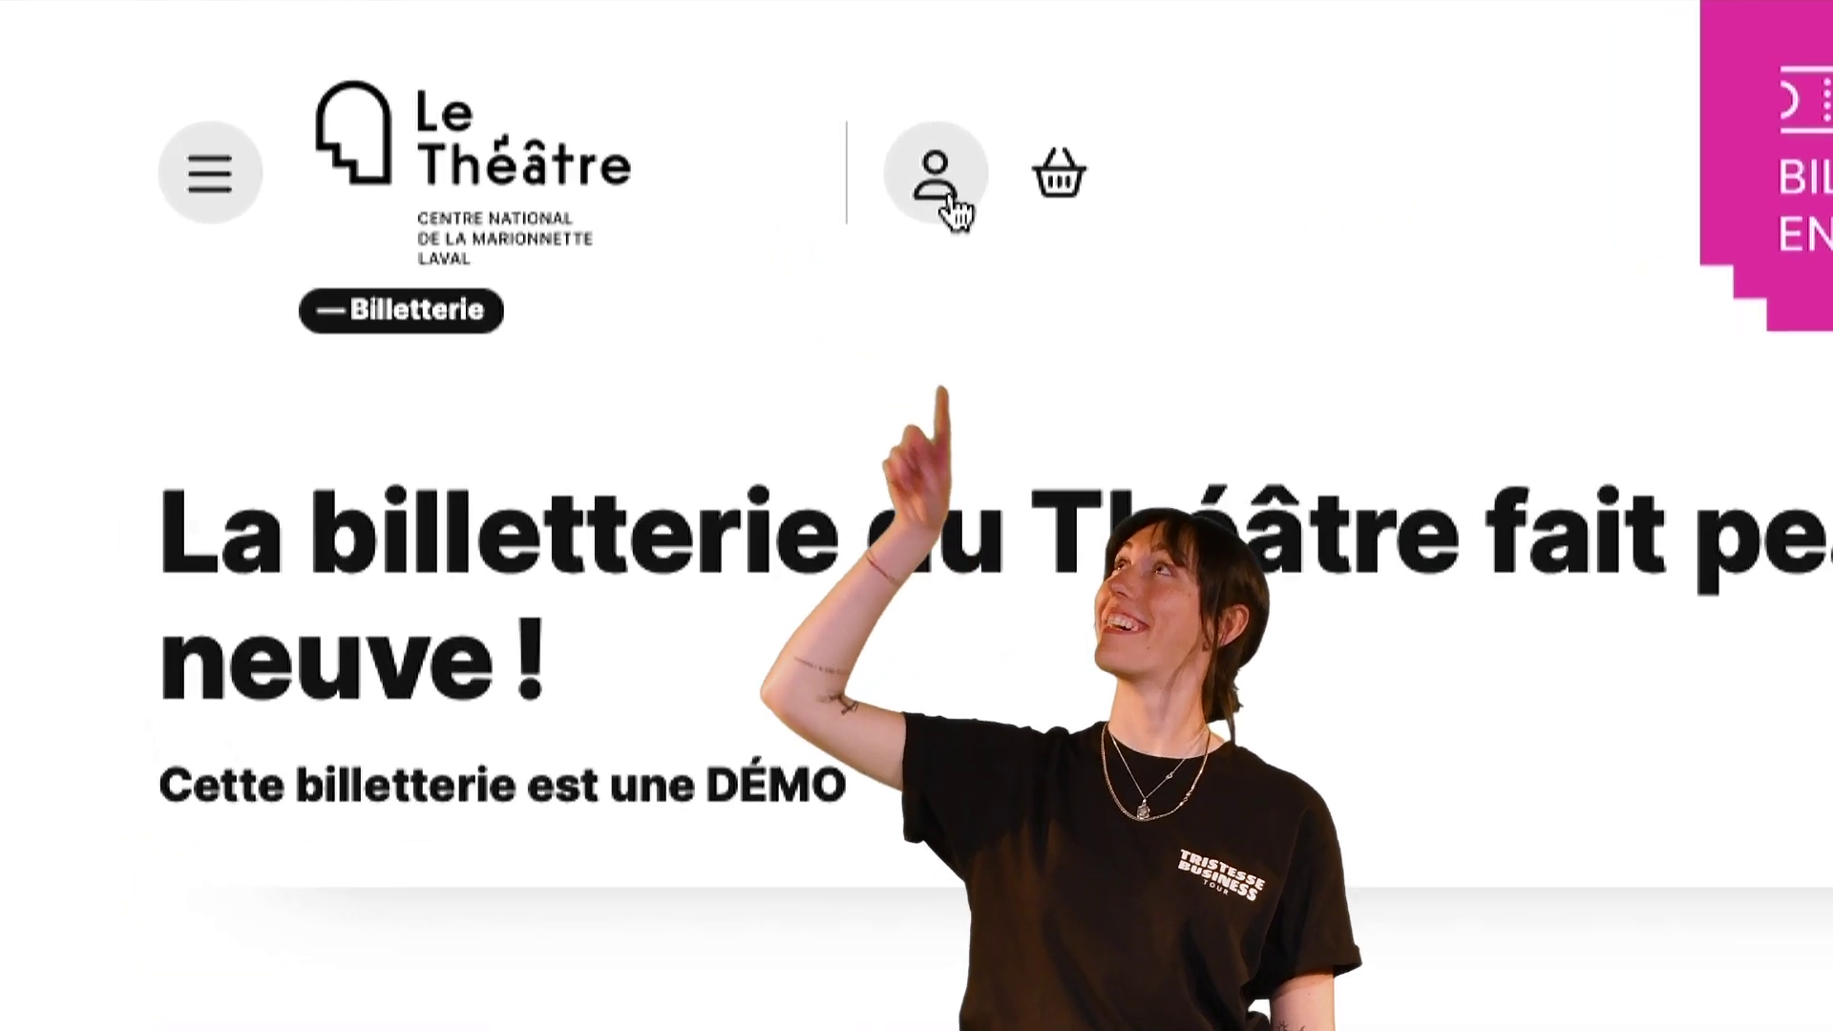
- Register a new customer account through Créer un compte and skip saving the password
click(506, 99)
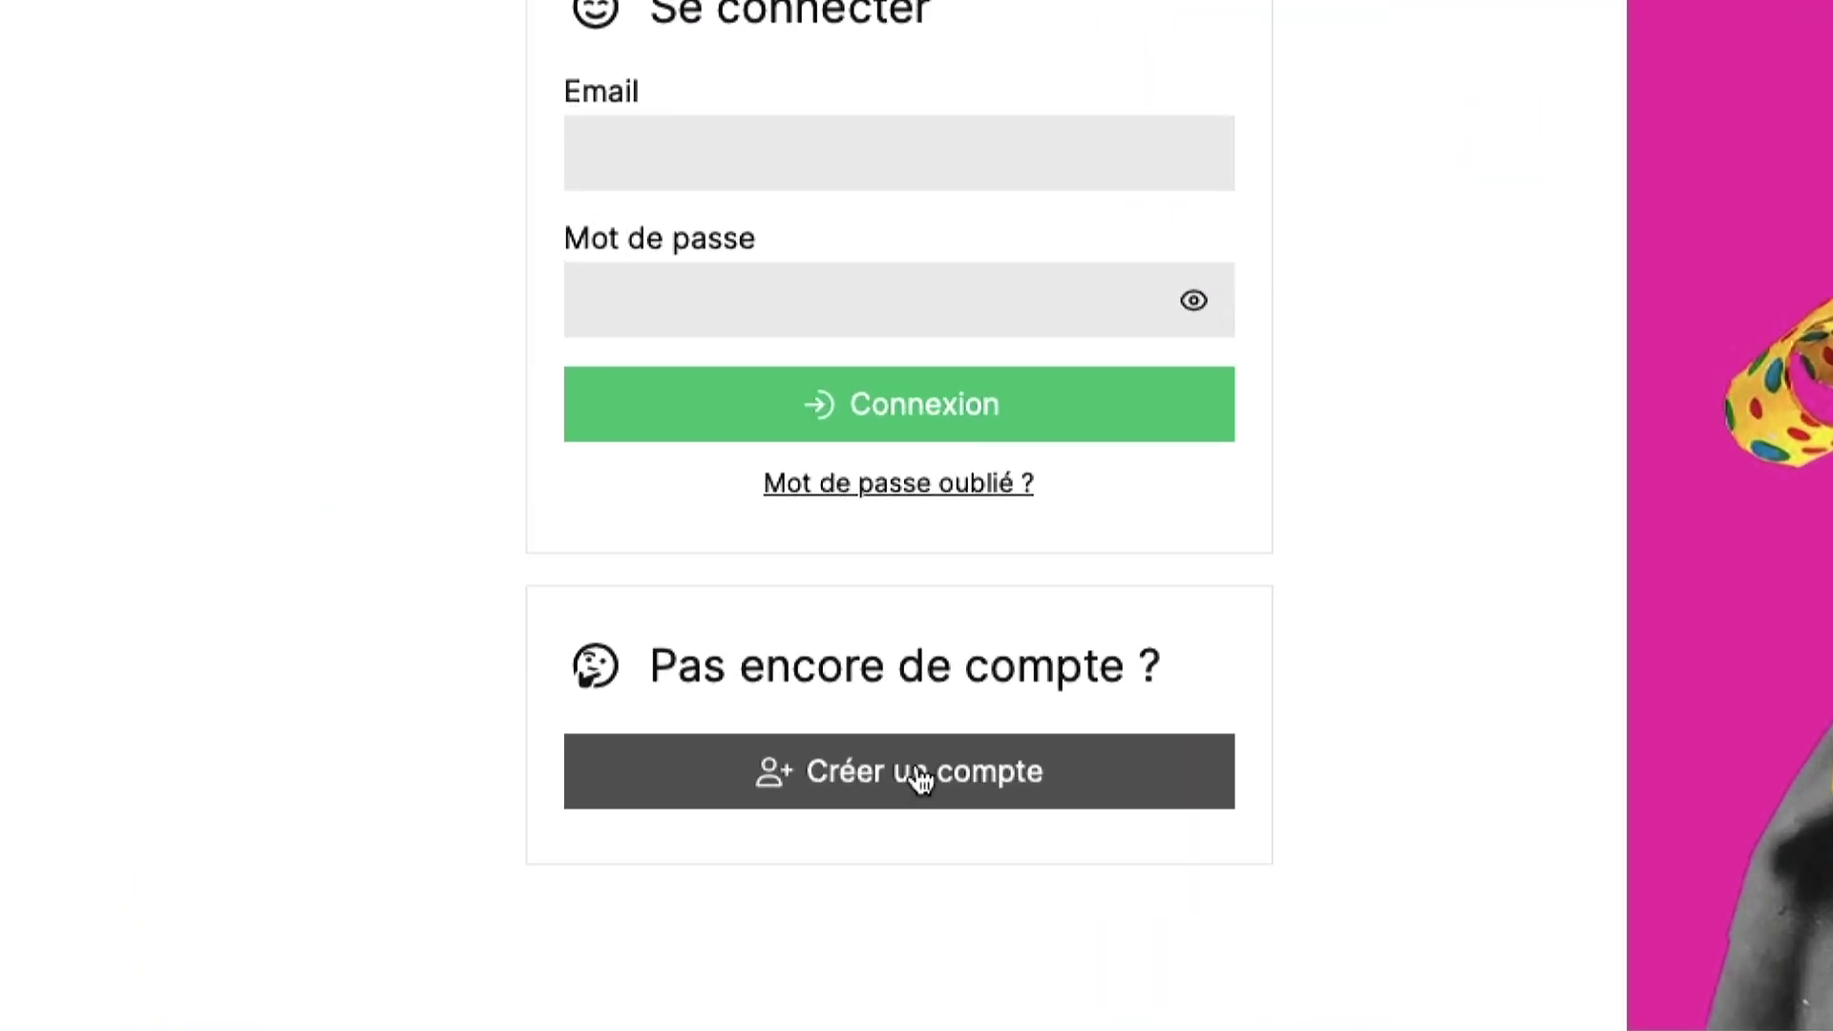
click(491, 839)
scroll(487, 842, down, 5)
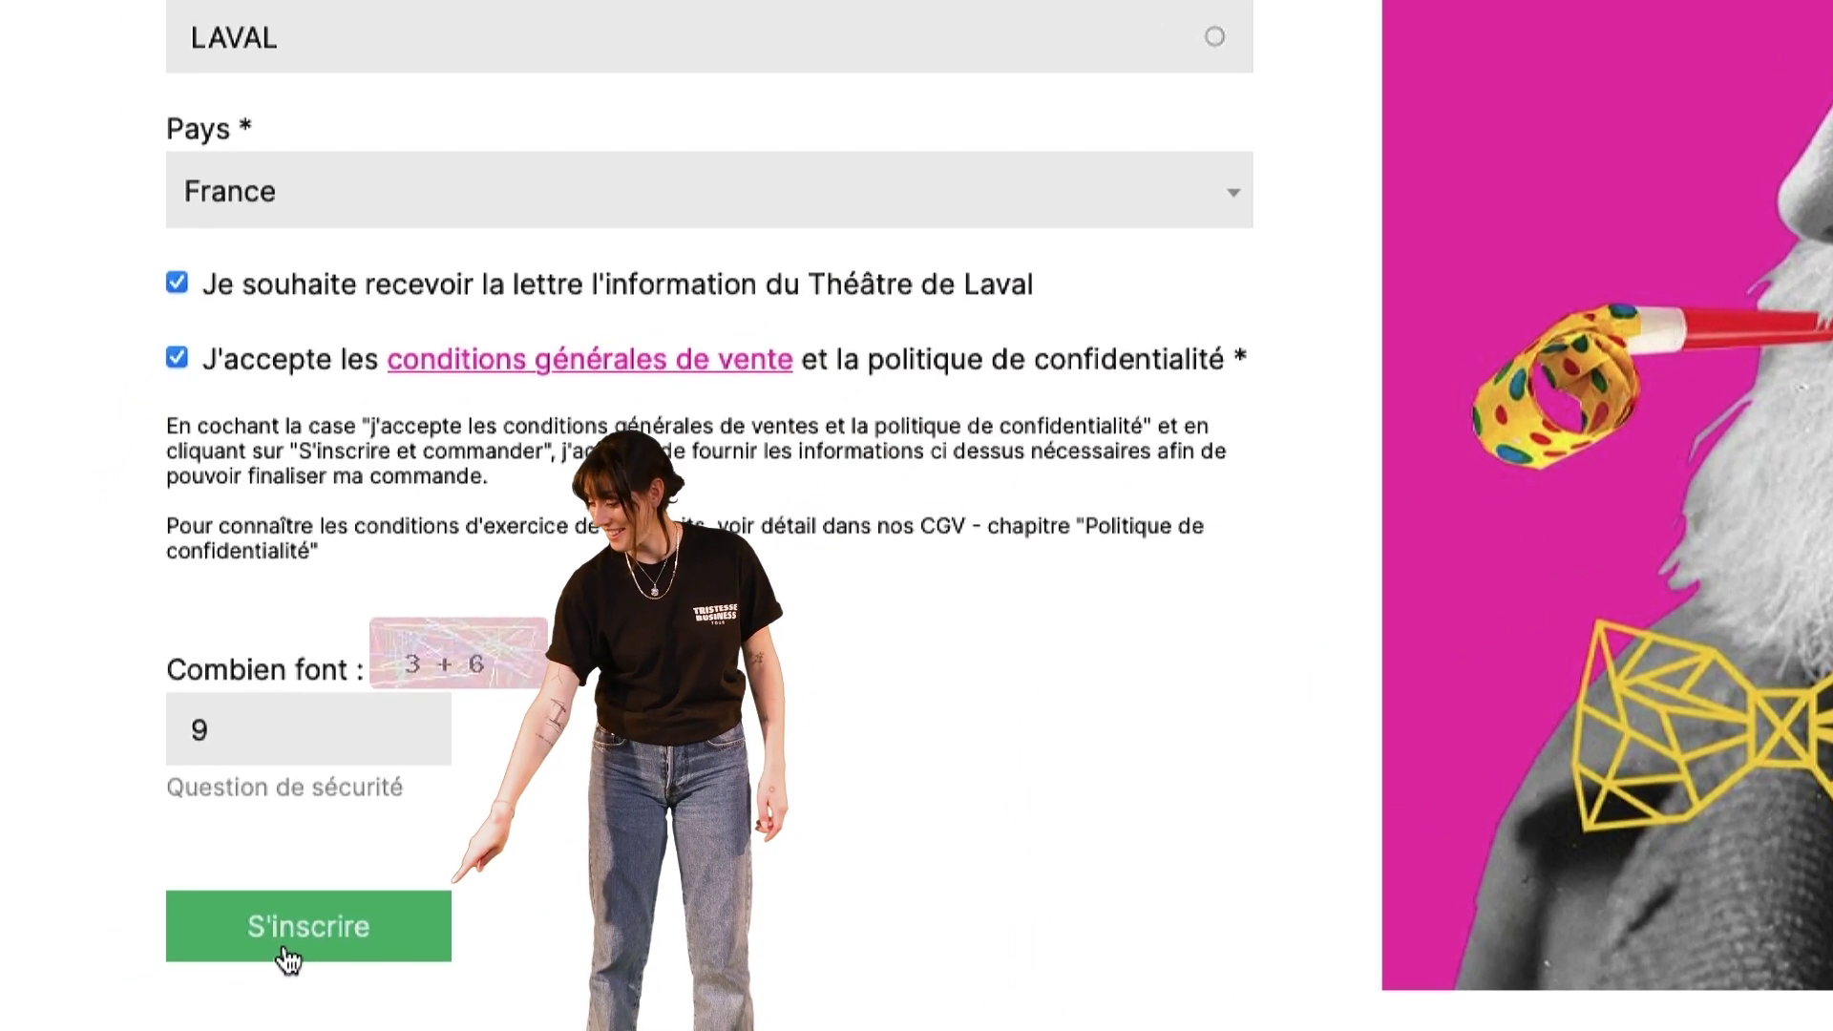
click(174, 984)
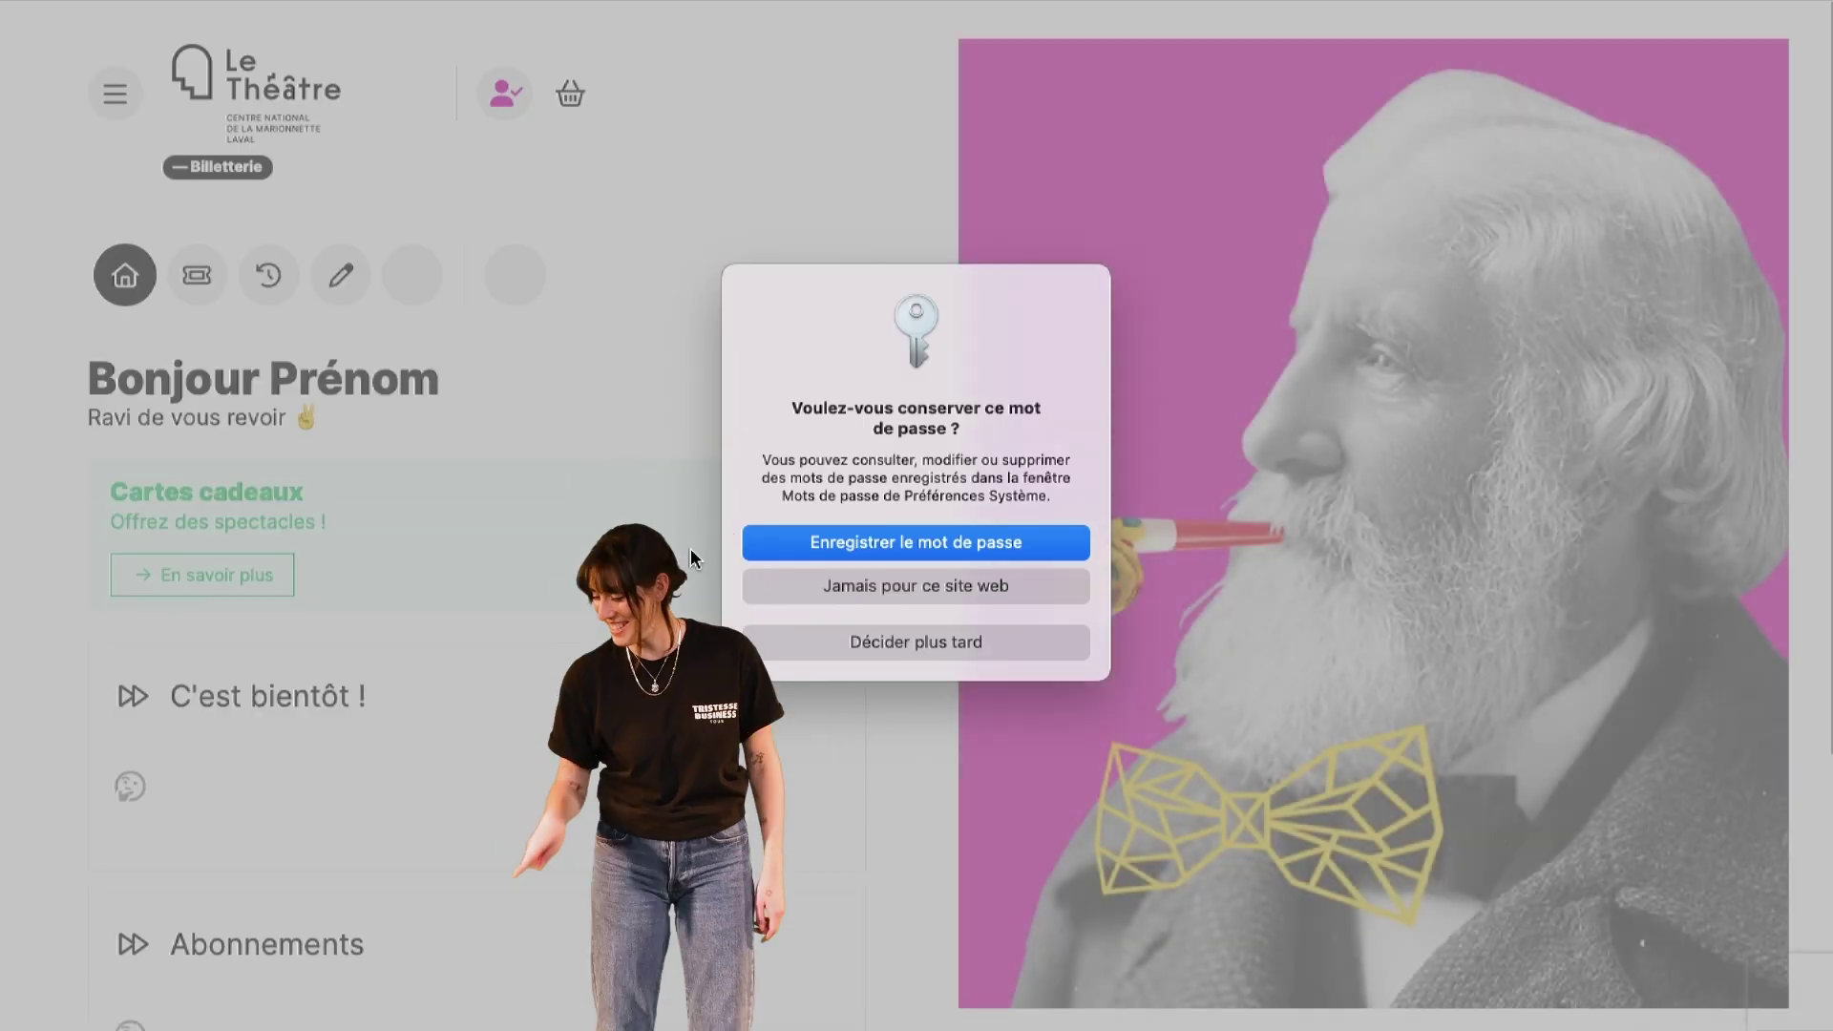
click(834, 644)
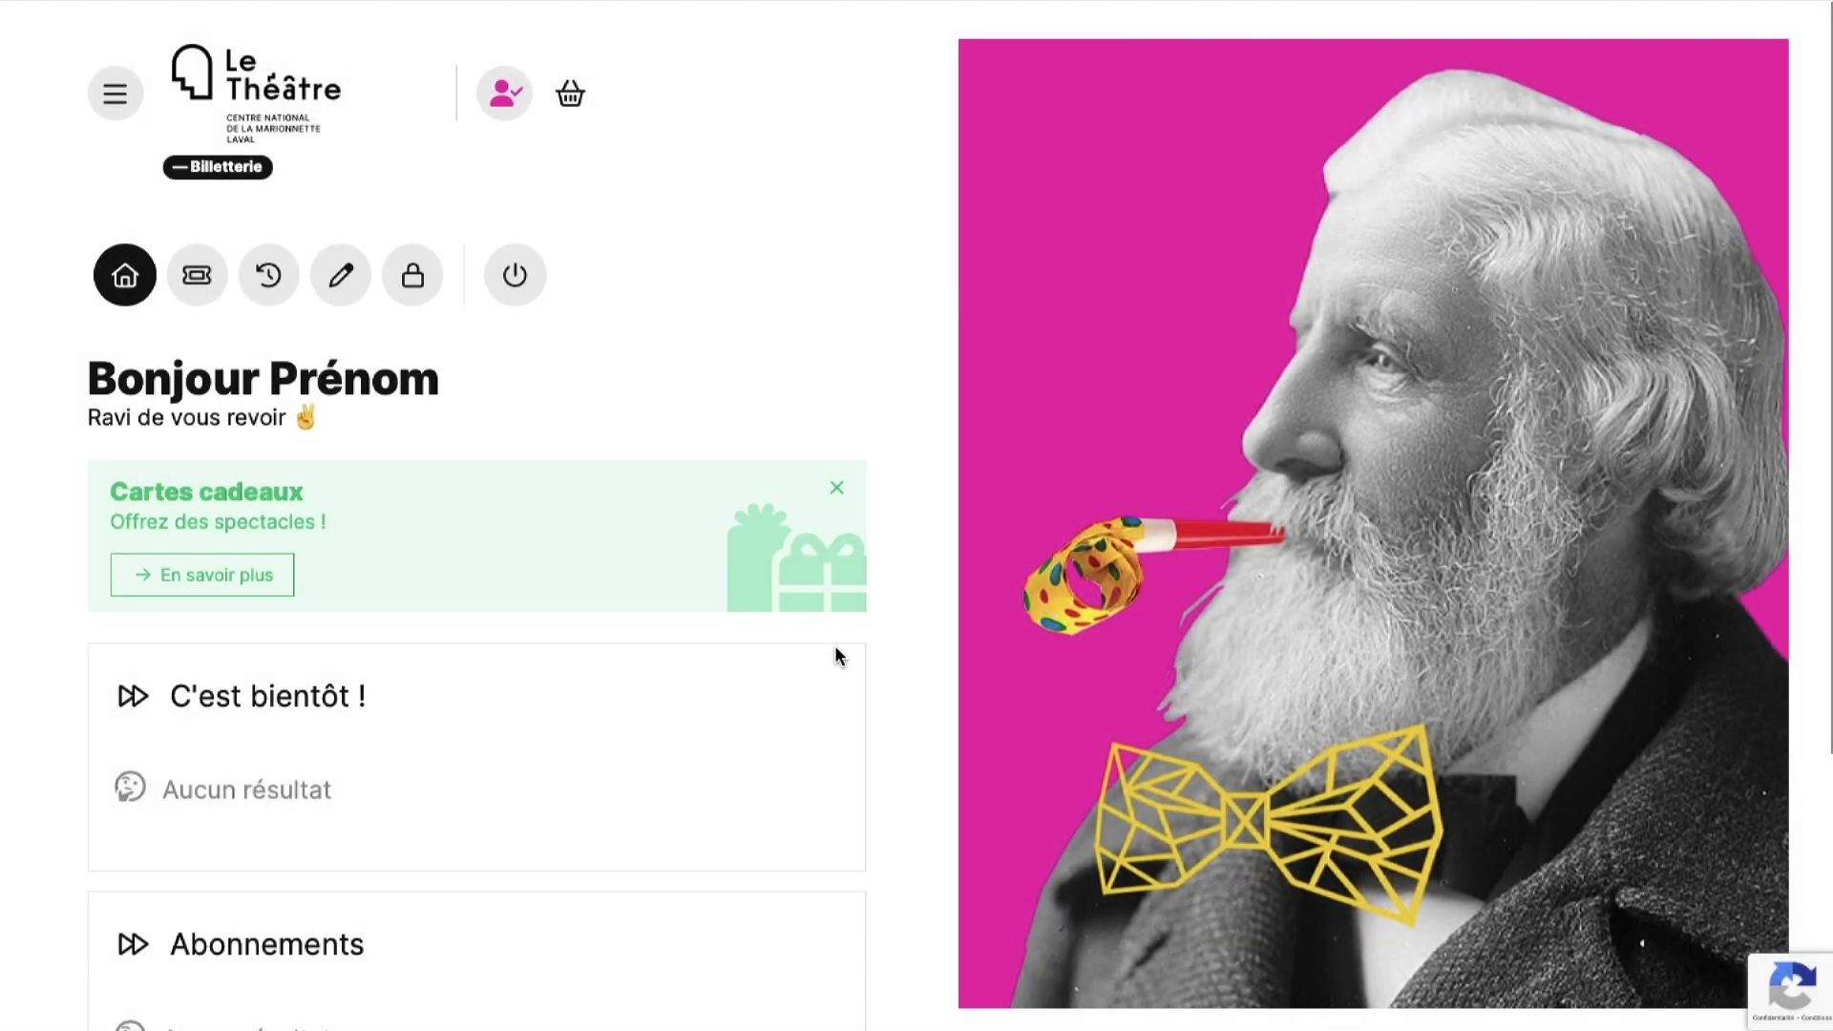
scroll(835, 649, down, 1)
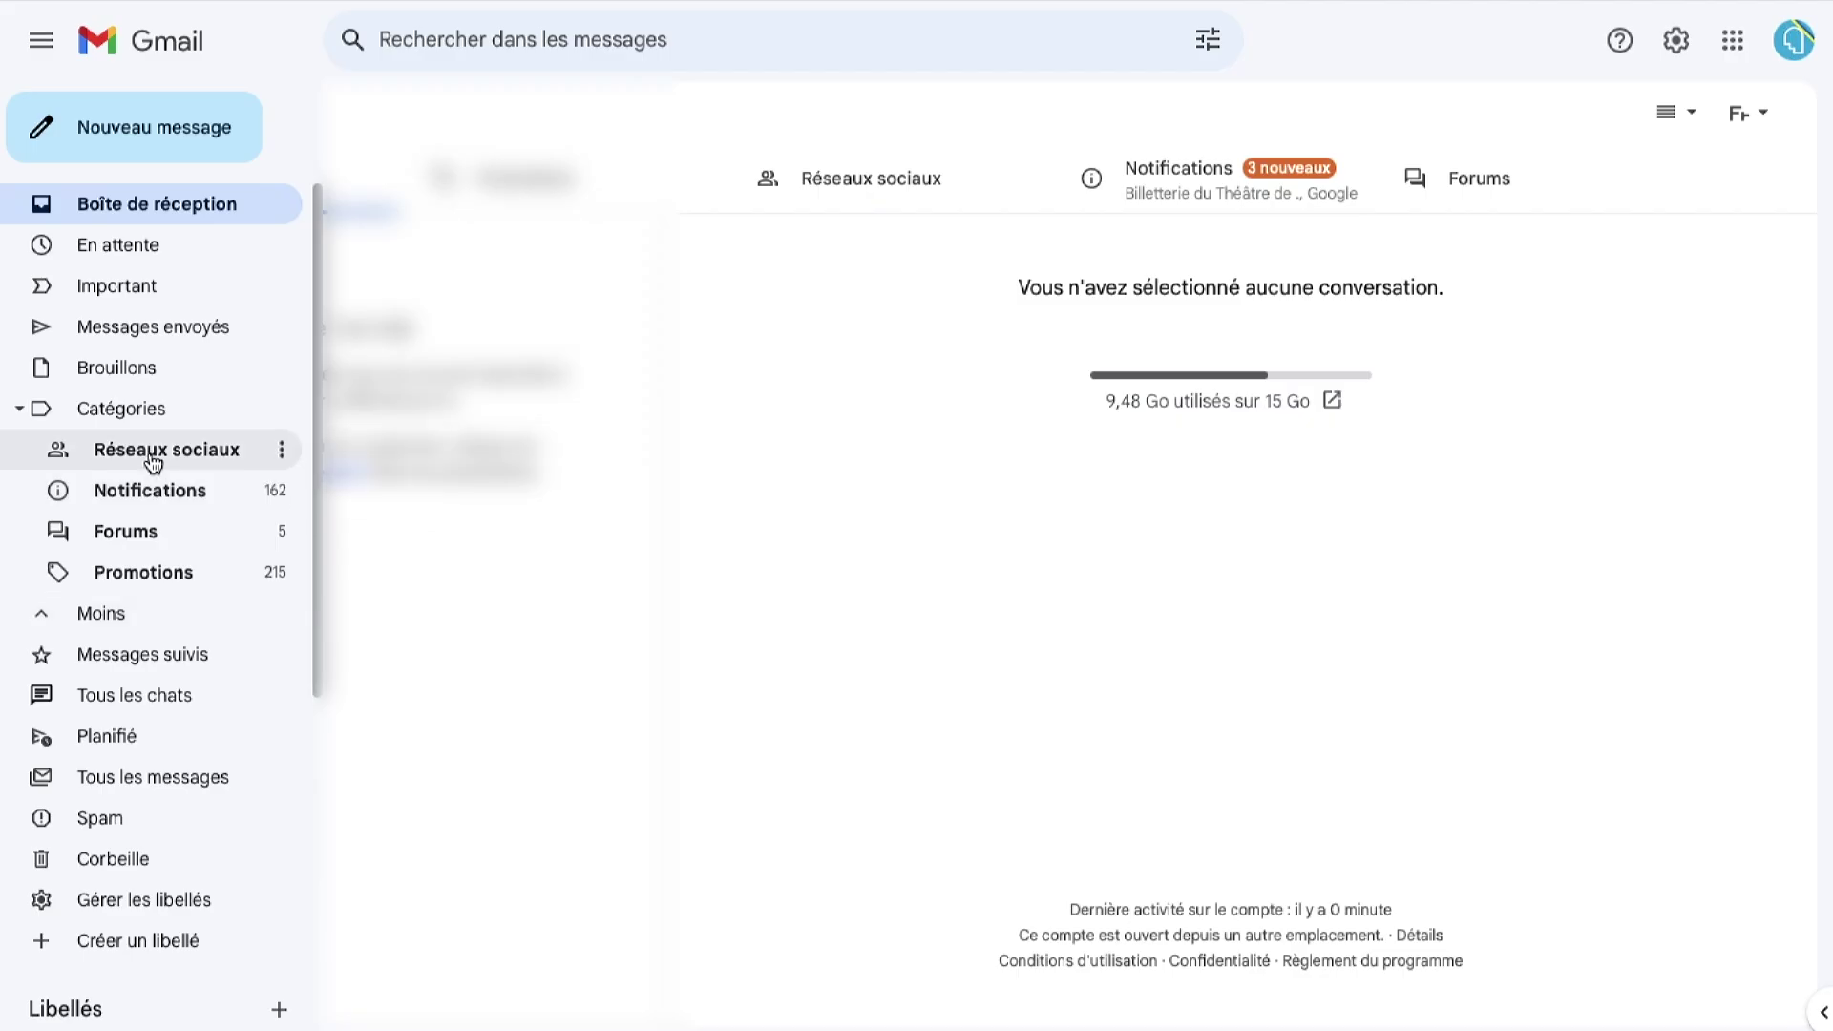
- Open the Billetterie du Théâtre de Laval email in Gmail's Notifications category and confirm the address
click(153, 463)
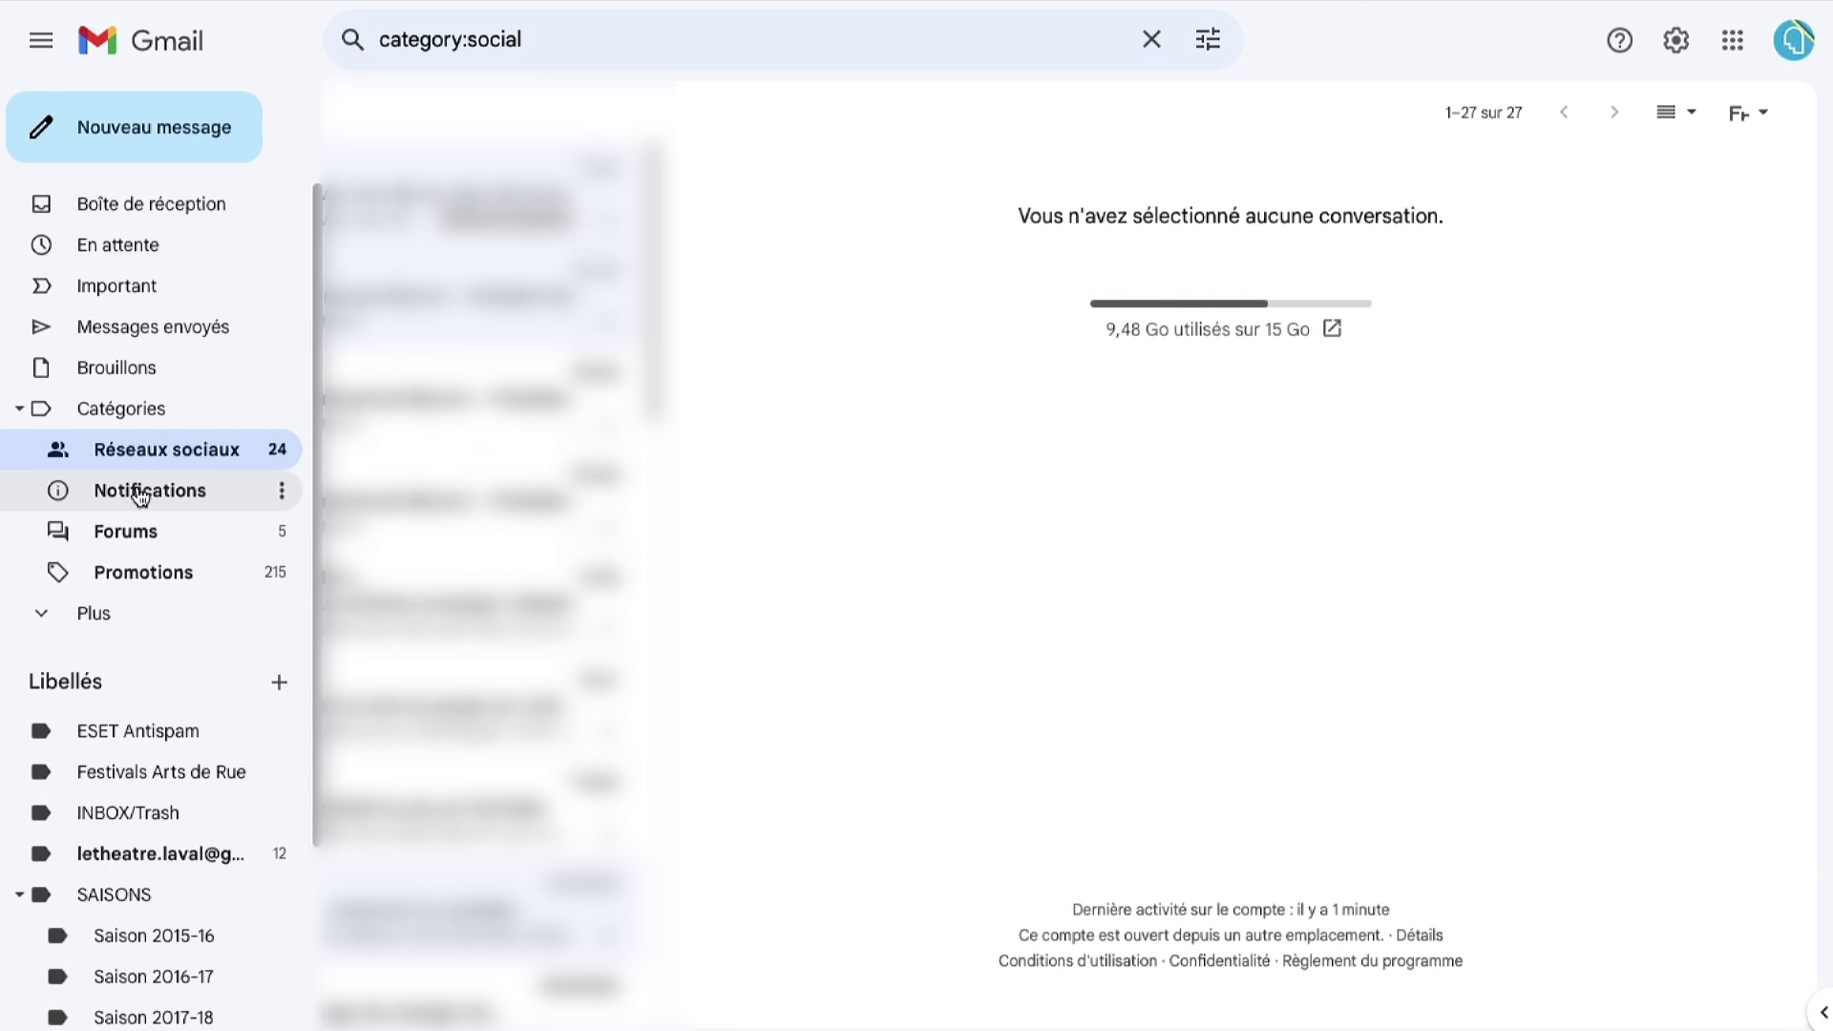
click(140, 493)
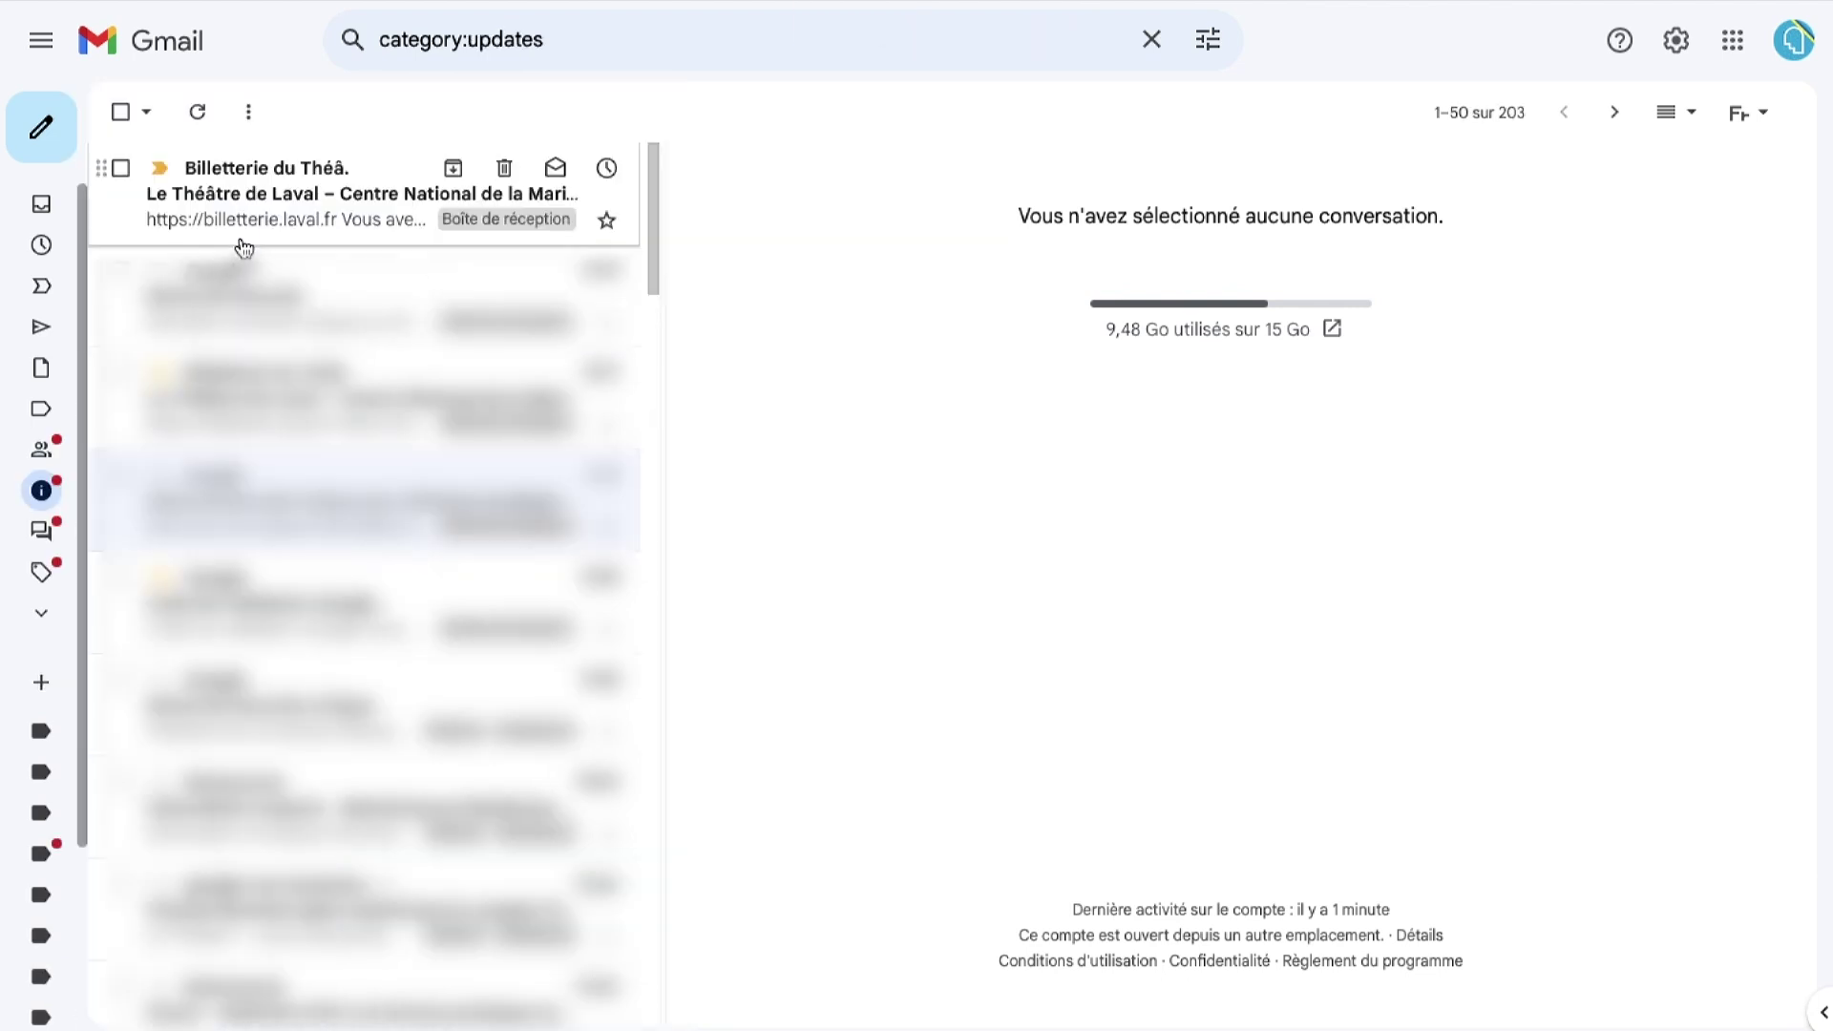
click(288, 215)
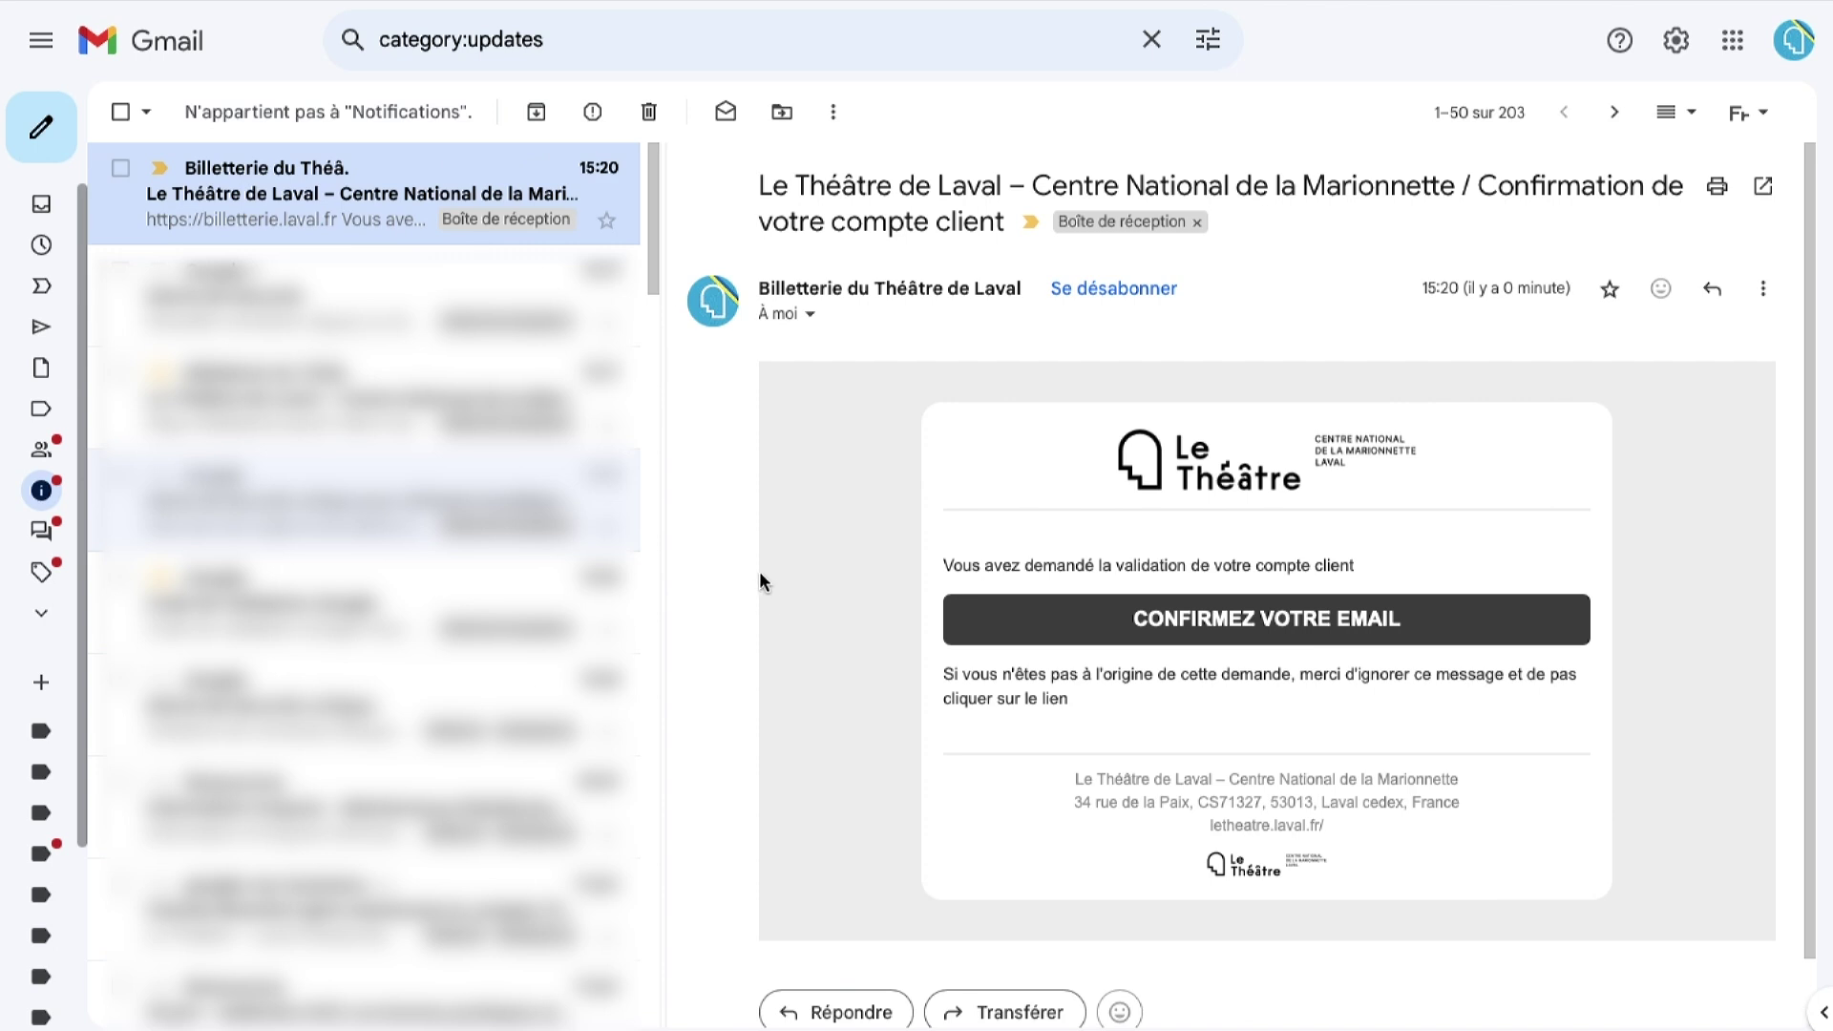
click(1207, 627)
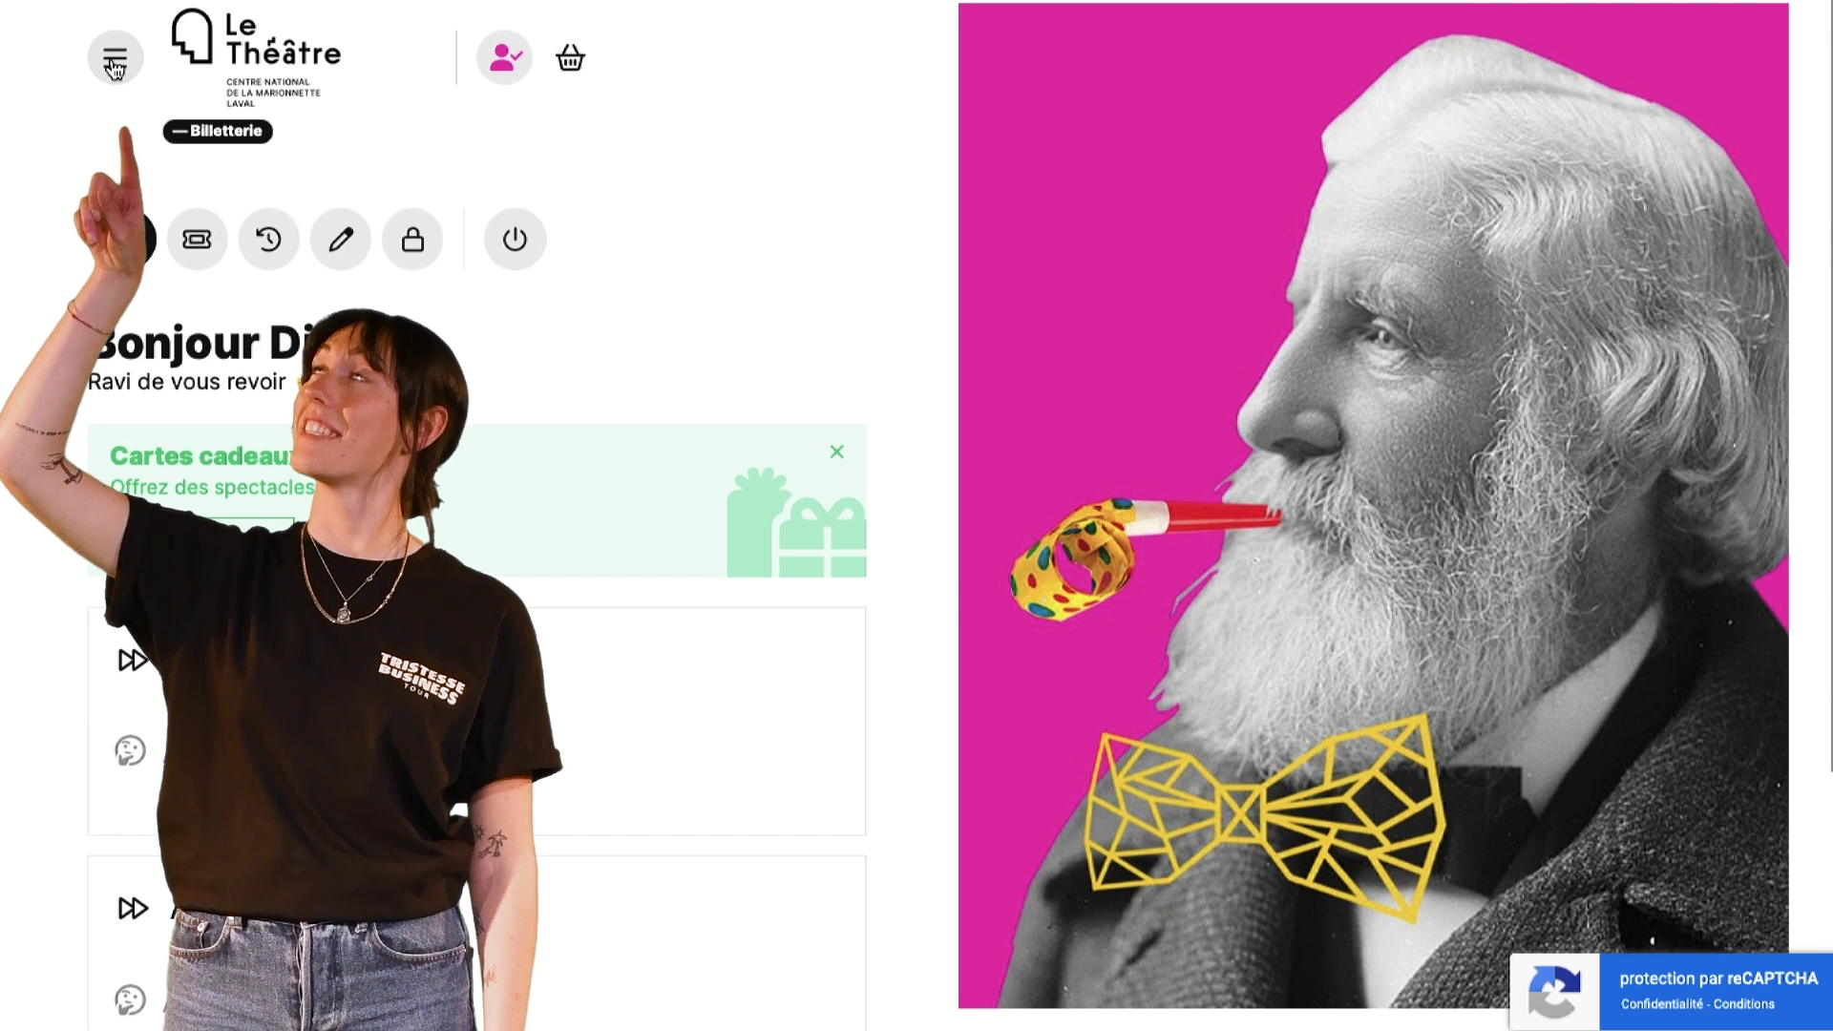
click(114, 60)
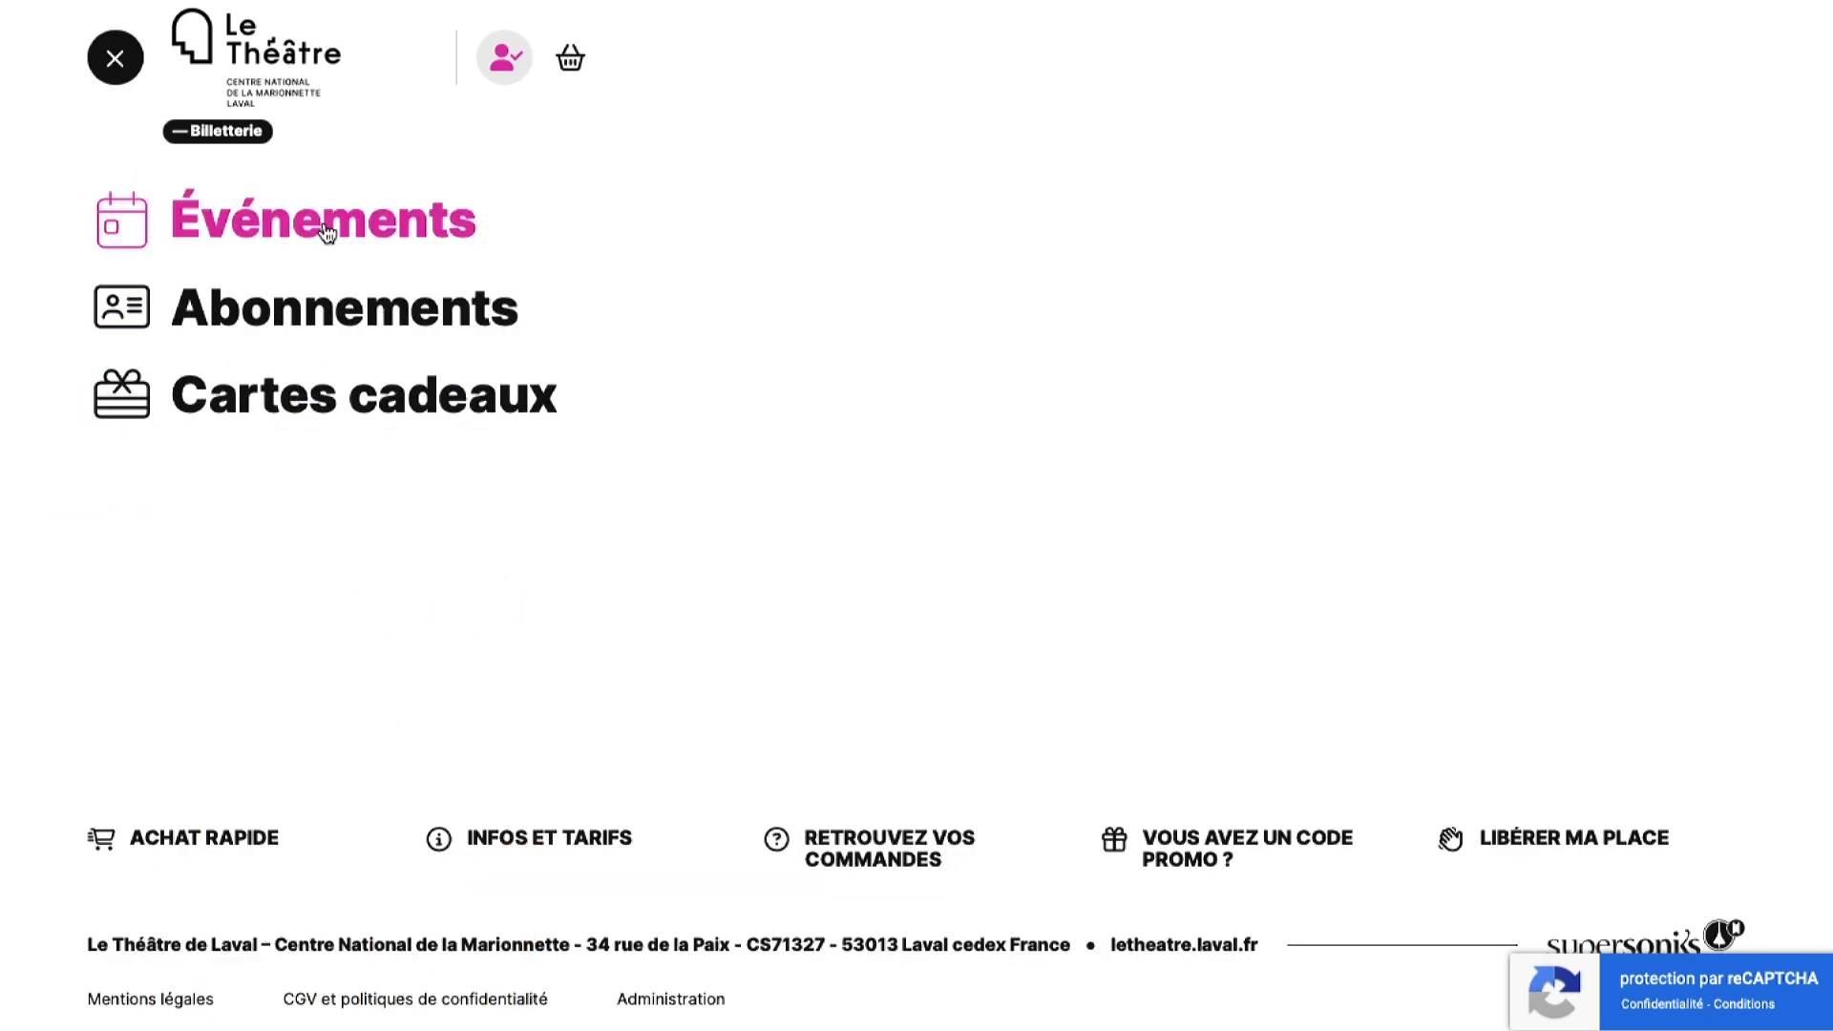
click(327, 233)
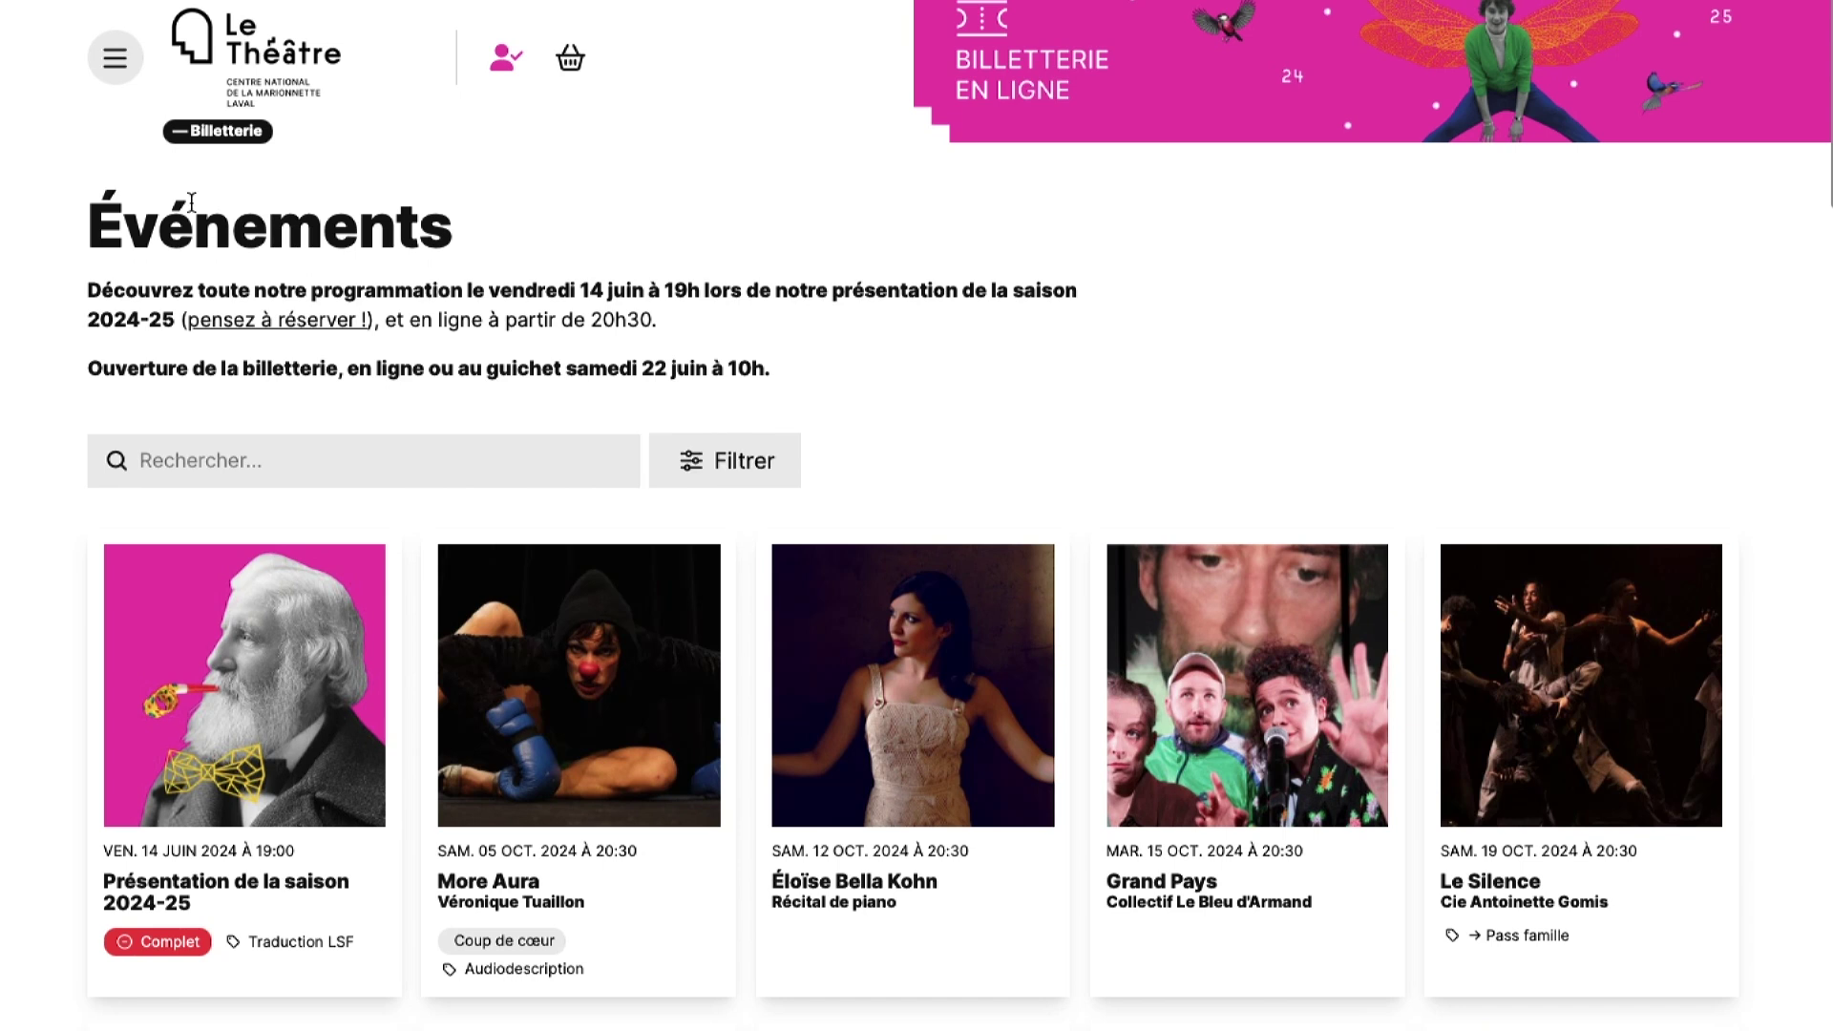
click(122, 70)
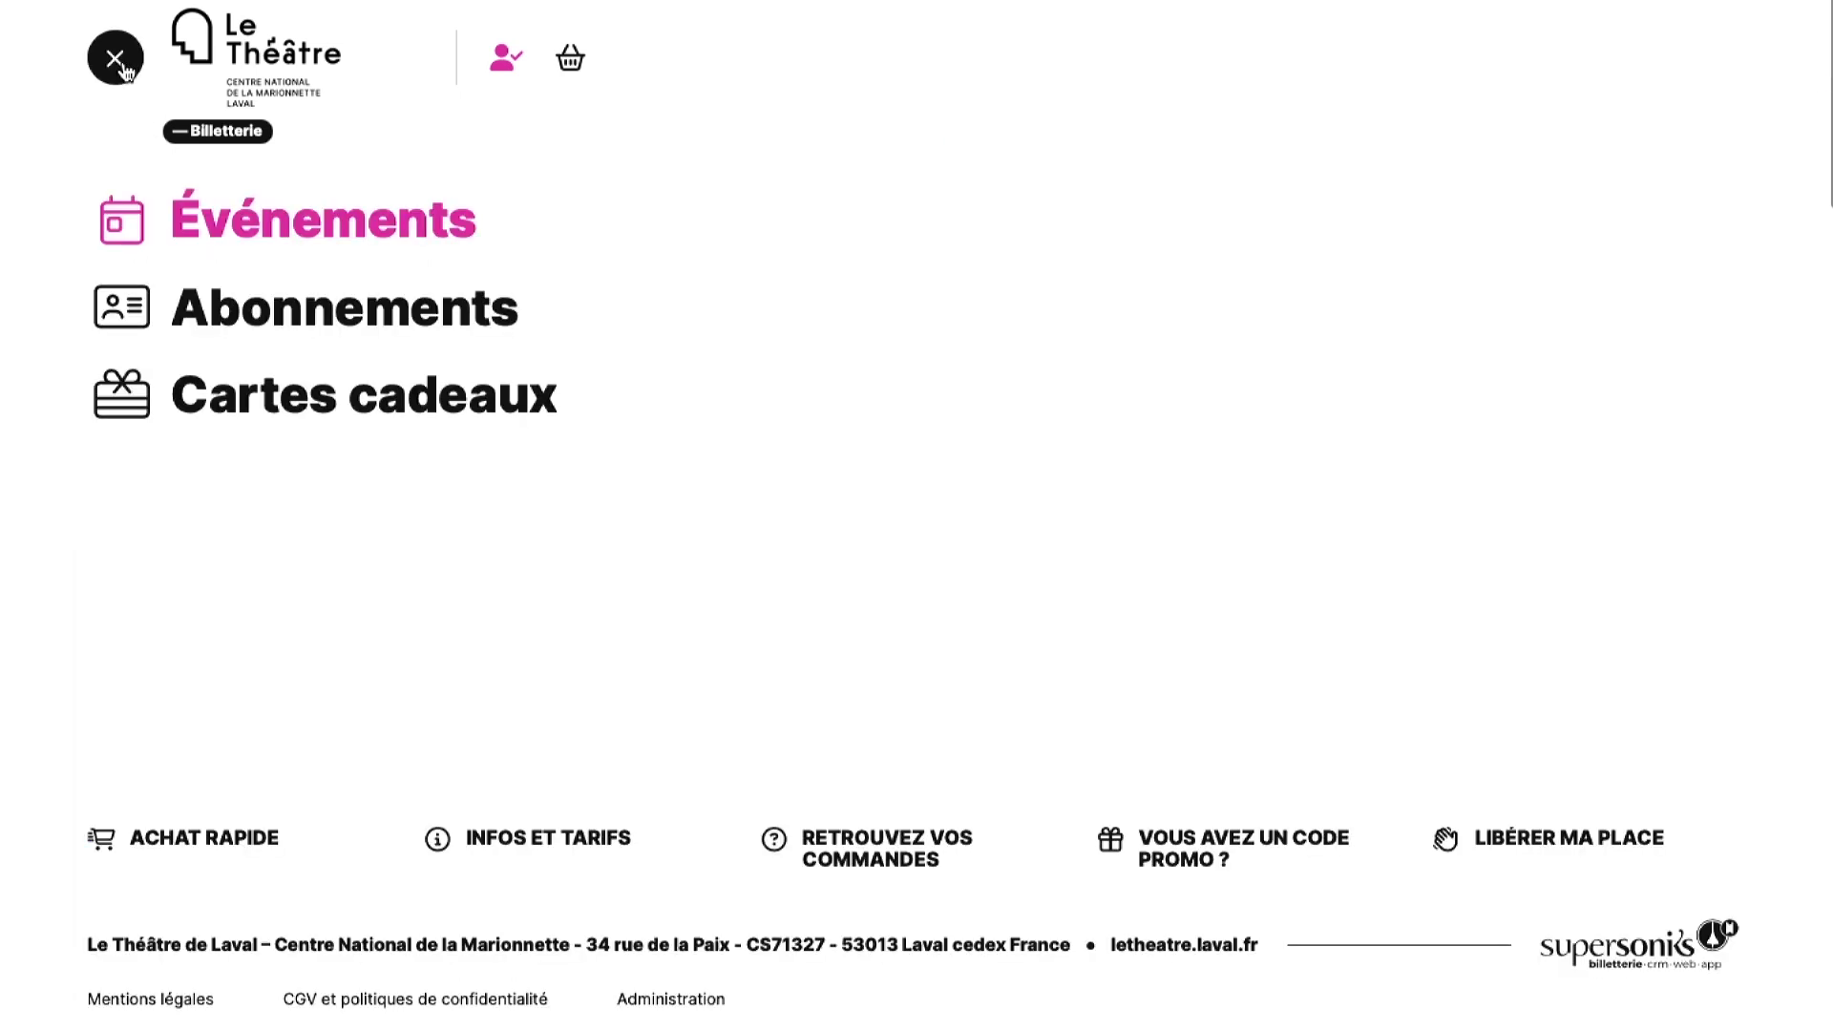
click(253, 307)
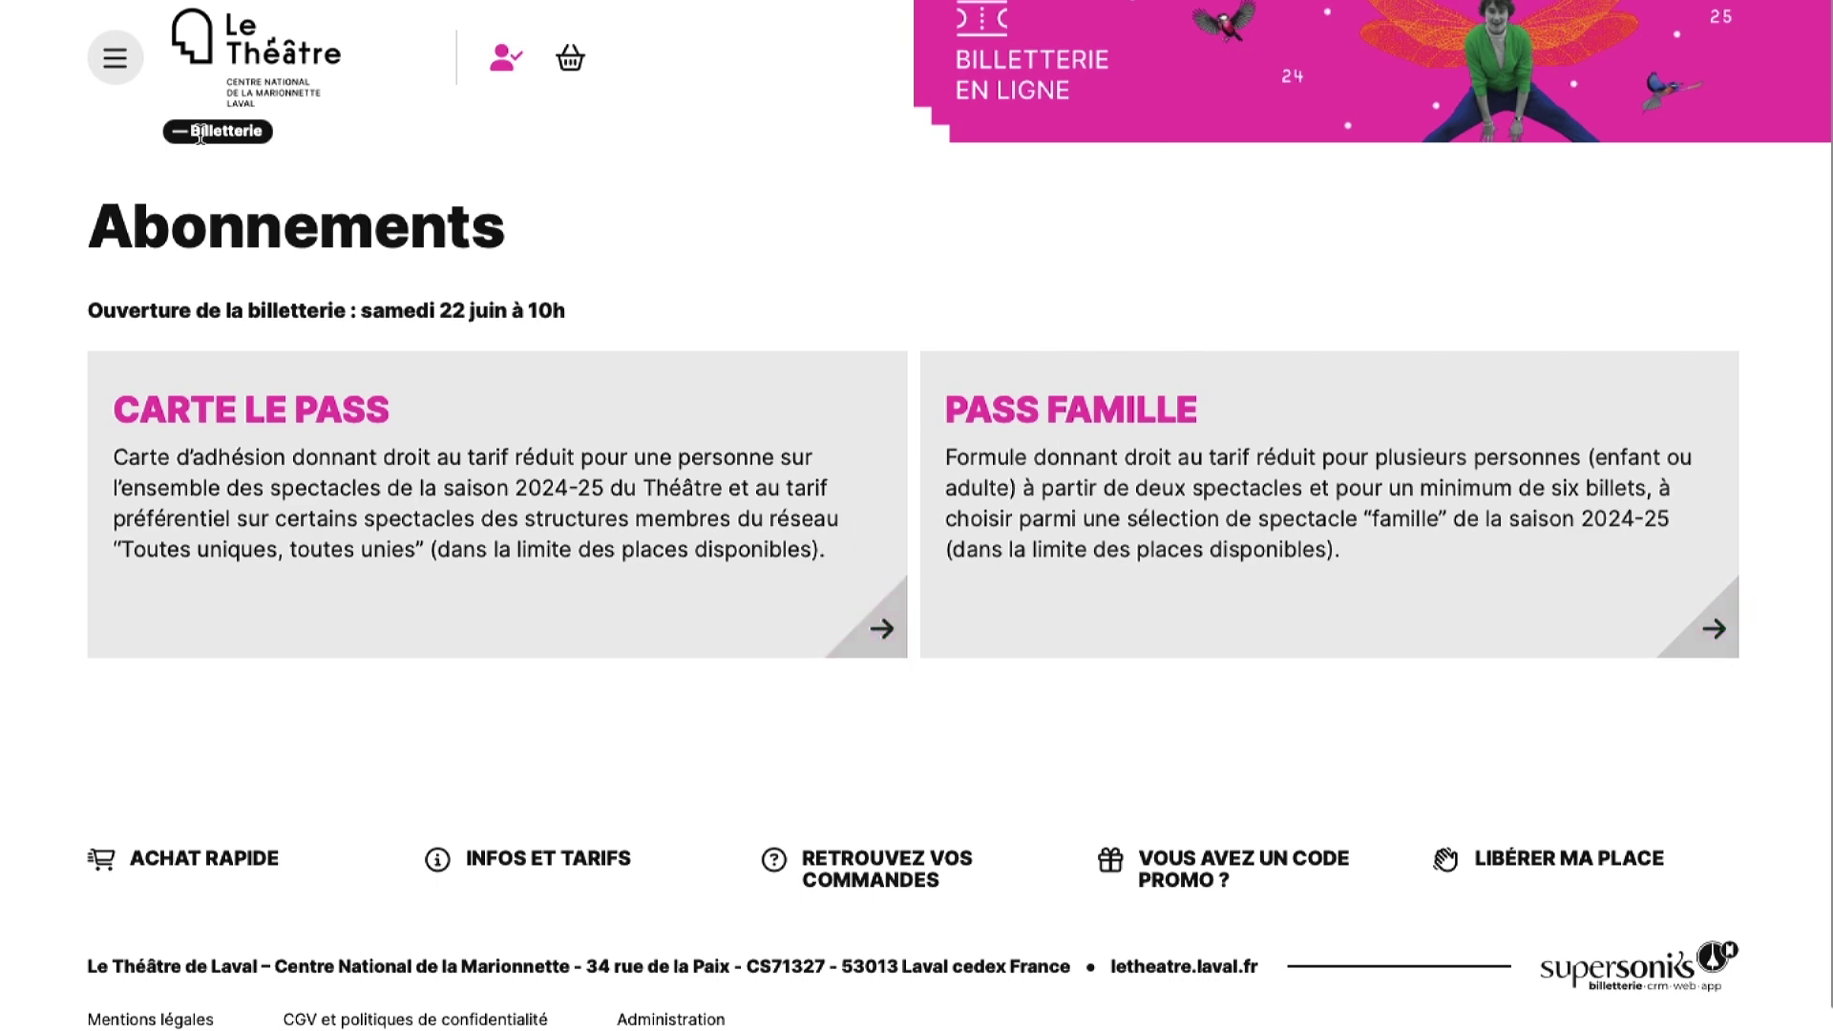
click(113, 61)
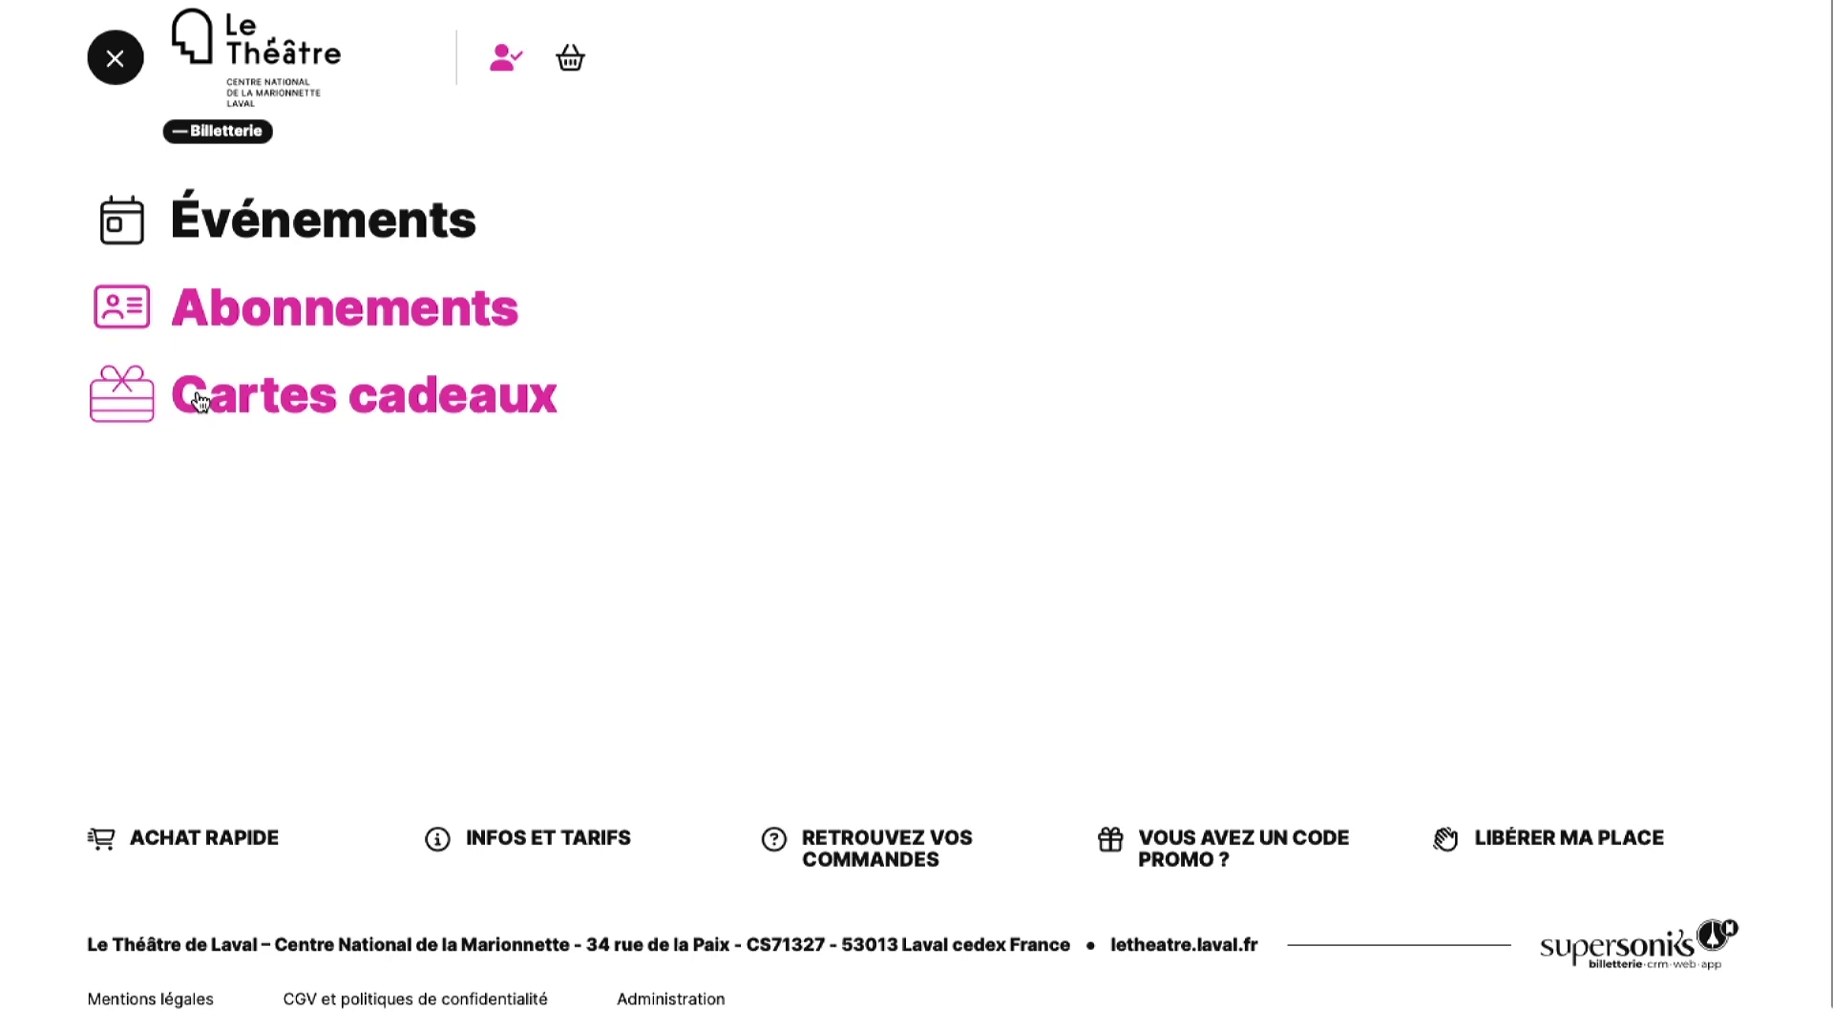
click(200, 401)
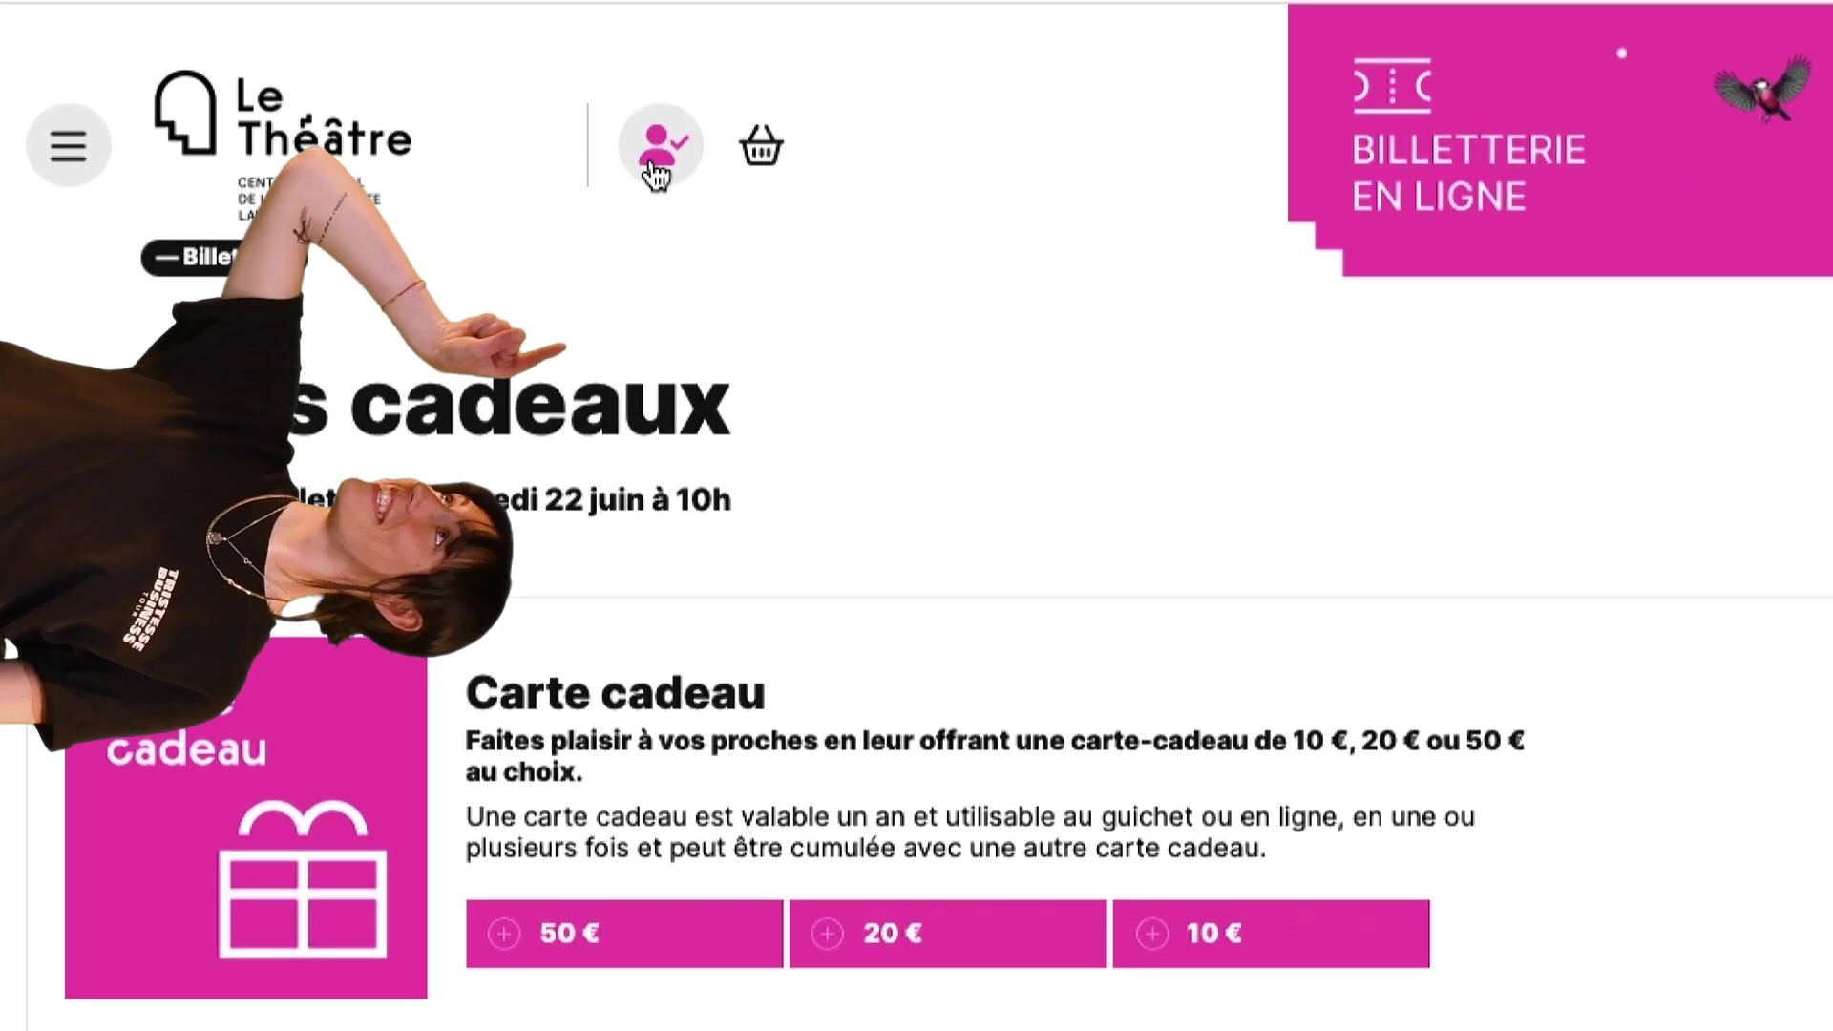
click(654, 172)
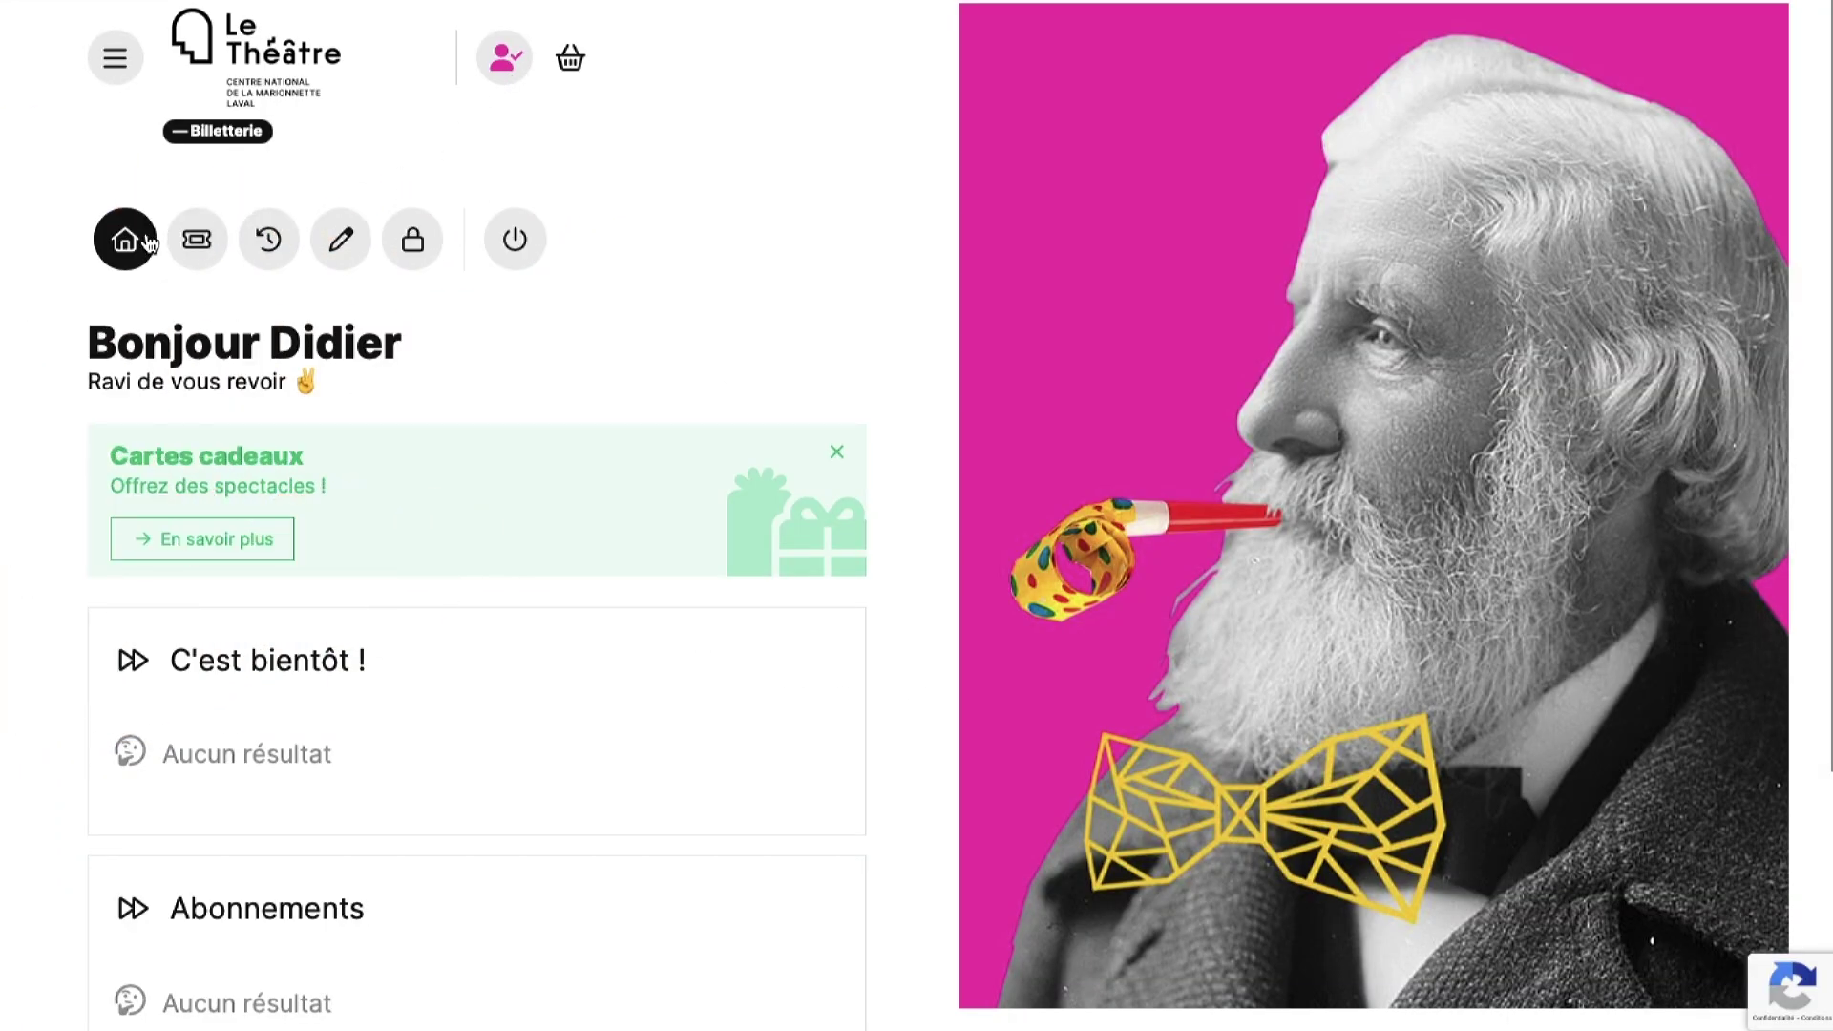
- Browse the account's tickets, purchase history and personal details pages
scroll(350, 507, down, 4)
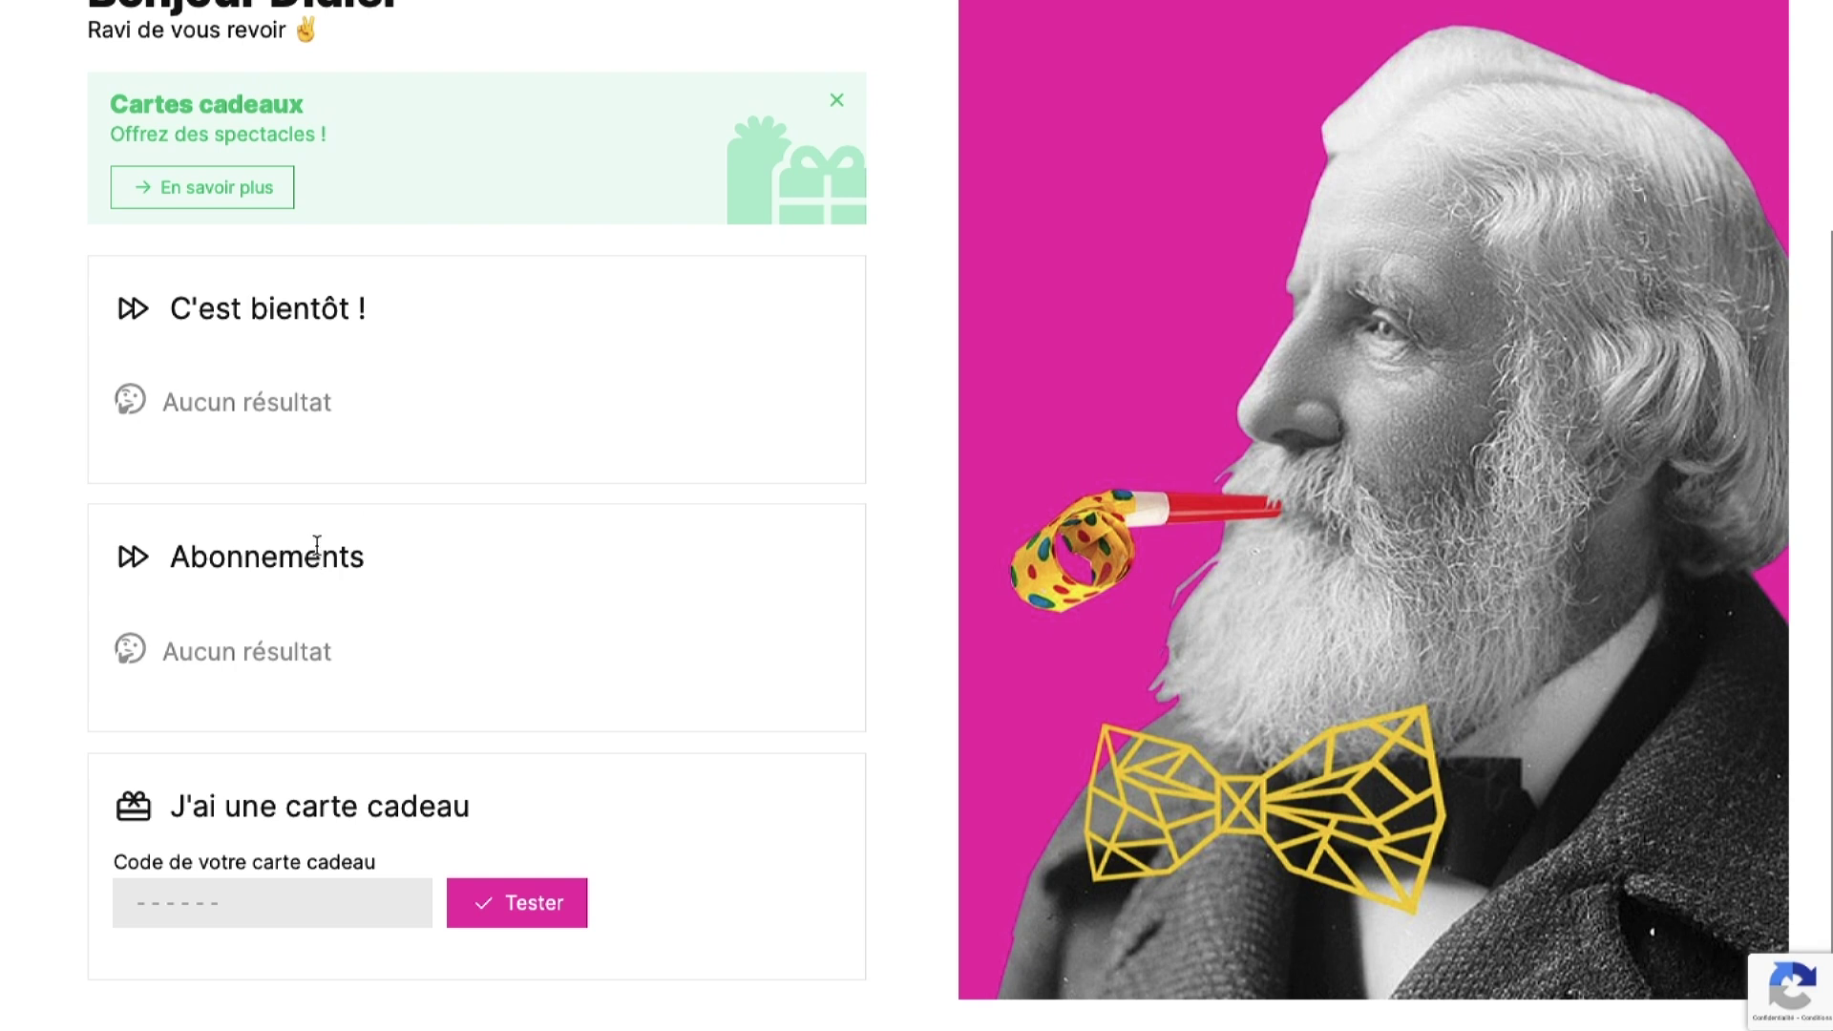
scroll(344, 420, up, 3)
scroll(345, 430, up, 1)
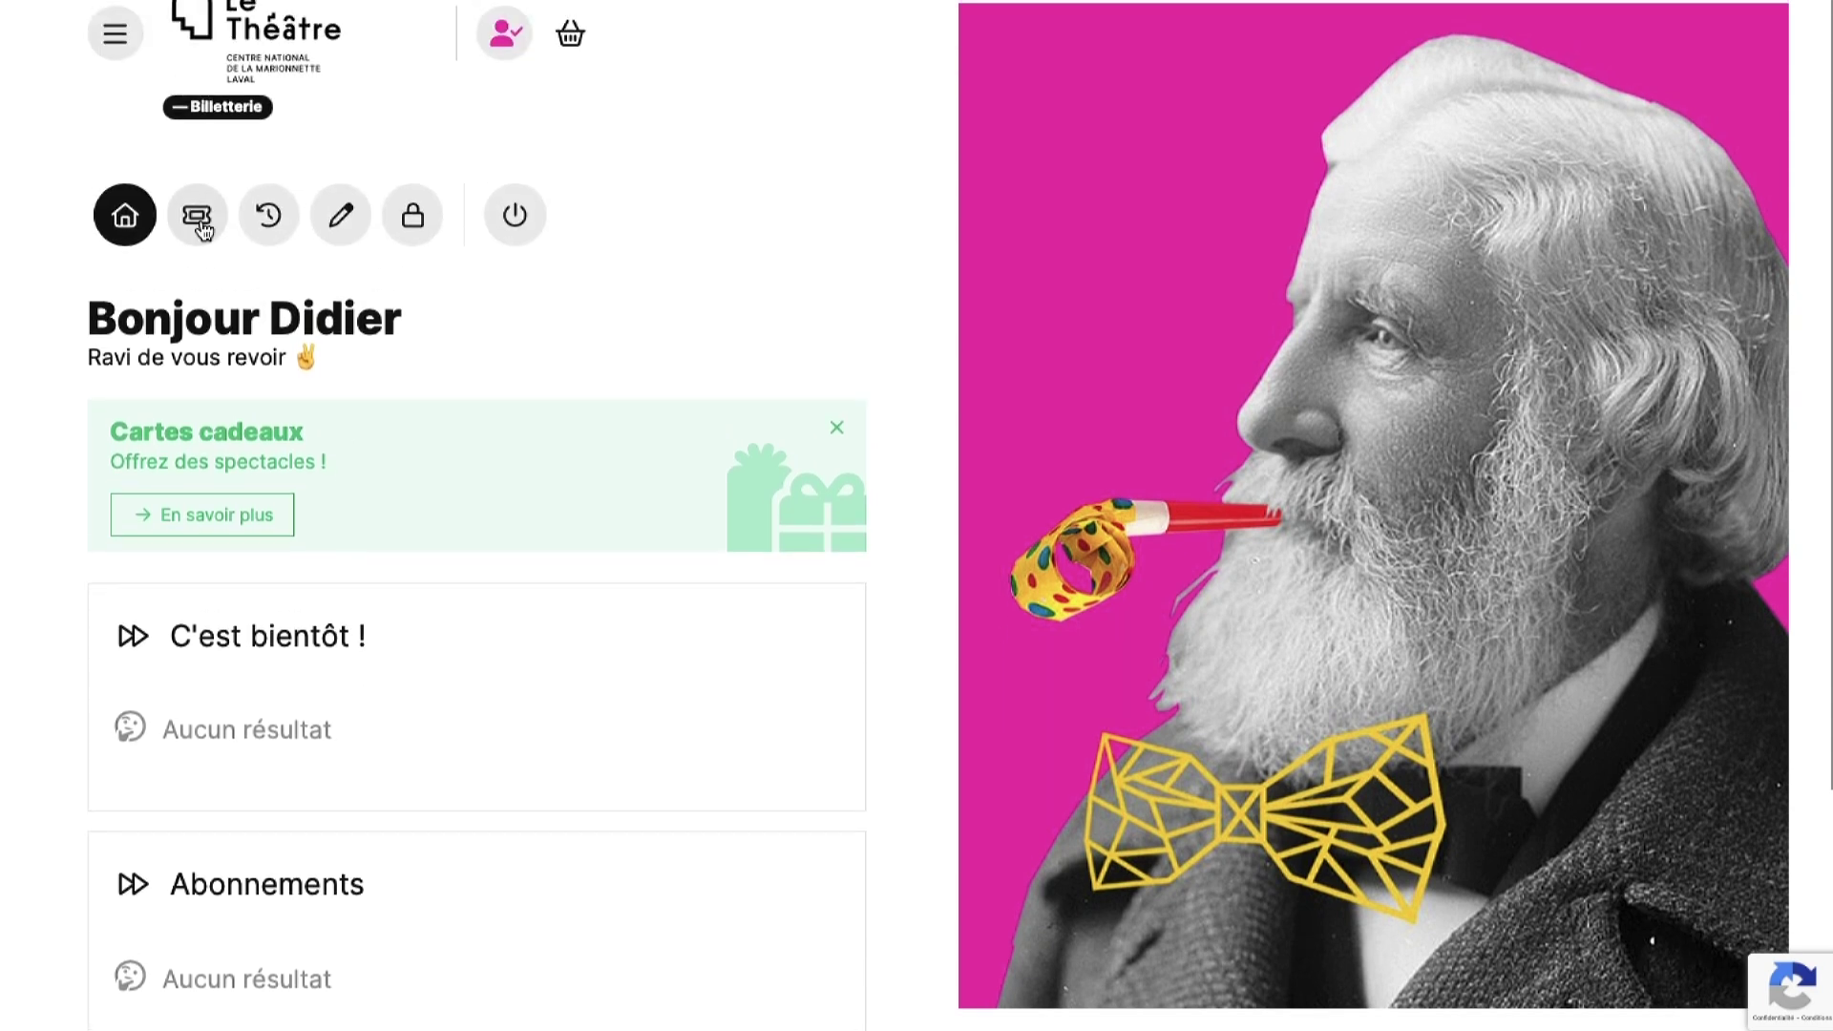
click(203, 231)
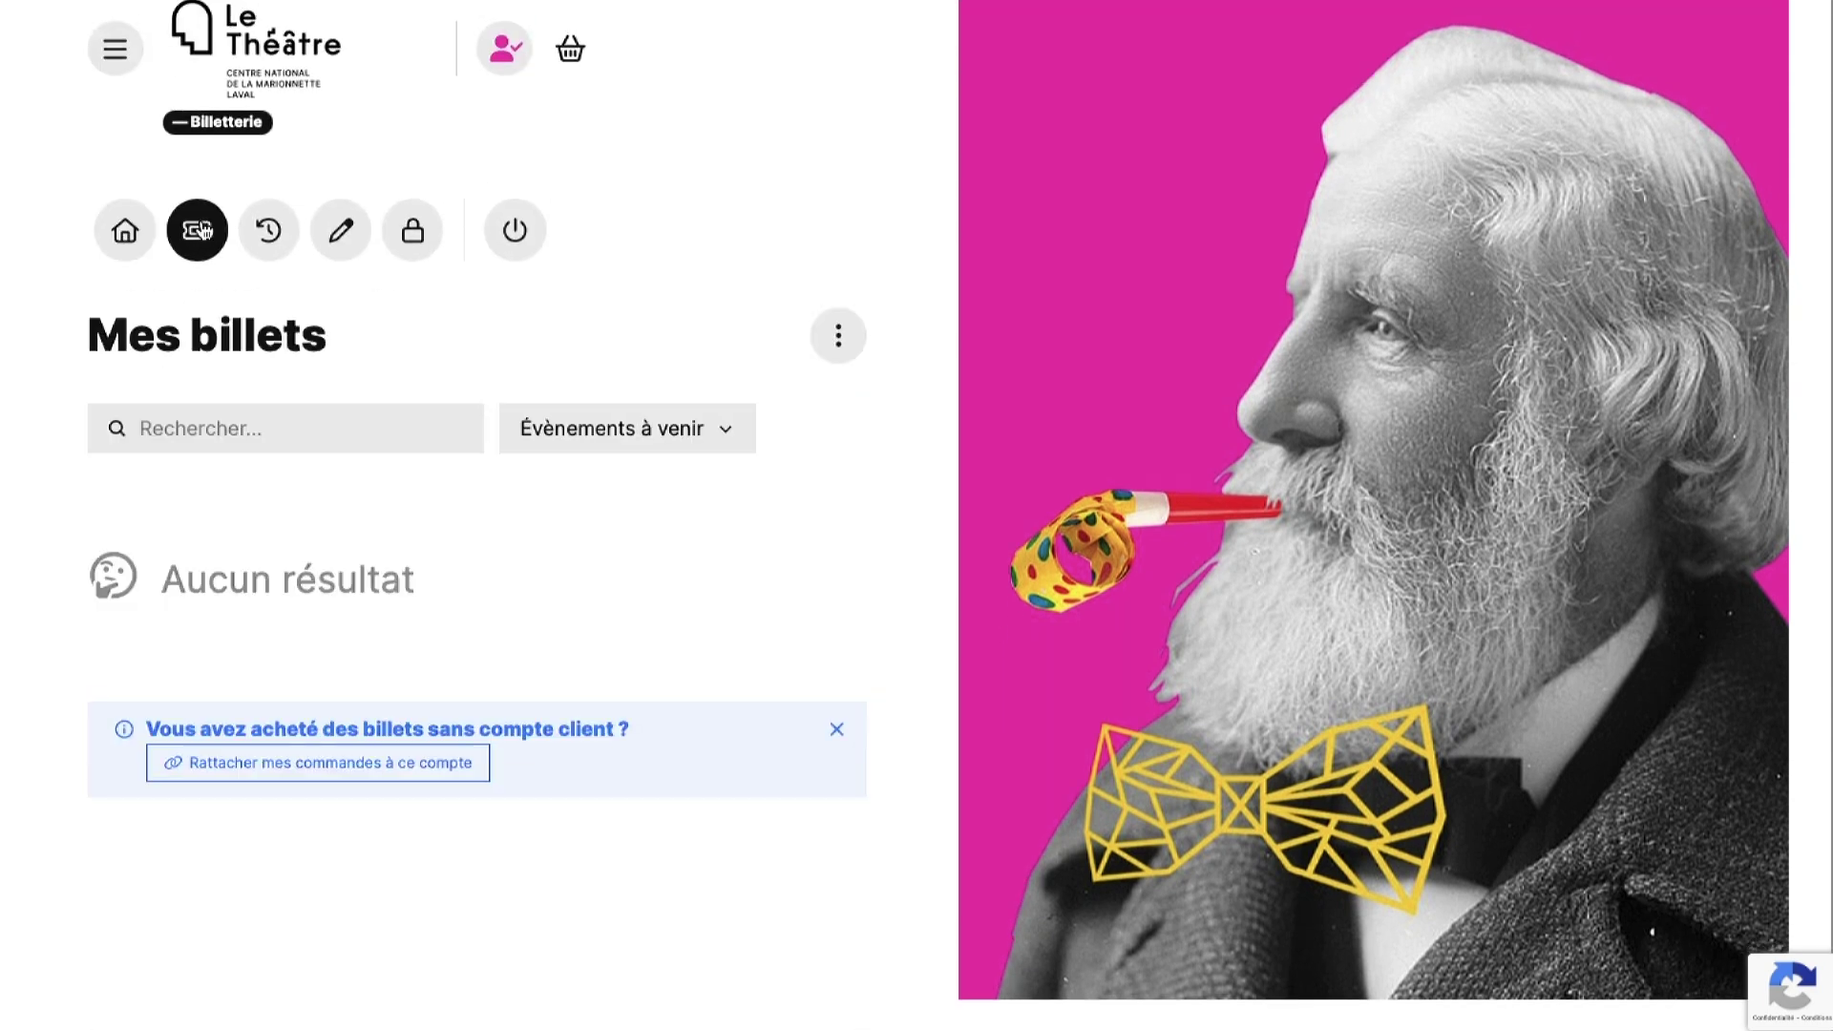
click(269, 232)
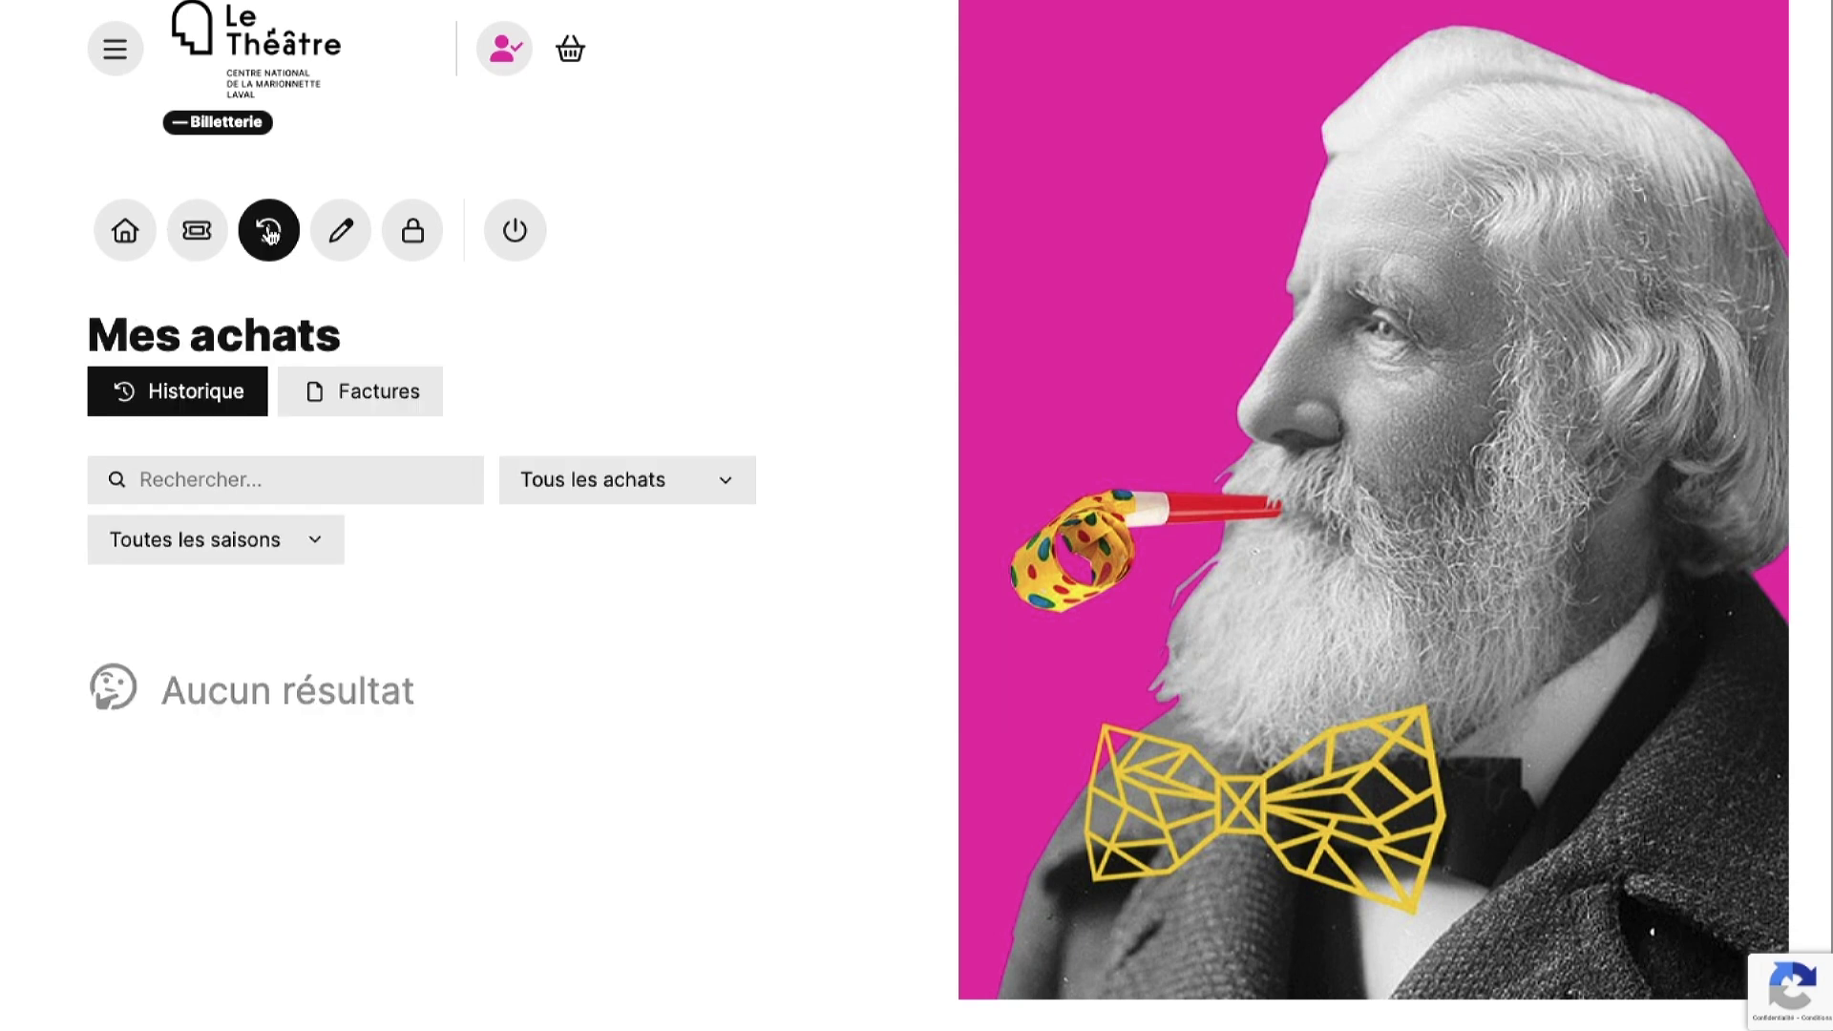
click(341, 250)
- Visit the Mon mot de passe page without changing anything, then bring up the site menu
scroll(341, 250, down, 6)
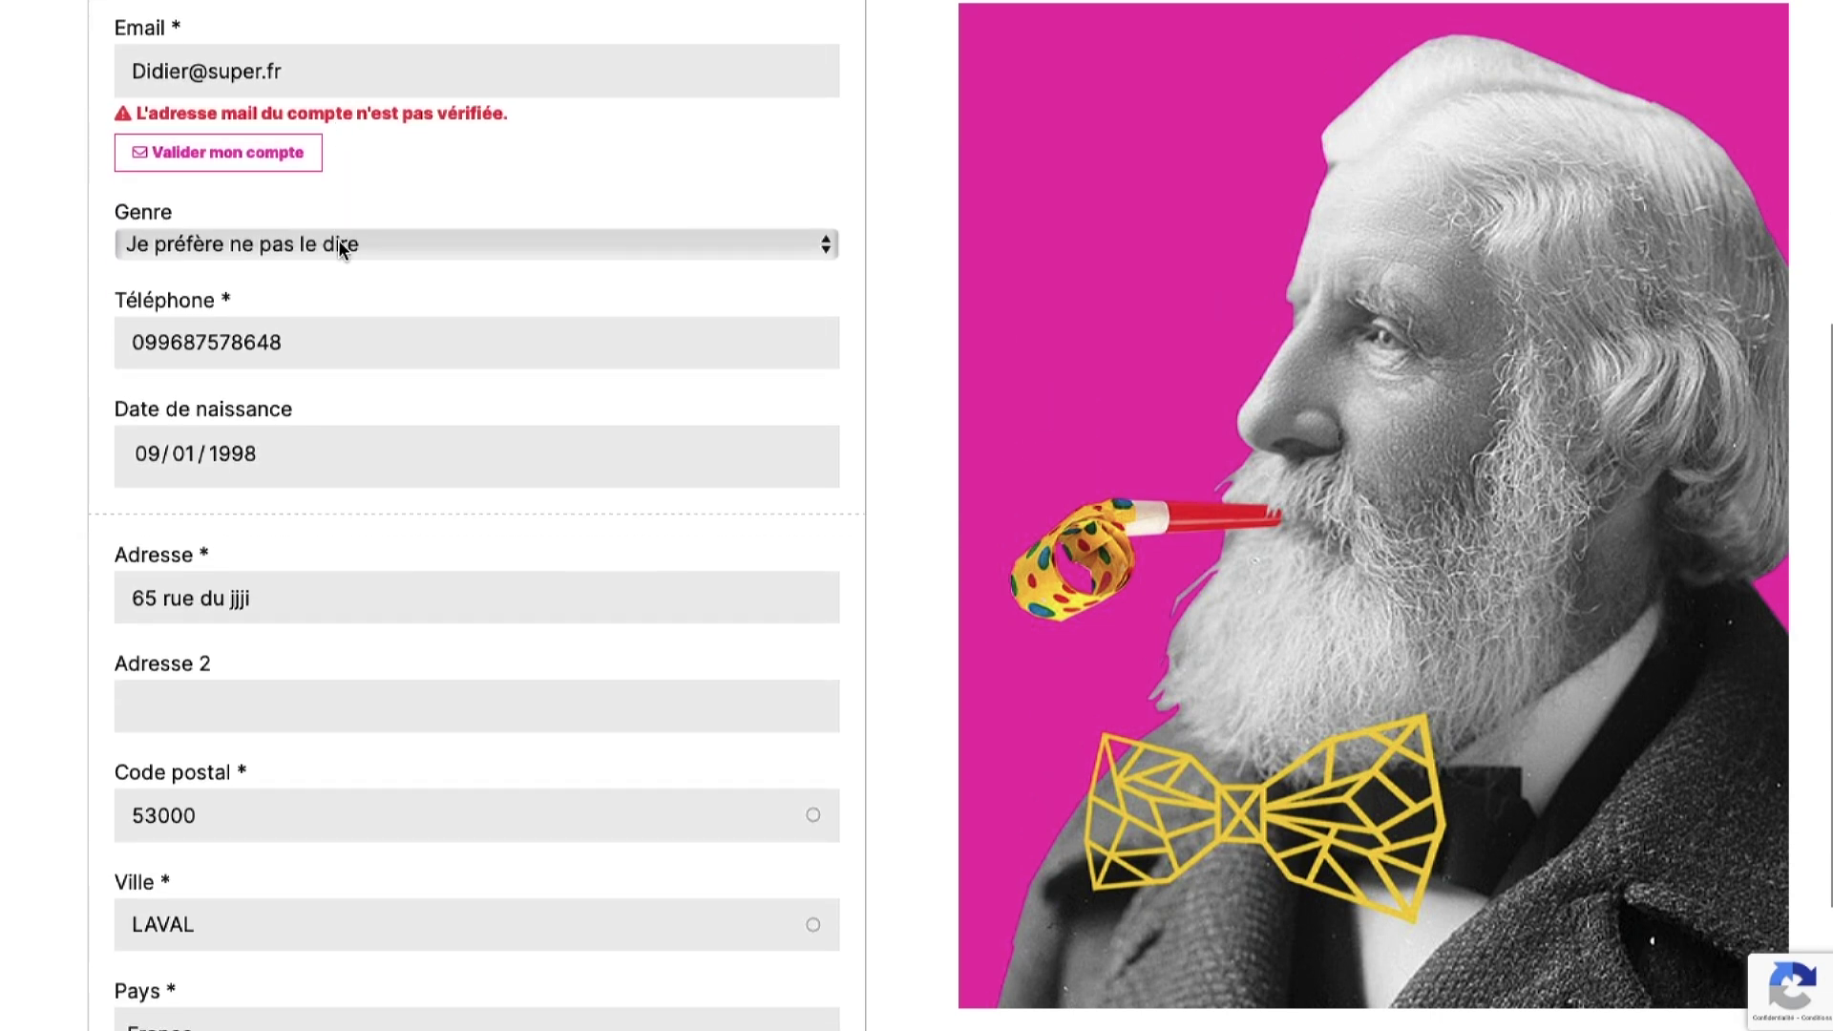
scroll(363, 220, up, 5)
click(427, 156)
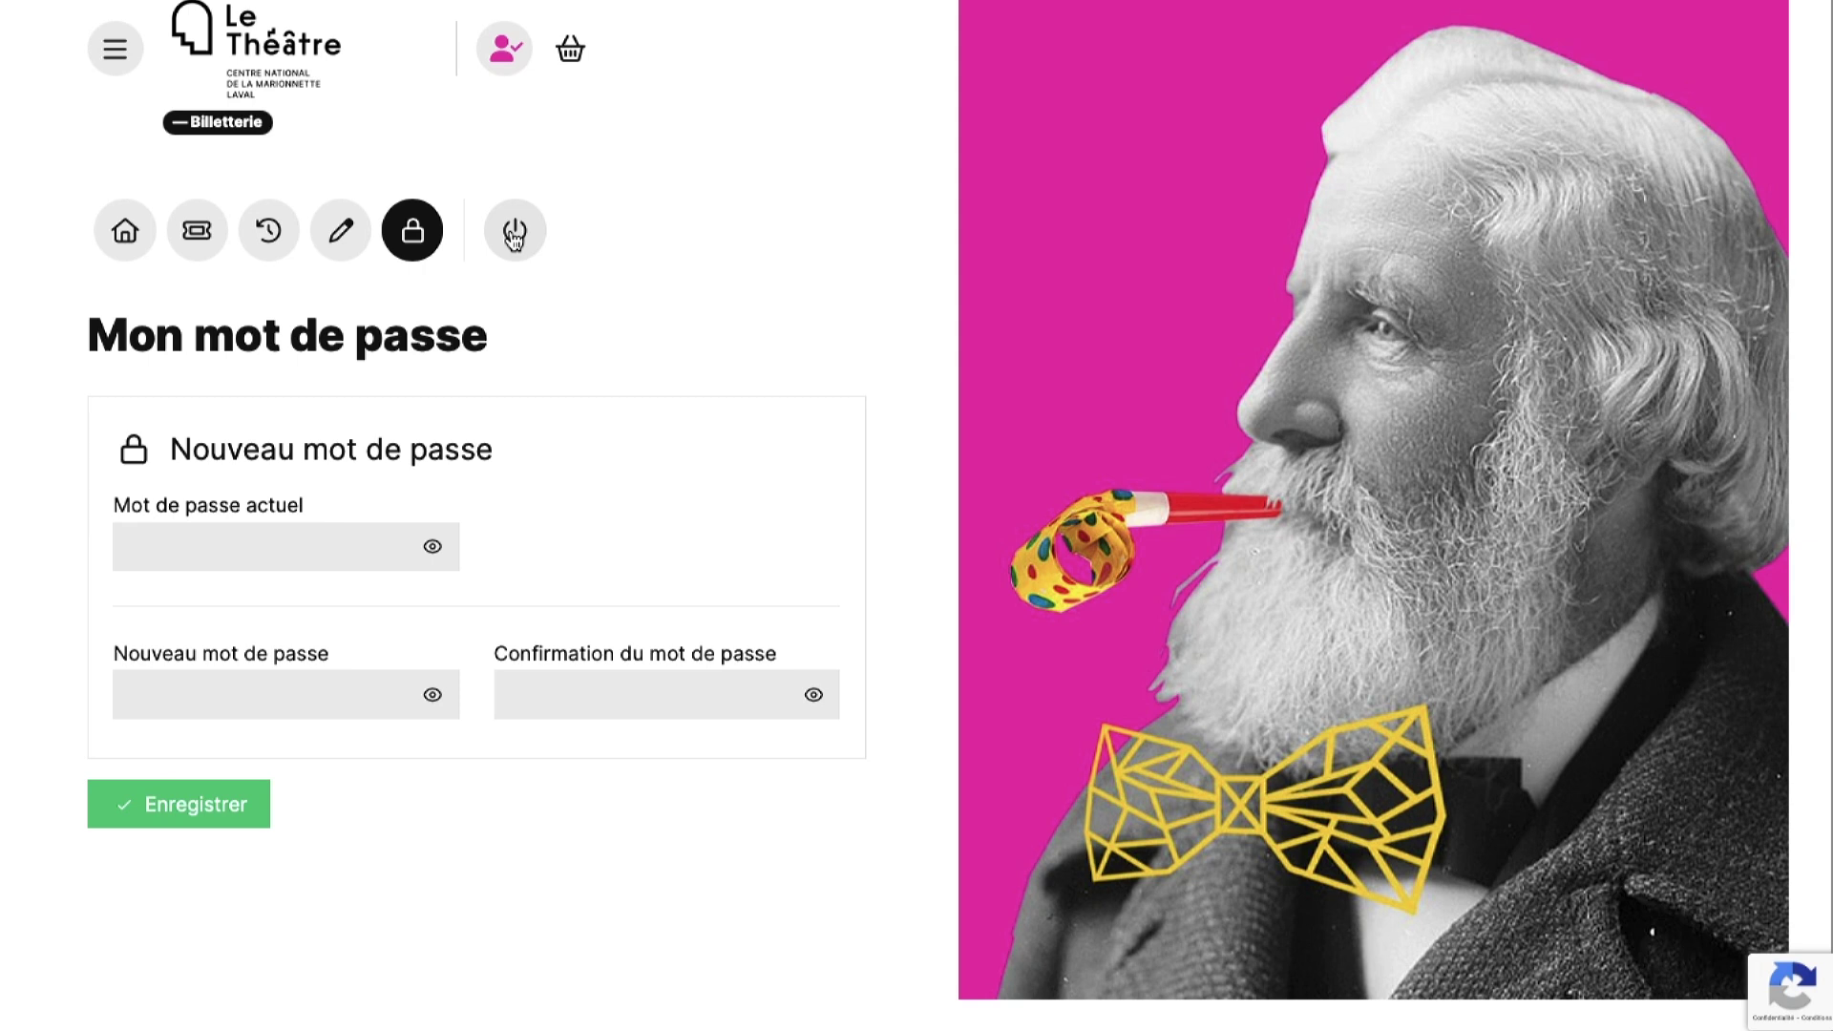
click(115, 49)
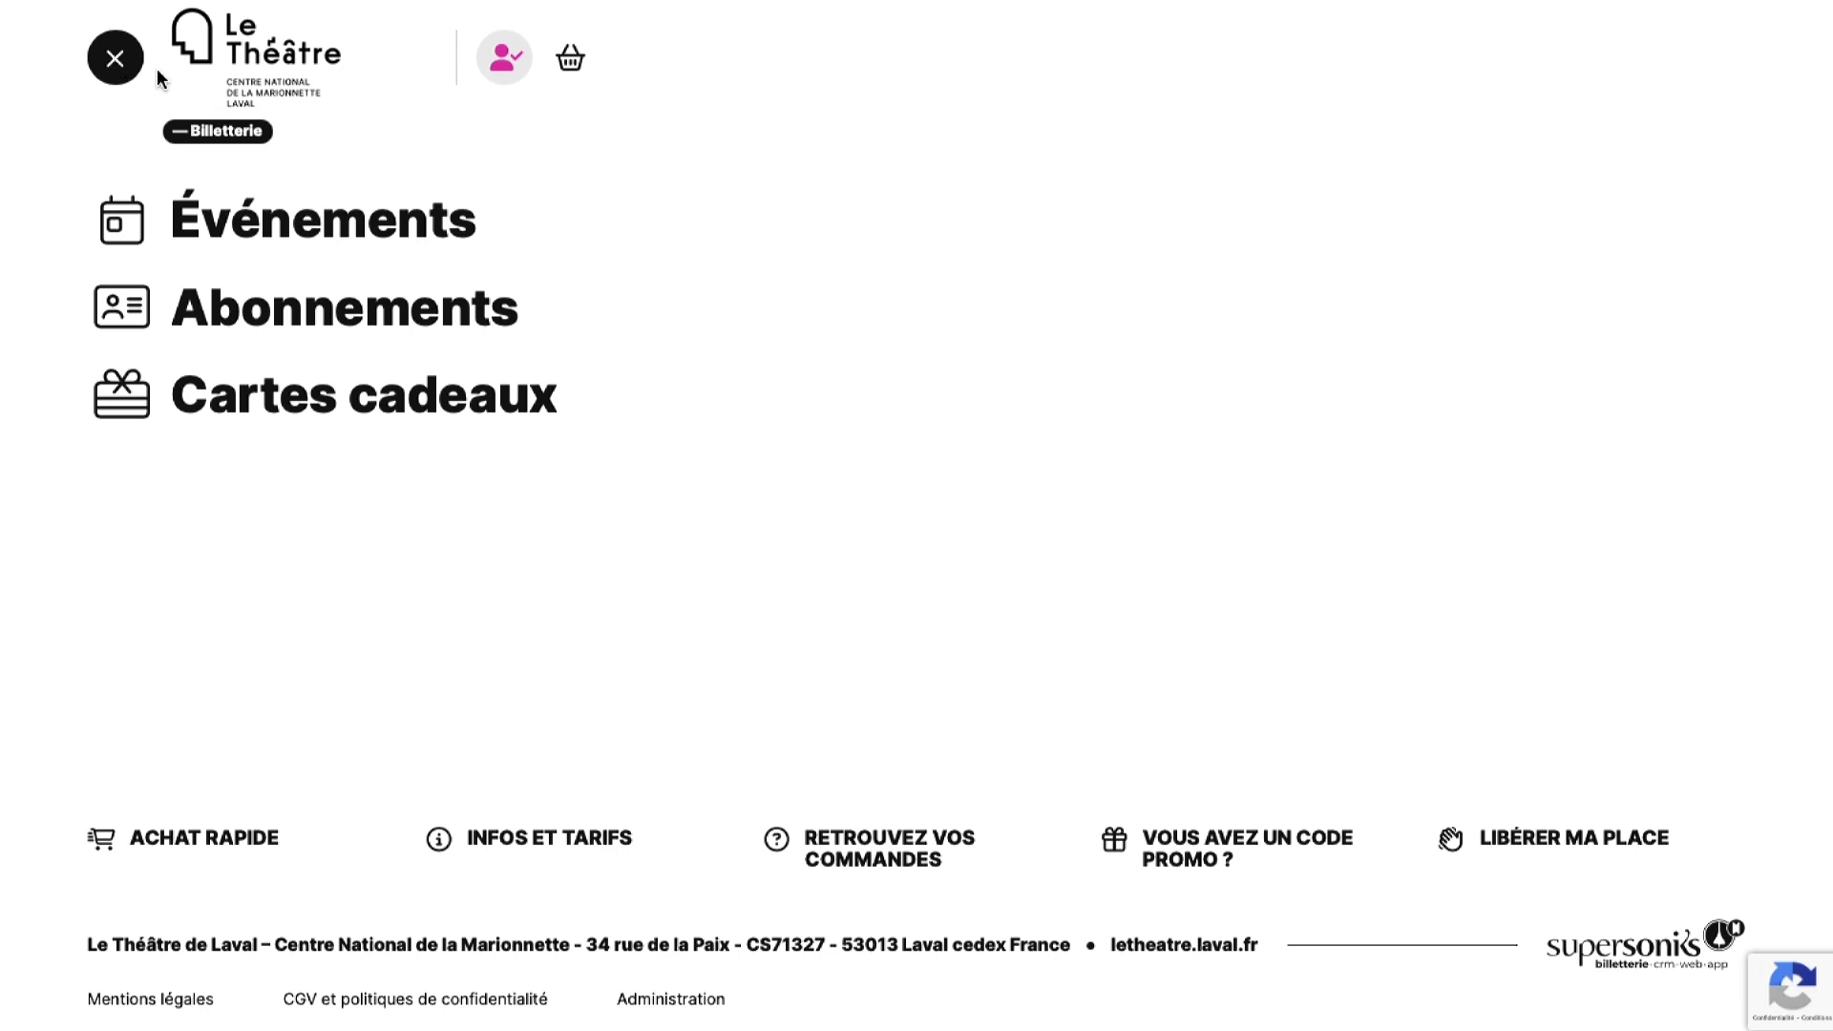
- Open the Le Silence hip hop event from the Événements listing to see its 19 Oct. 2024 rates
click(202, 229)
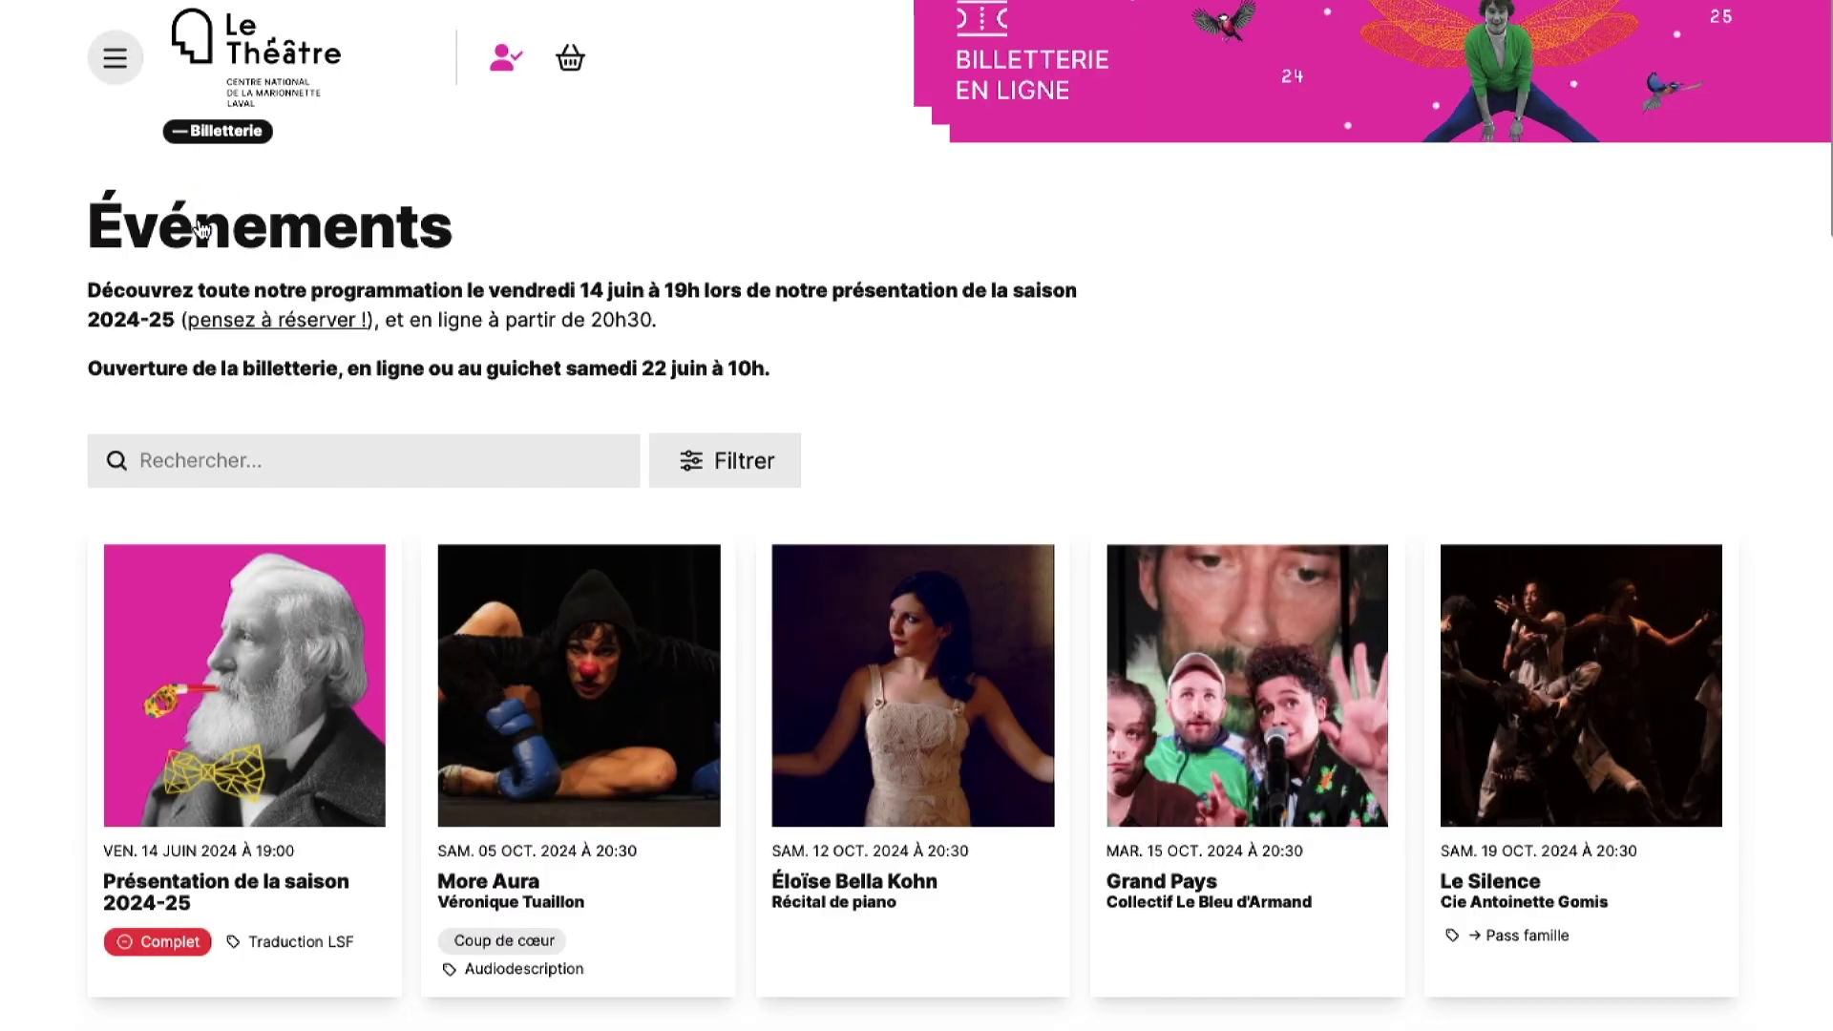
scroll(913, 686, down, 6)
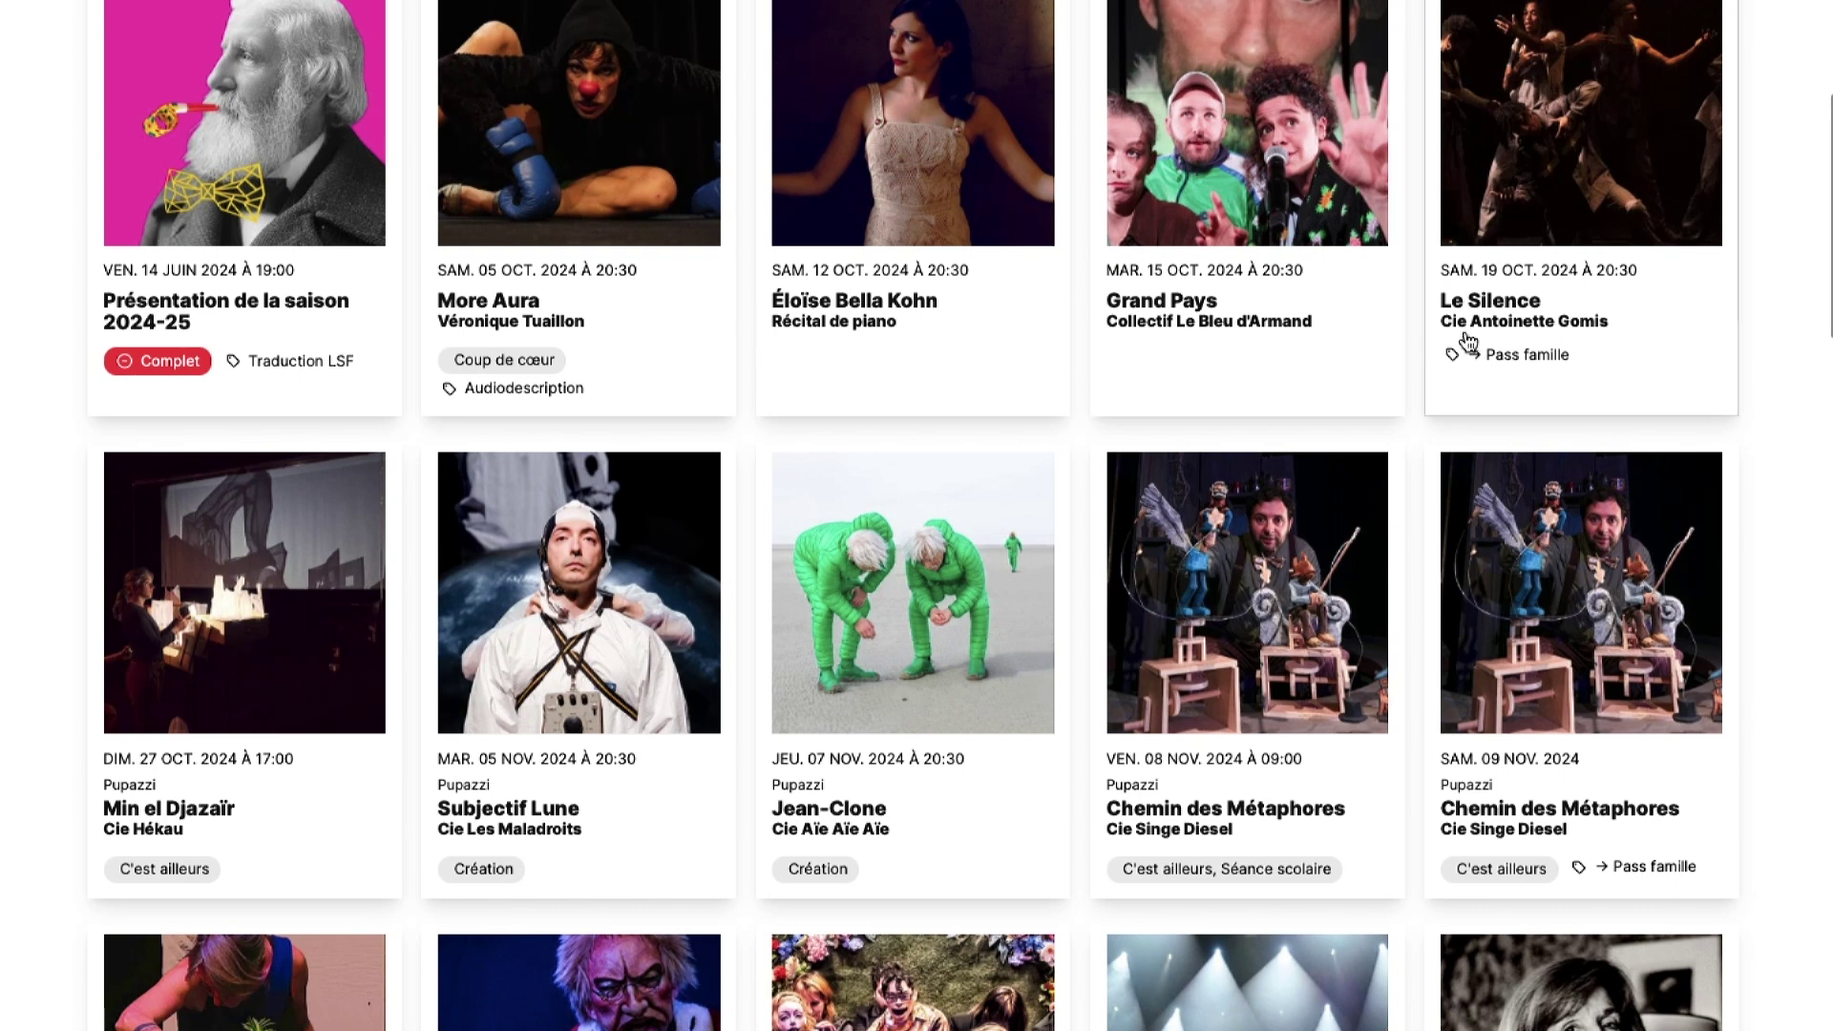
click(1507, 319)
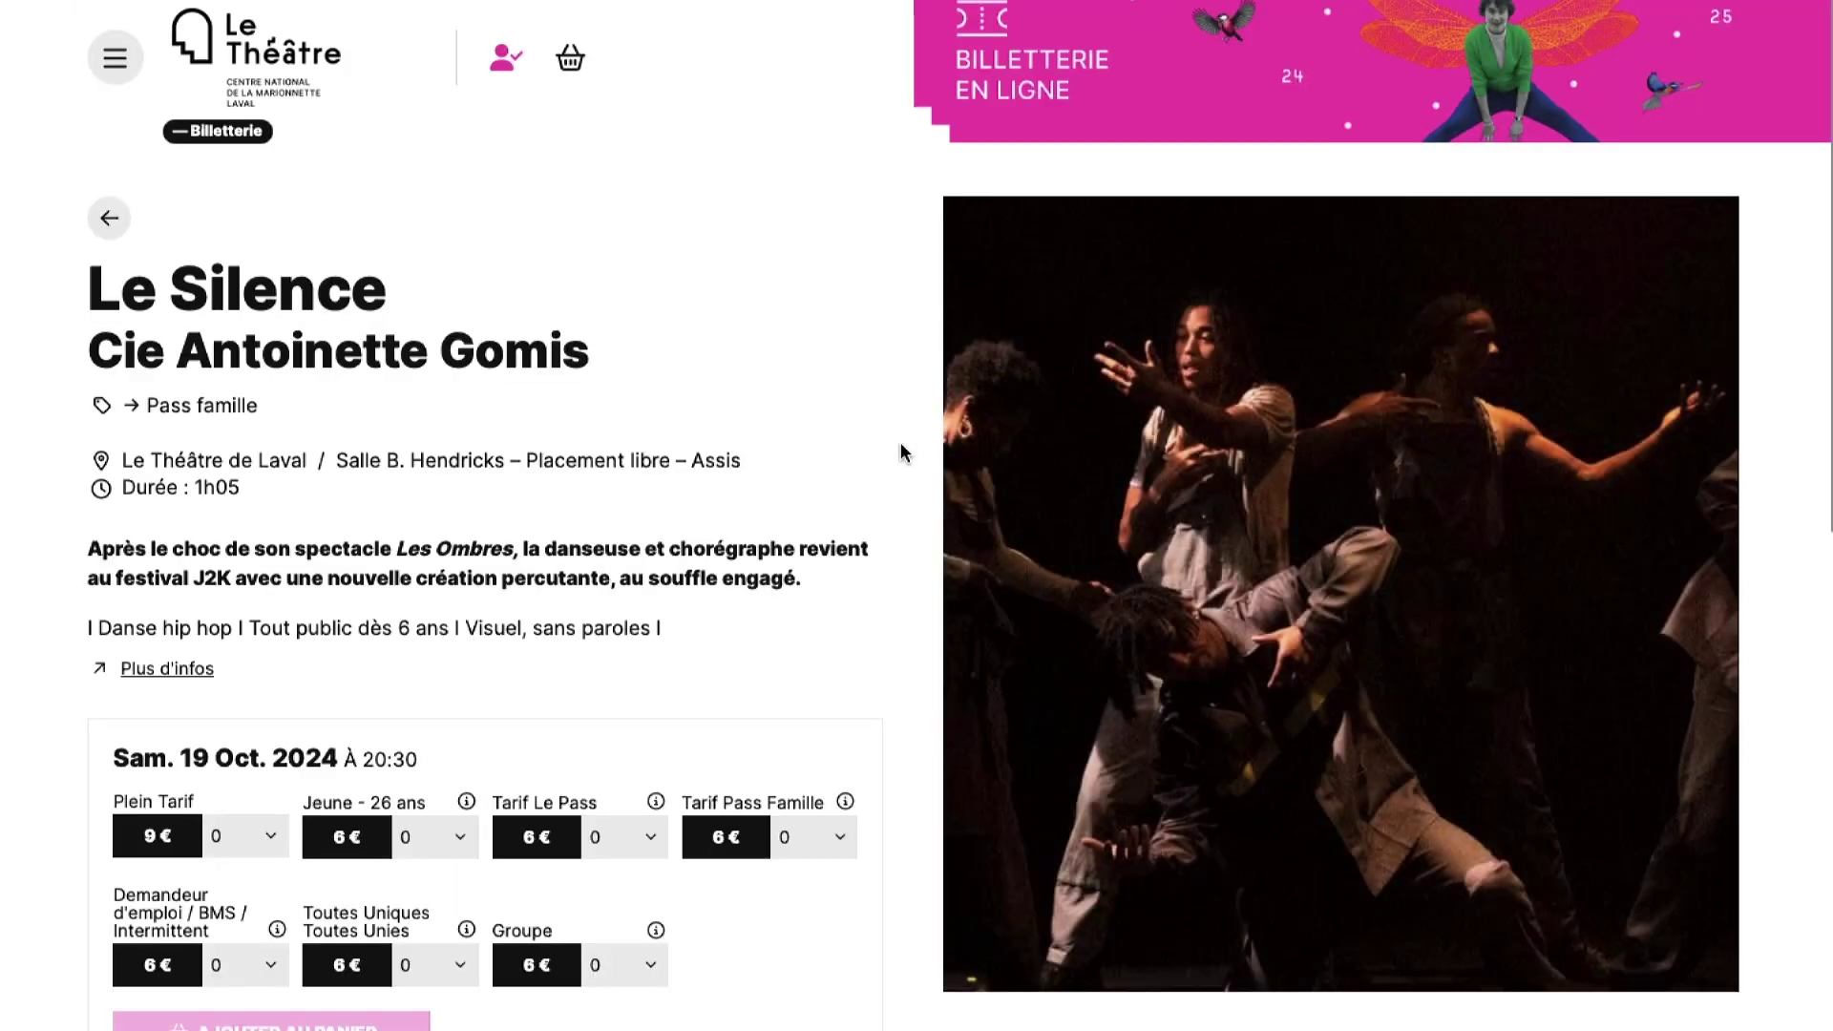
scroll(901, 451, down, 1)
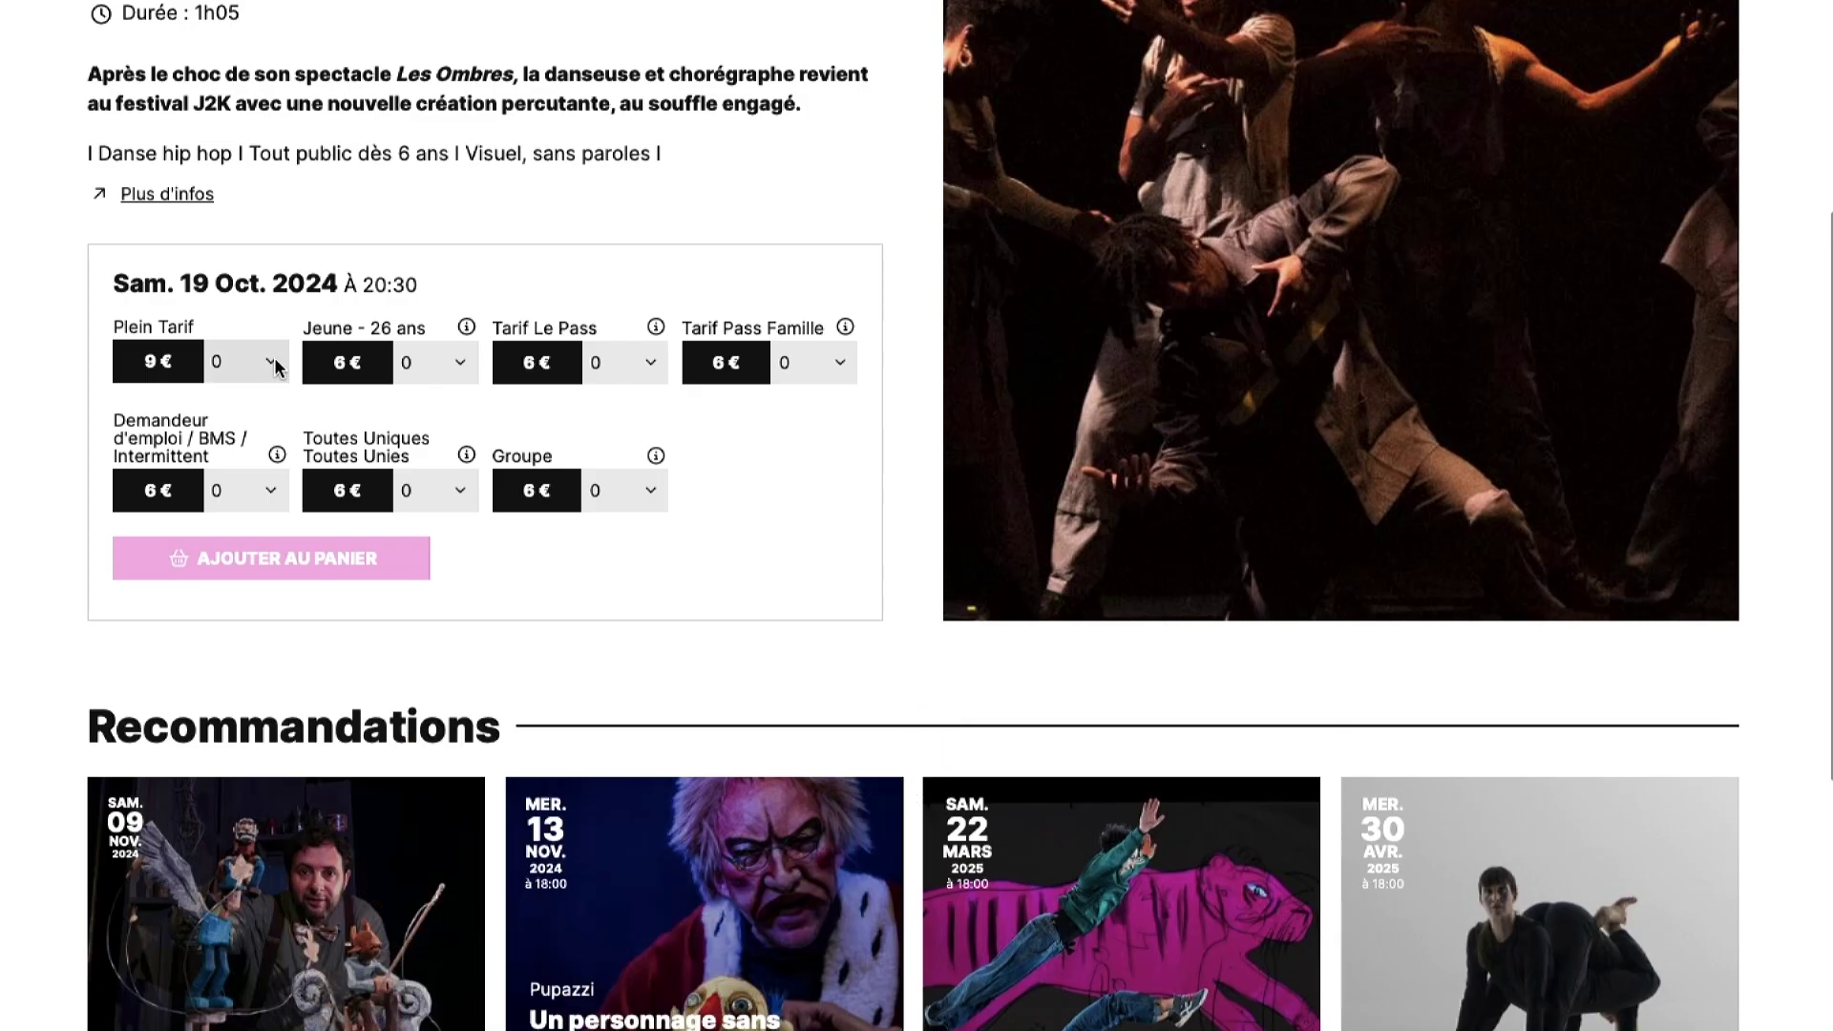
- Add 2 Plein Tarif and 1 Jeune - 26 ans Le Silence tickets to the basket
click(276, 366)
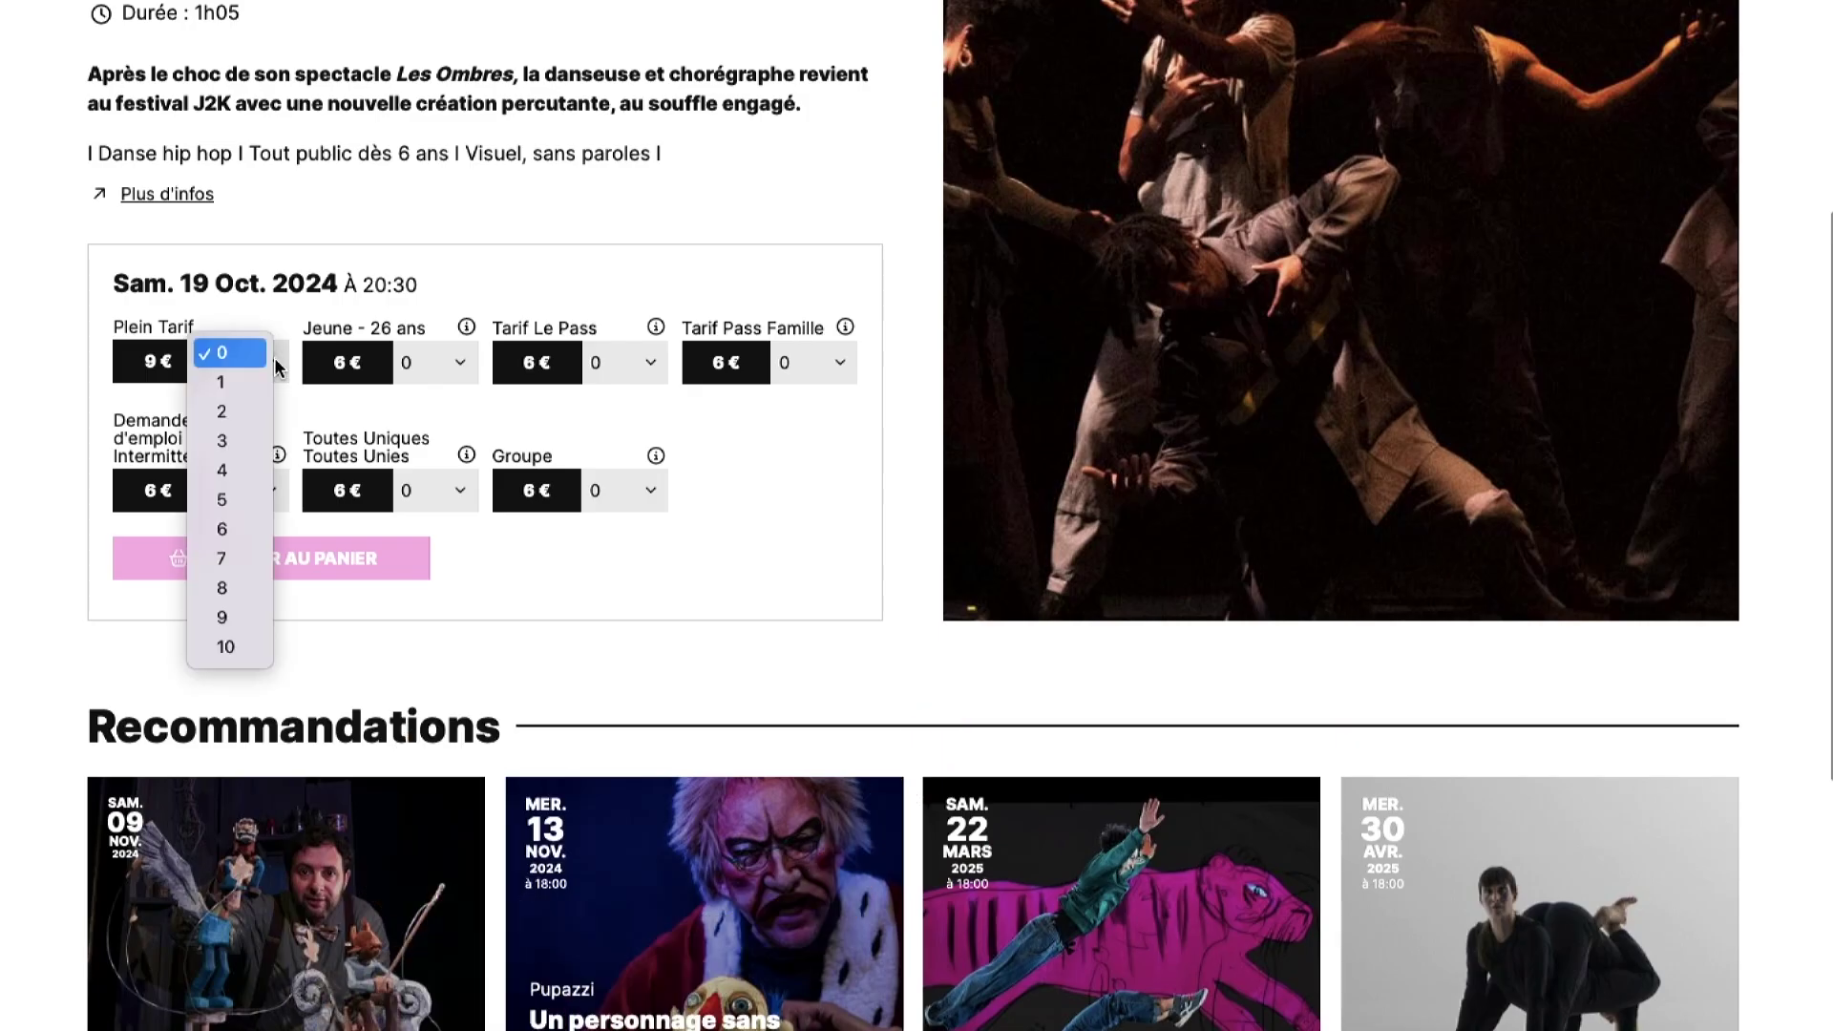
click(230, 413)
click(461, 368)
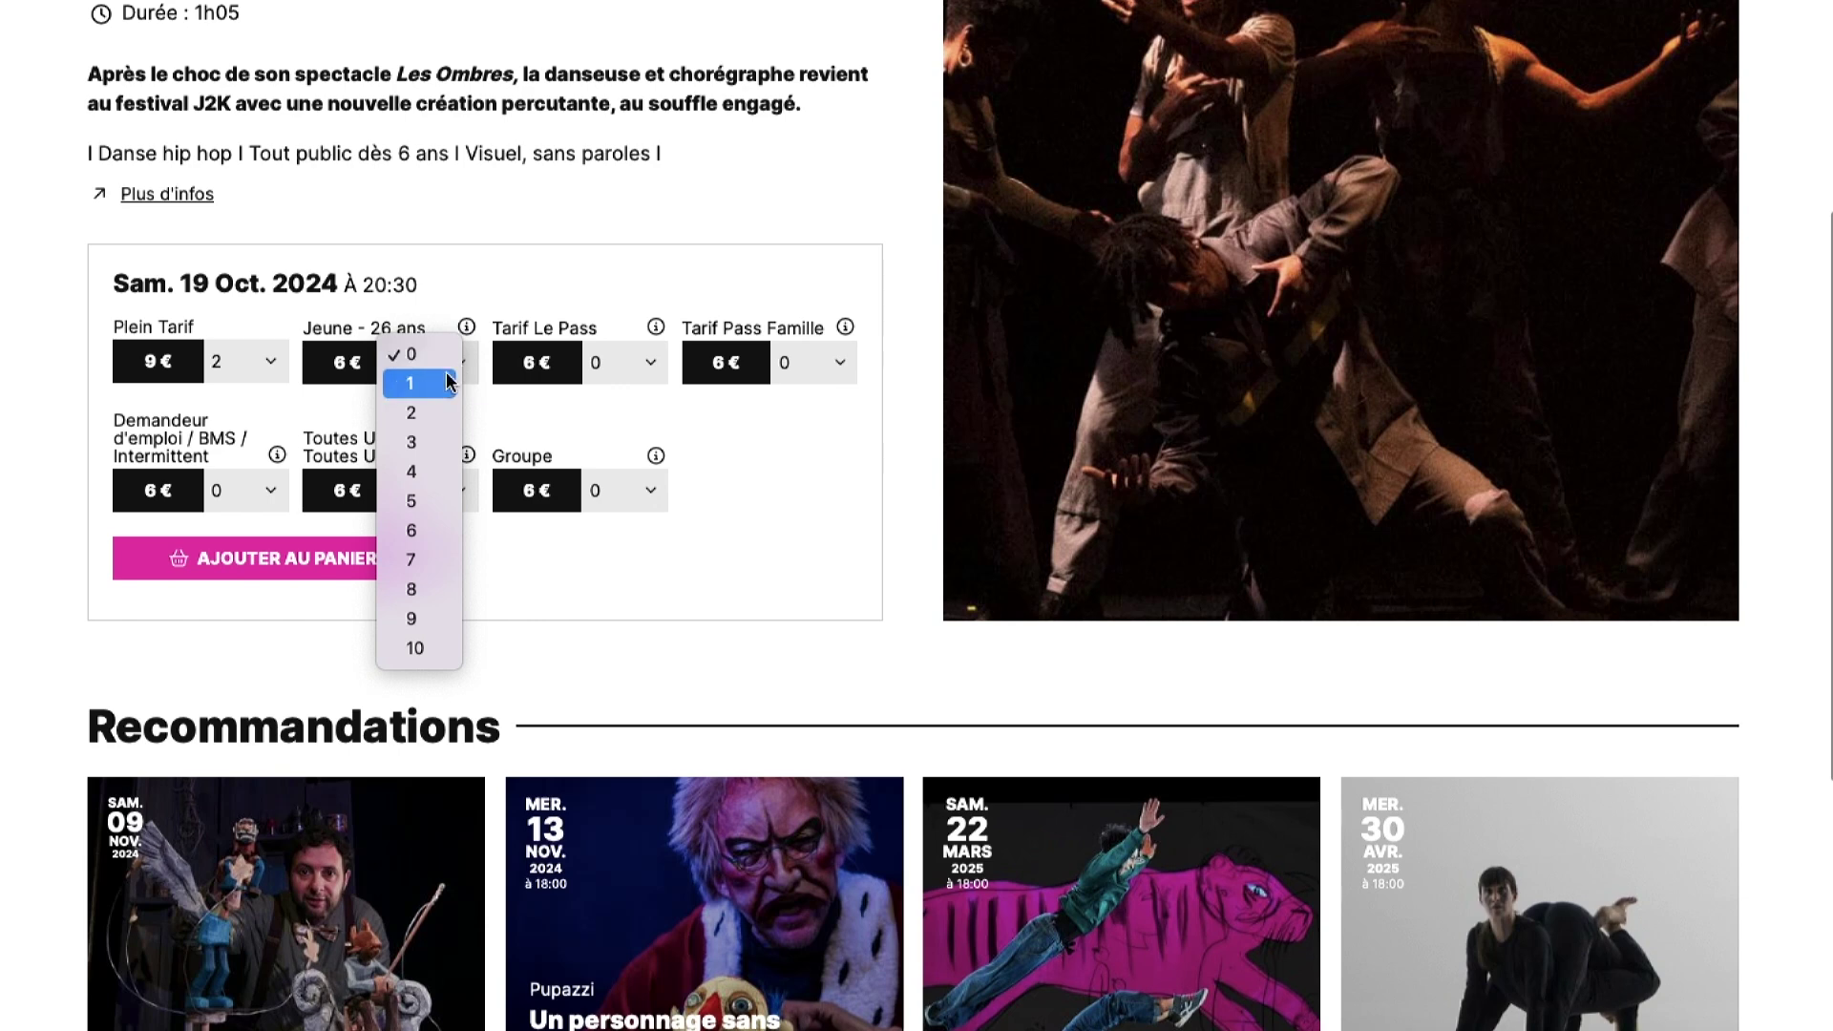
click(444, 386)
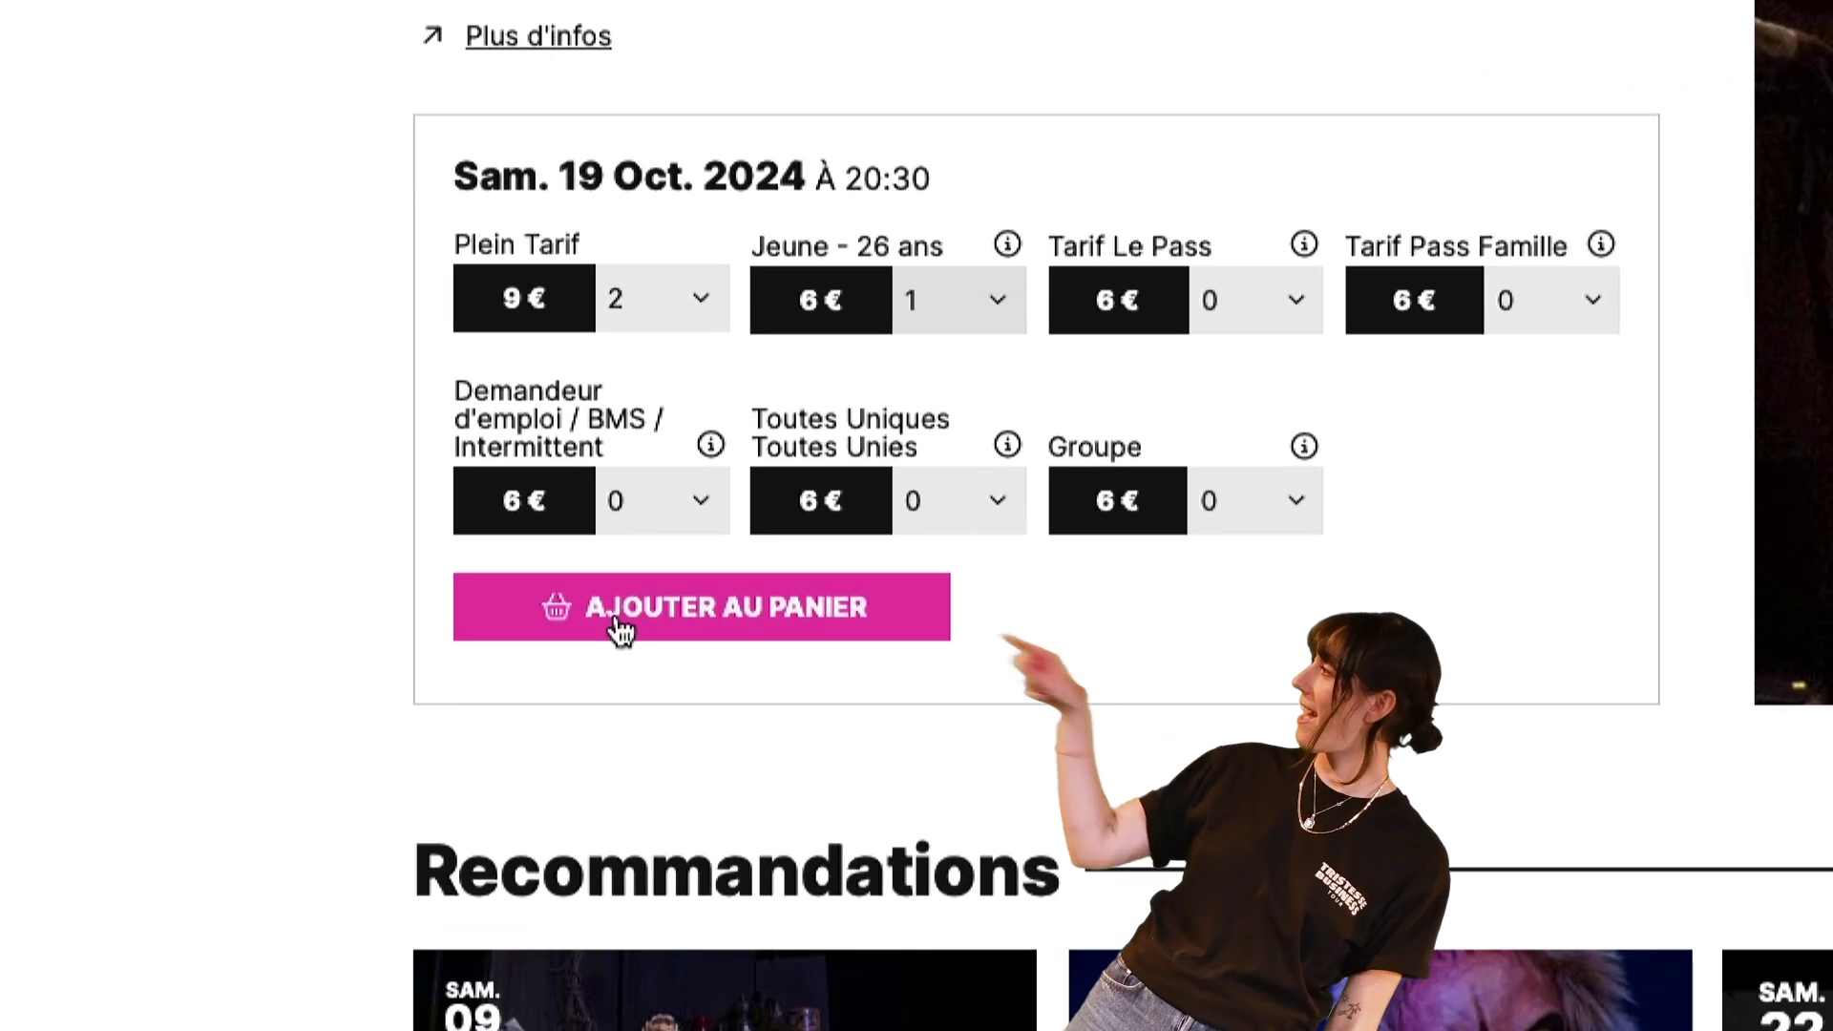
click(621, 628)
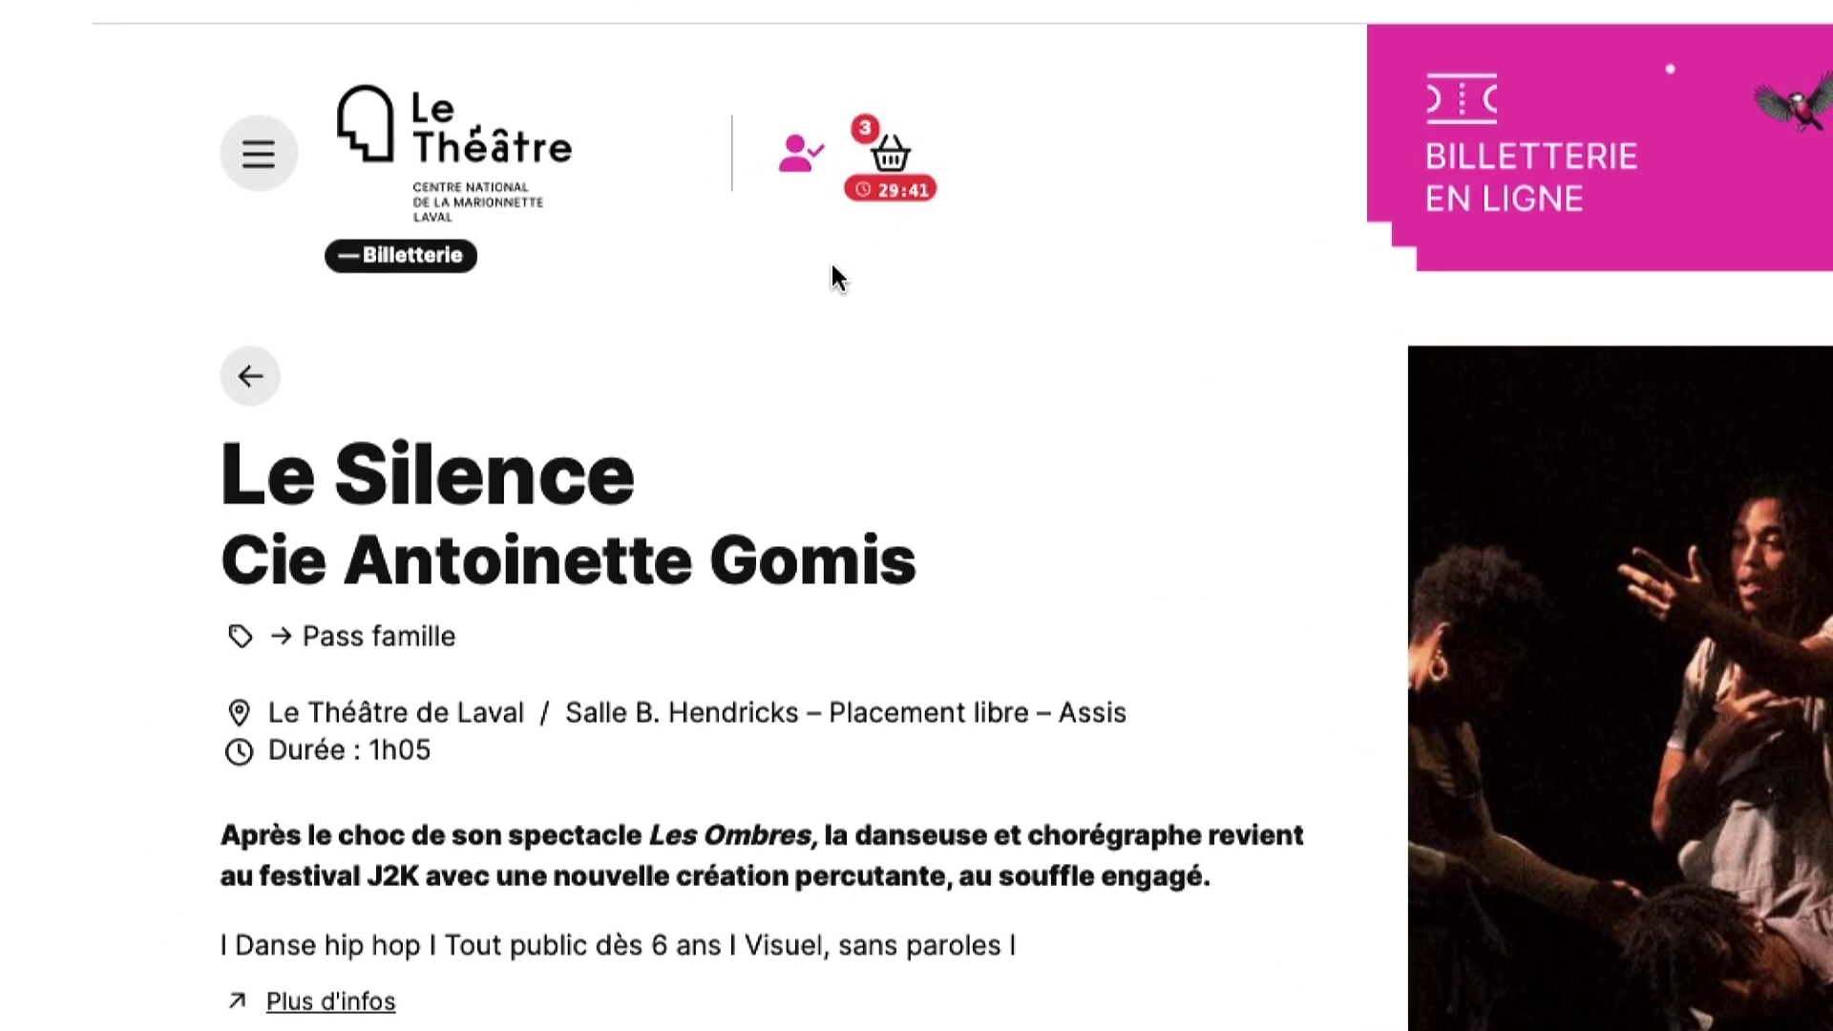
- Open the More Aura event from Événements and bring up its seating plan
click(373, 152)
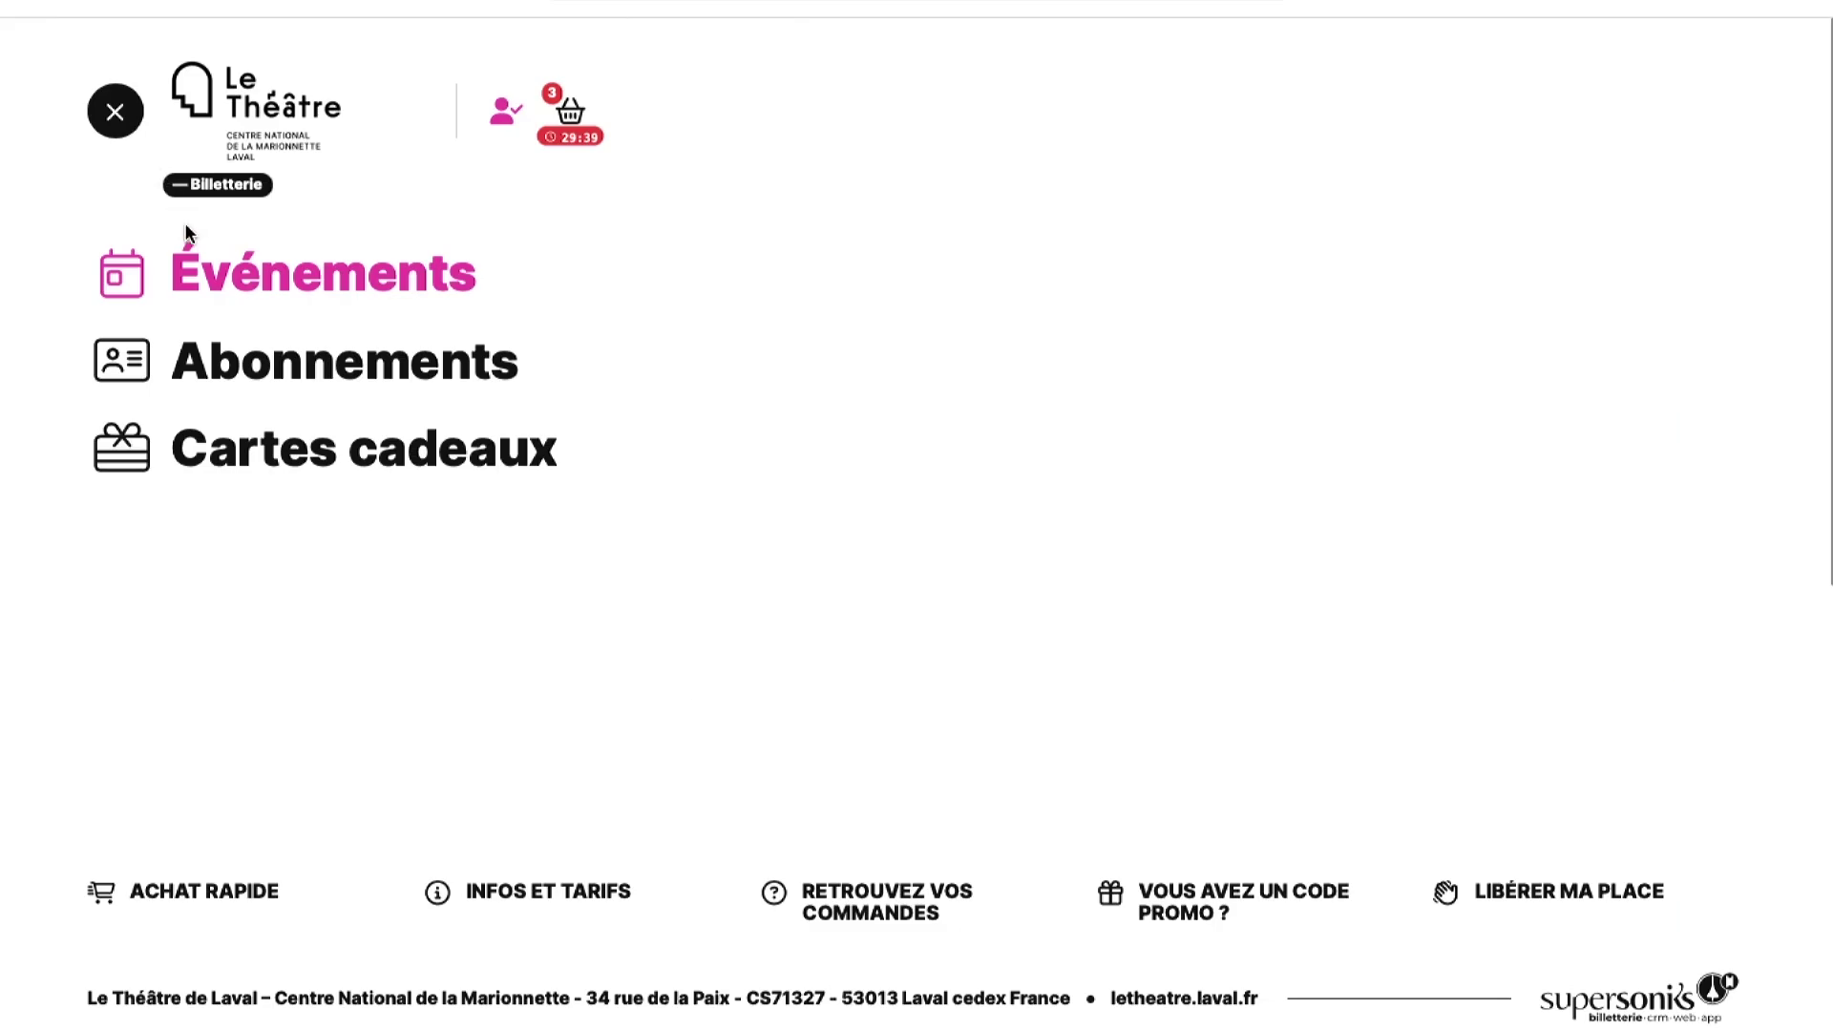
click(202, 271)
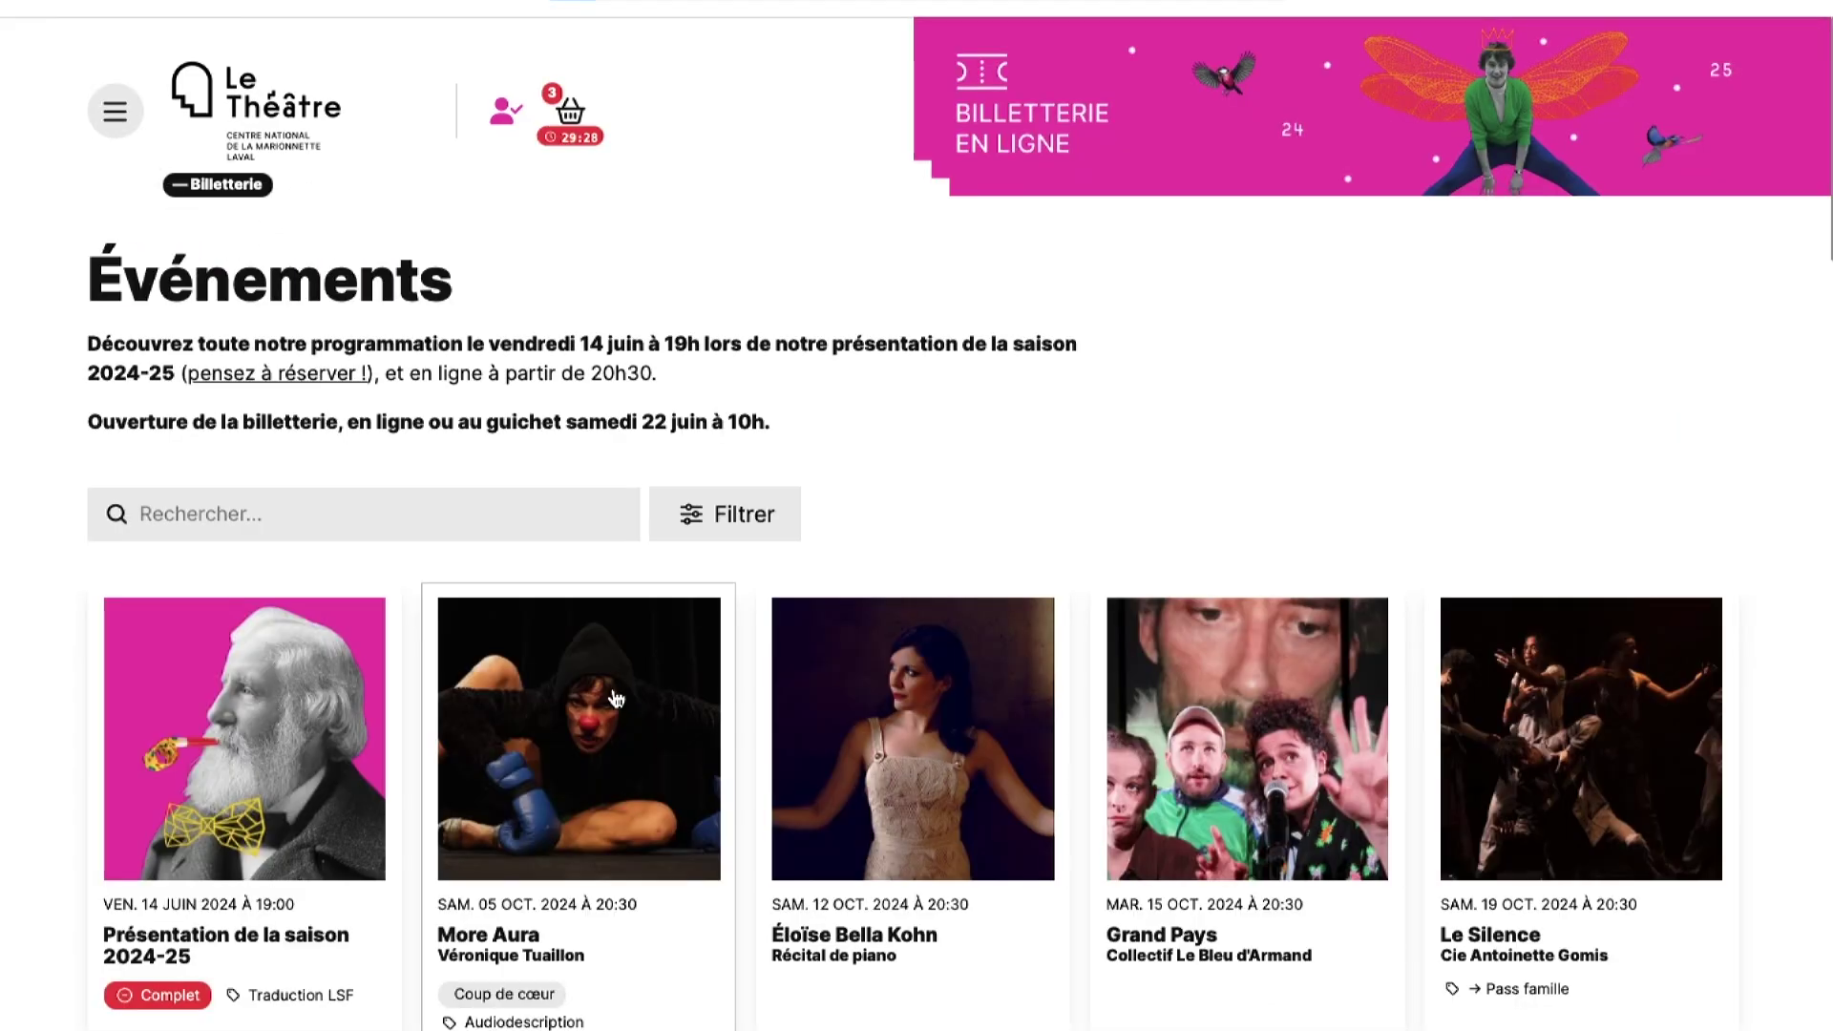
click(615, 697)
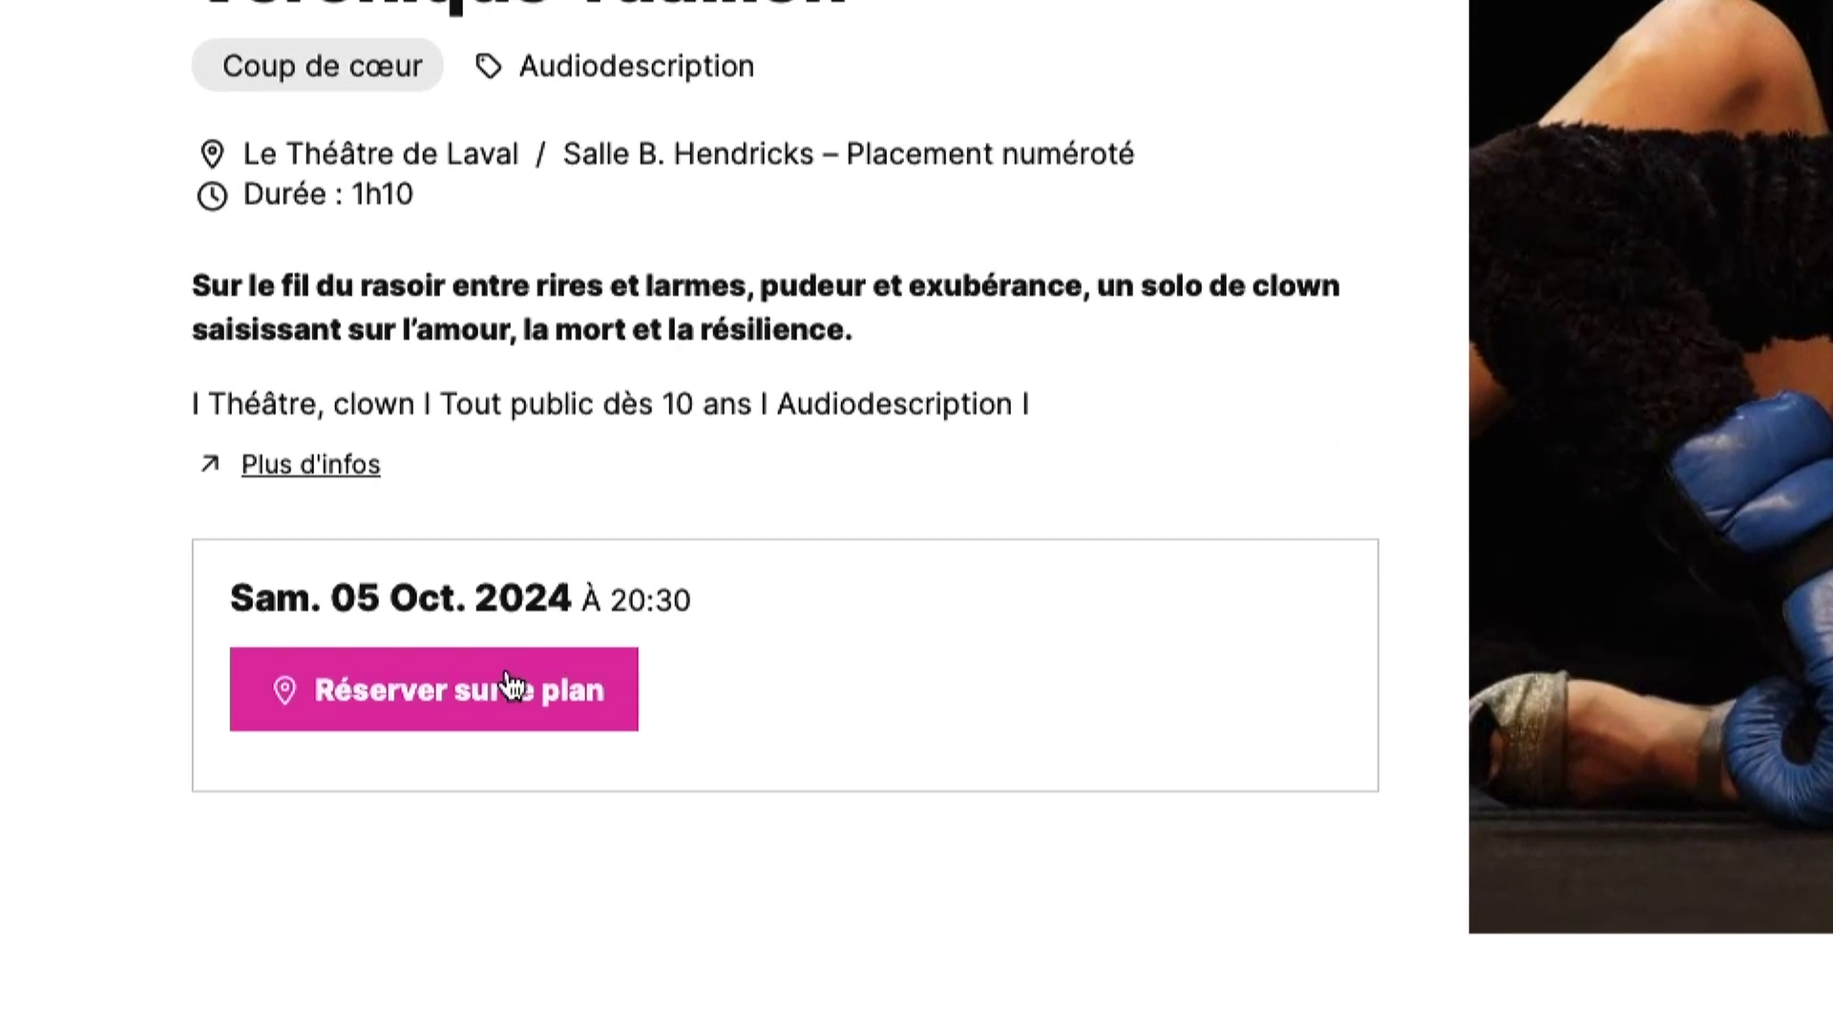
click(305, 881)
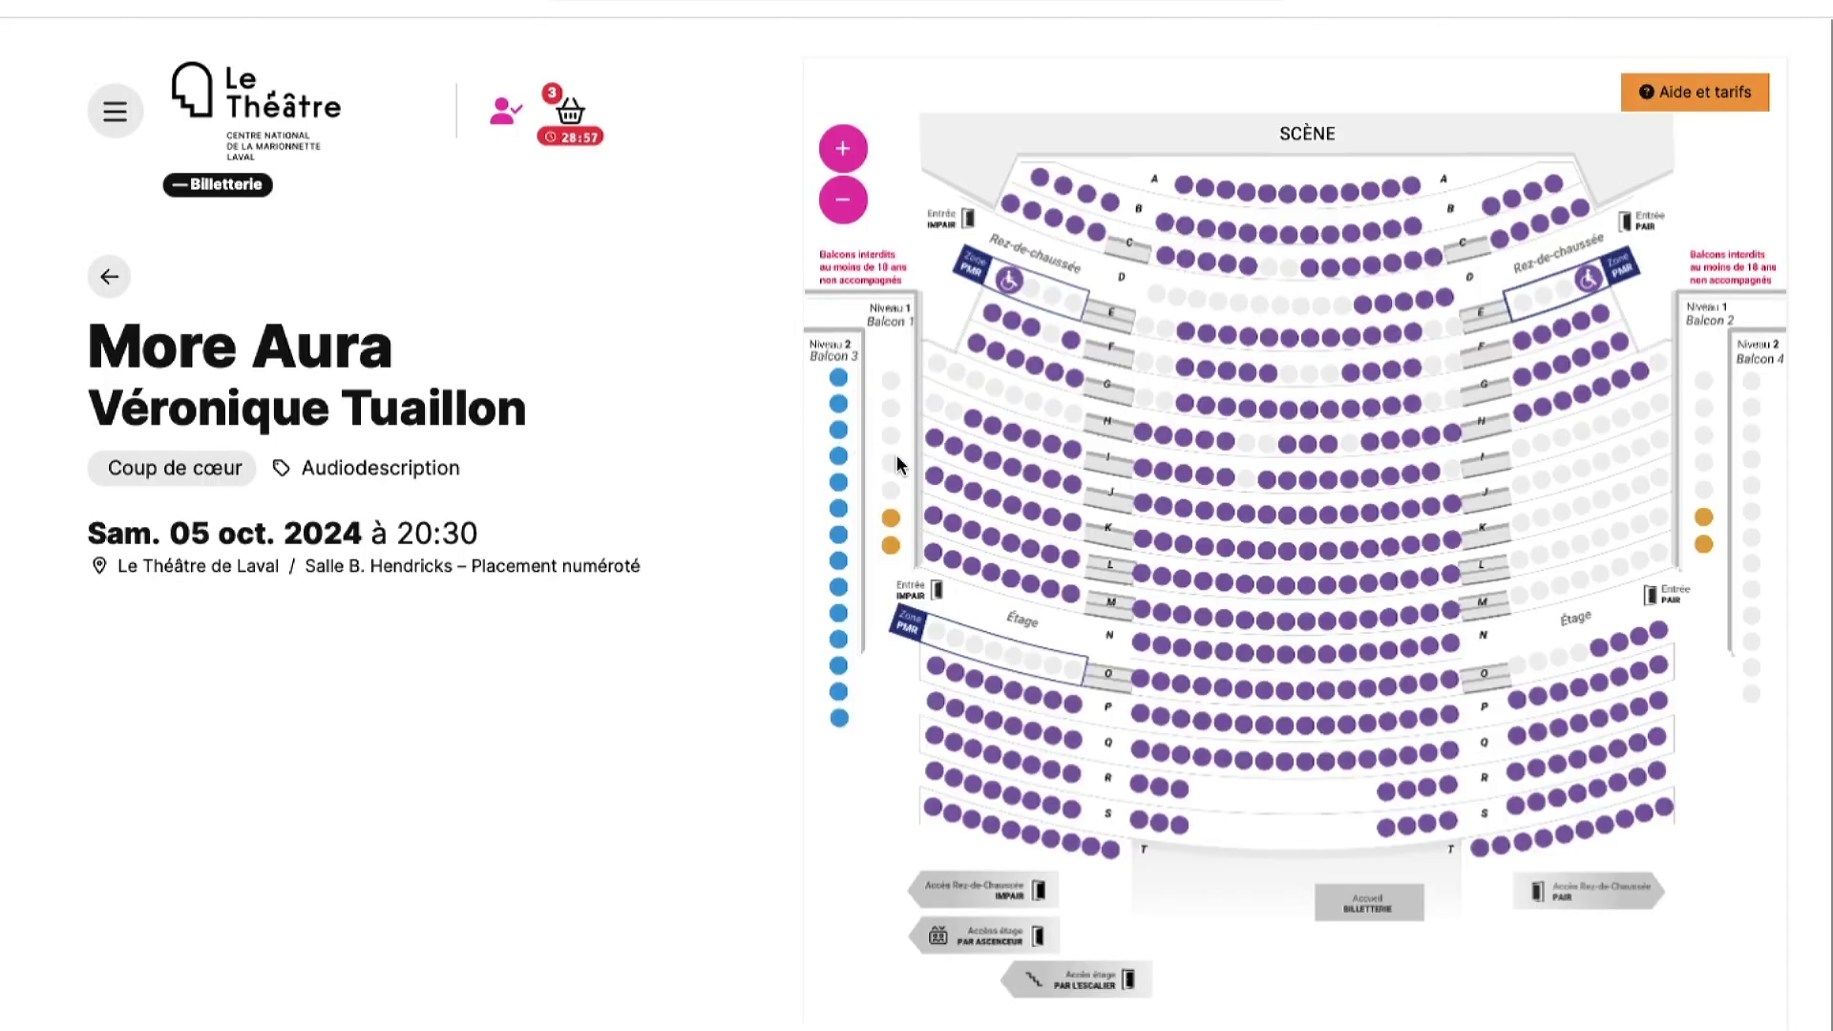
- Book stalls seat J15 at Plein Tarif and J13 at Jeune - 26 ans
click(1142, 506)
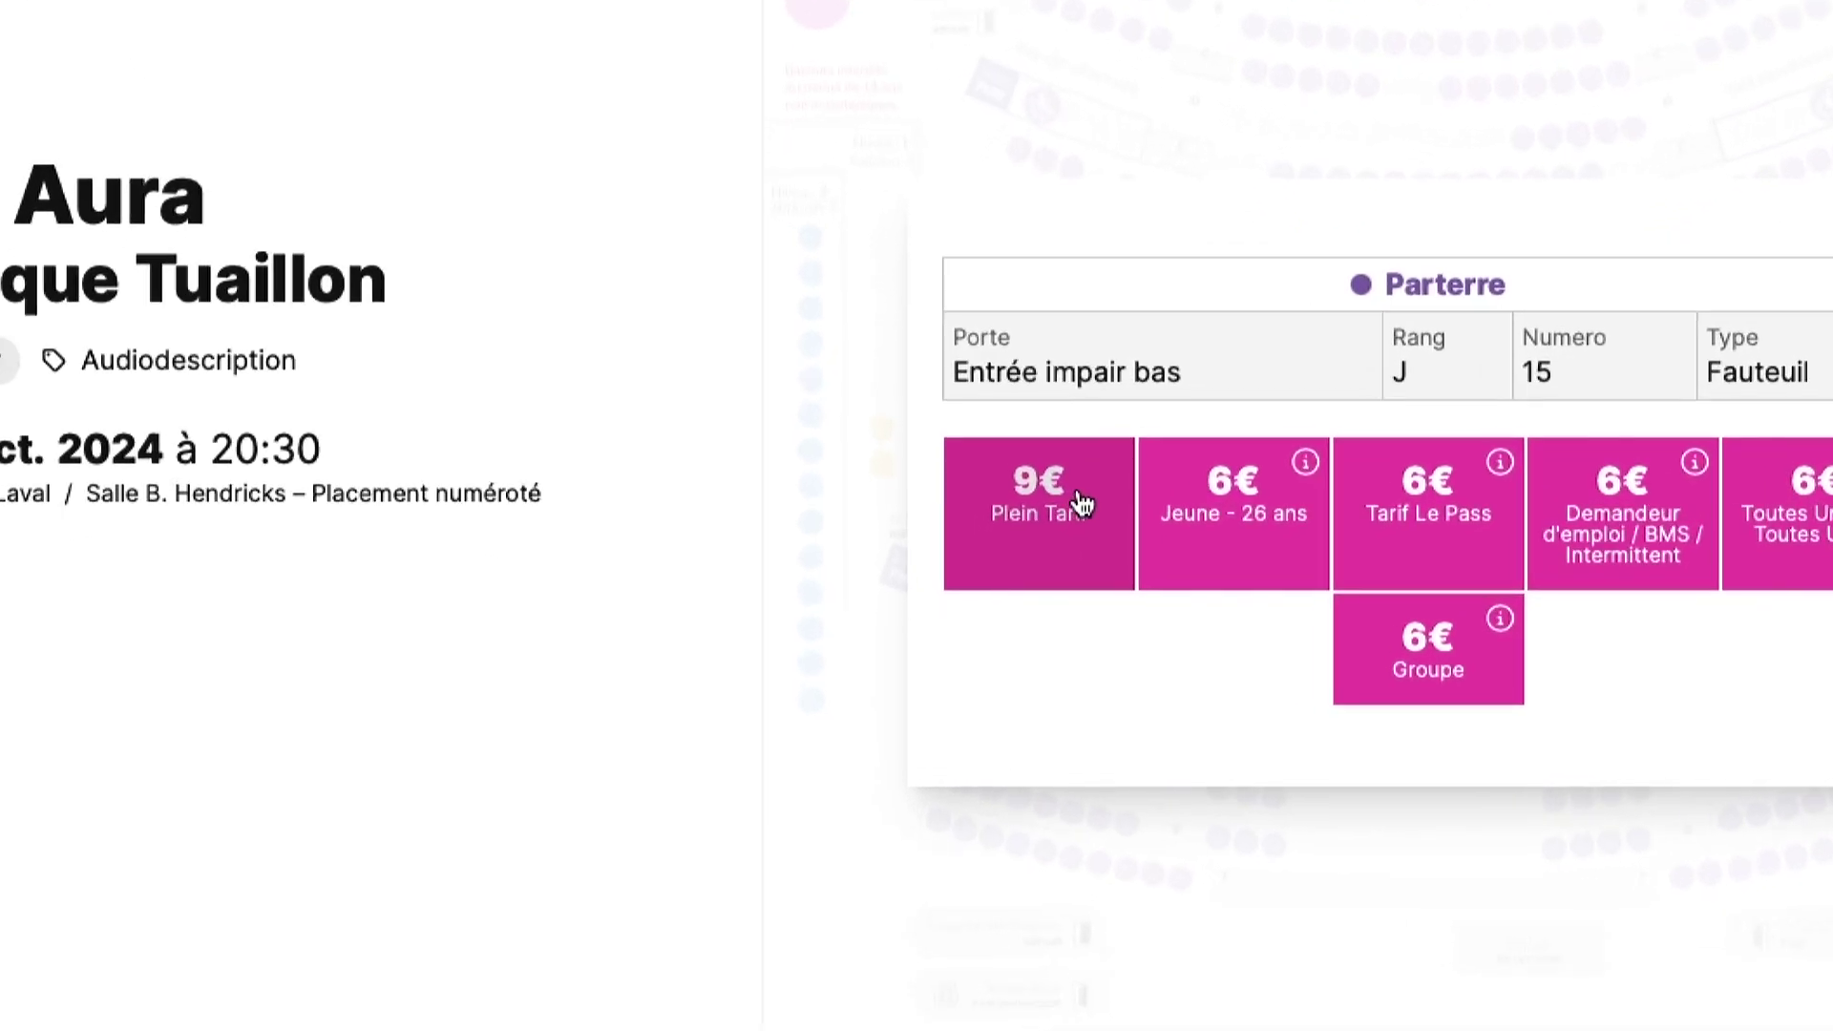
click(1081, 503)
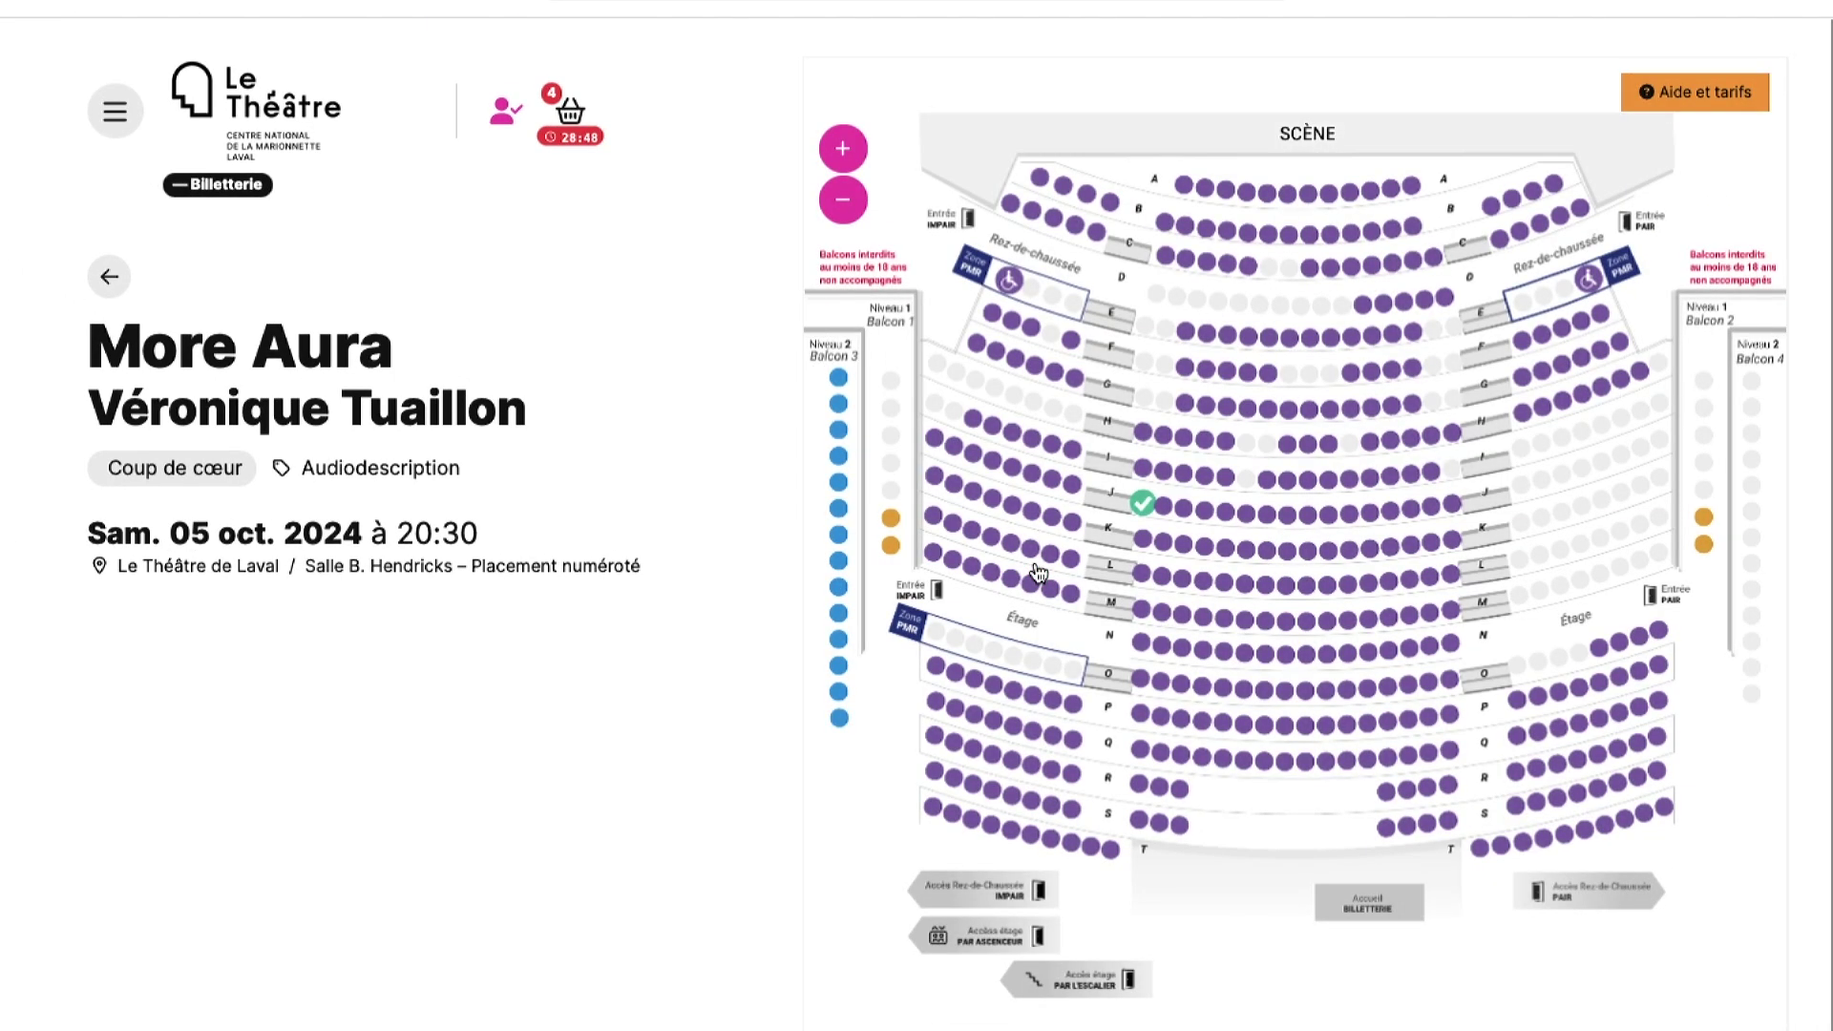
click(1164, 511)
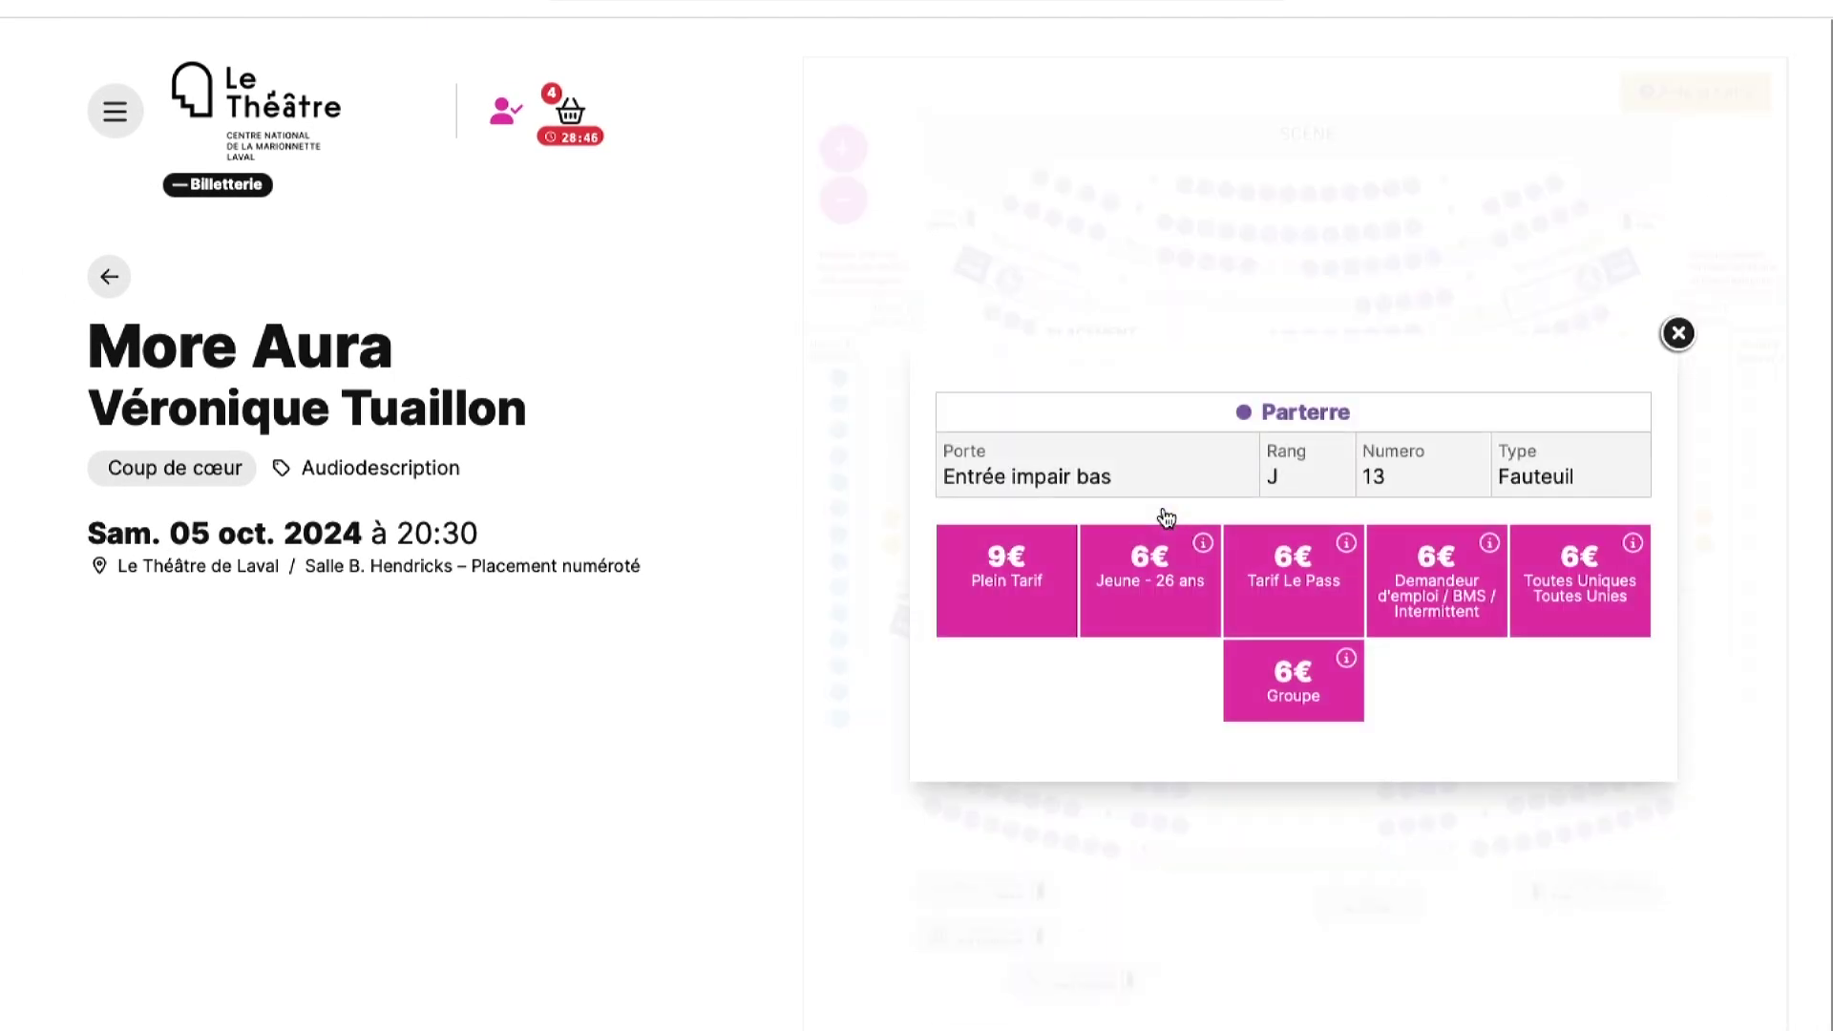
click(1157, 559)
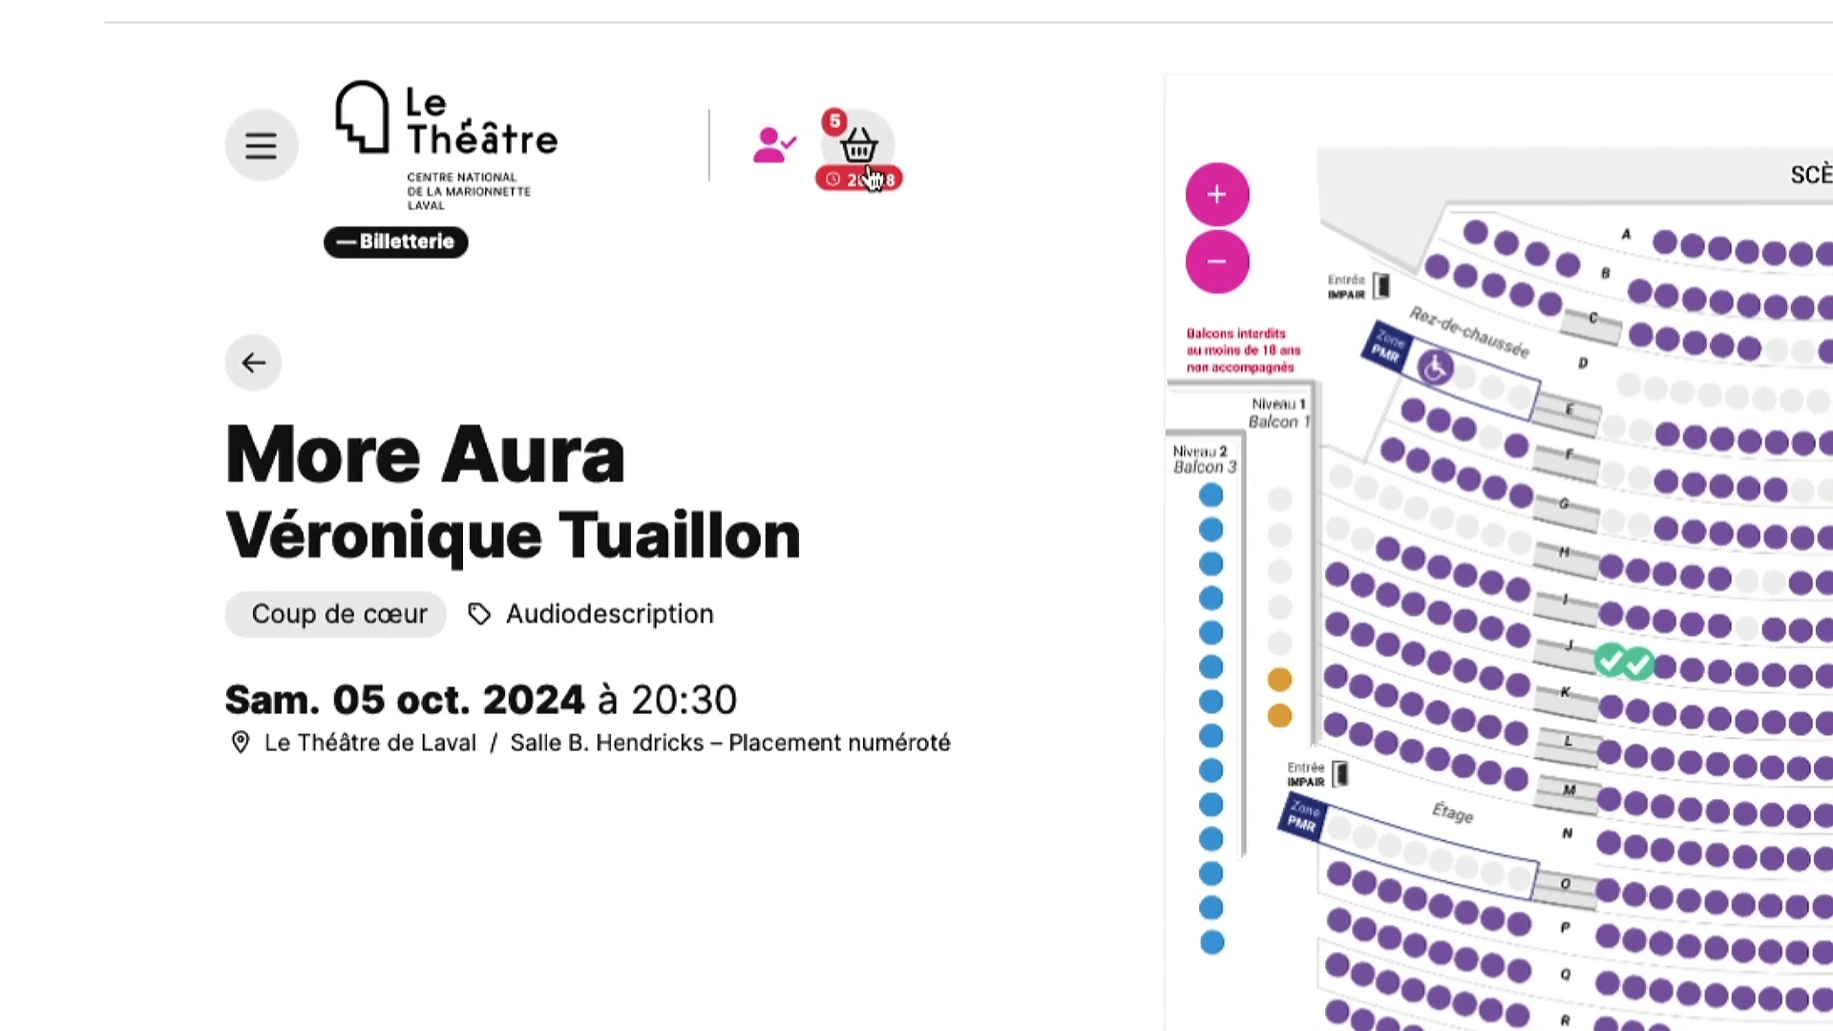
- Order the basket's tickets and pay the 39 € total until payment is validated
click(867, 172)
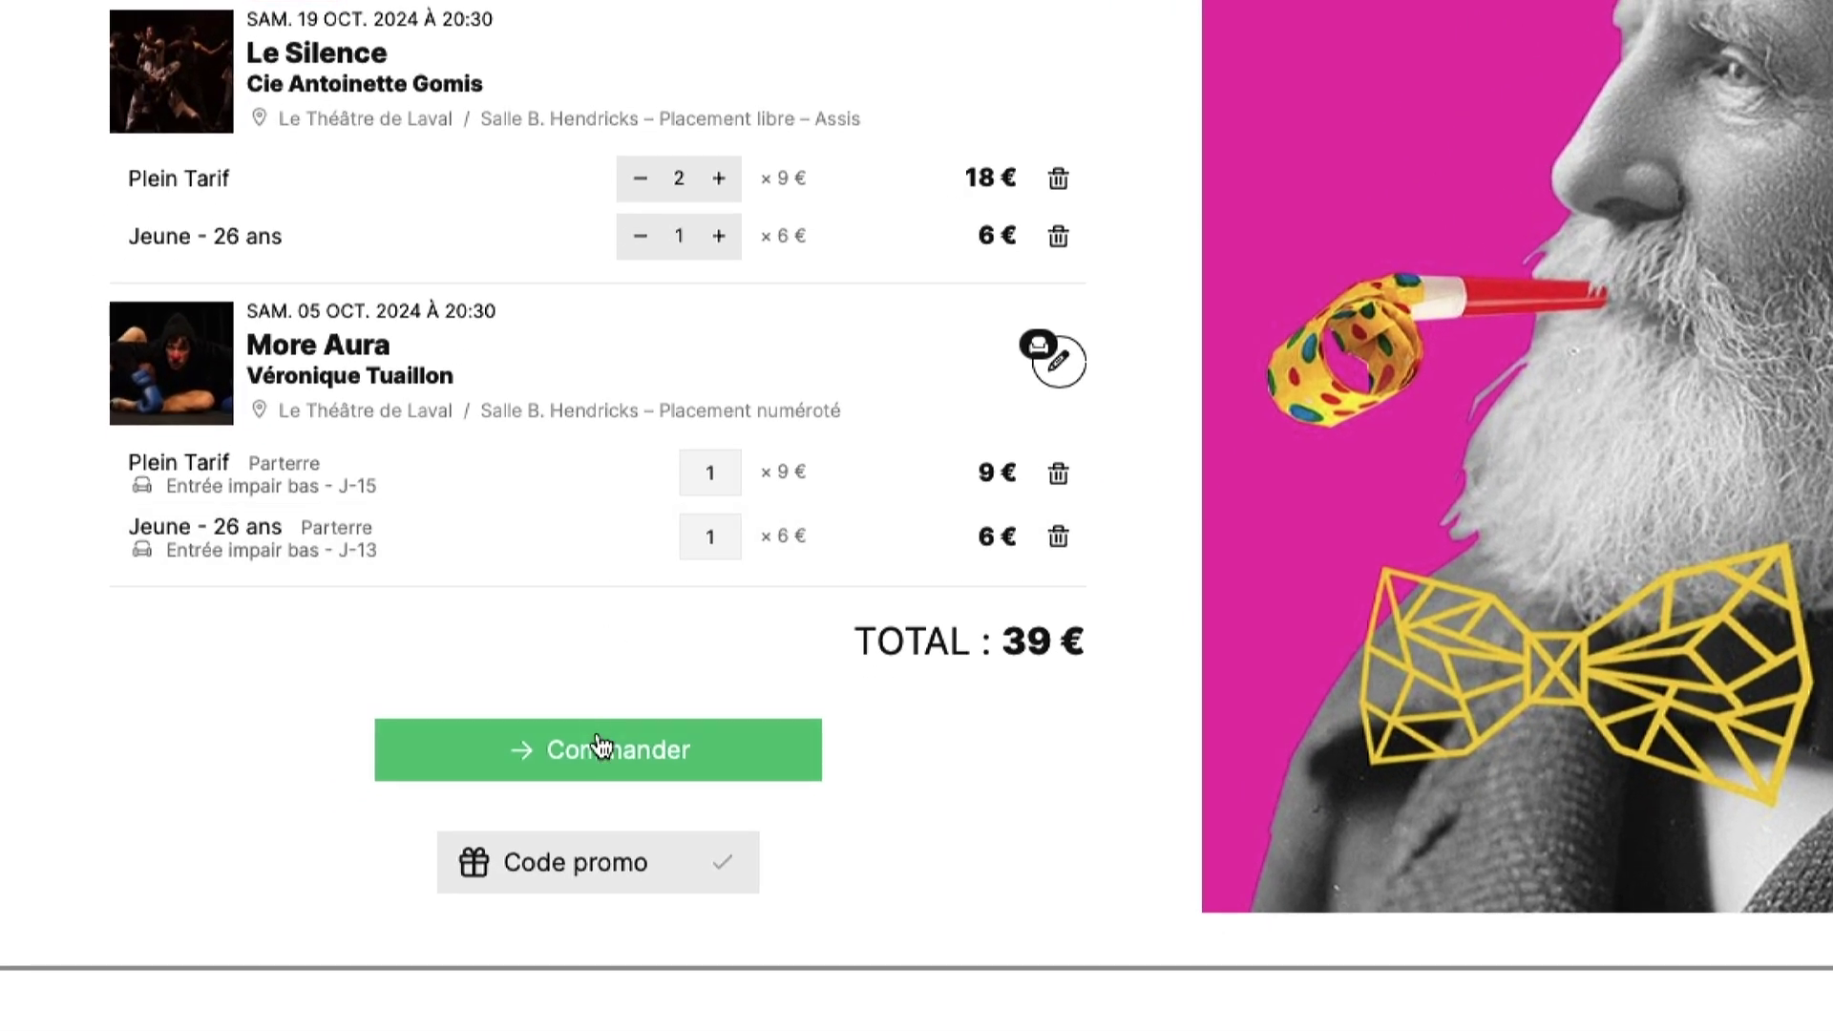
click(600, 746)
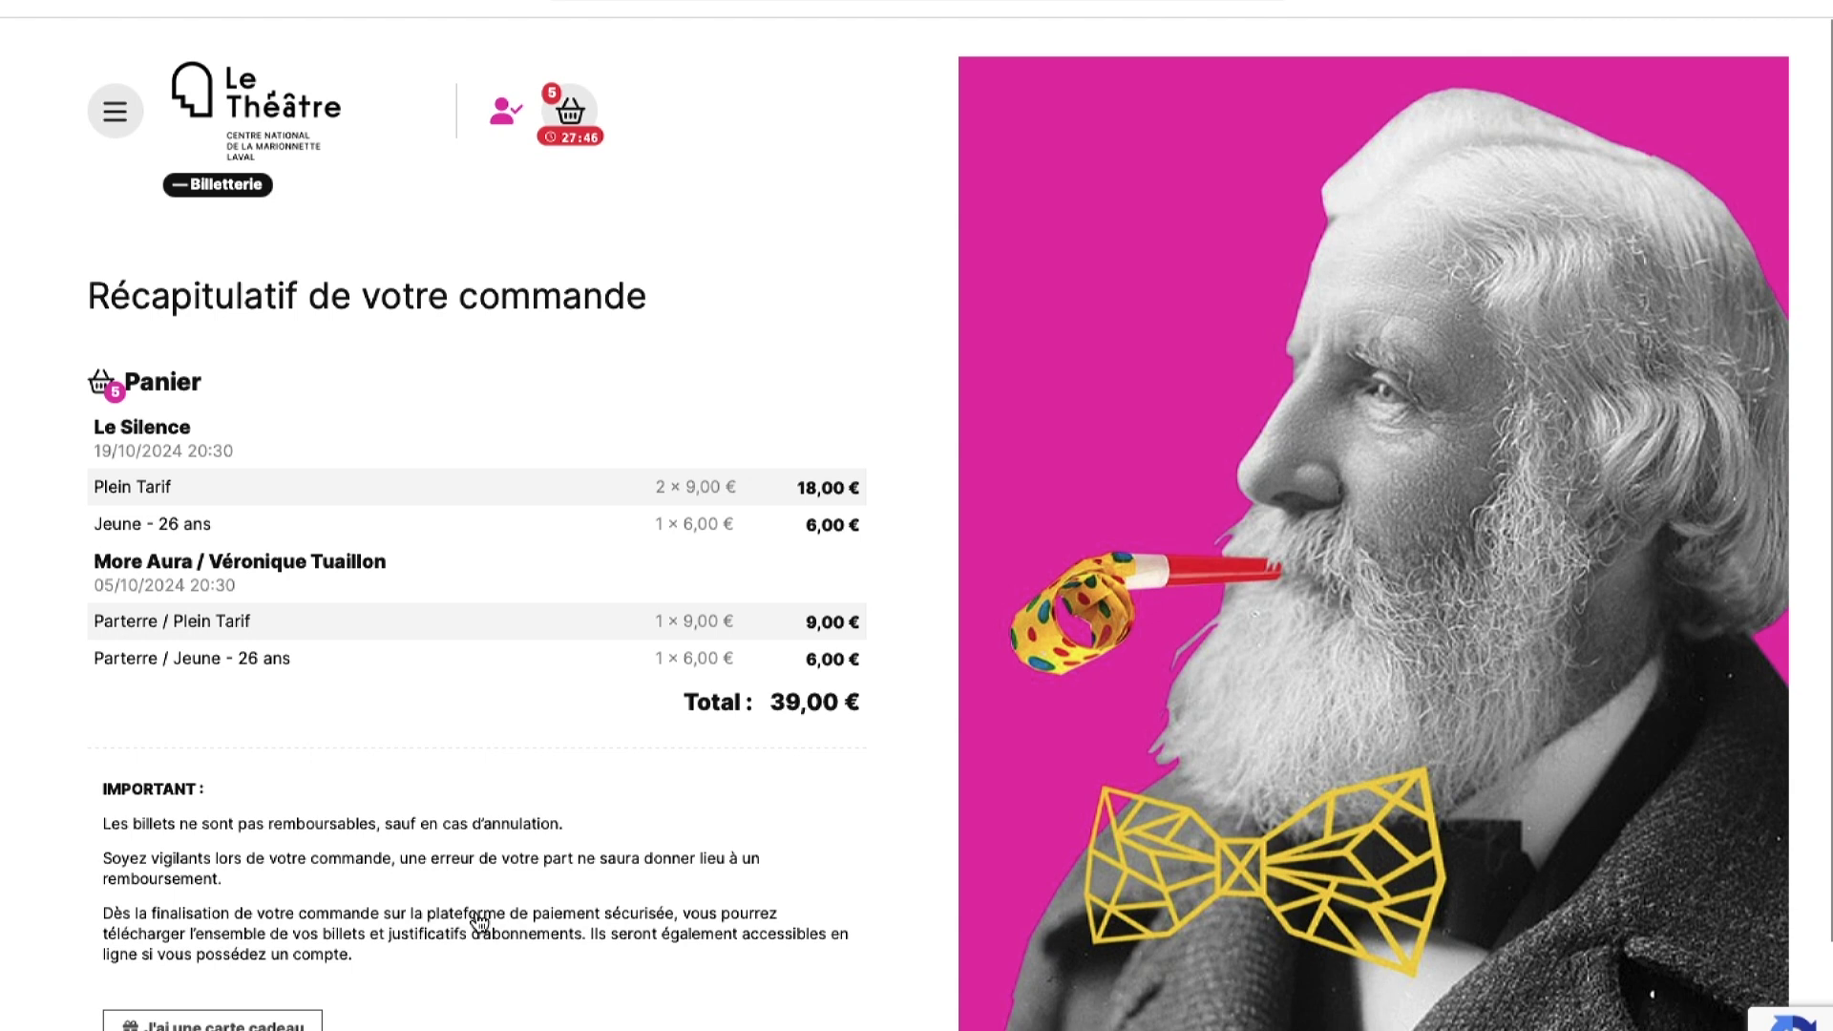
scroll(477, 921, down, 2)
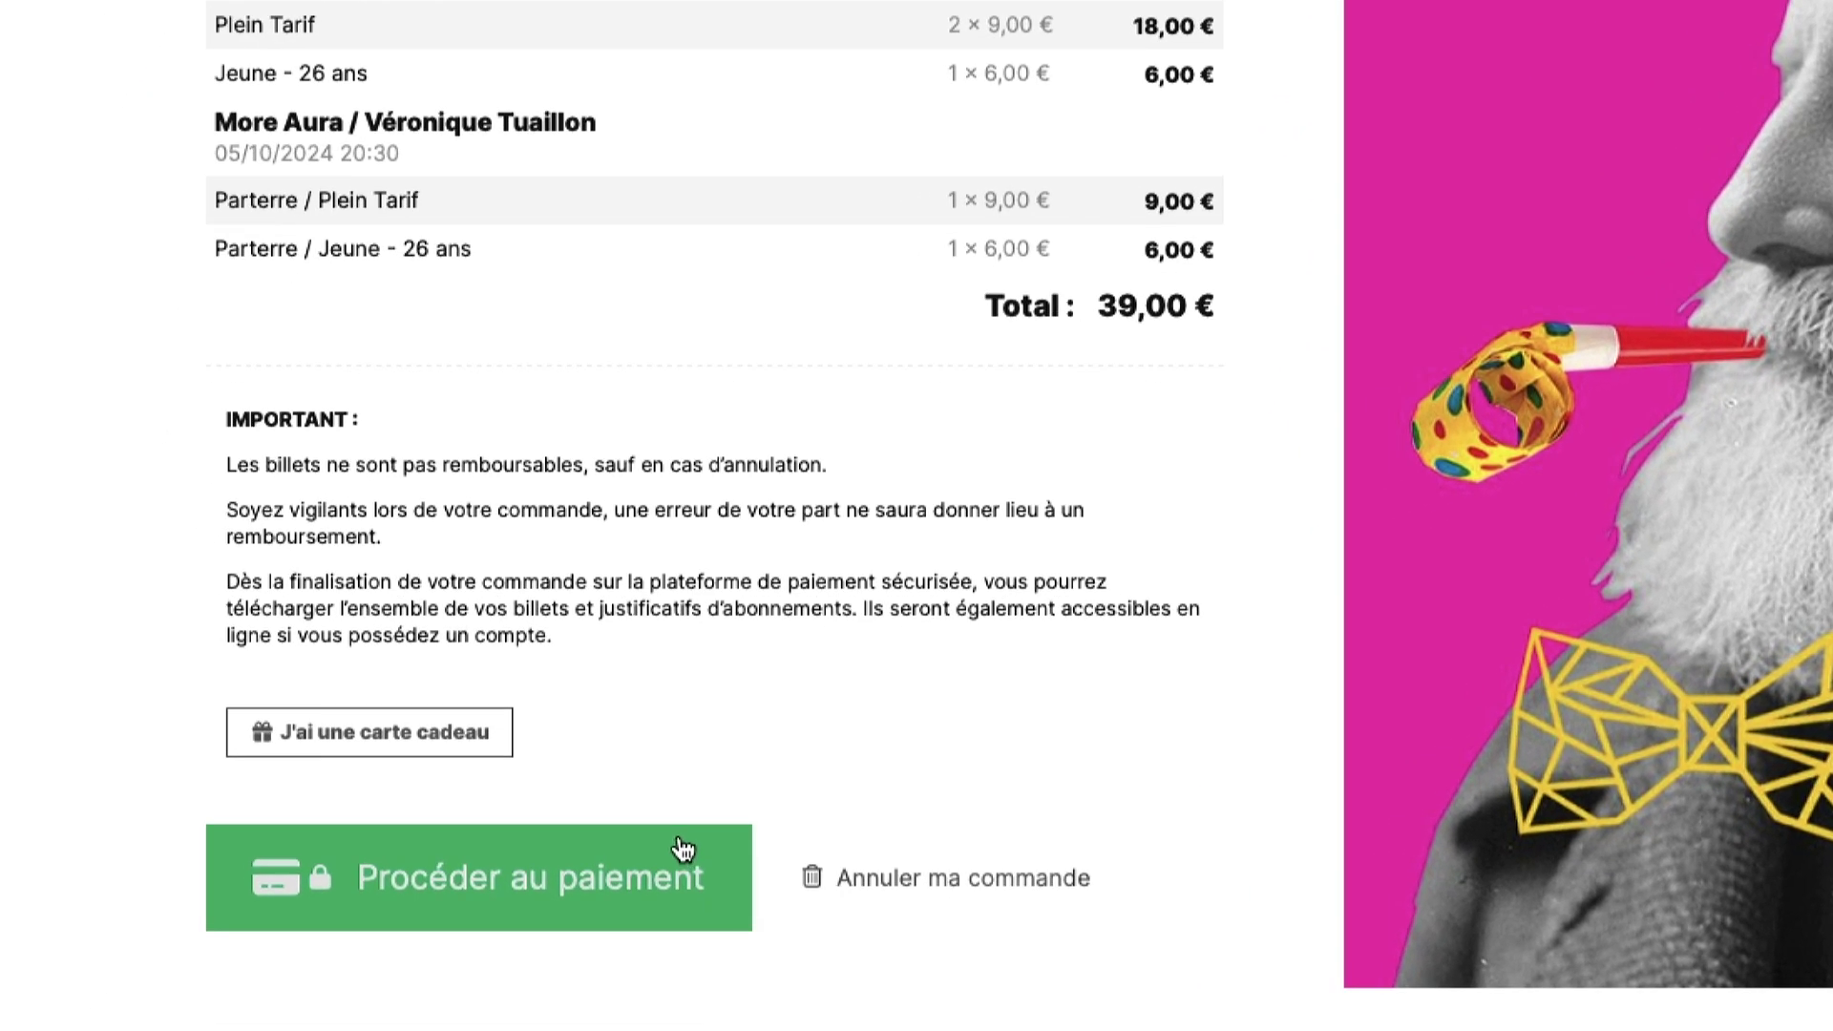
click(684, 849)
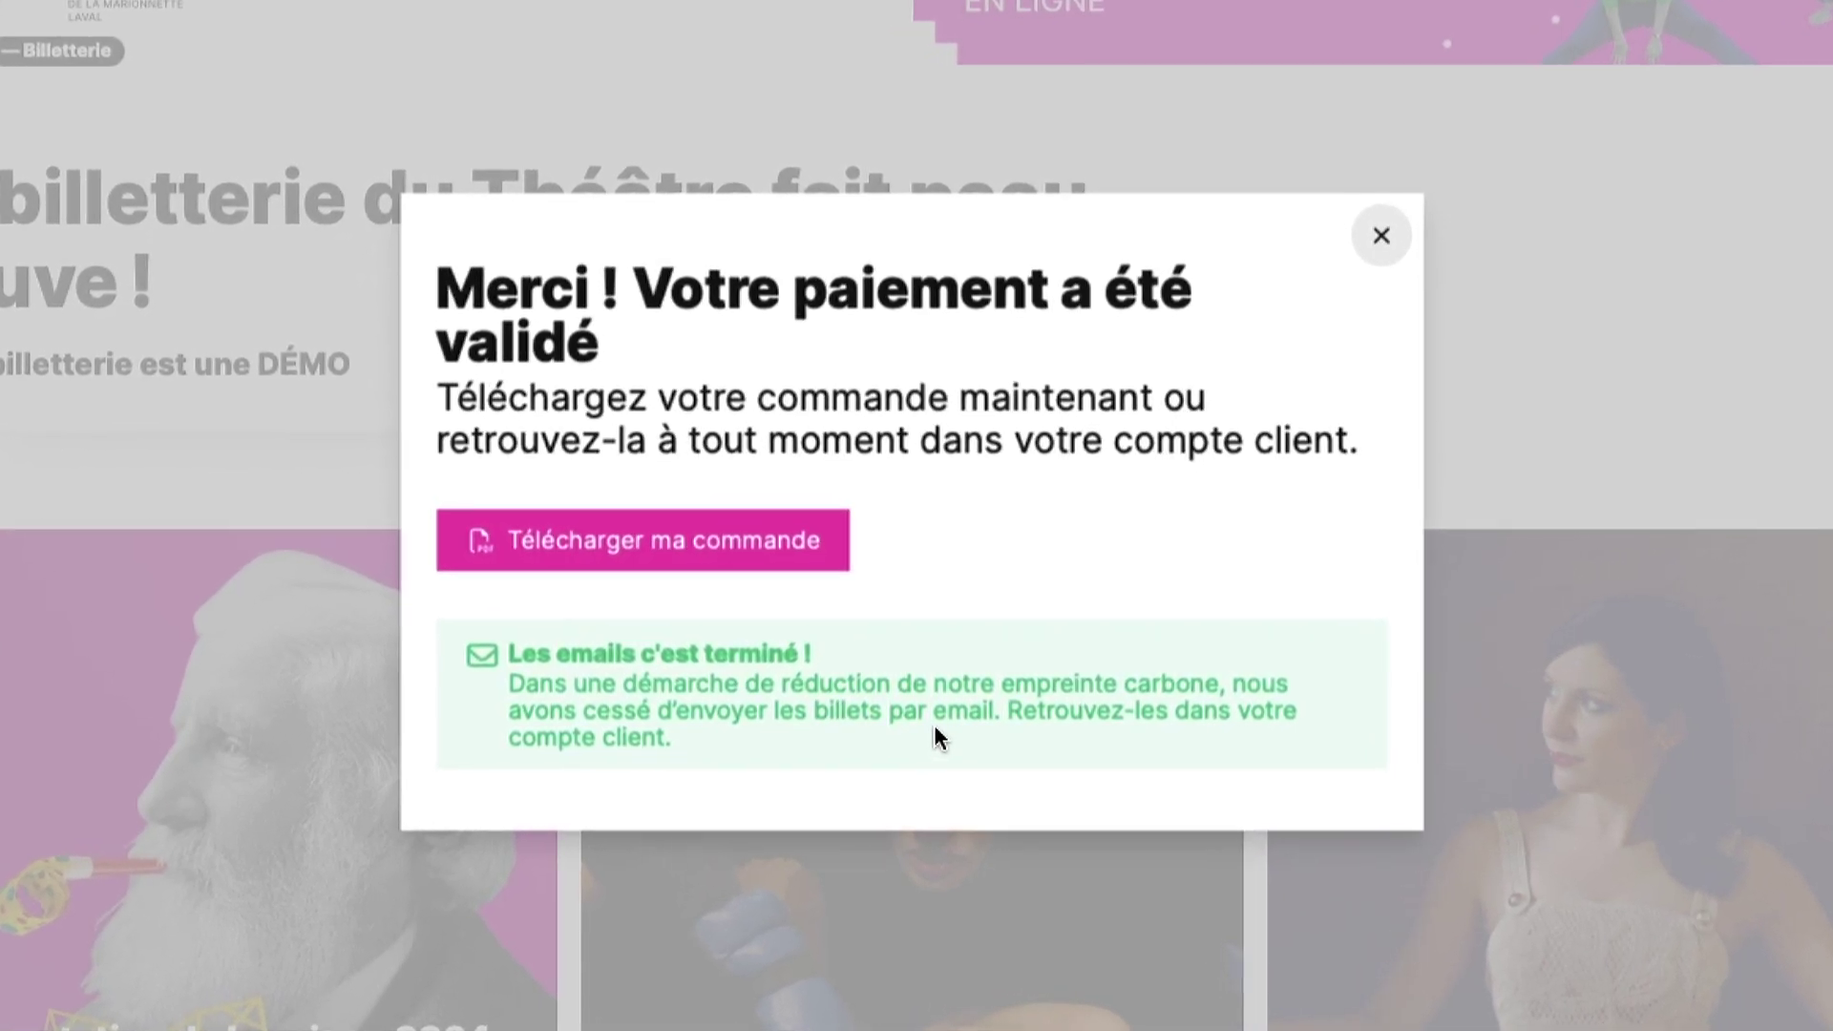
- Download the paid order and look through the More Aura seat J-15 e-ticket PDF
click(730, 554)
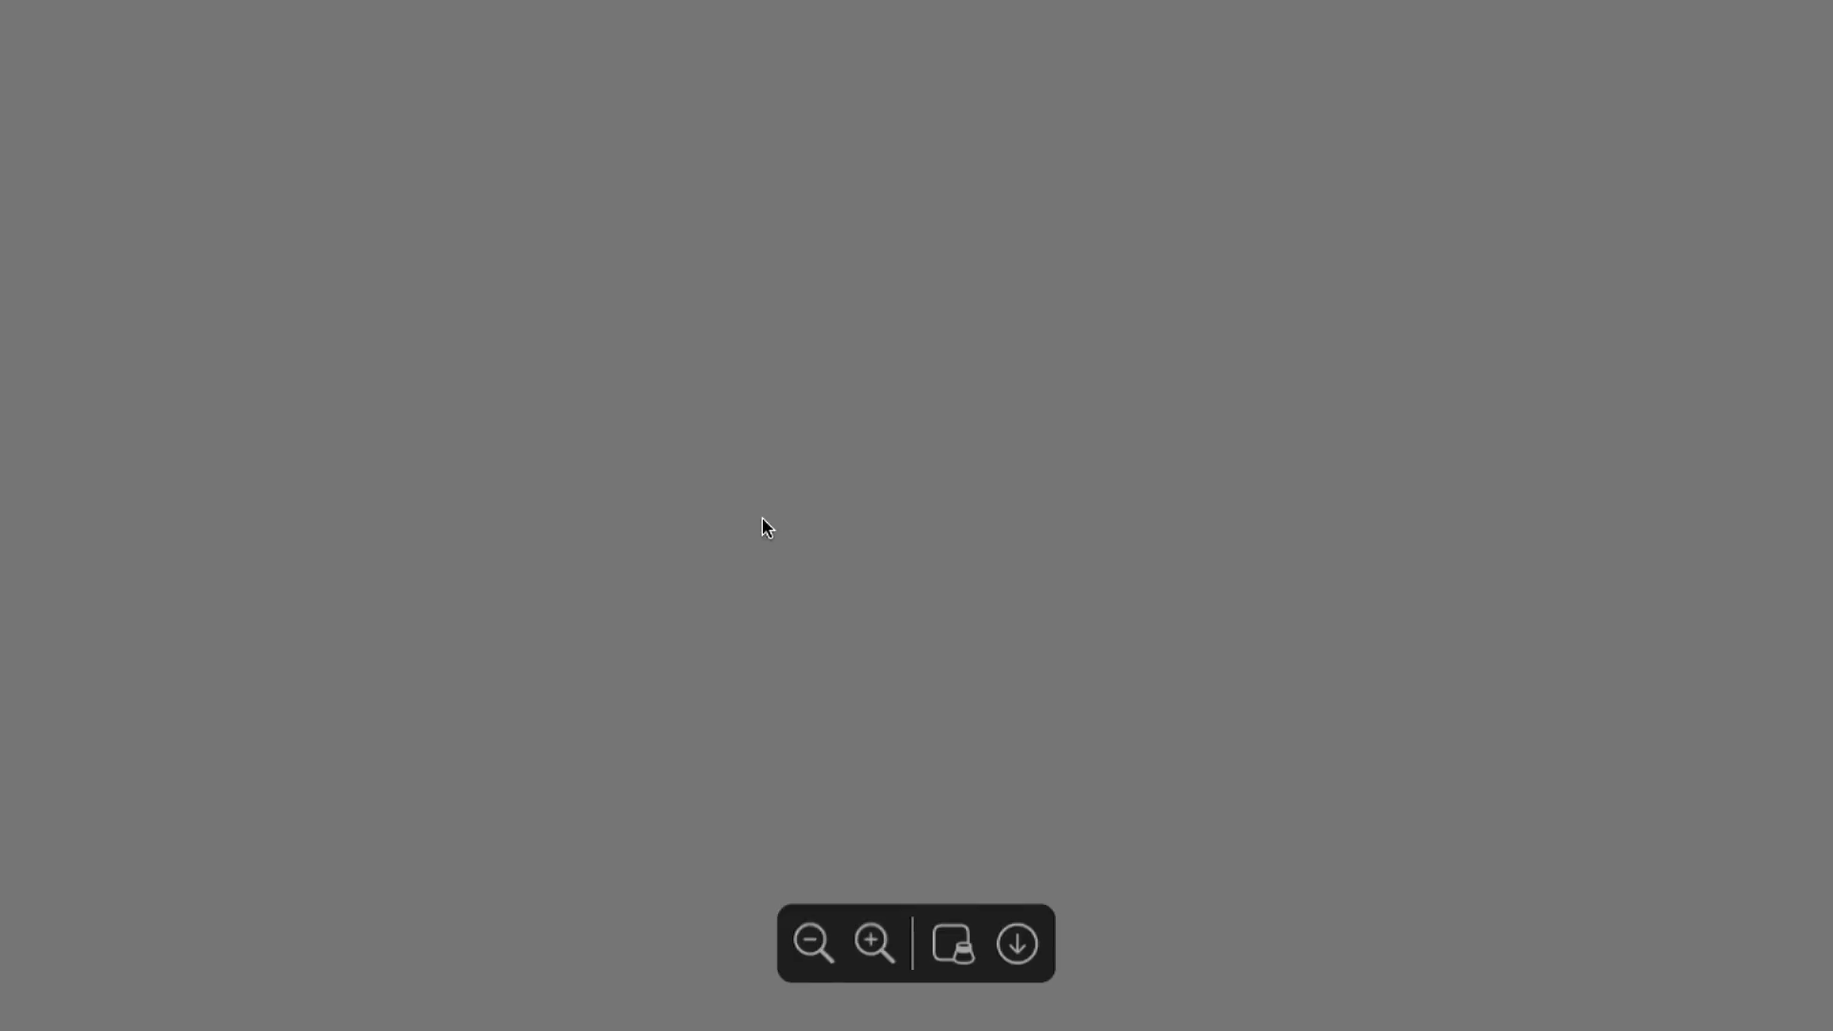
scroll(762, 518, down, 3)
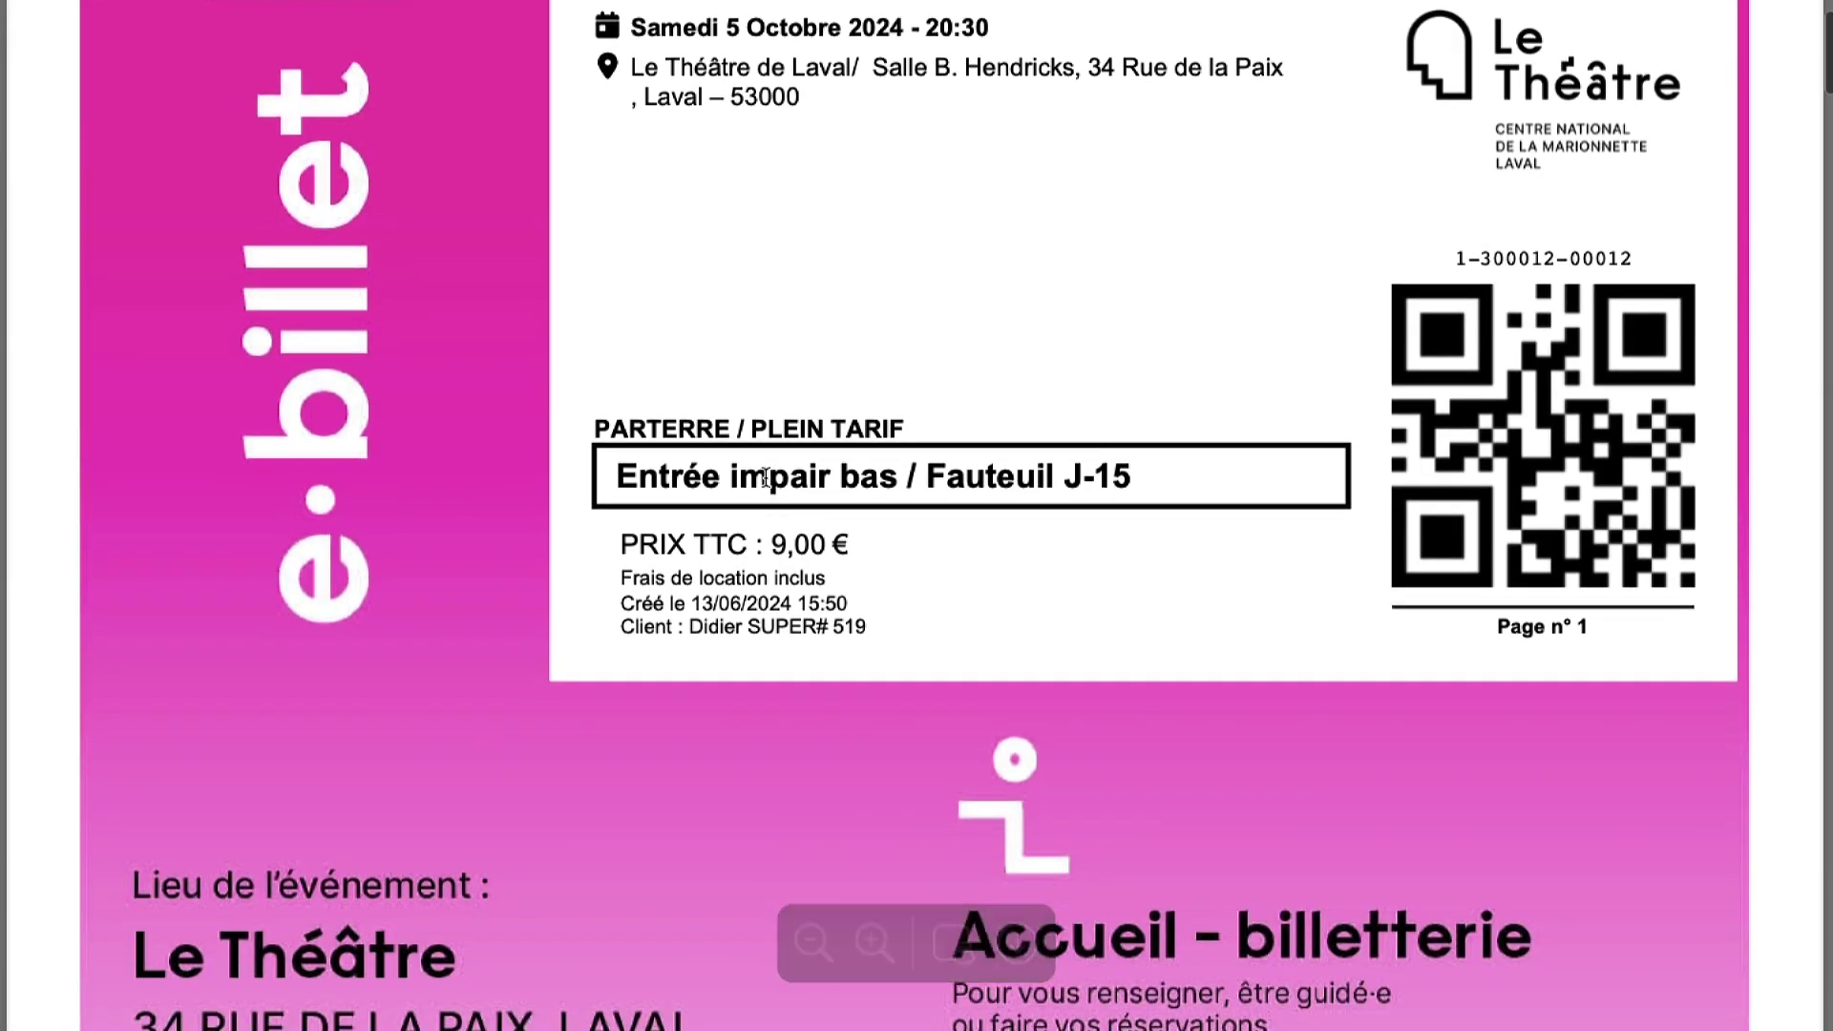
scroll(764, 482, down, 6)
scroll(764, 482, down, 3)
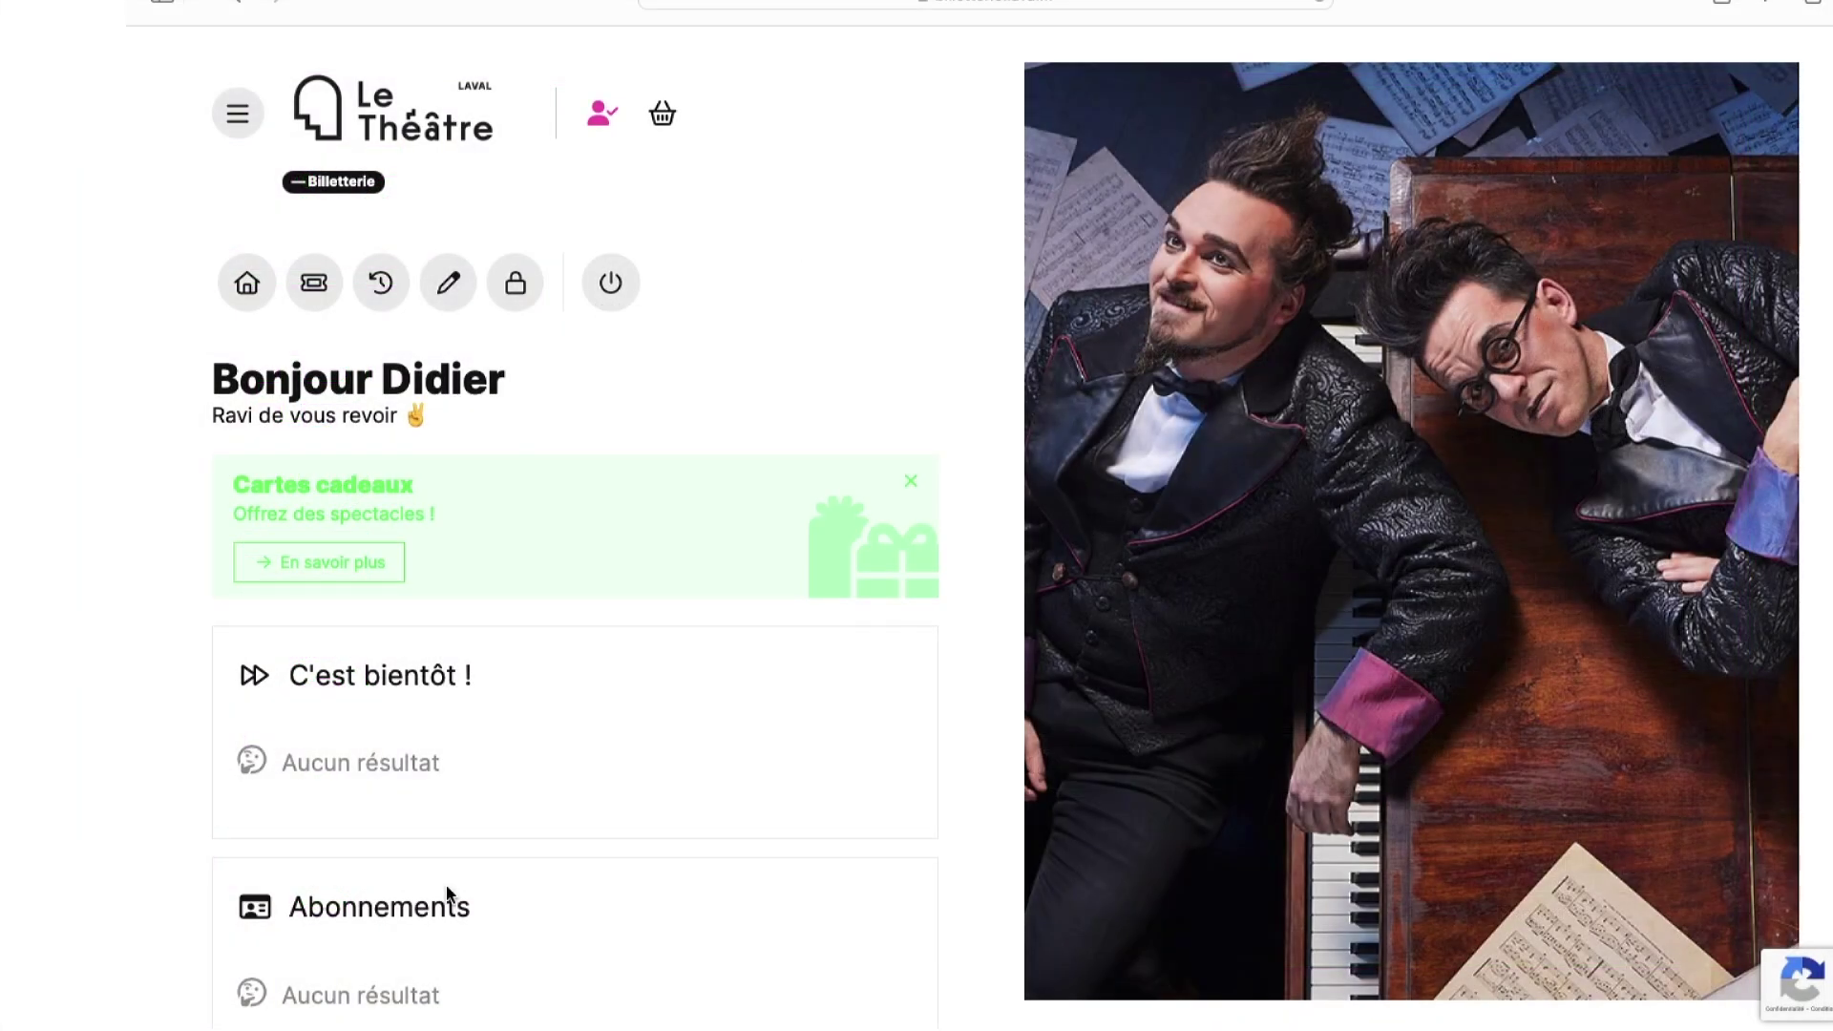
- Go to Abonnements and start a new Carte Le Pass subscription
click(239, 115)
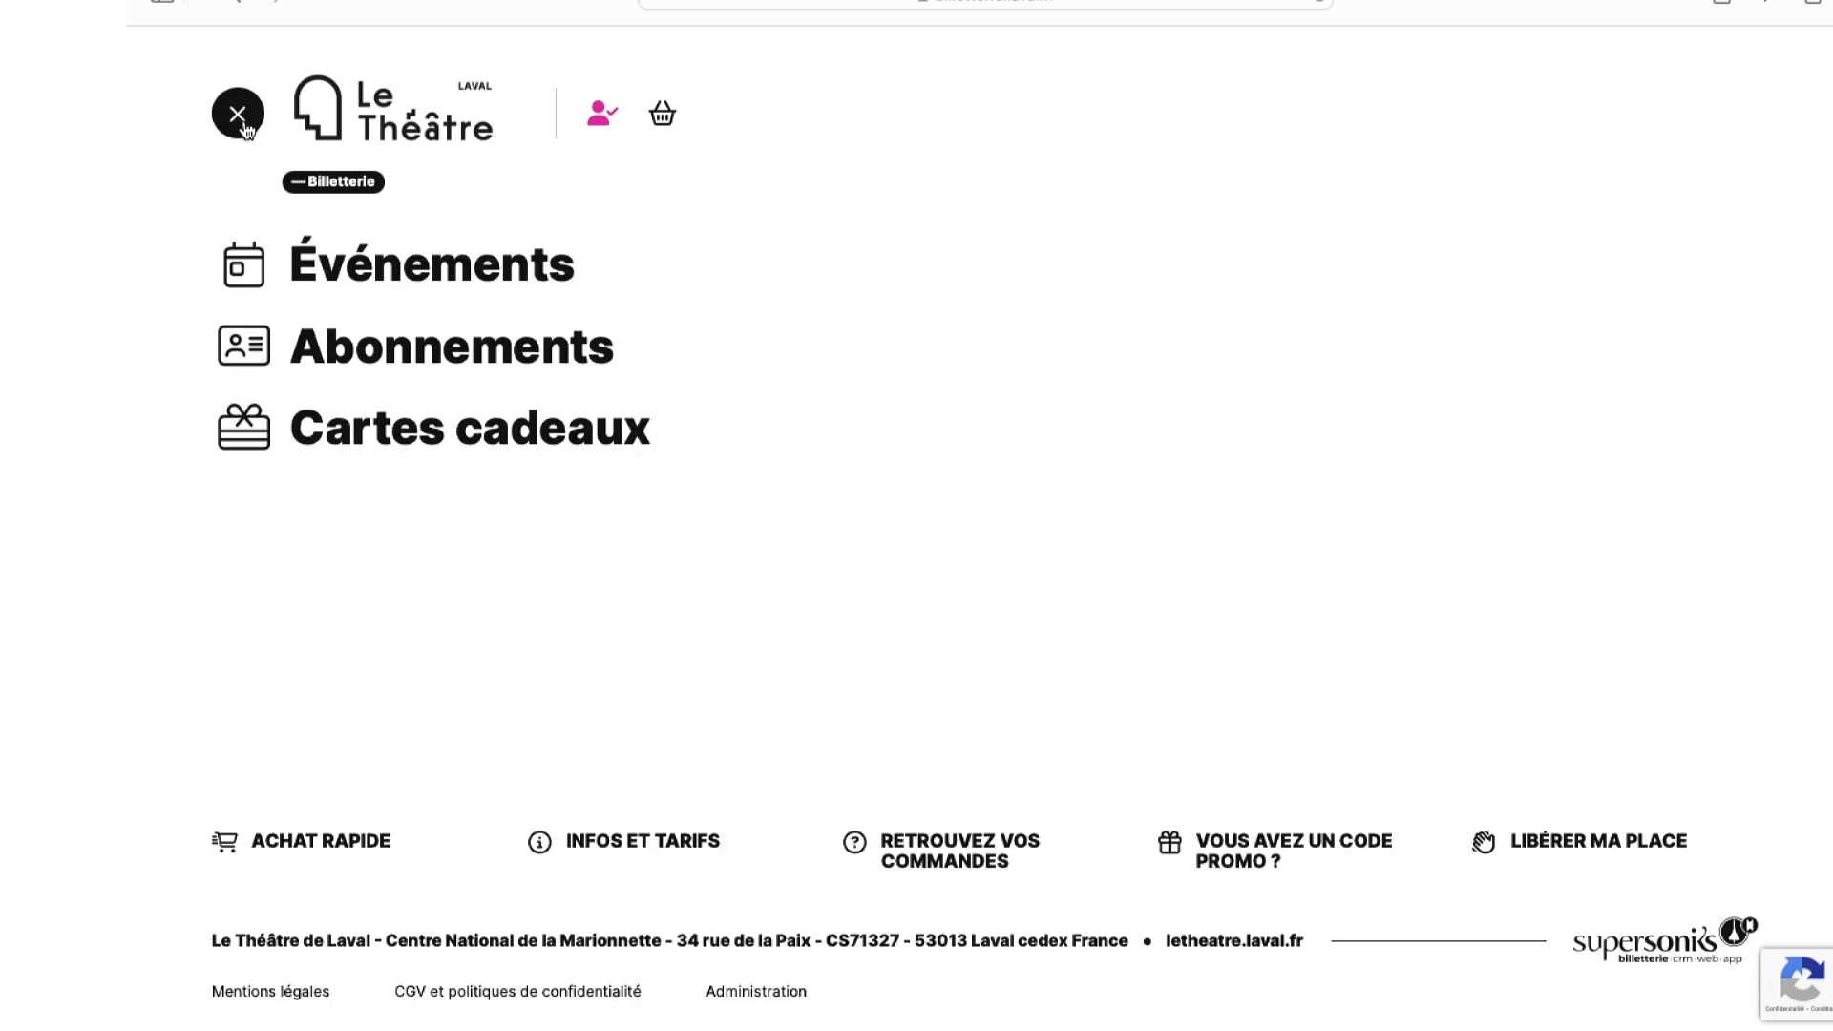
click(453, 346)
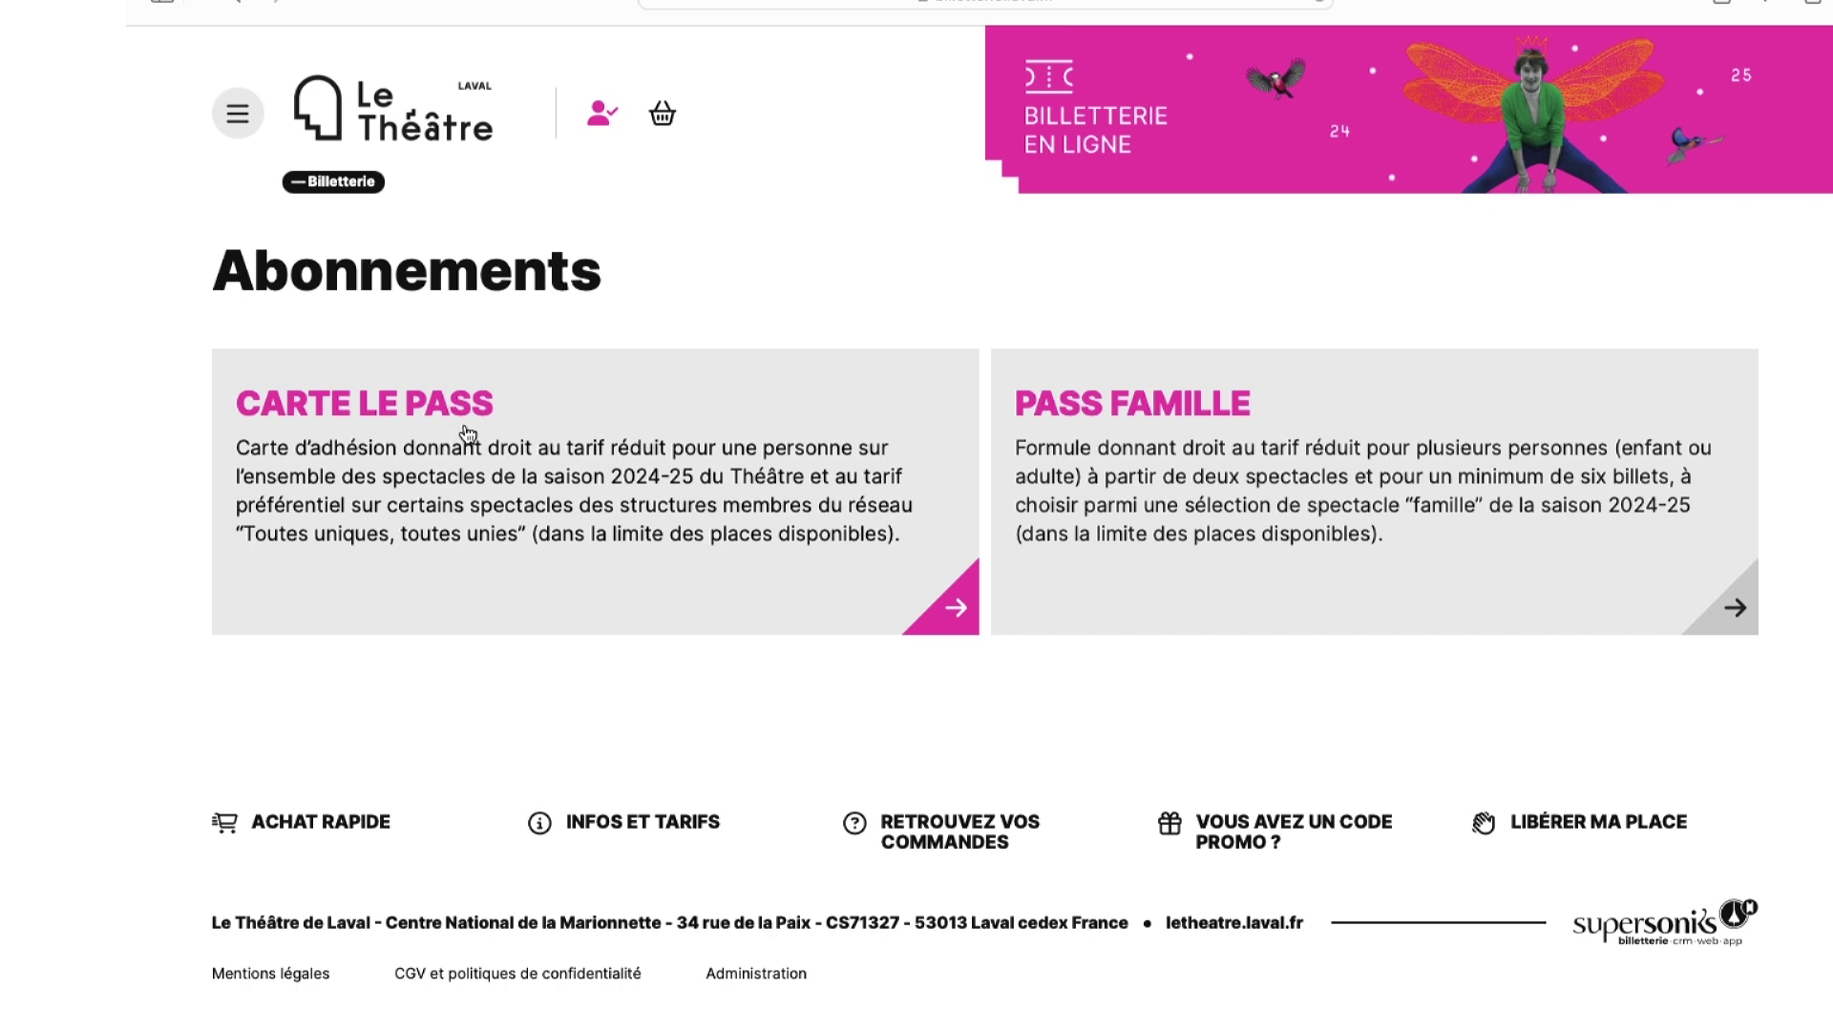
click(467, 435)
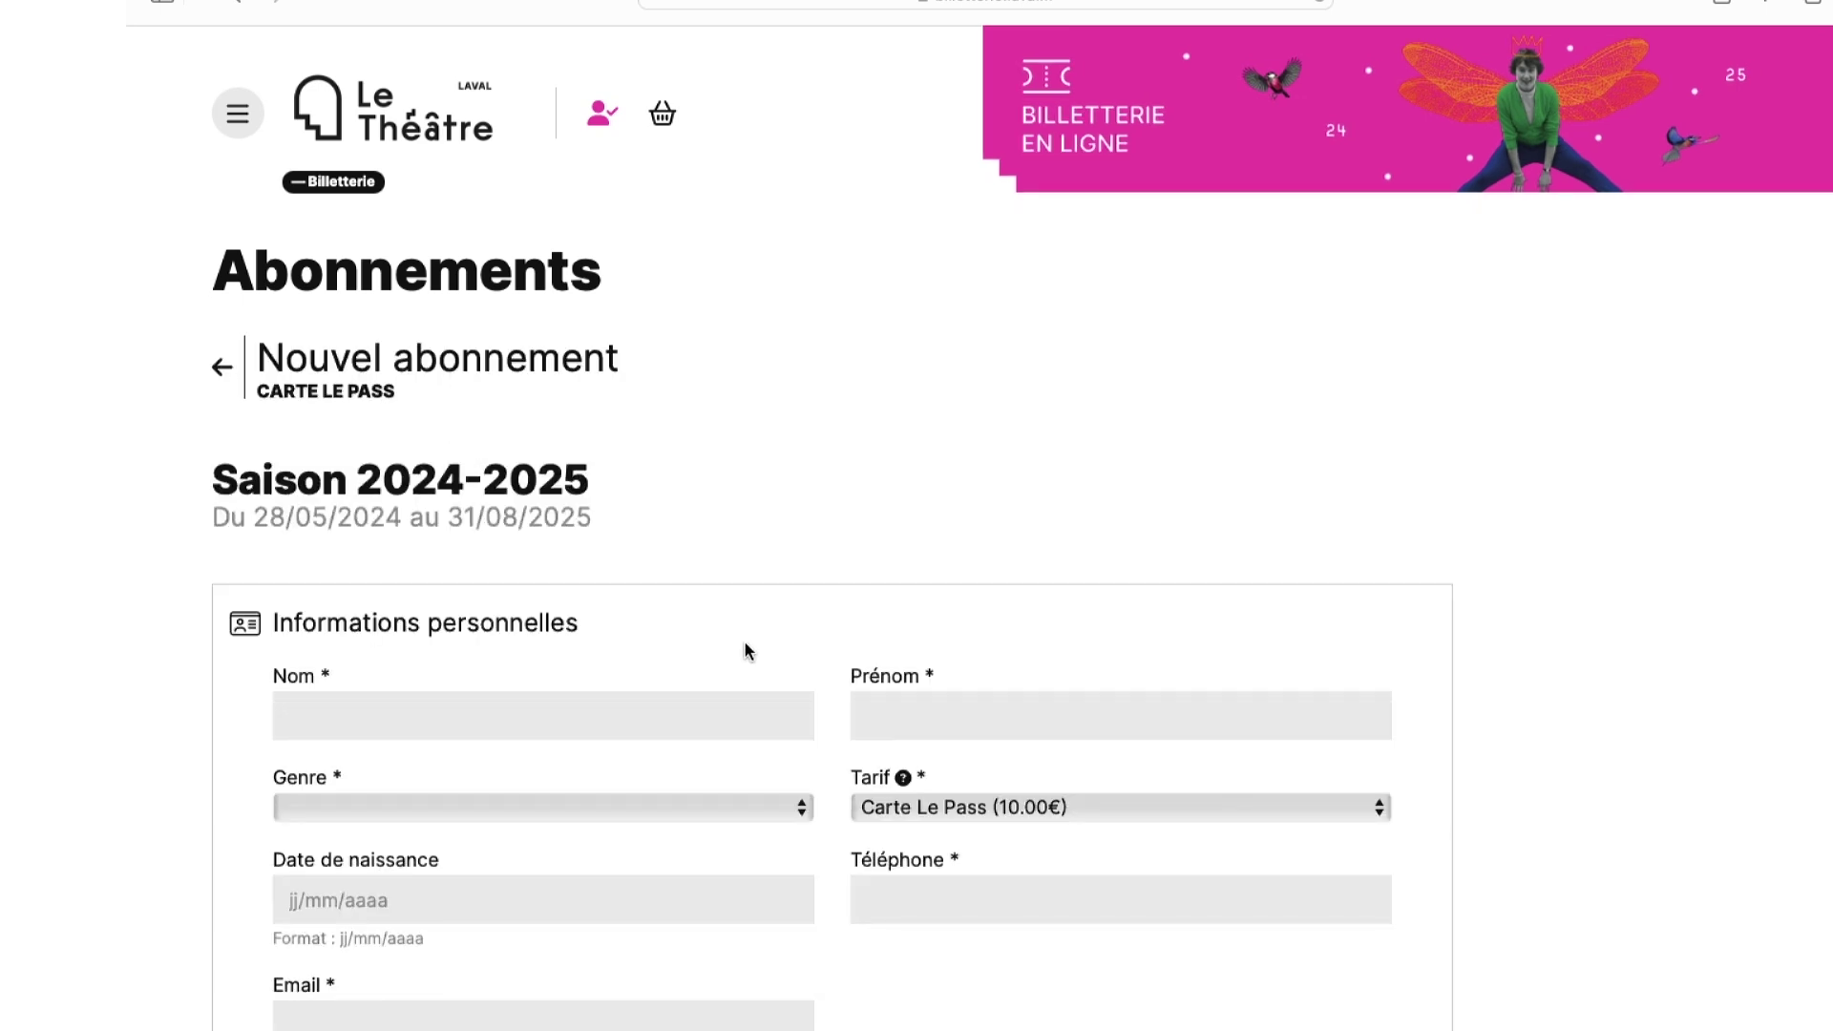
scroll(748, 650, down, 3)
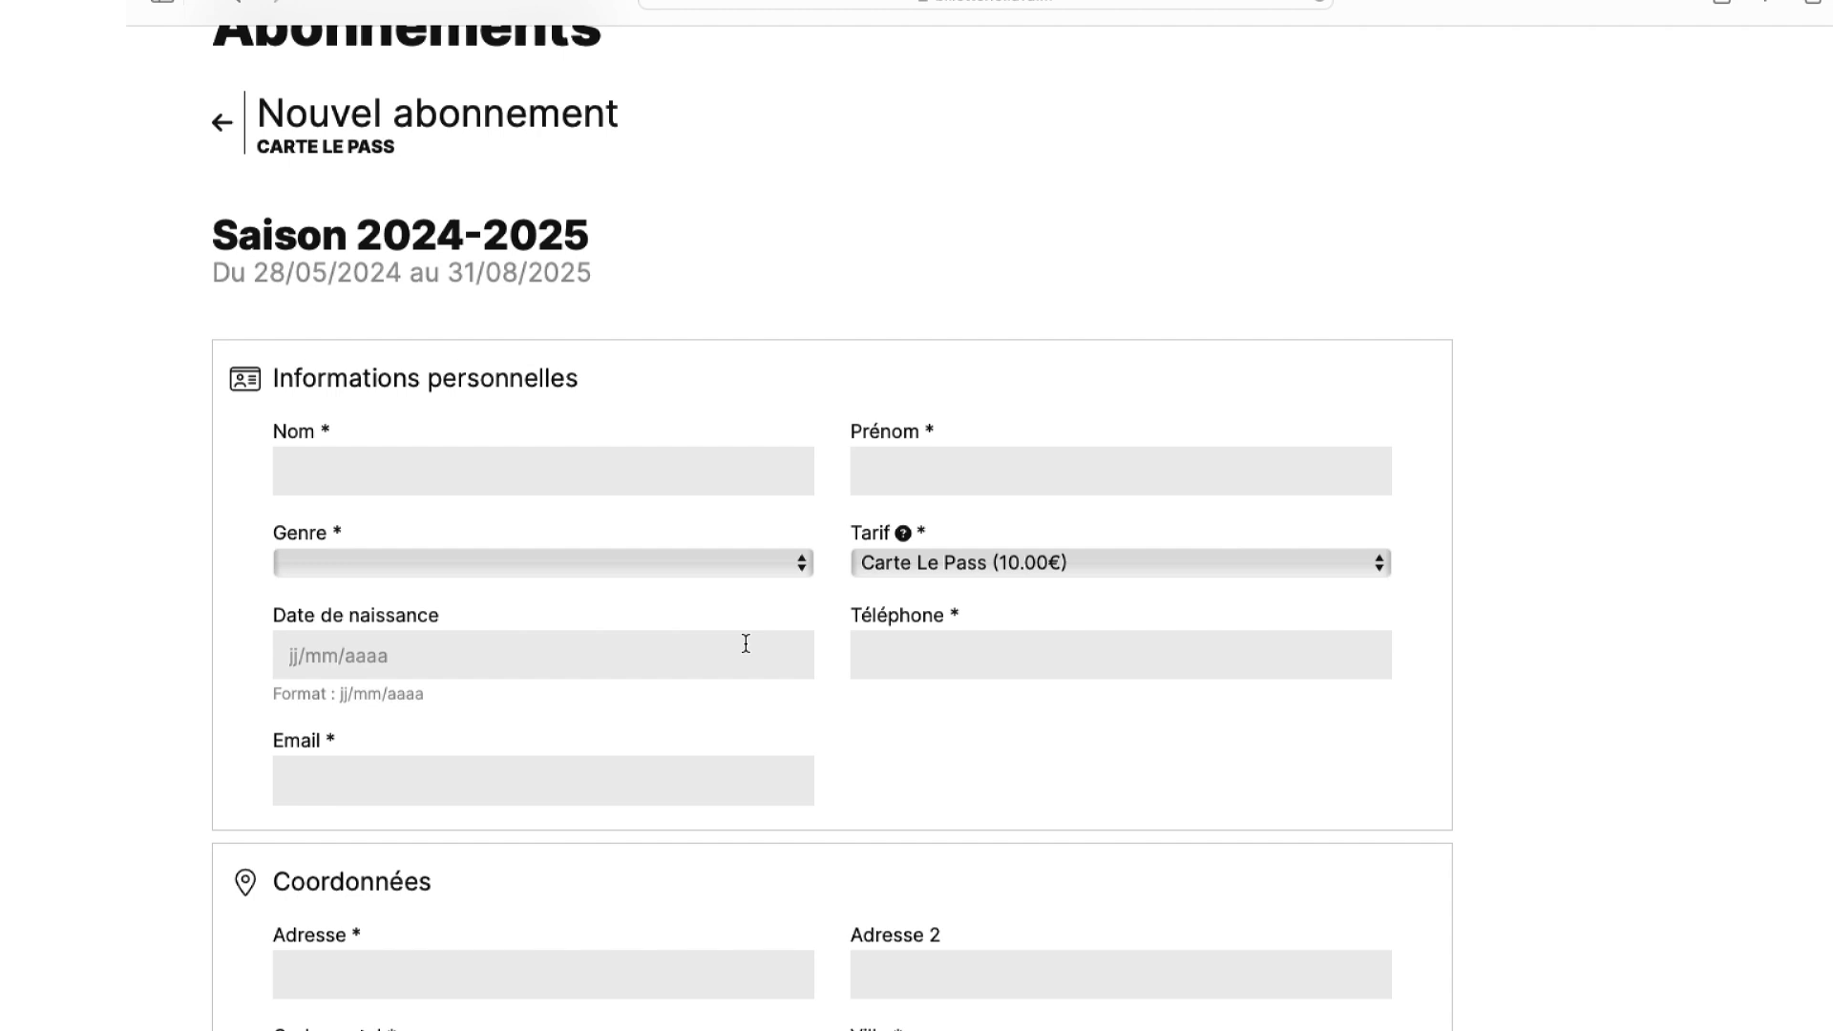
- Fill in the first subscriber's name, gender, birth date, phone, e-mail and postal address, then save
click(565, 789)
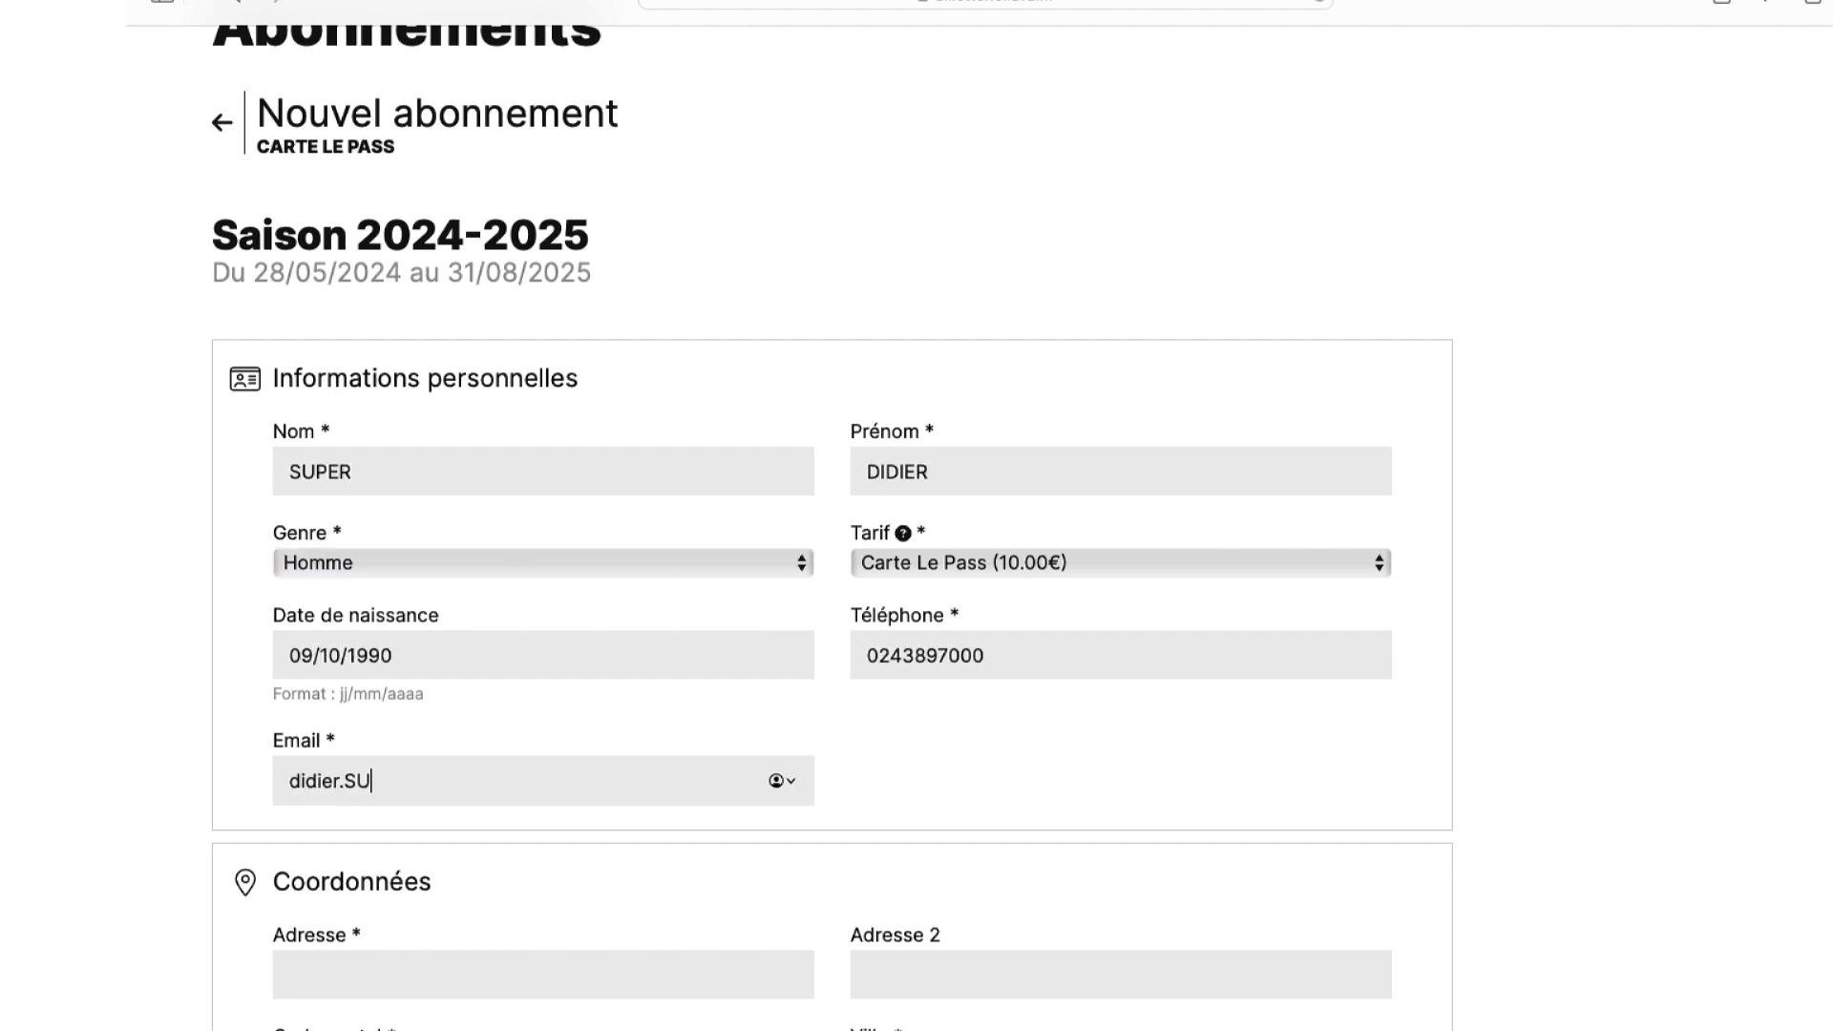
scroll(564, 790, down, 4)
click(333, 625)
key(Tab)
text(53000)
scroll(847, 851, down, 2)
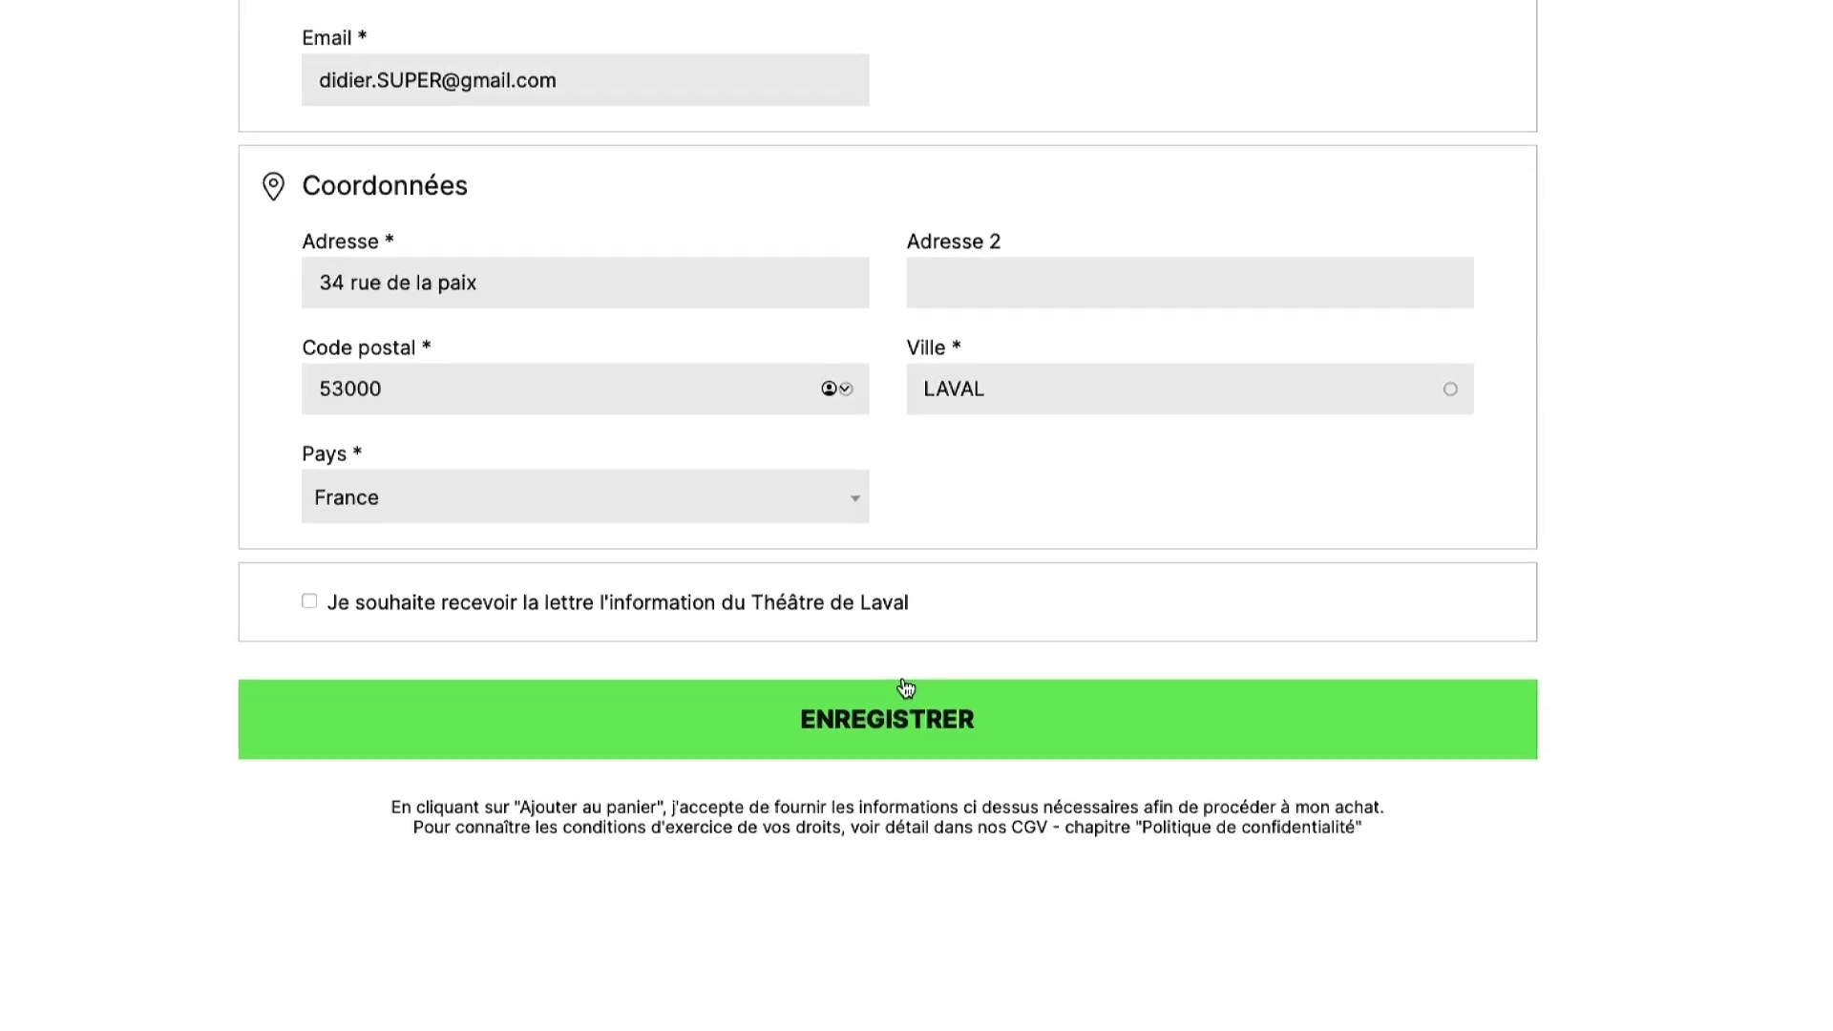
click(935, 598)
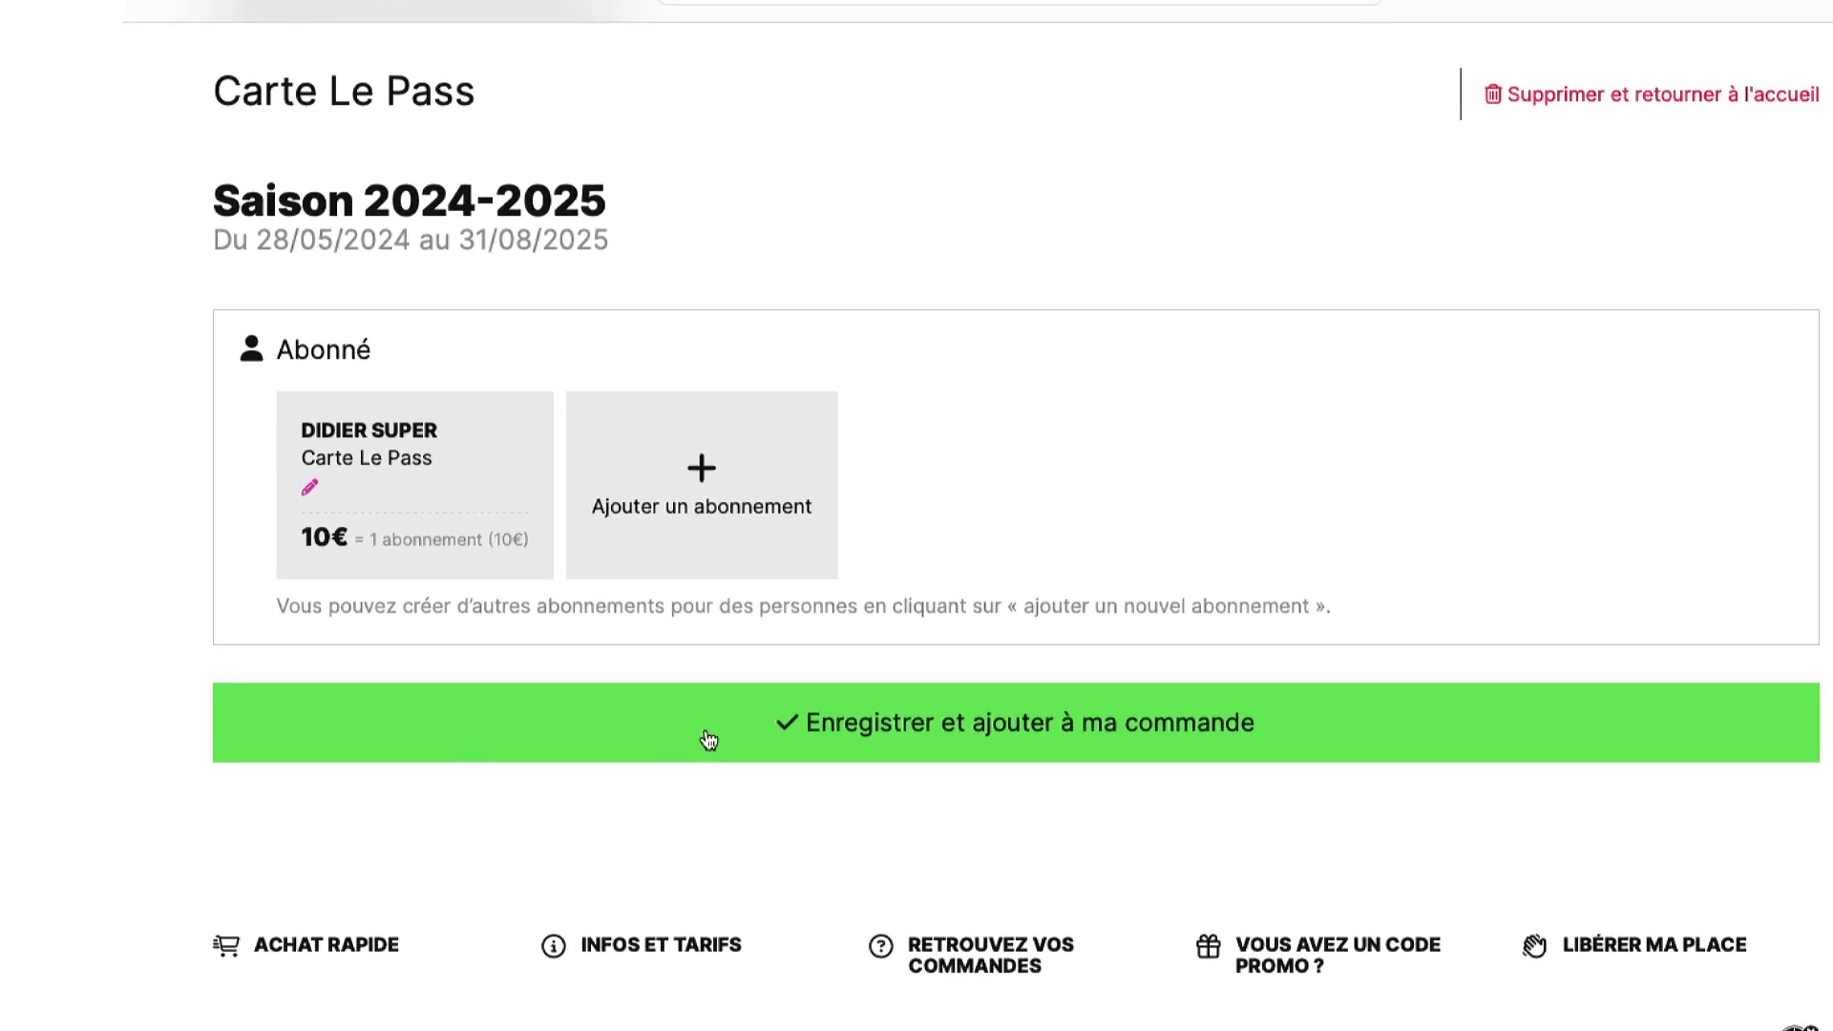
- Add another subscription and enter the second subscriber's name, gender Femme, birth date, phone and e-mail
click(778, 552)
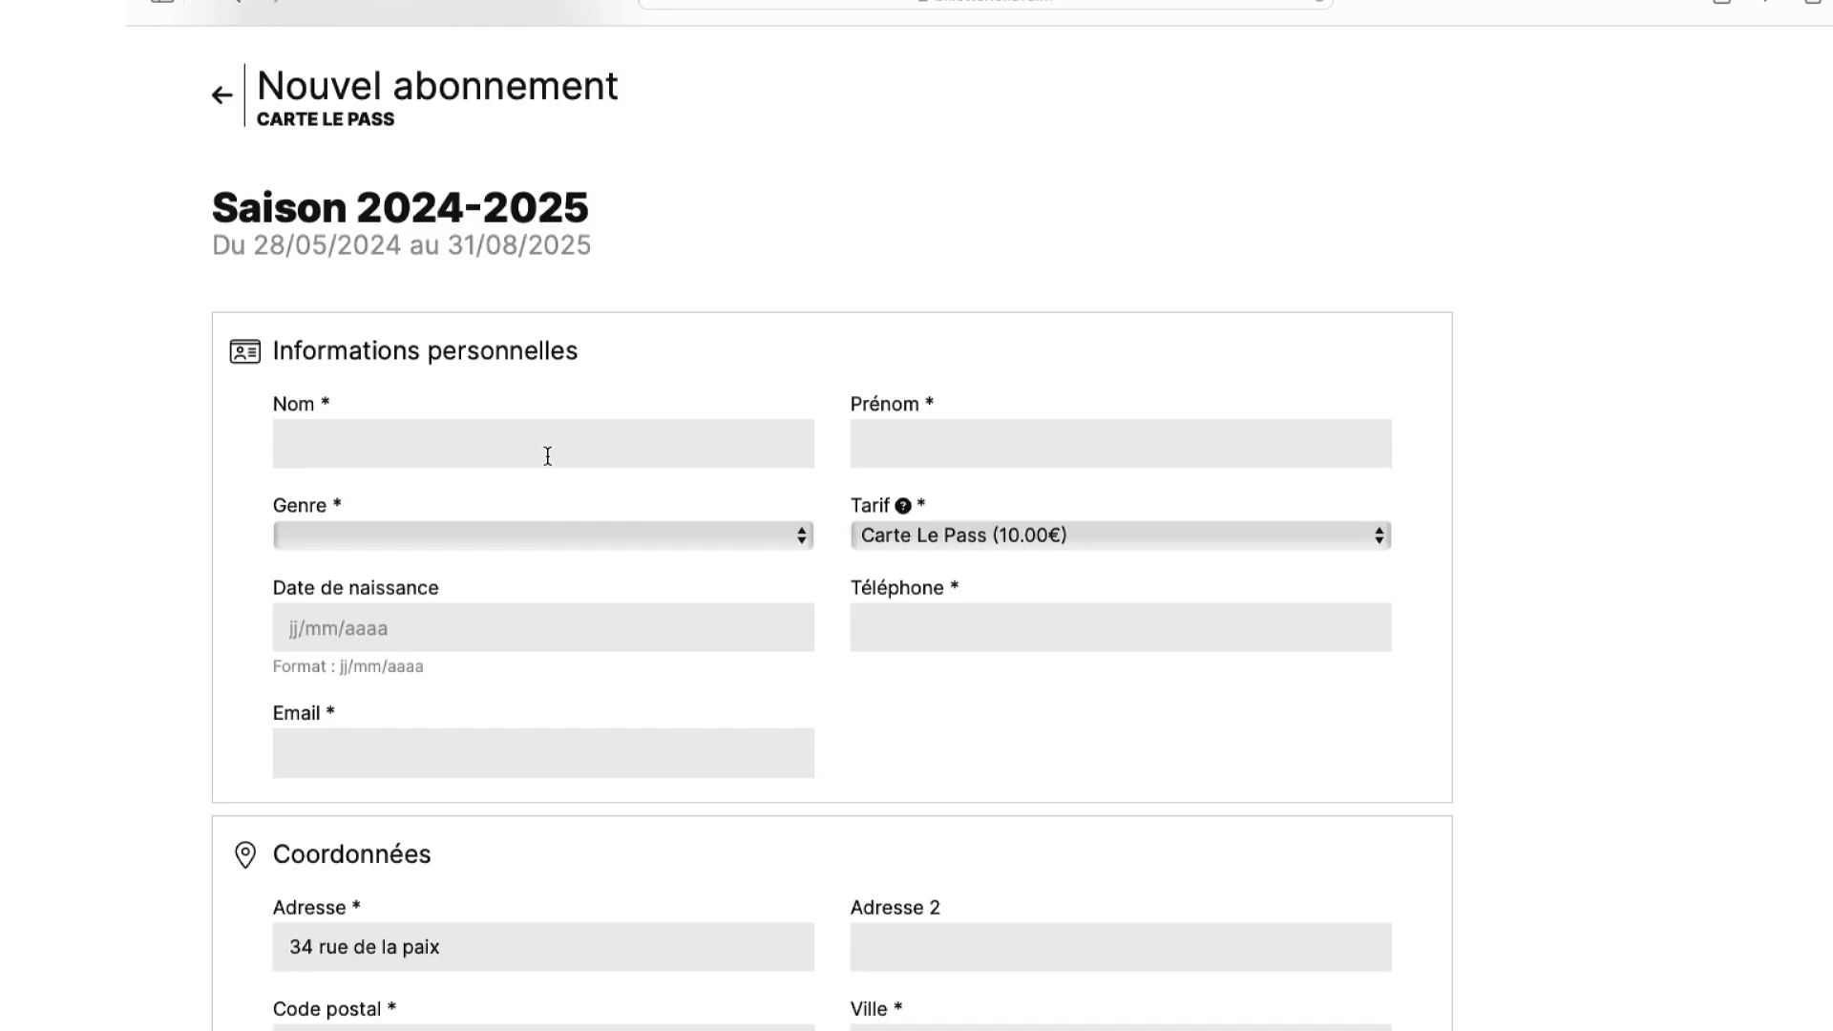
click(547, 455)
key(Tab)
key(Tab)
key(Tab)
key(Tab)
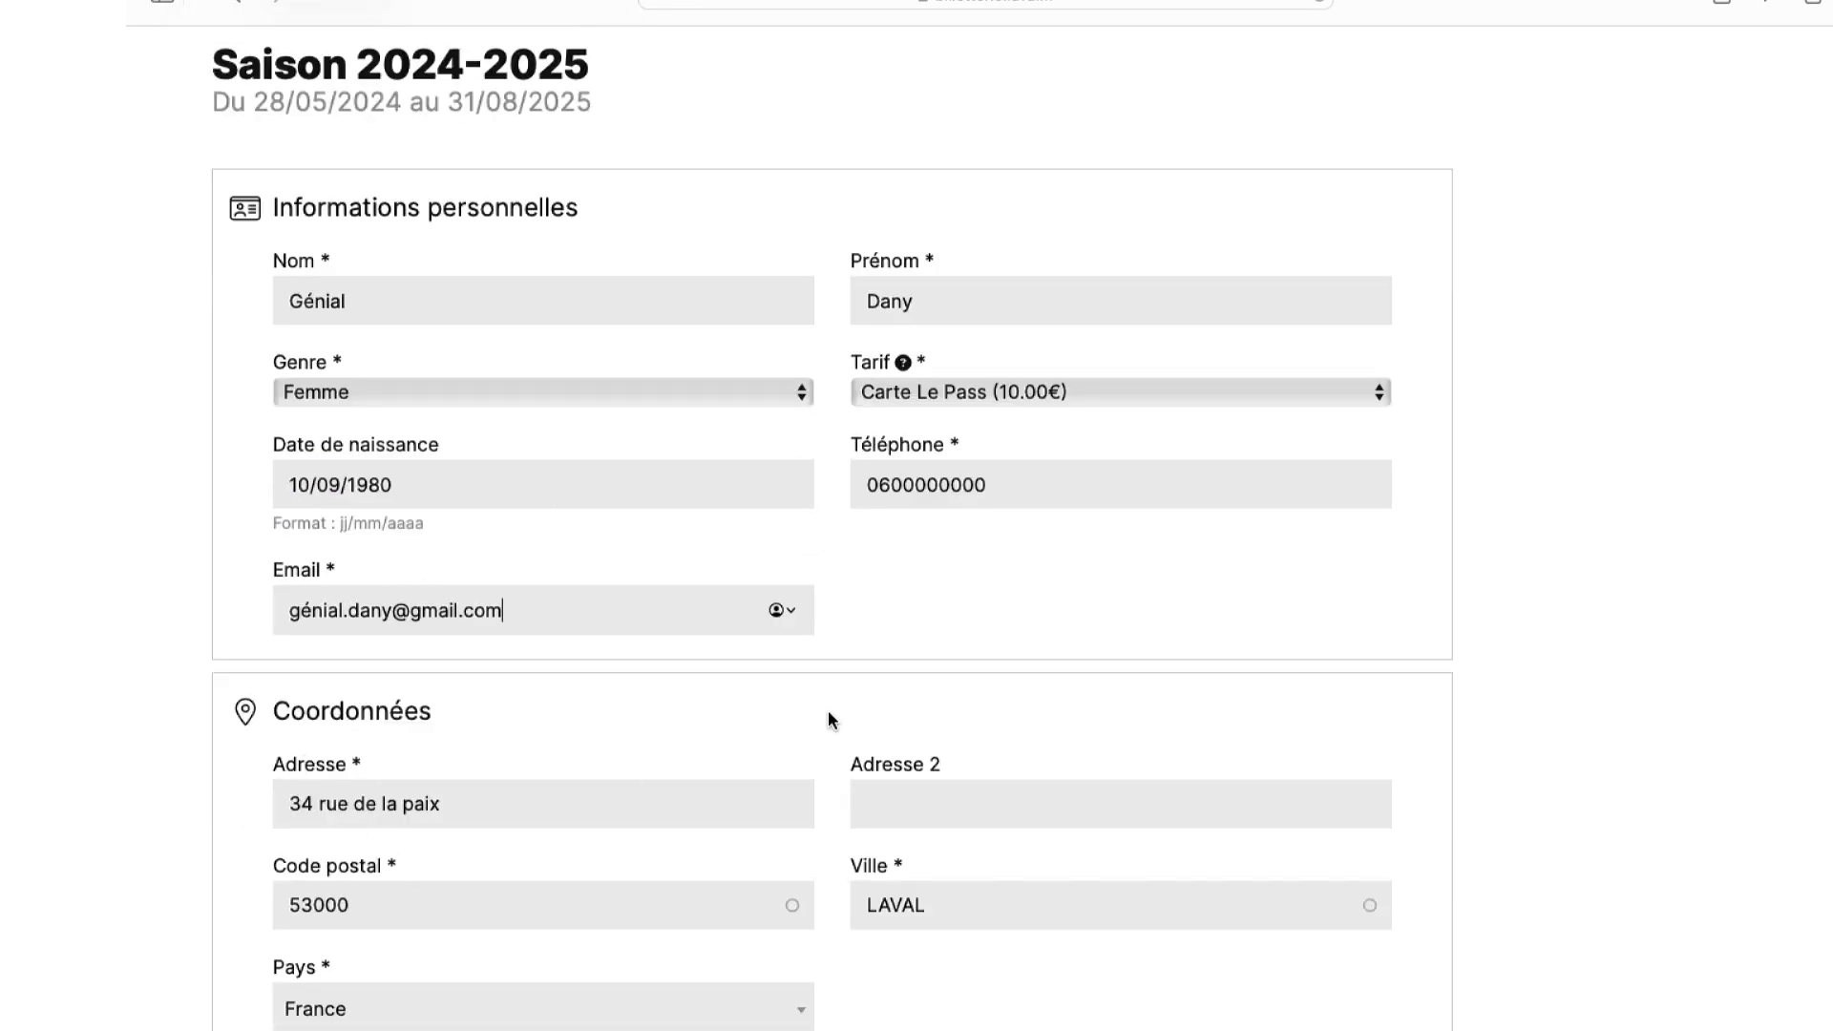
- Save the second subscriber and add both Carte Le Pass subscriptions, 20 € total, to the order
scroll(829, 720, down, 3)
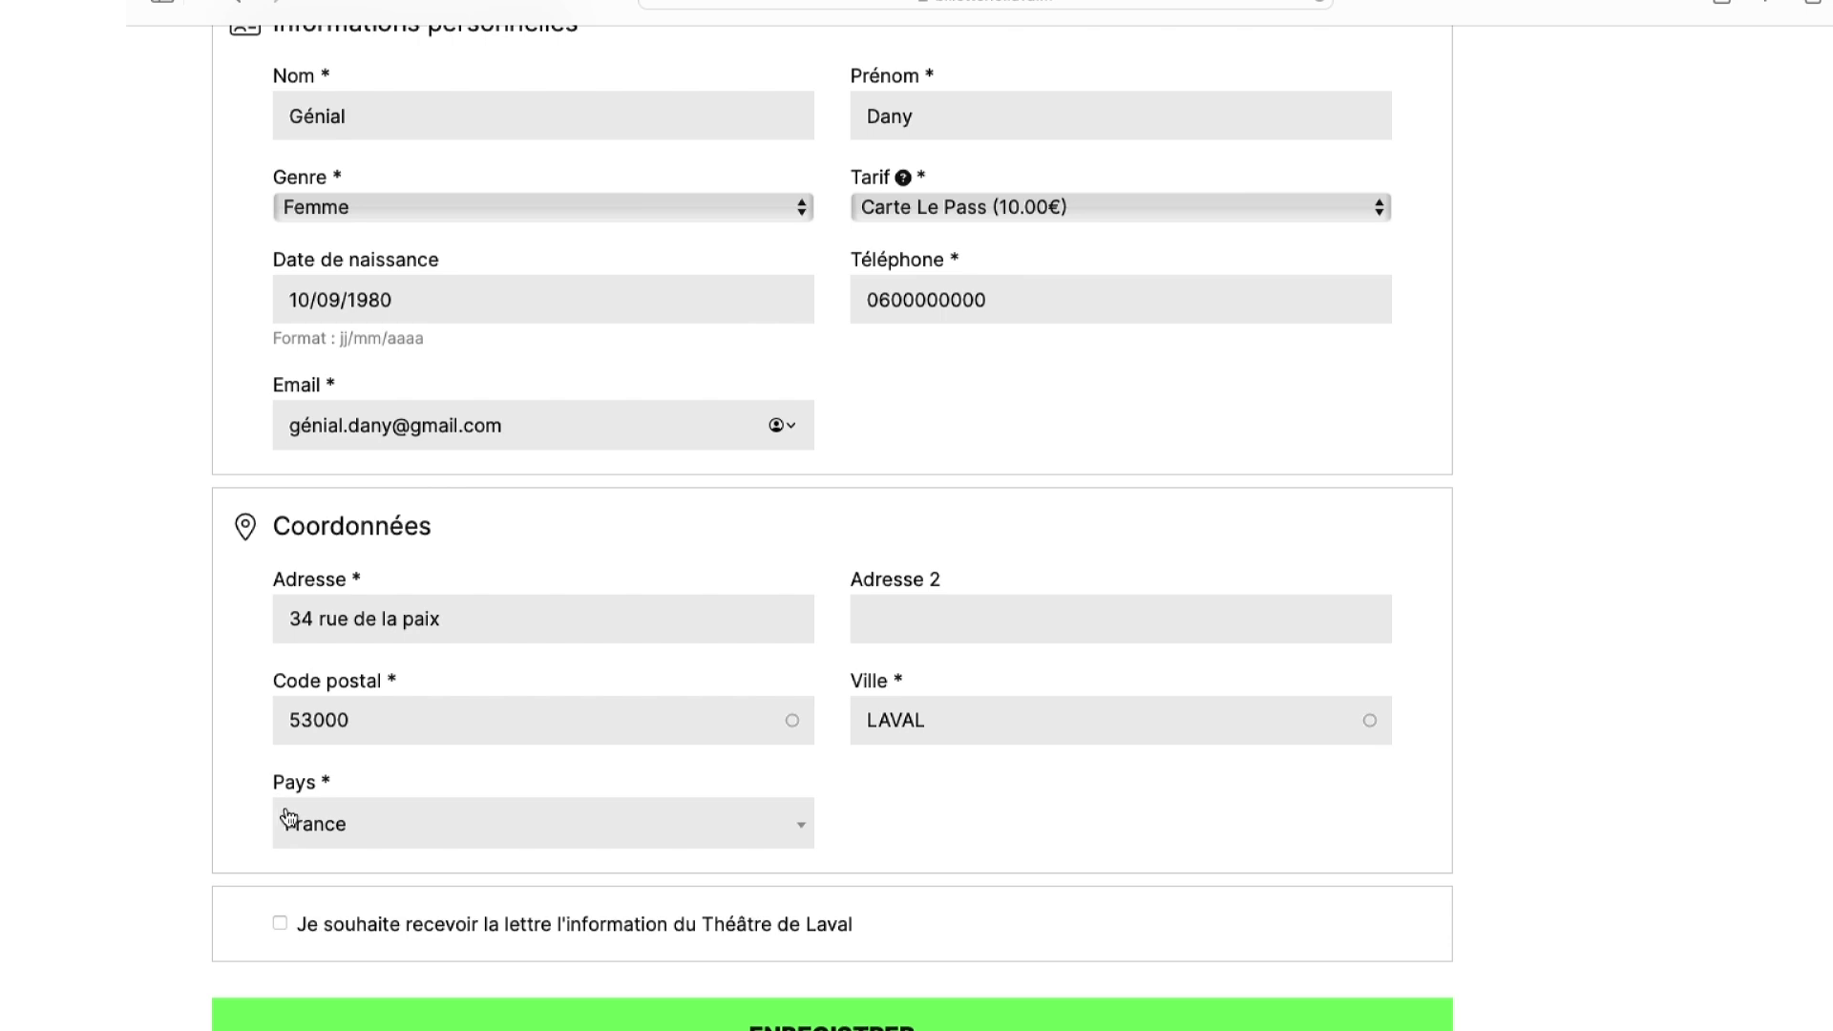
scroll(316, 821, down, 3)
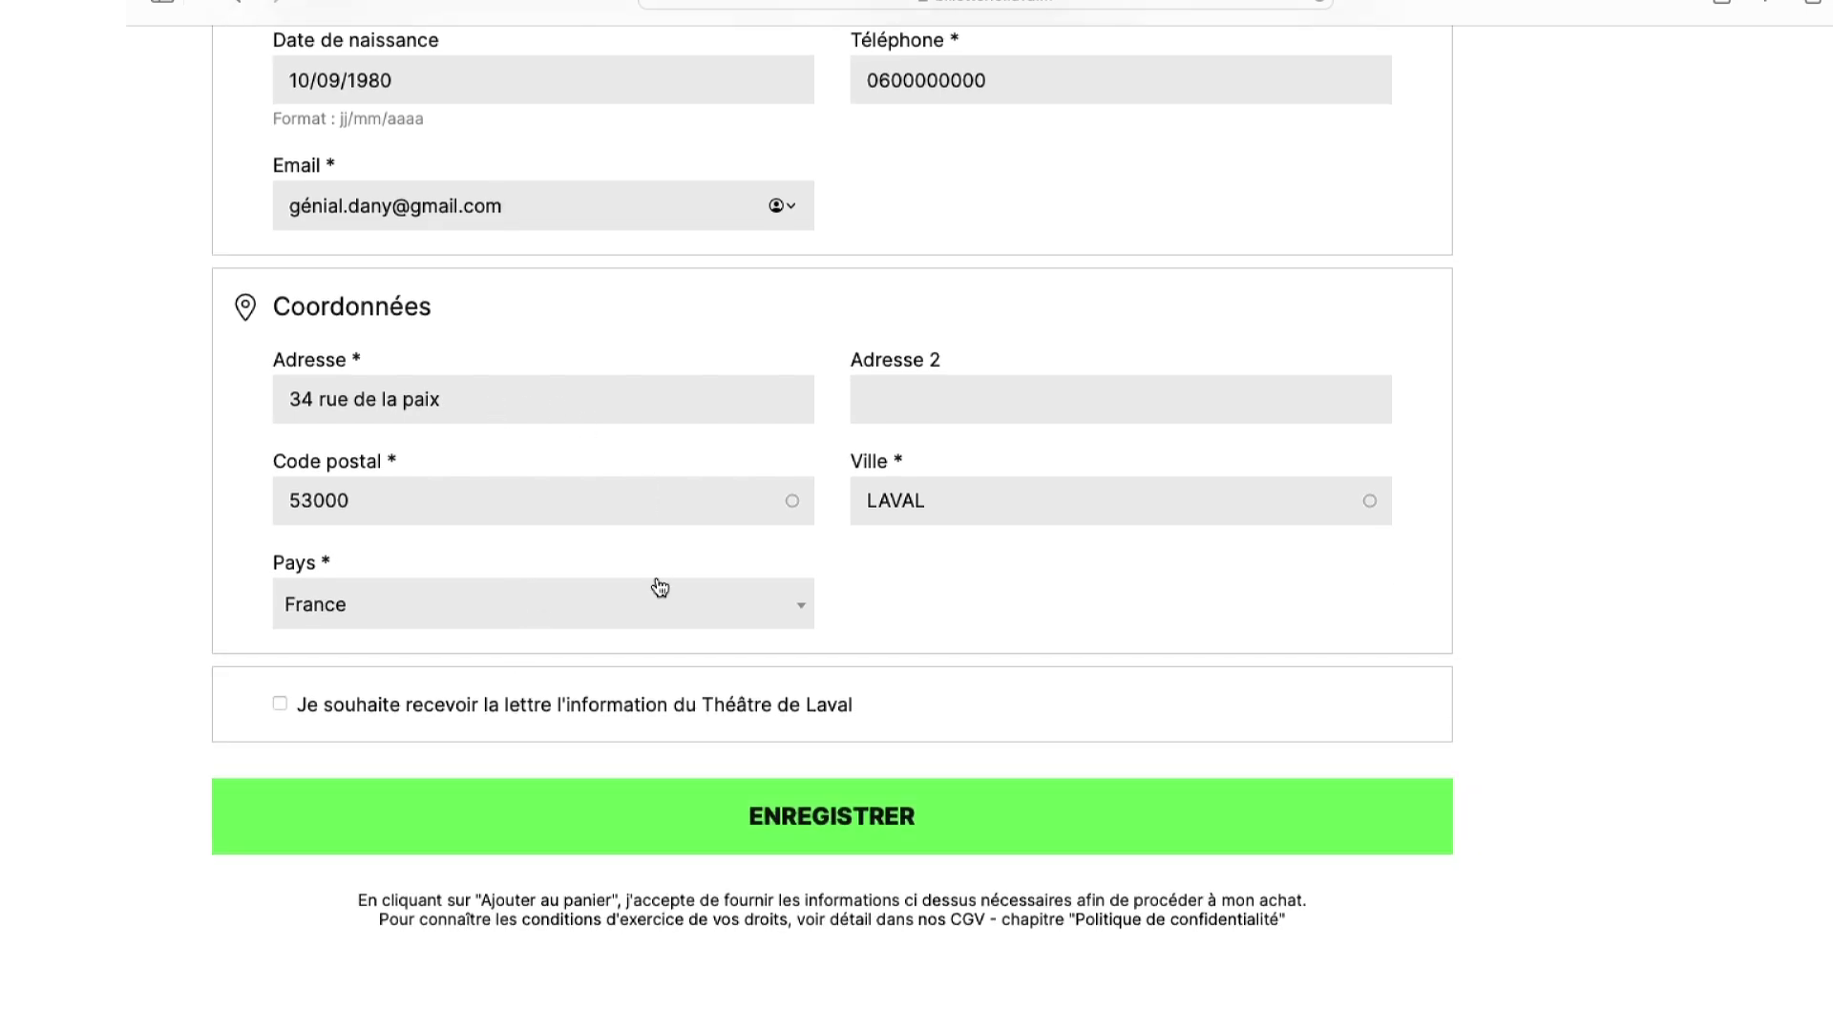
click(873, 845)
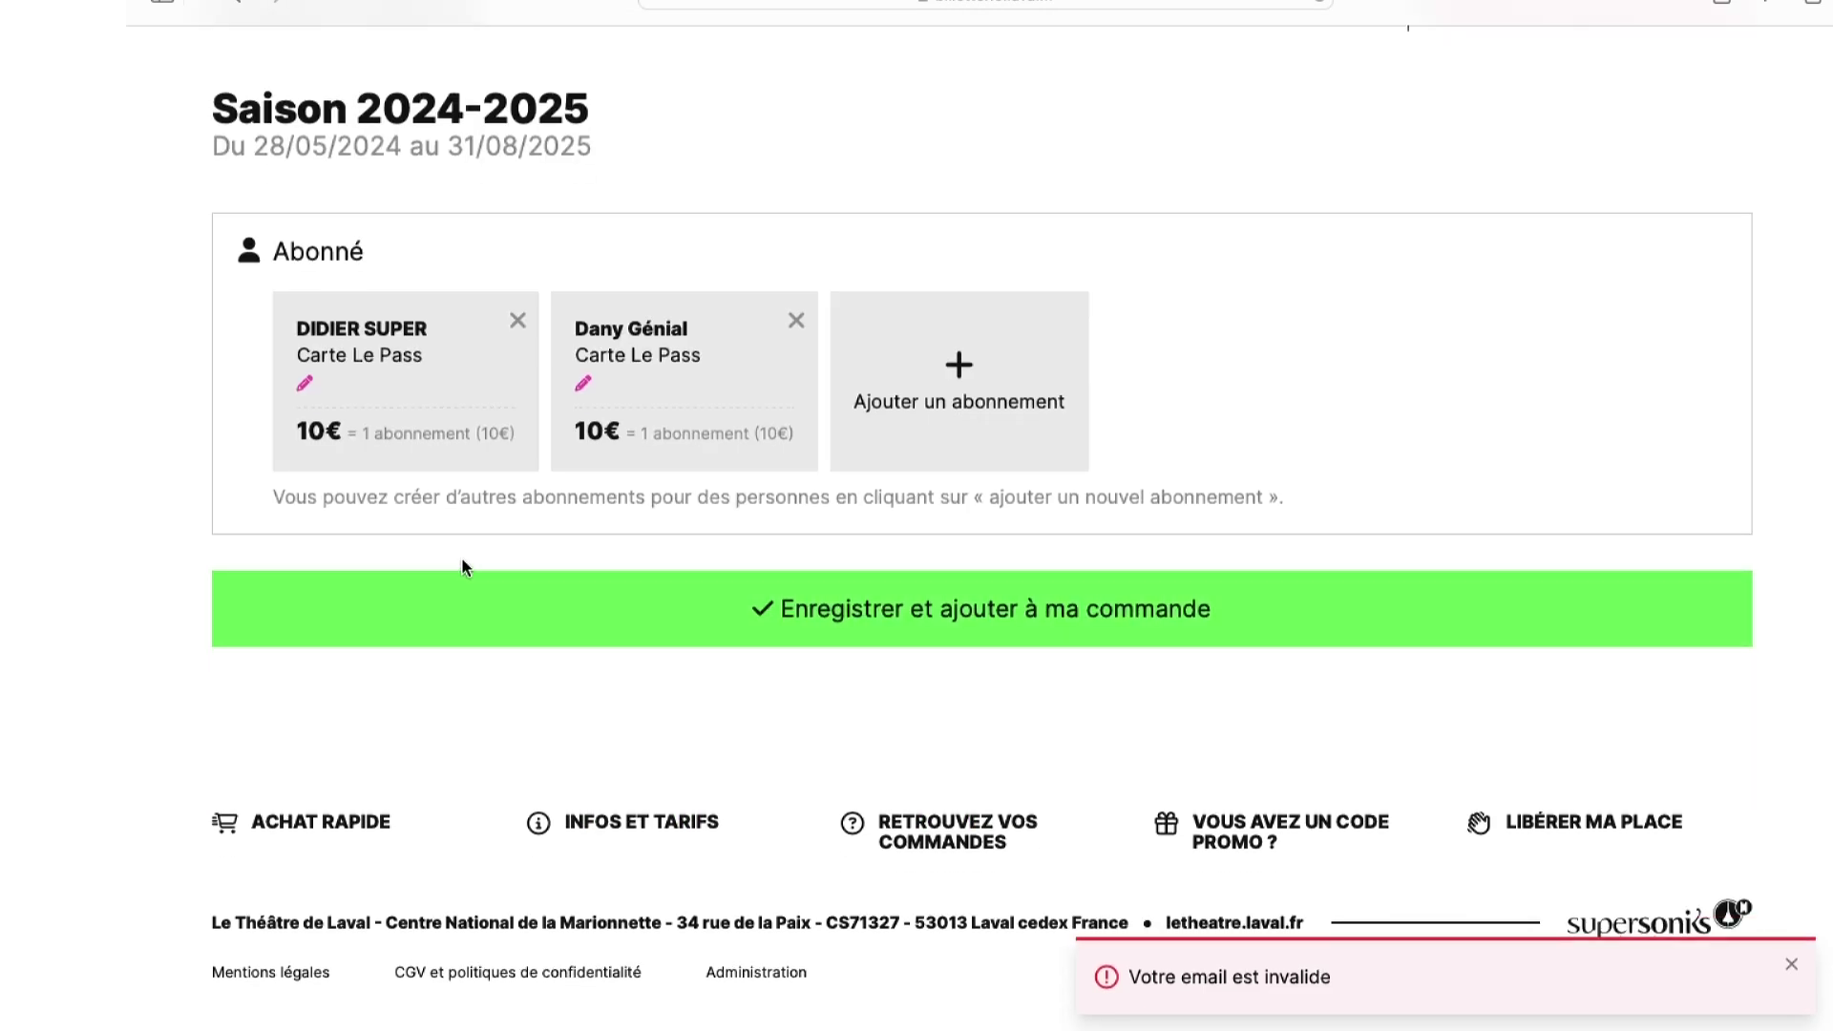
click(872, 599)
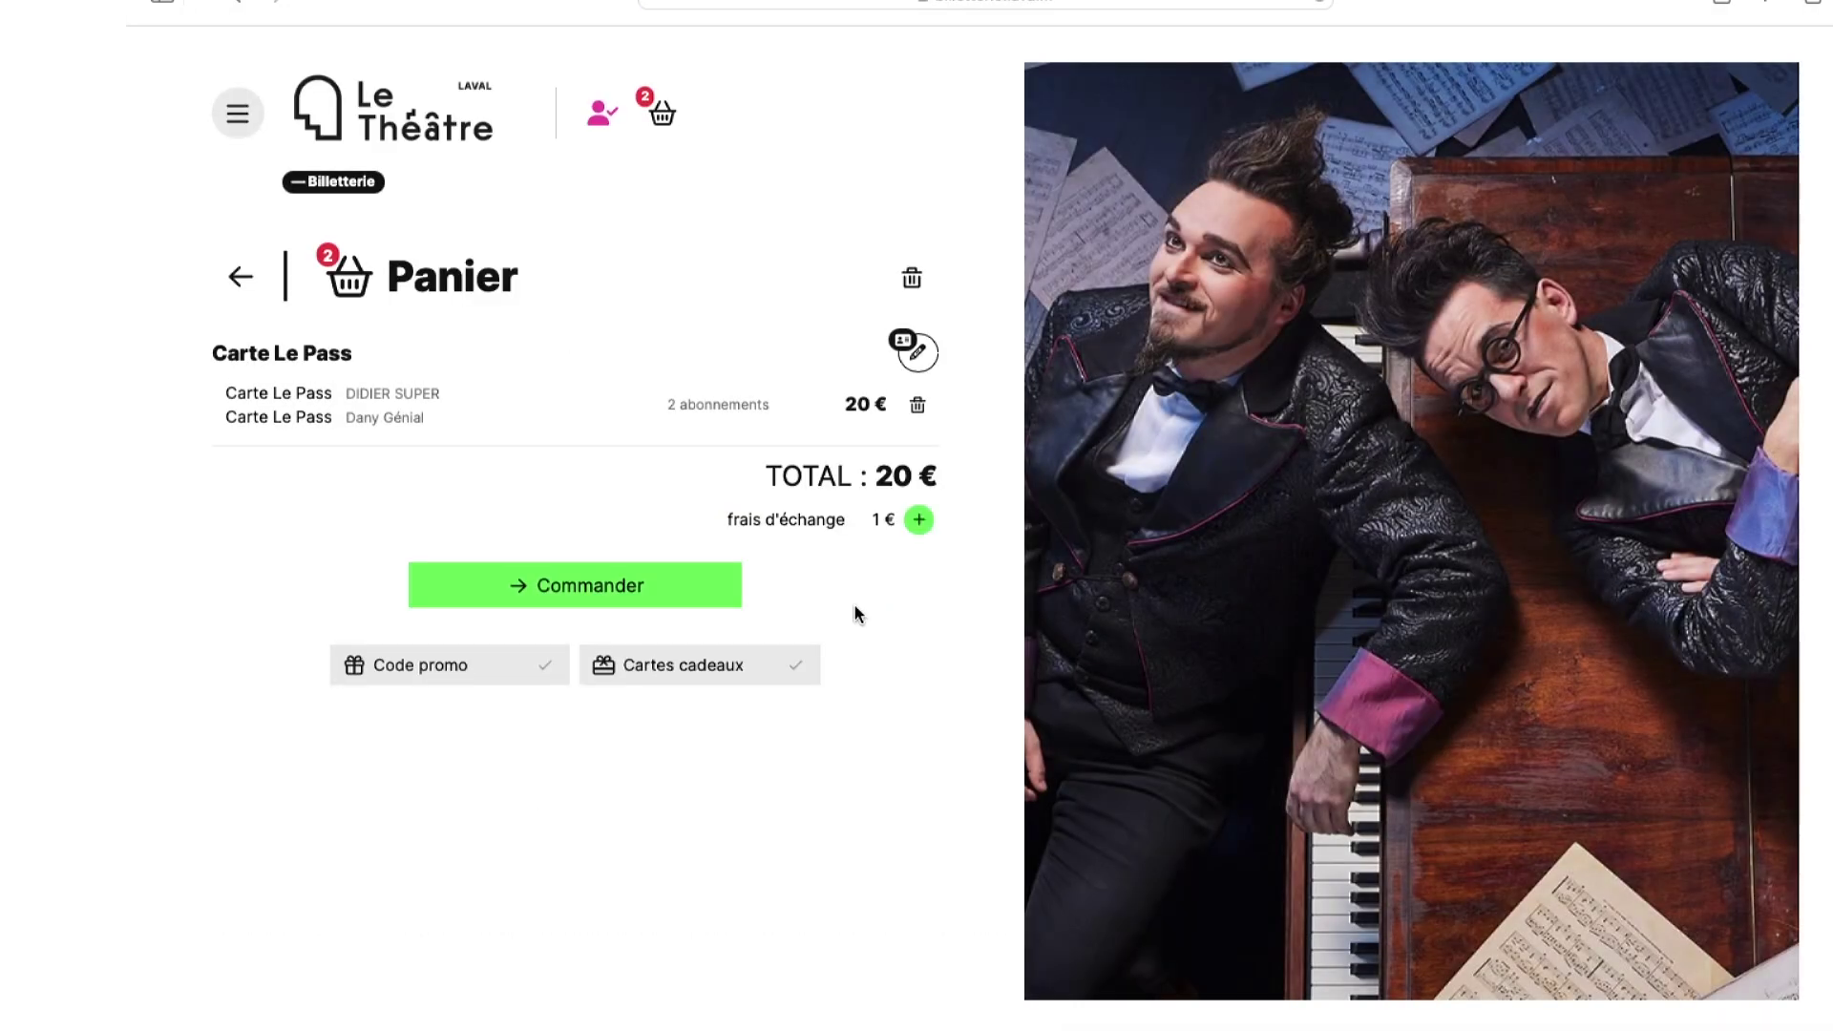
- Go to the More Aura event through Événements and open its seating plan
click(239, 115)
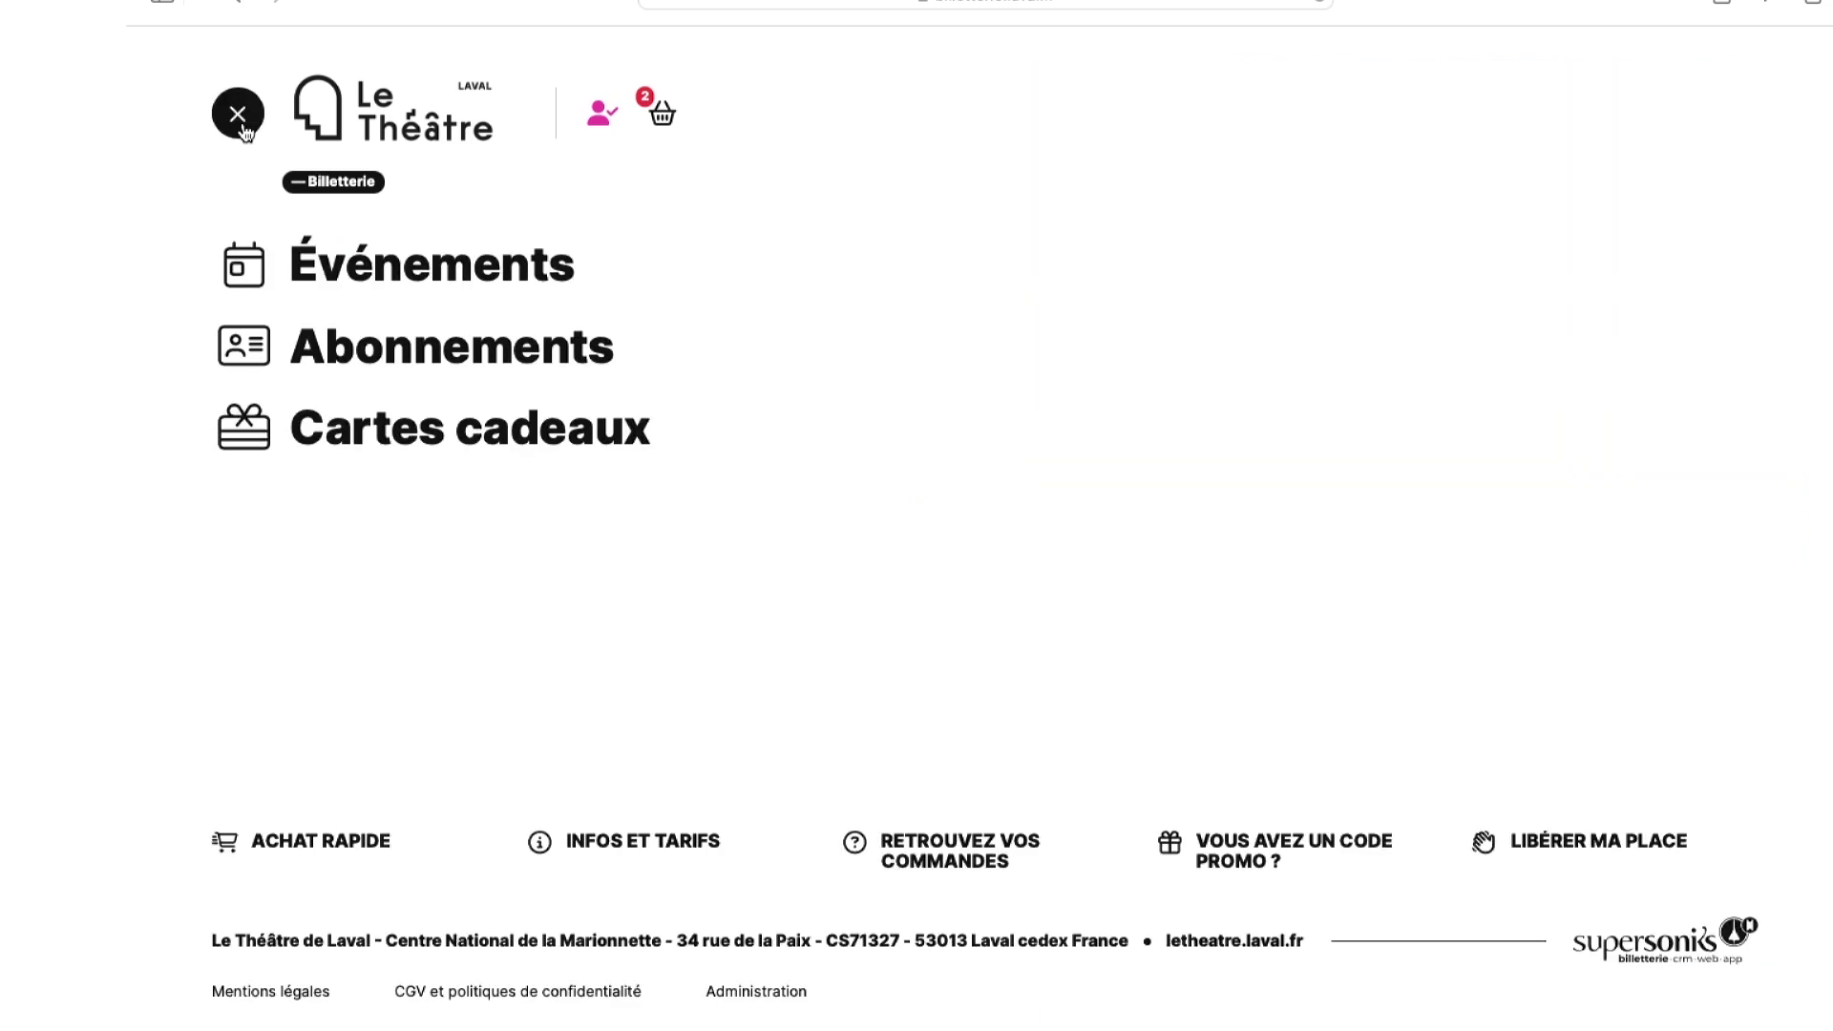
click(427, 277)
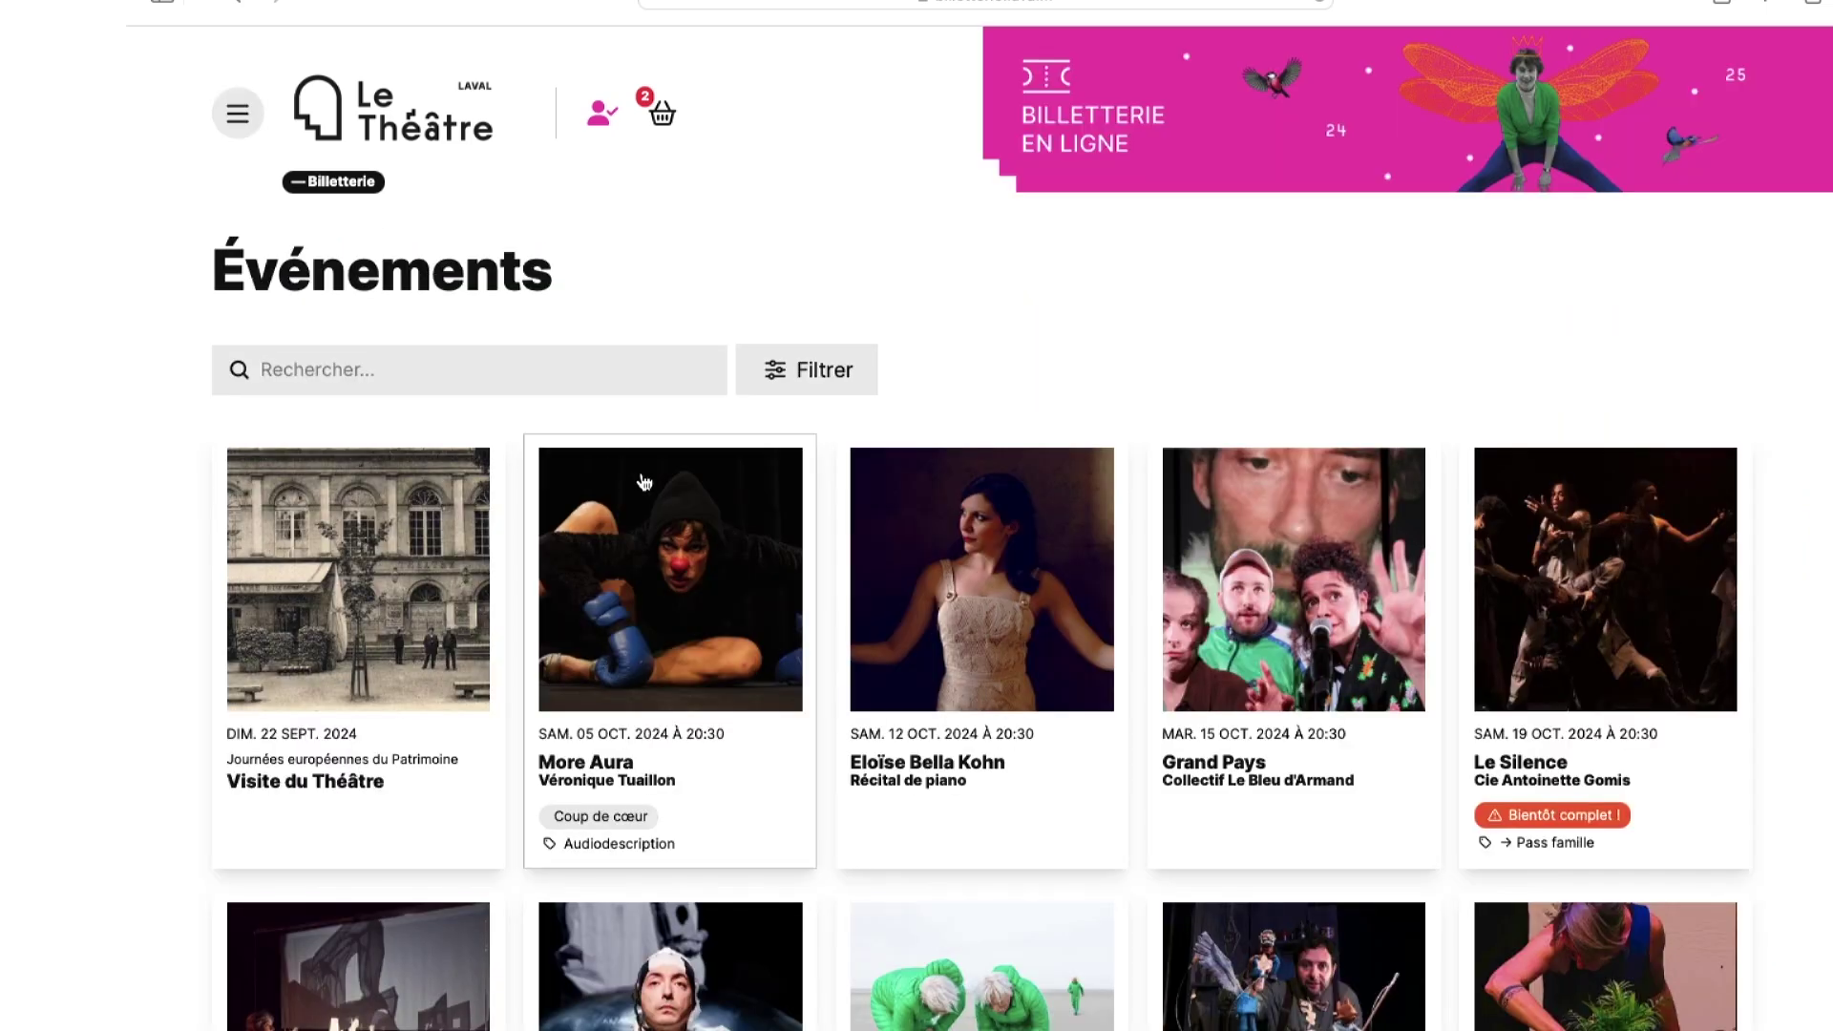
click(657, 569)
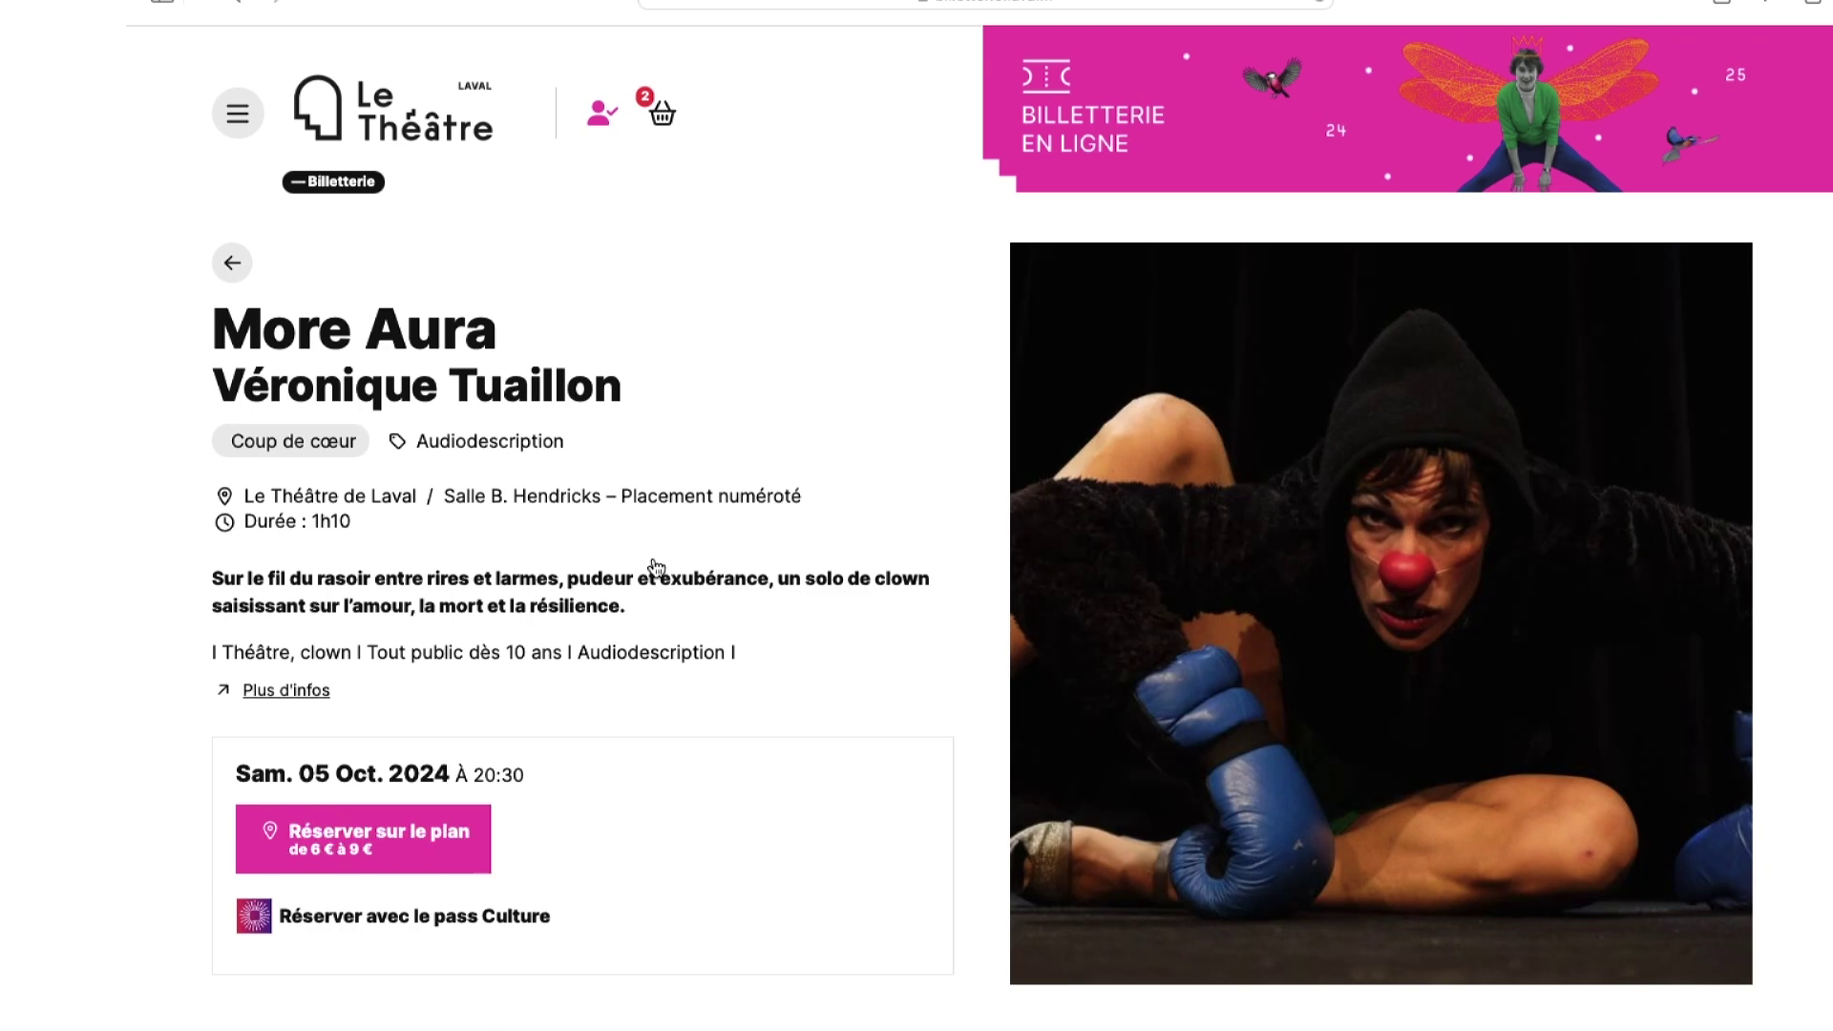
scroll(657, 569, down, 3)
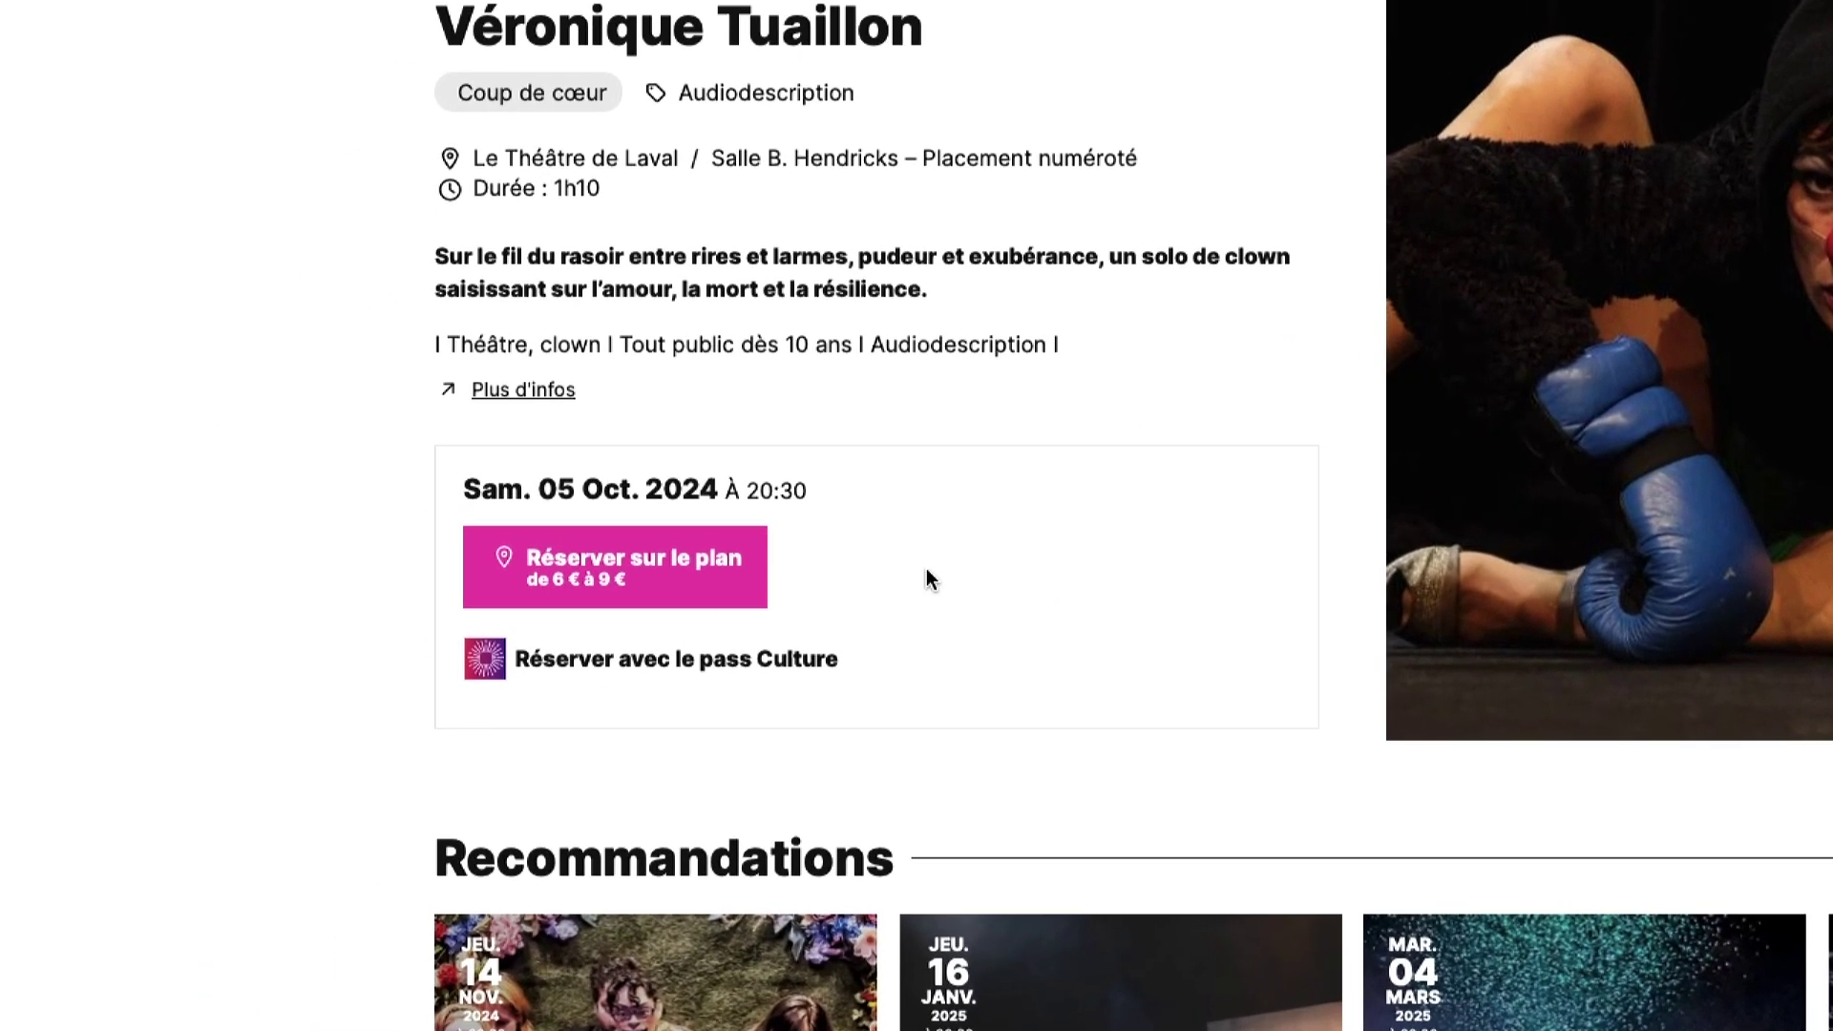
click(391, 558)
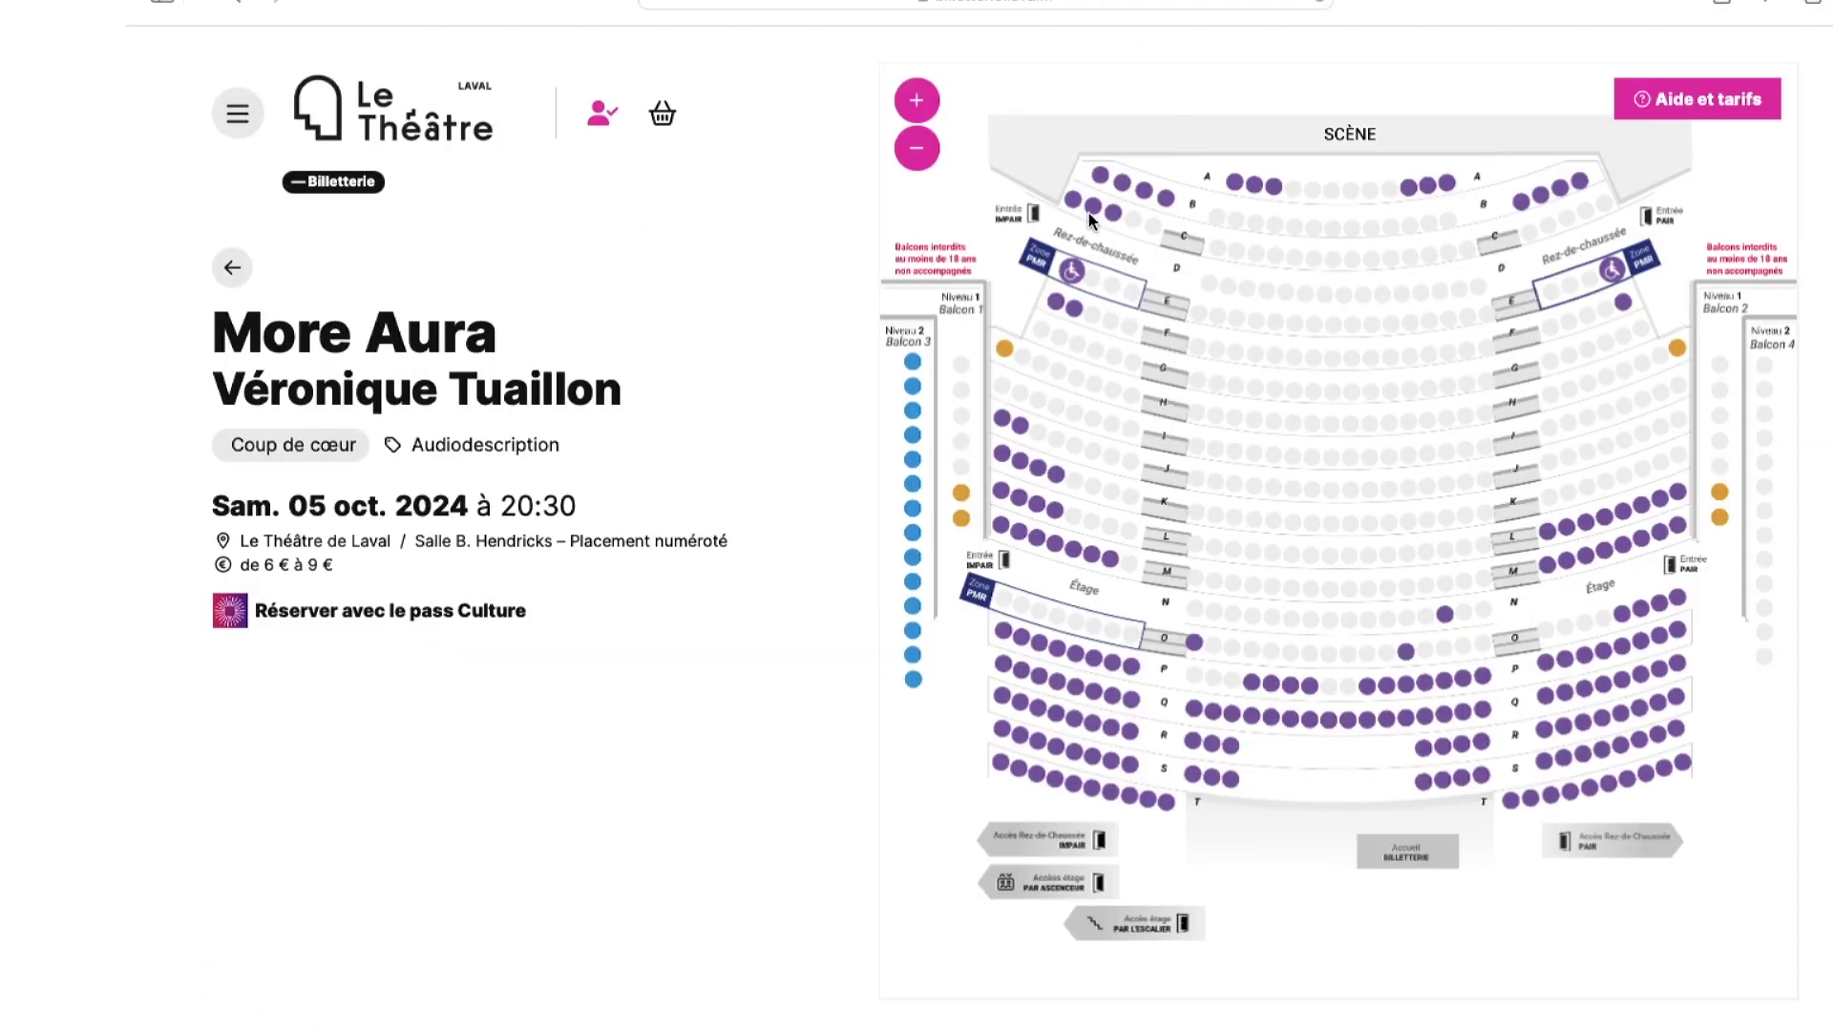
- Book stalls seats K25 and K27 at Tarif Le Pass and K29 at the Jeune - 26 ans rate
click(1069, 322)
click(1059, 482)
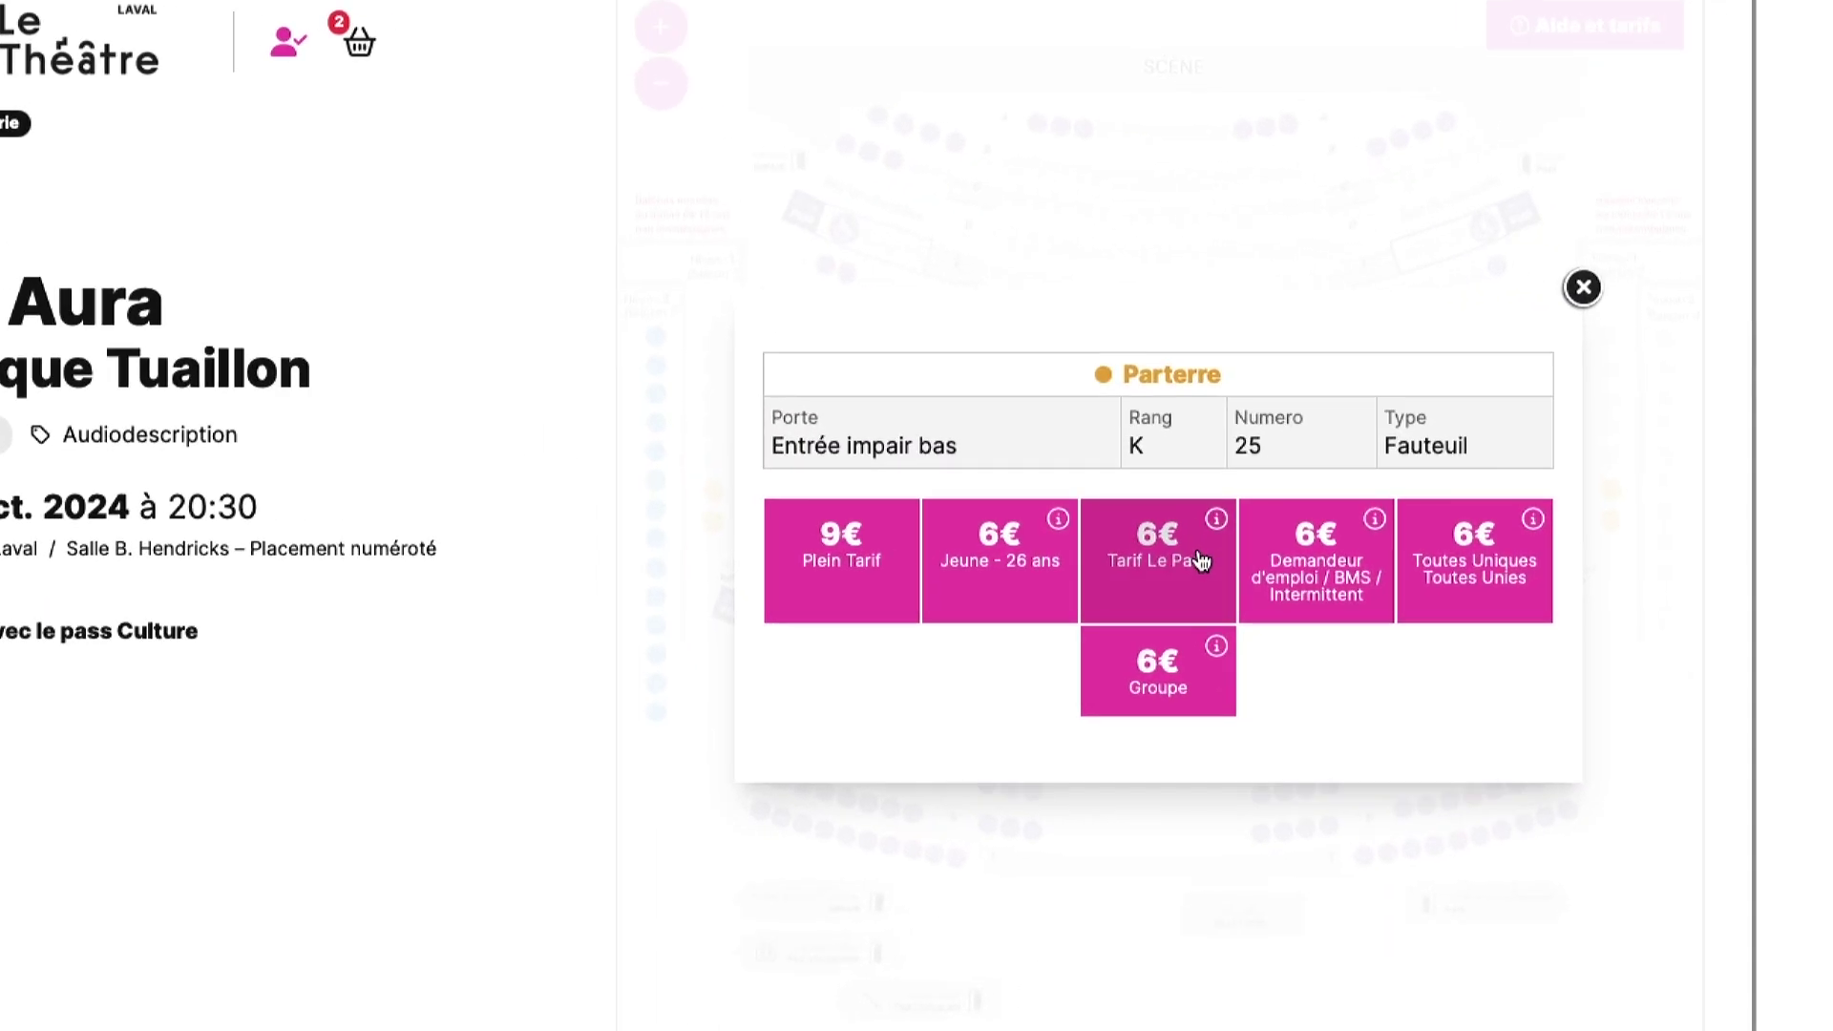
click(1201, 561)
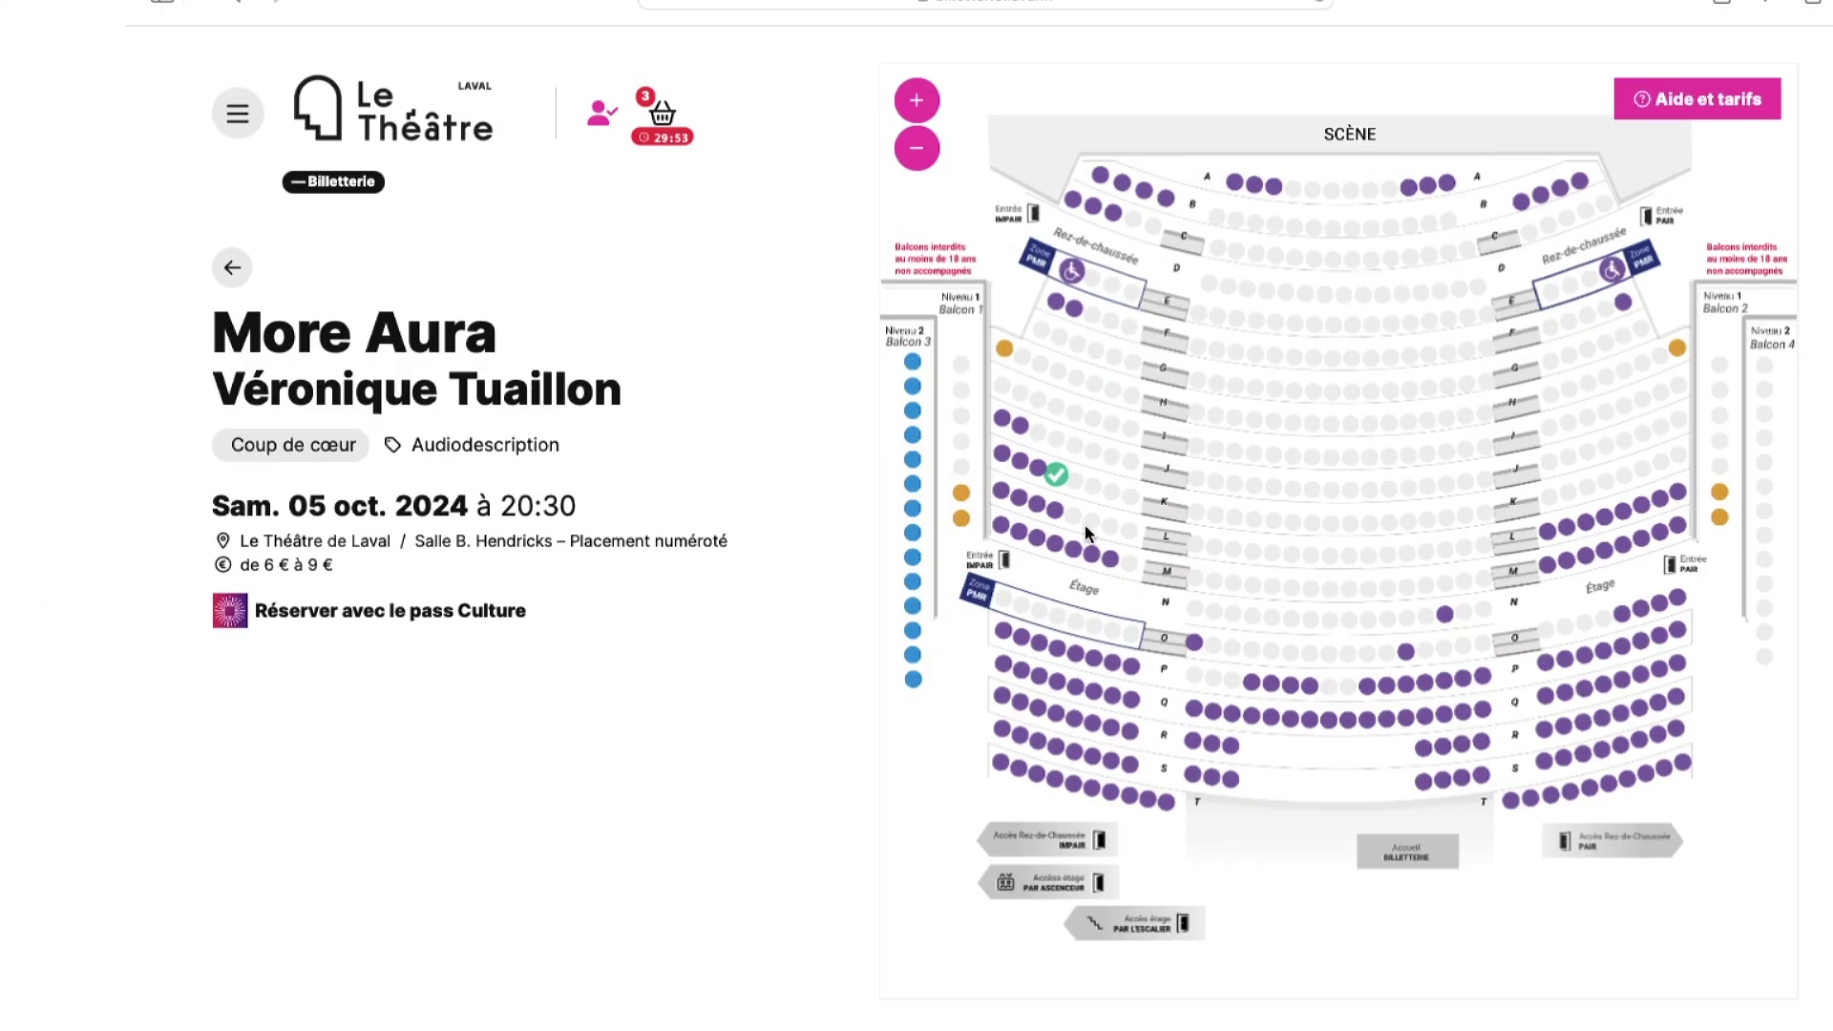
click(1085, 528)
click(1079, 484)
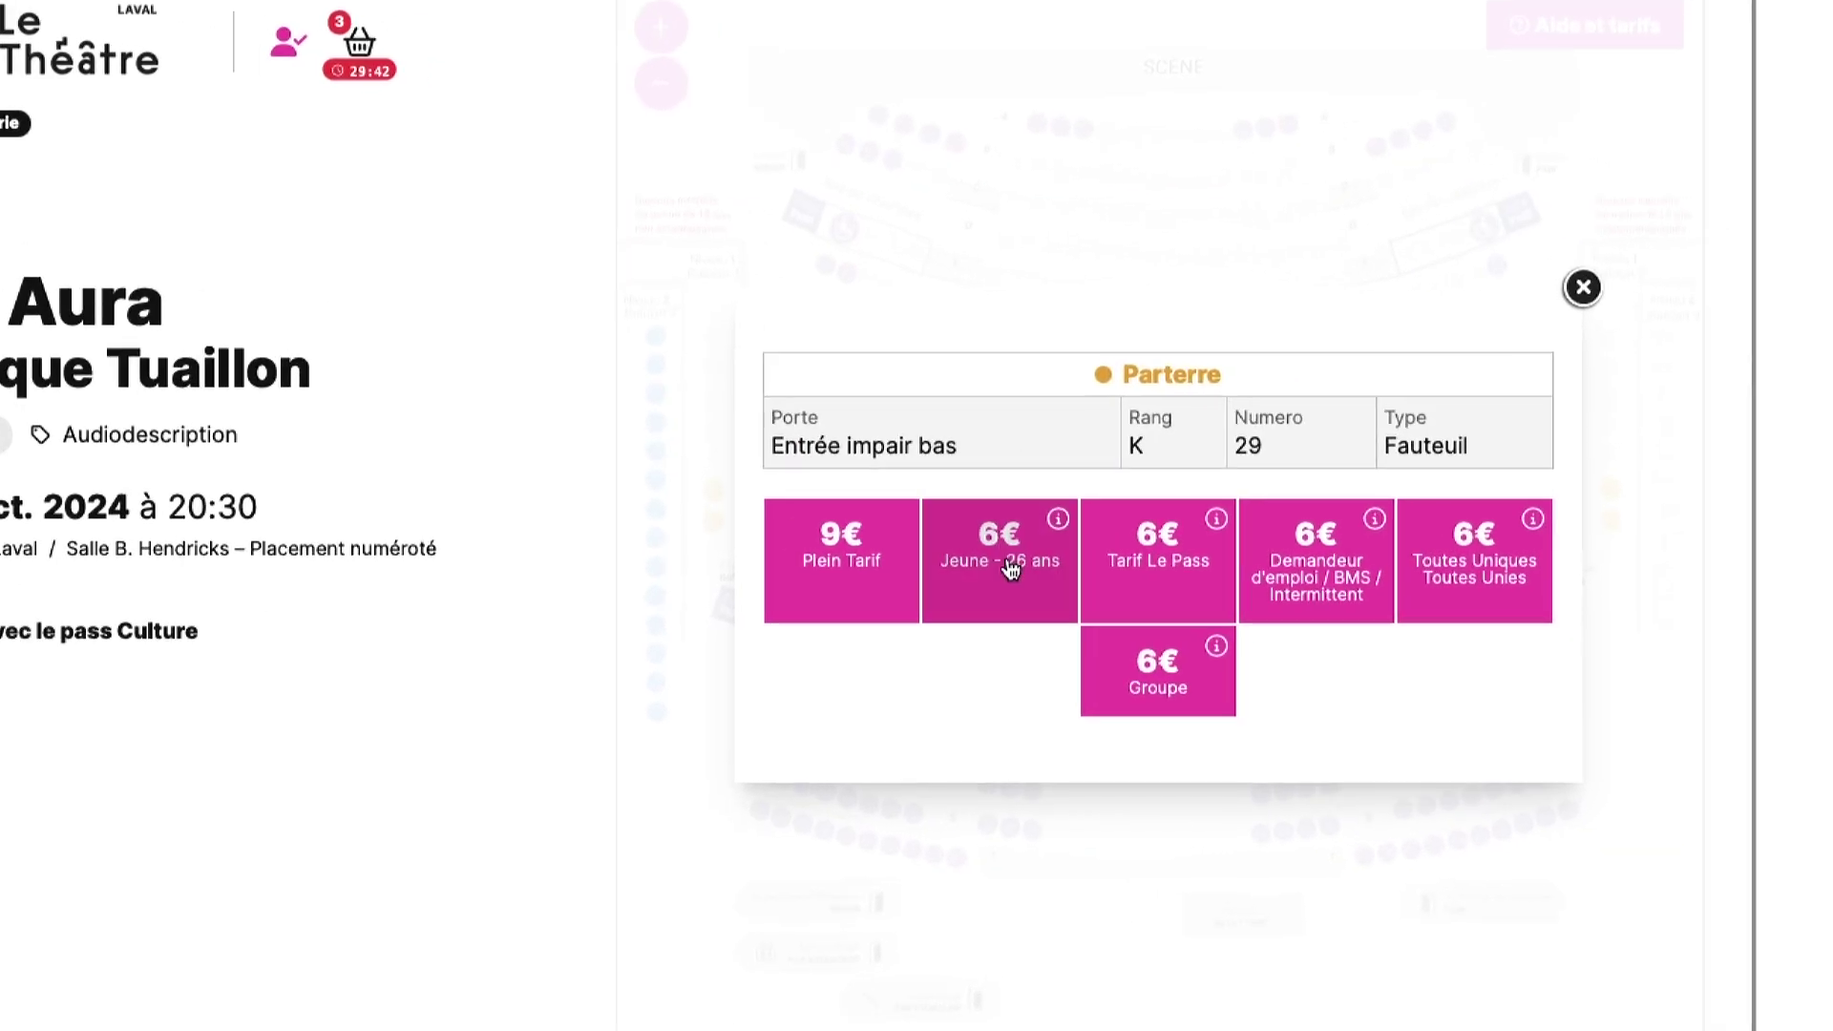
click(1010, 570)
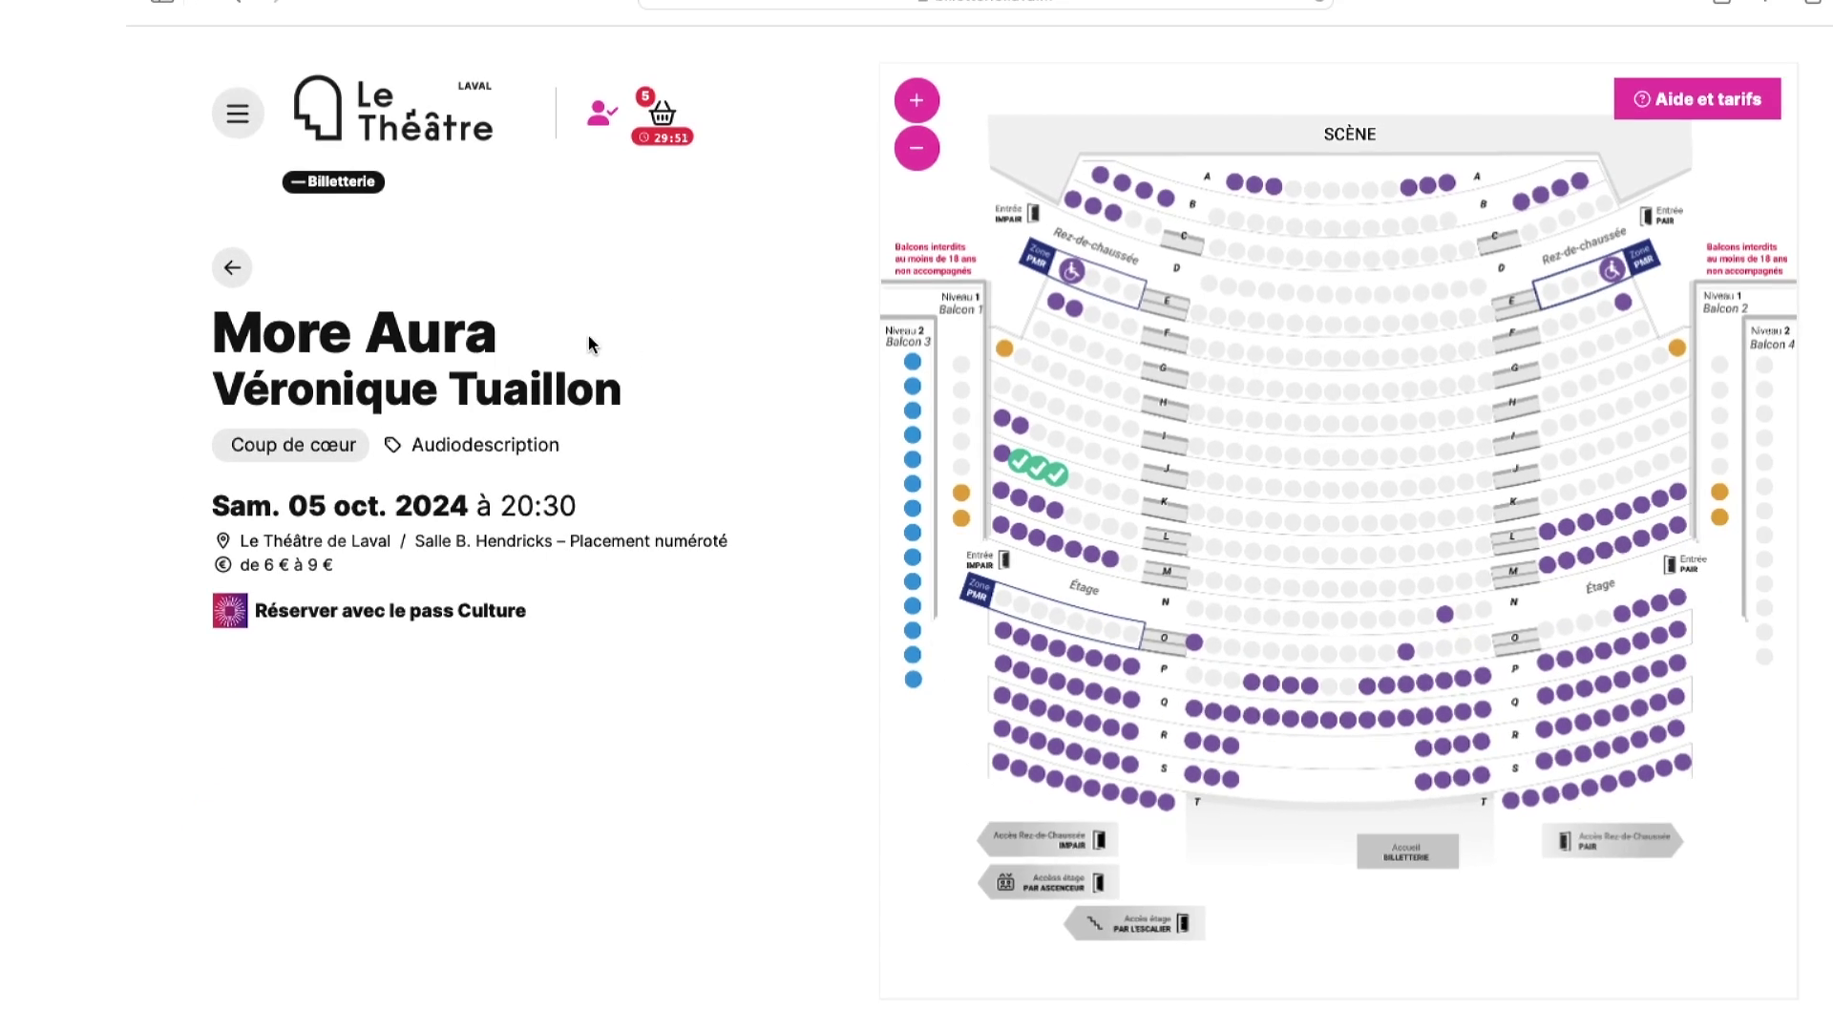
click(233, 267)
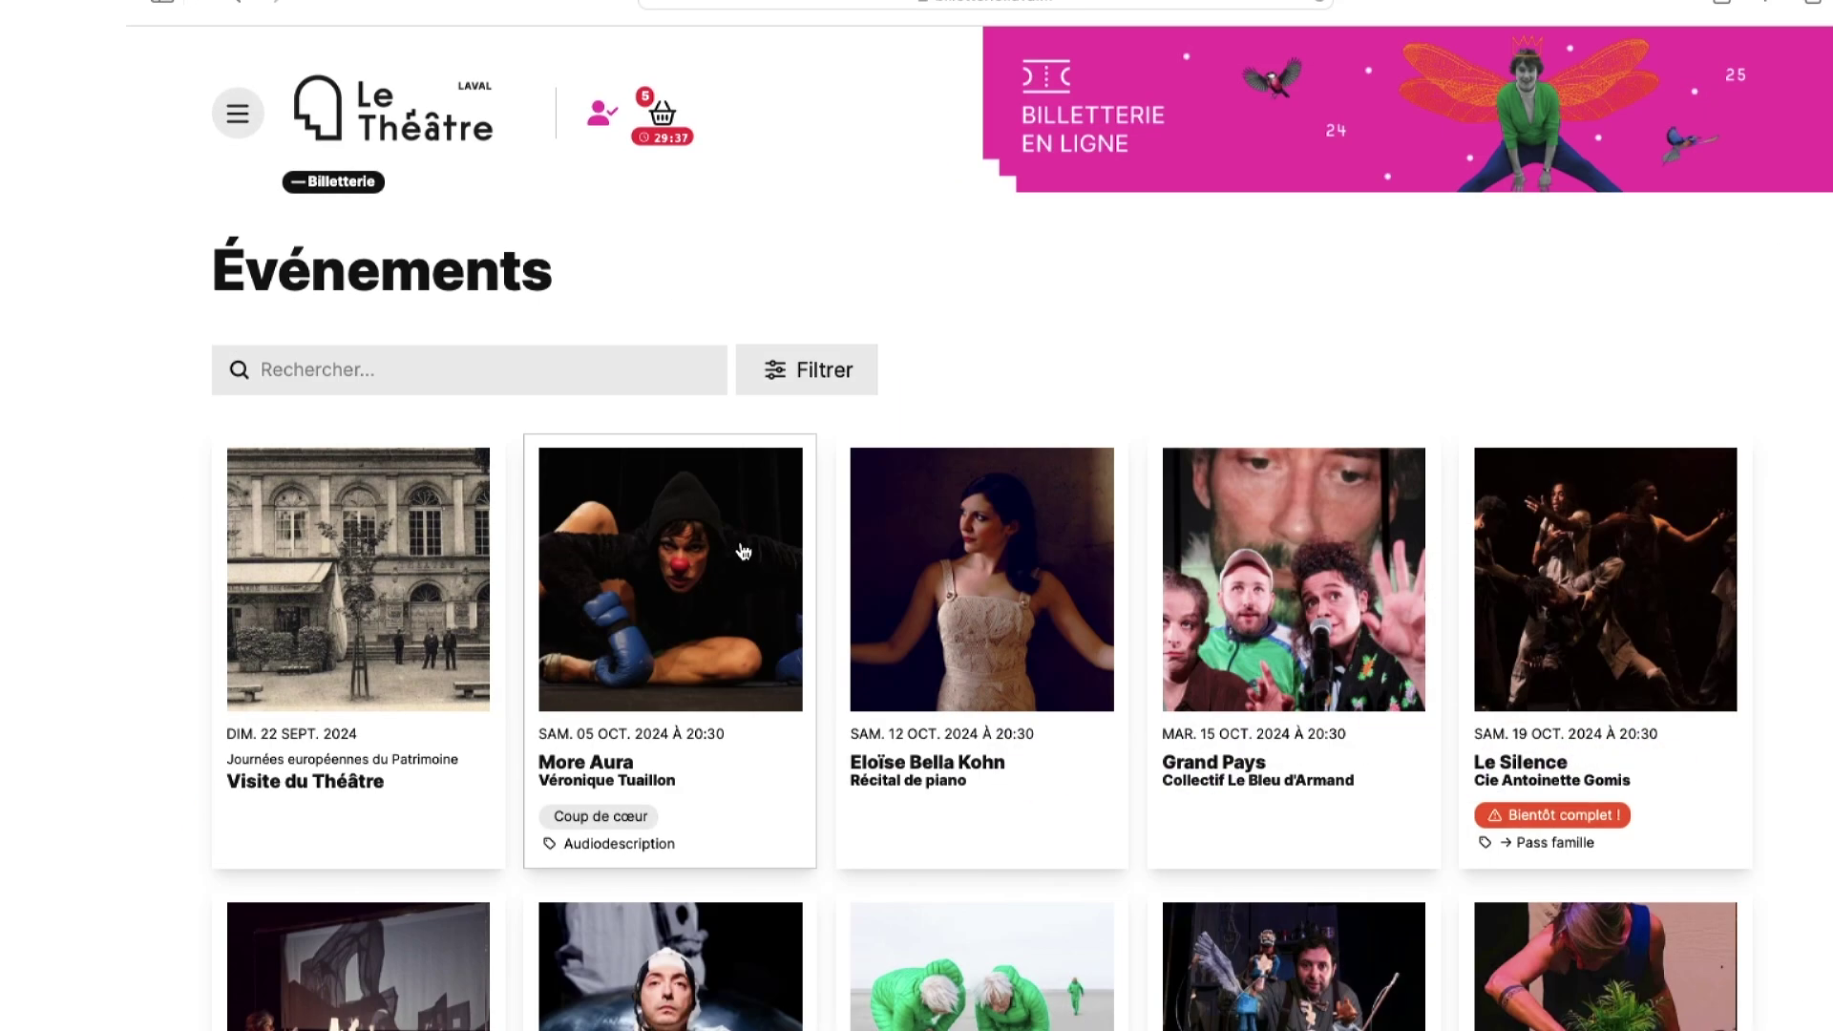
- Add one Tarif Le Pass ticket for Le Silence to the basket
click(1638, 637)
scroll(892, 691, down, 2)
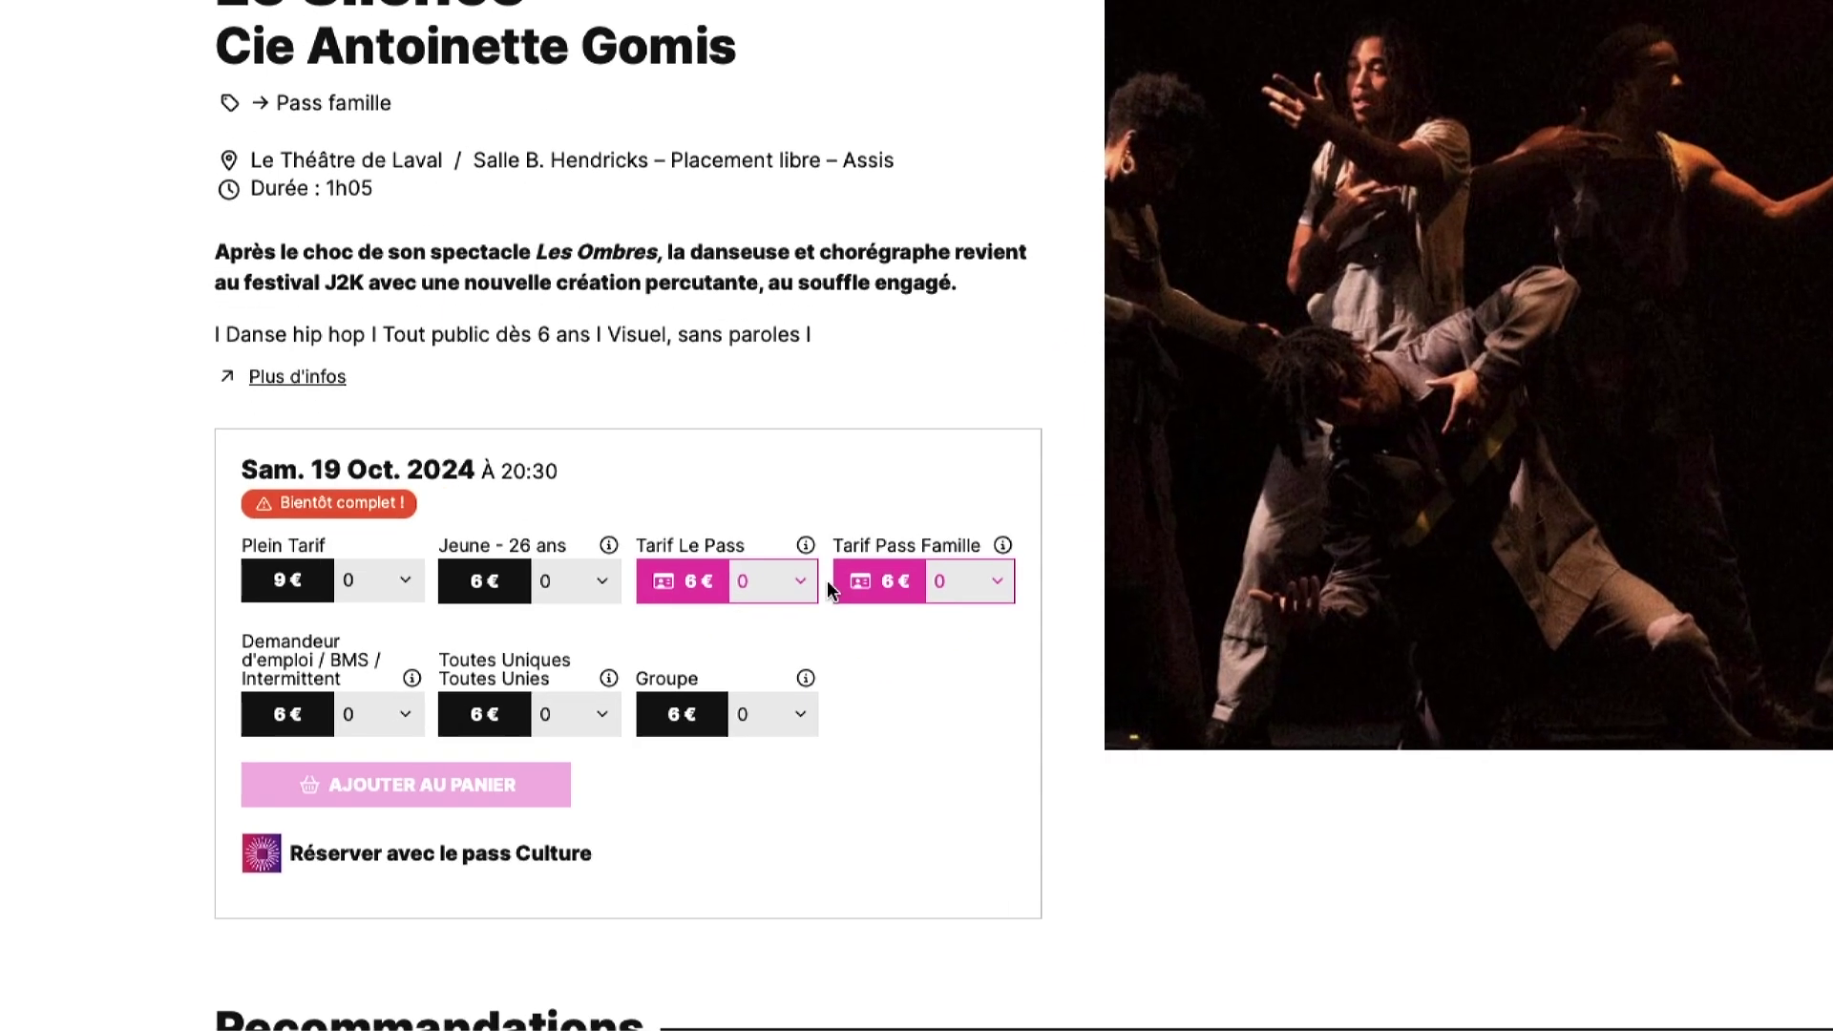
click(802, 580)
click(840, 515)
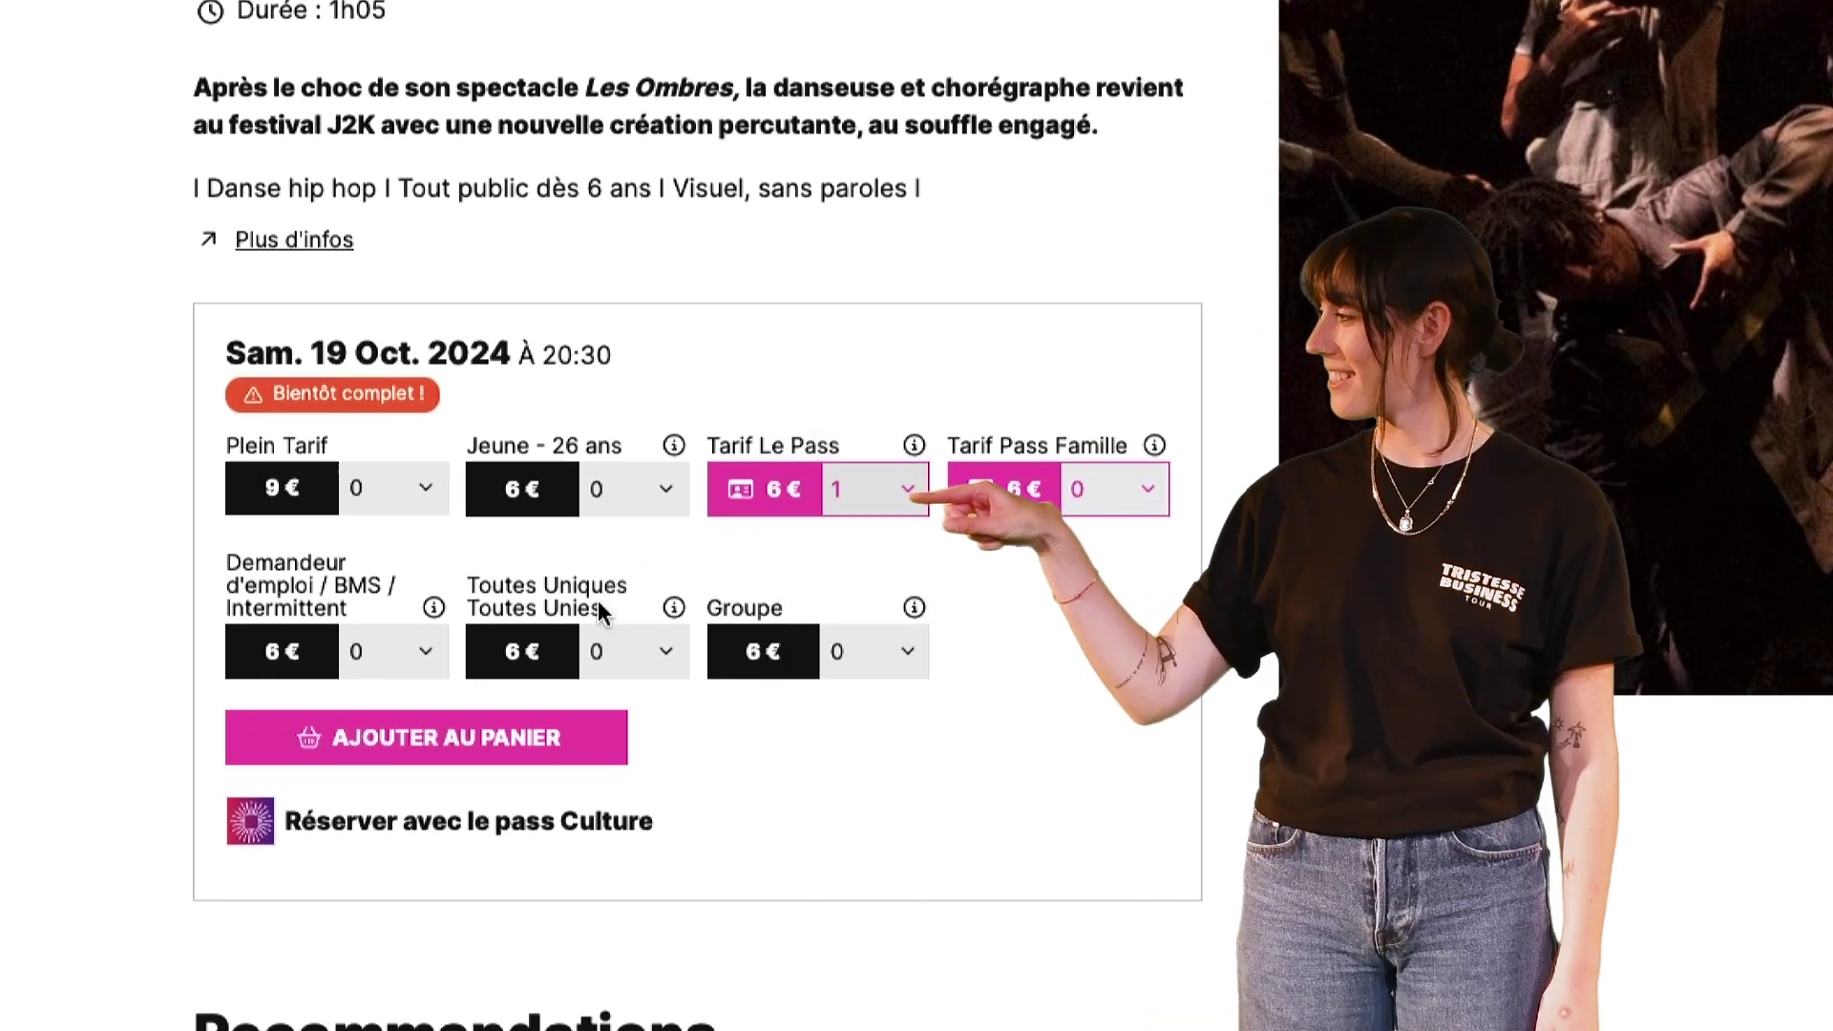
click(544, 740)
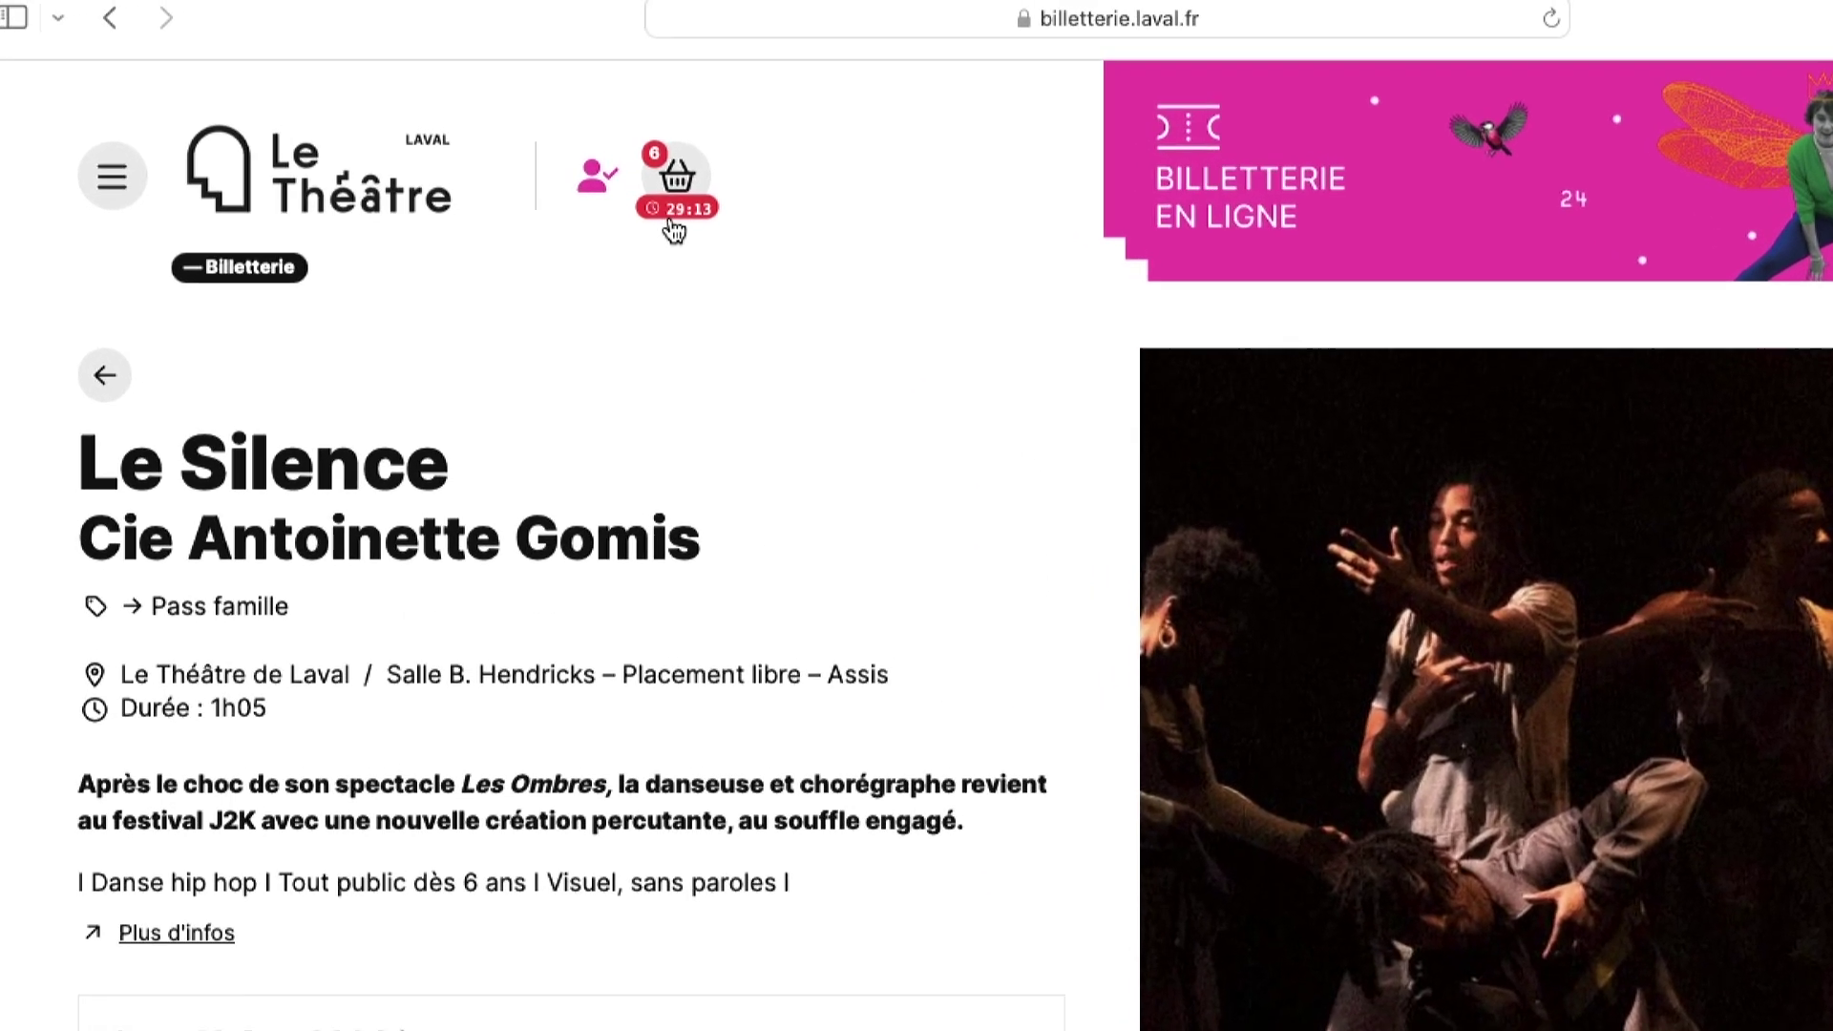
- Open the basket and proceed to the ticket-holder form with Commander
click(678, 217)
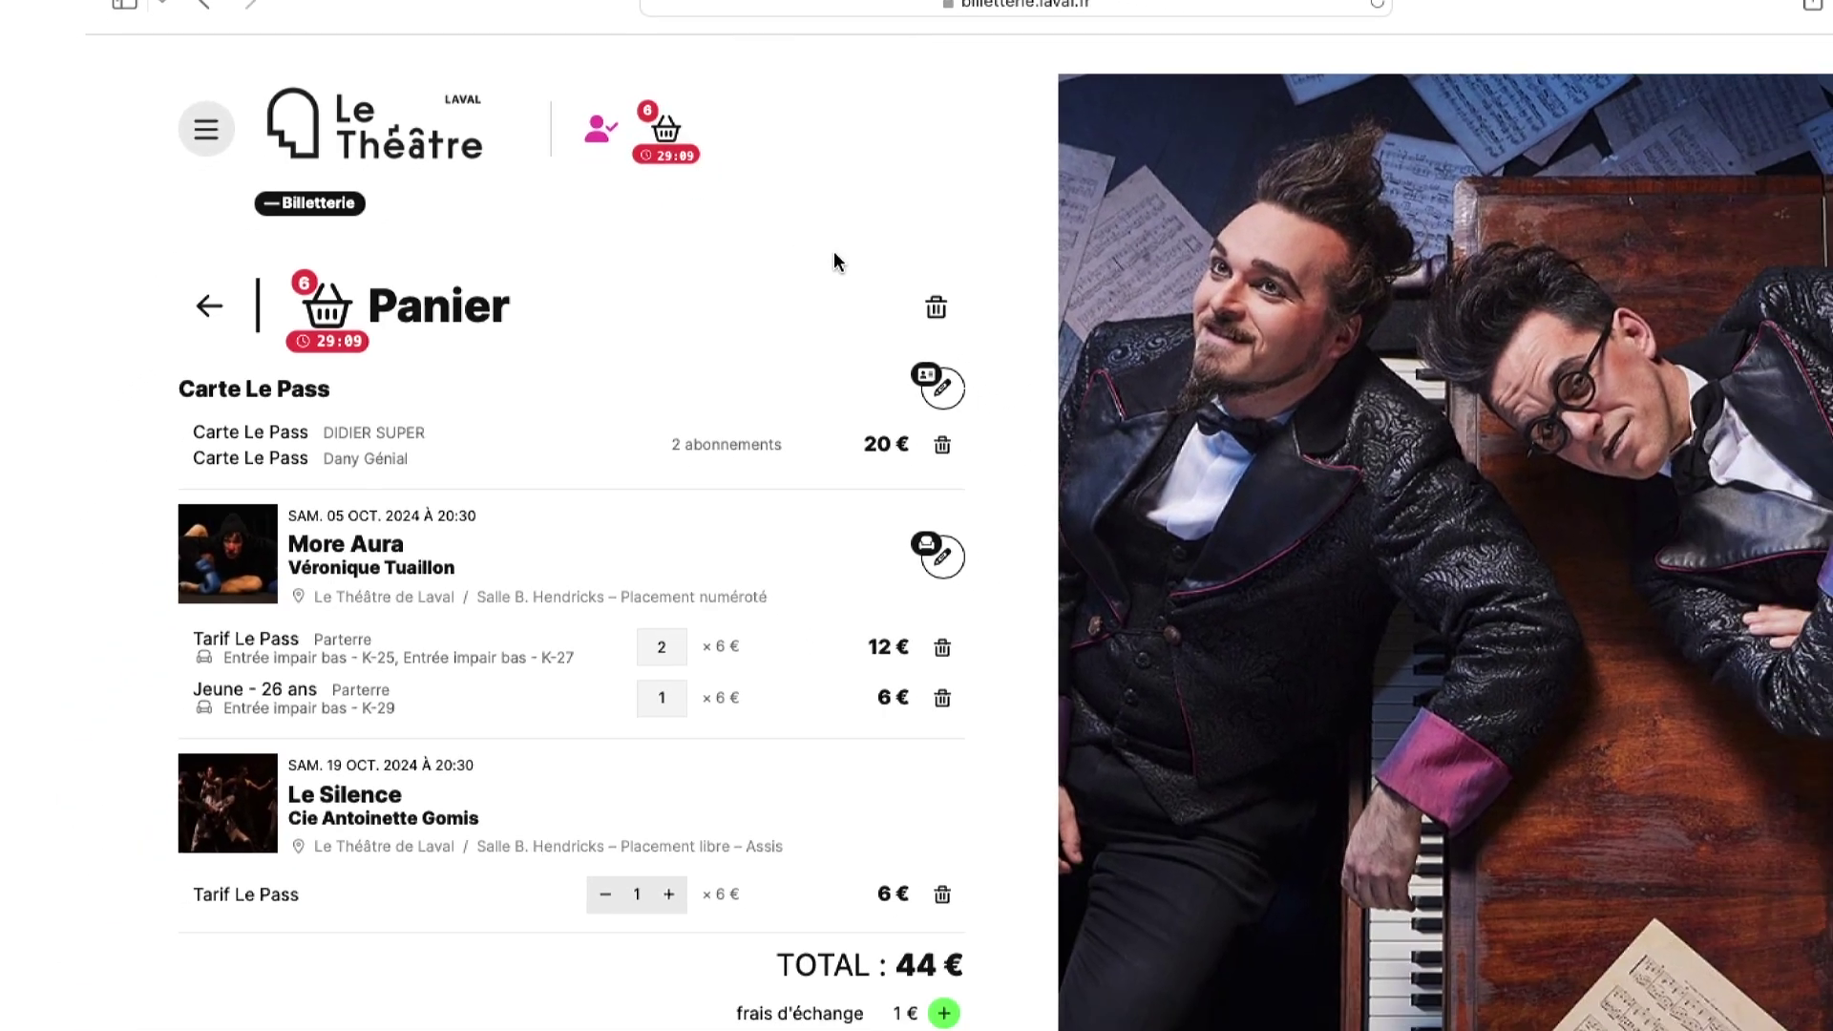
scroll(912, 422, down, 2)
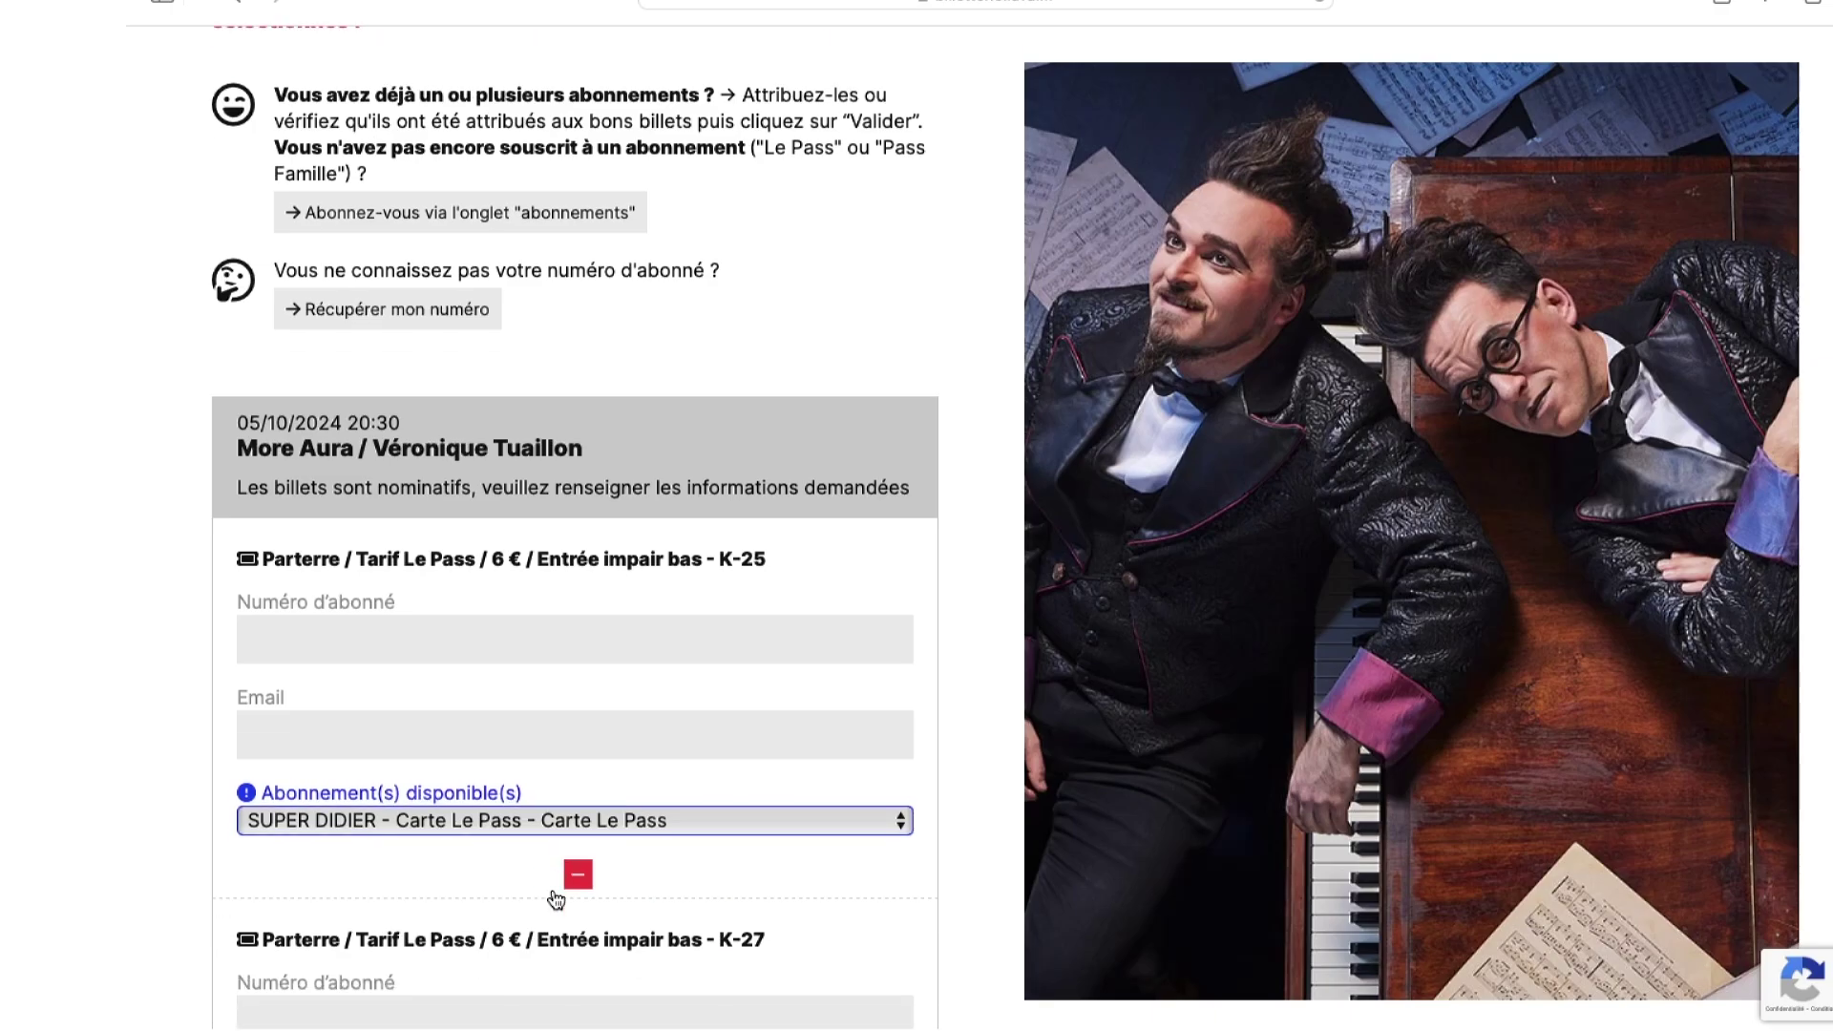
scroll(554, 898, down, 3)
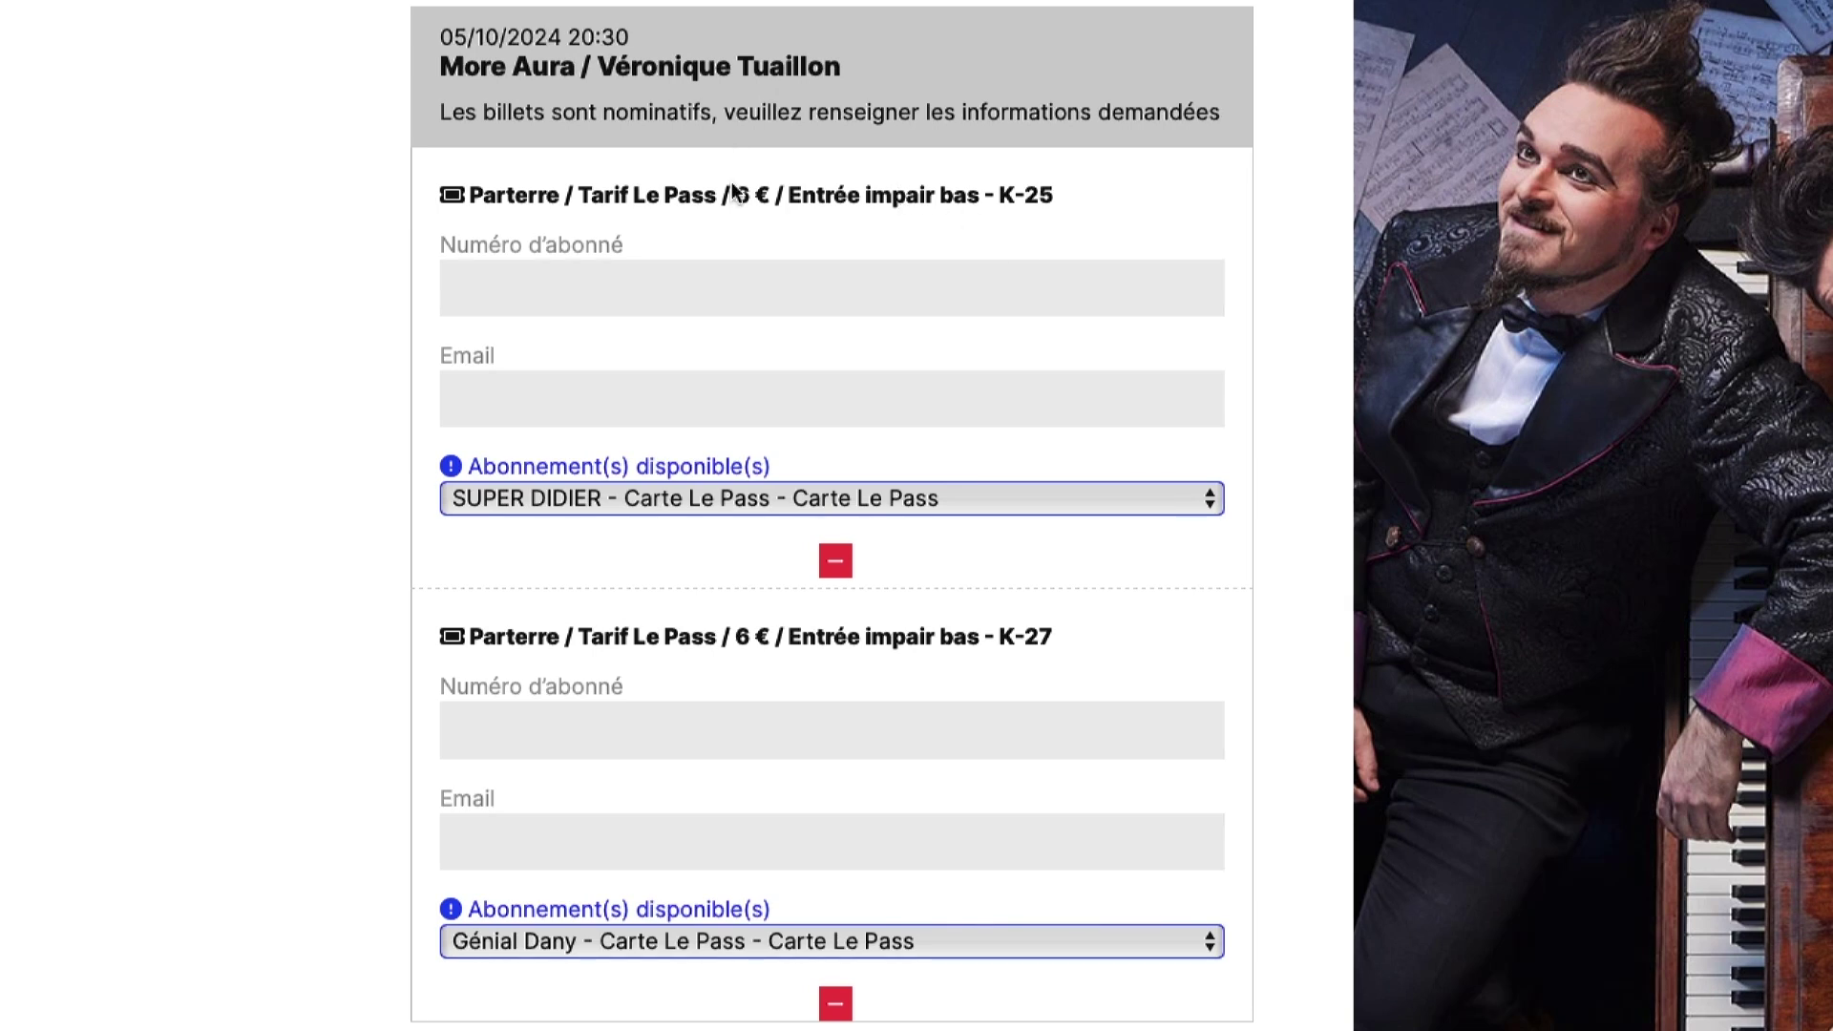
- Link the Le Silence Le Pass ticket to the second subscriber's Carte Le Pass
scroll(885, 521, down, 3)
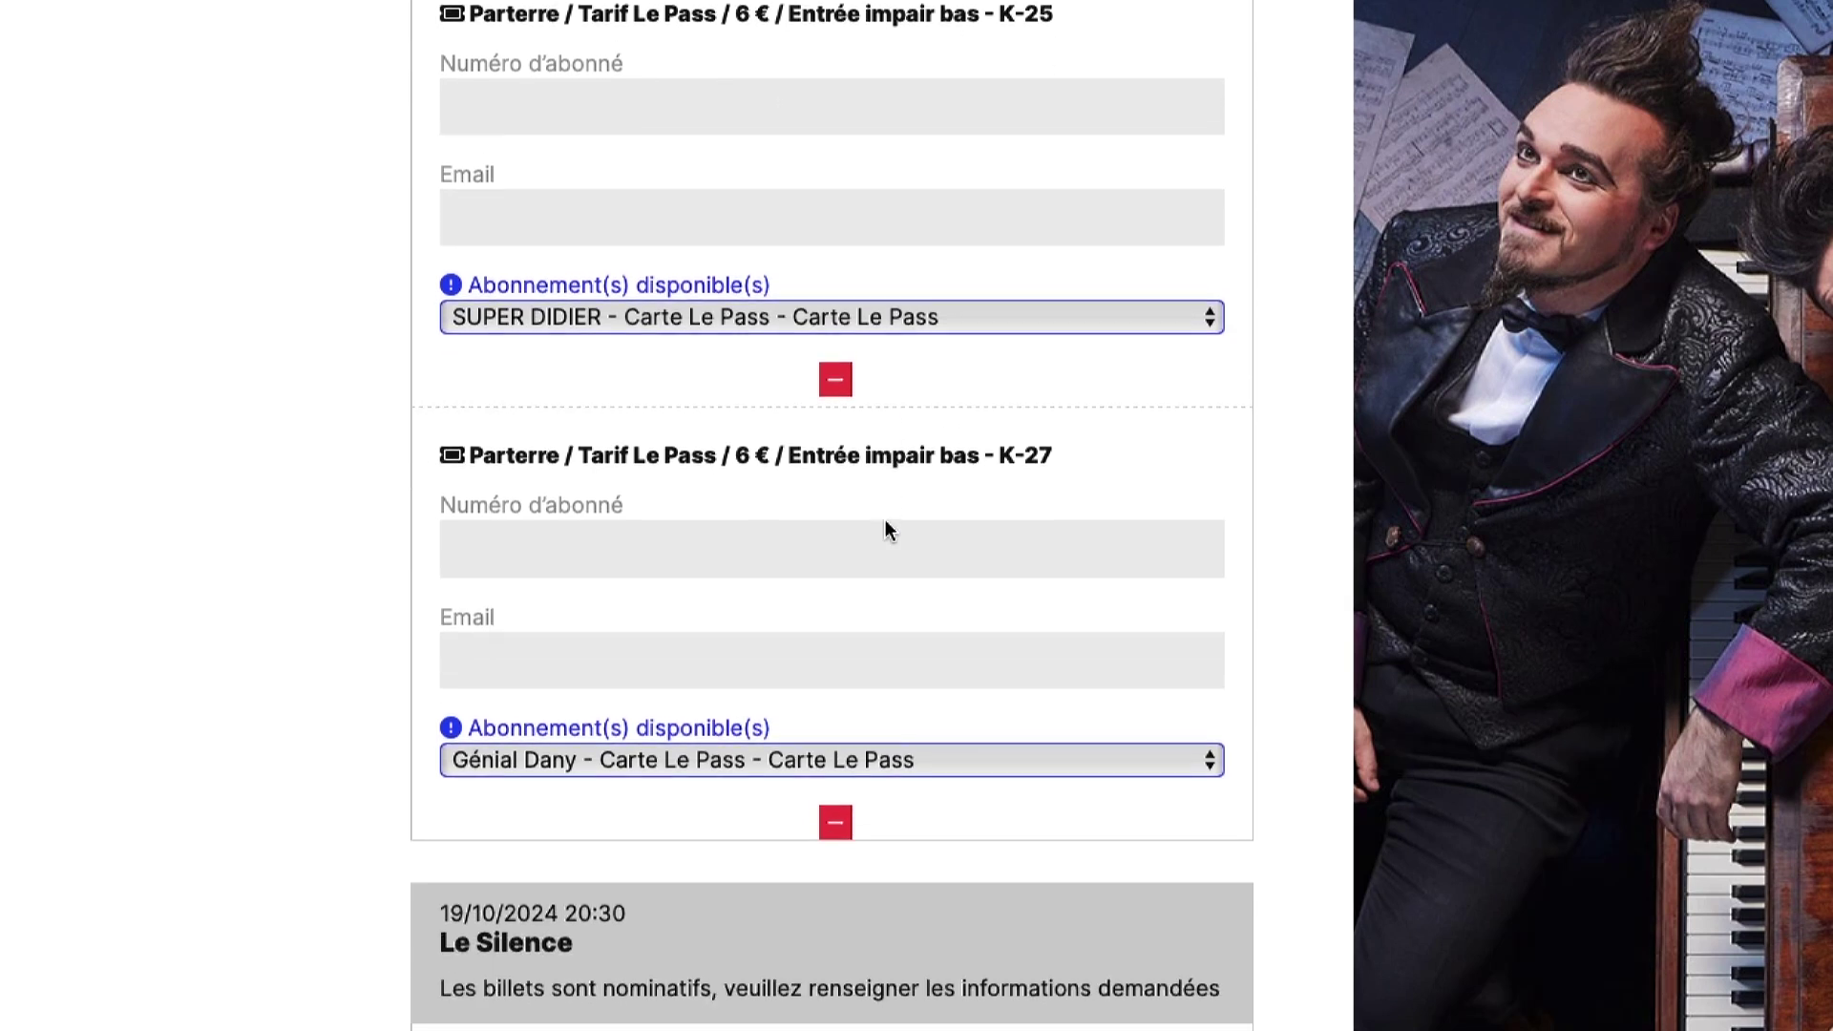
scroll(885, 521, up, 2)
scroll(885, 520, up, 1)
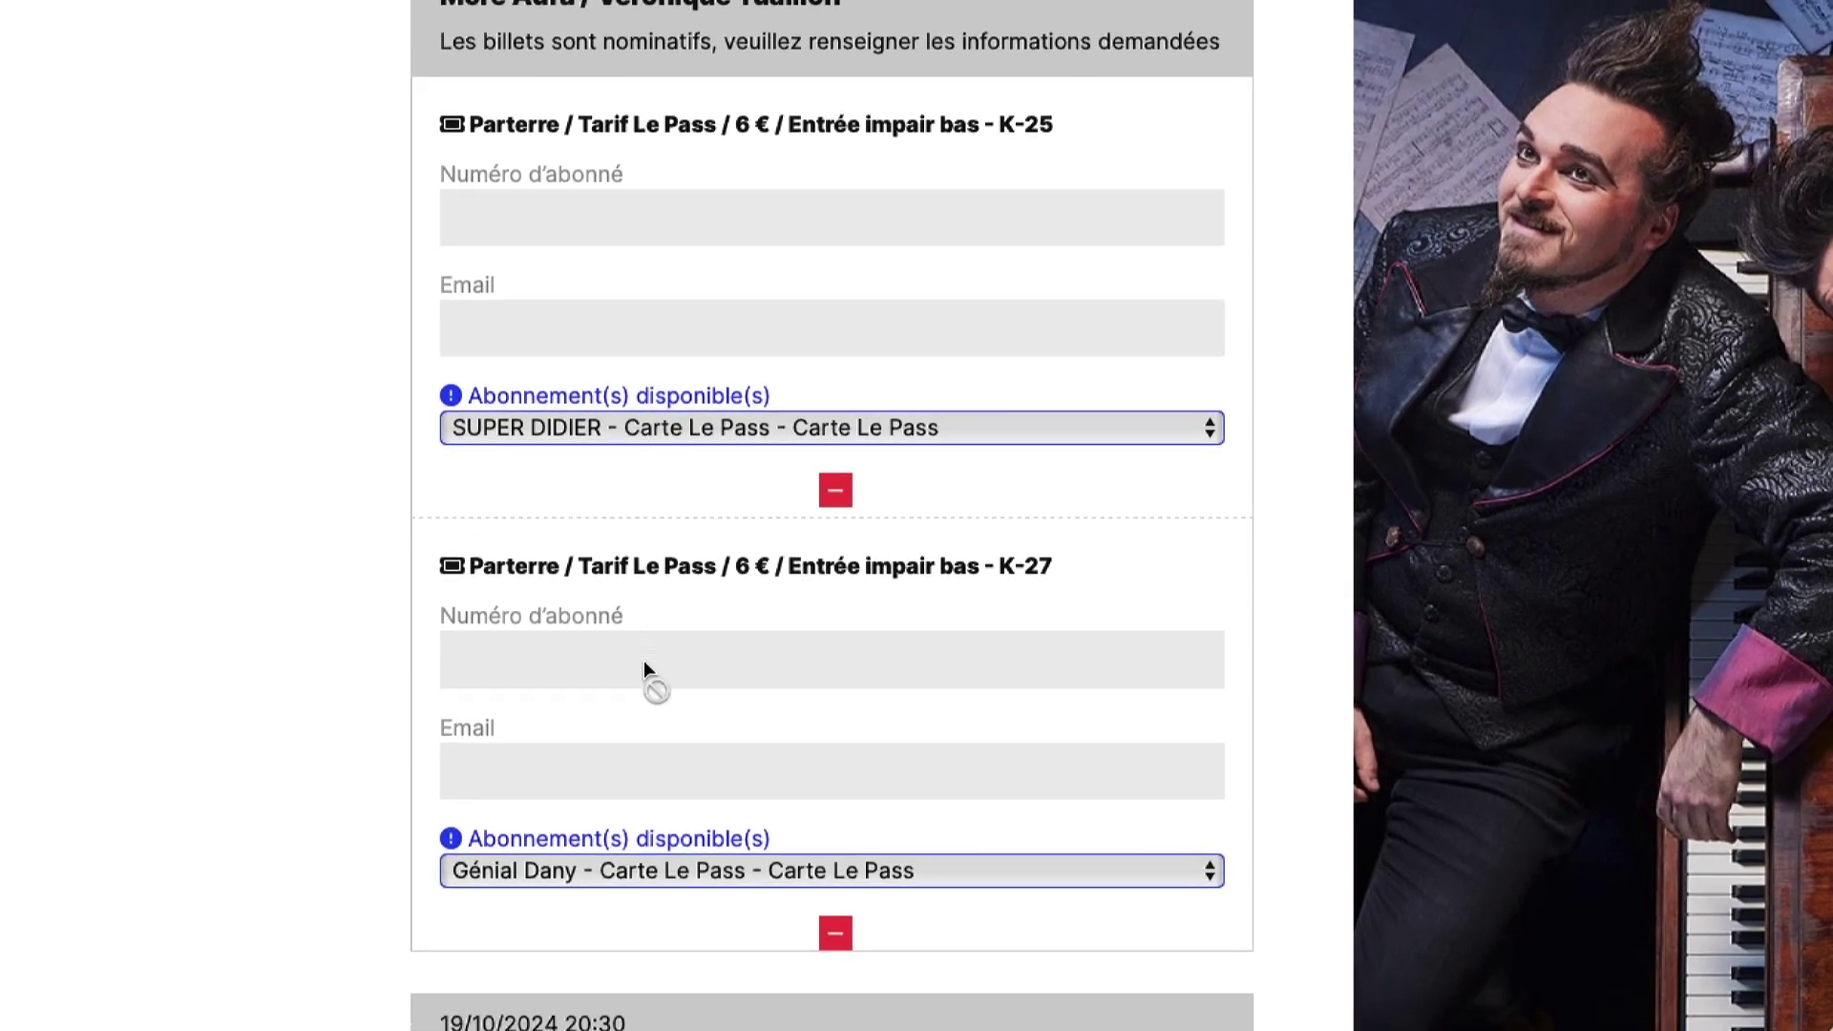
scroll(643, 666, down, 3)
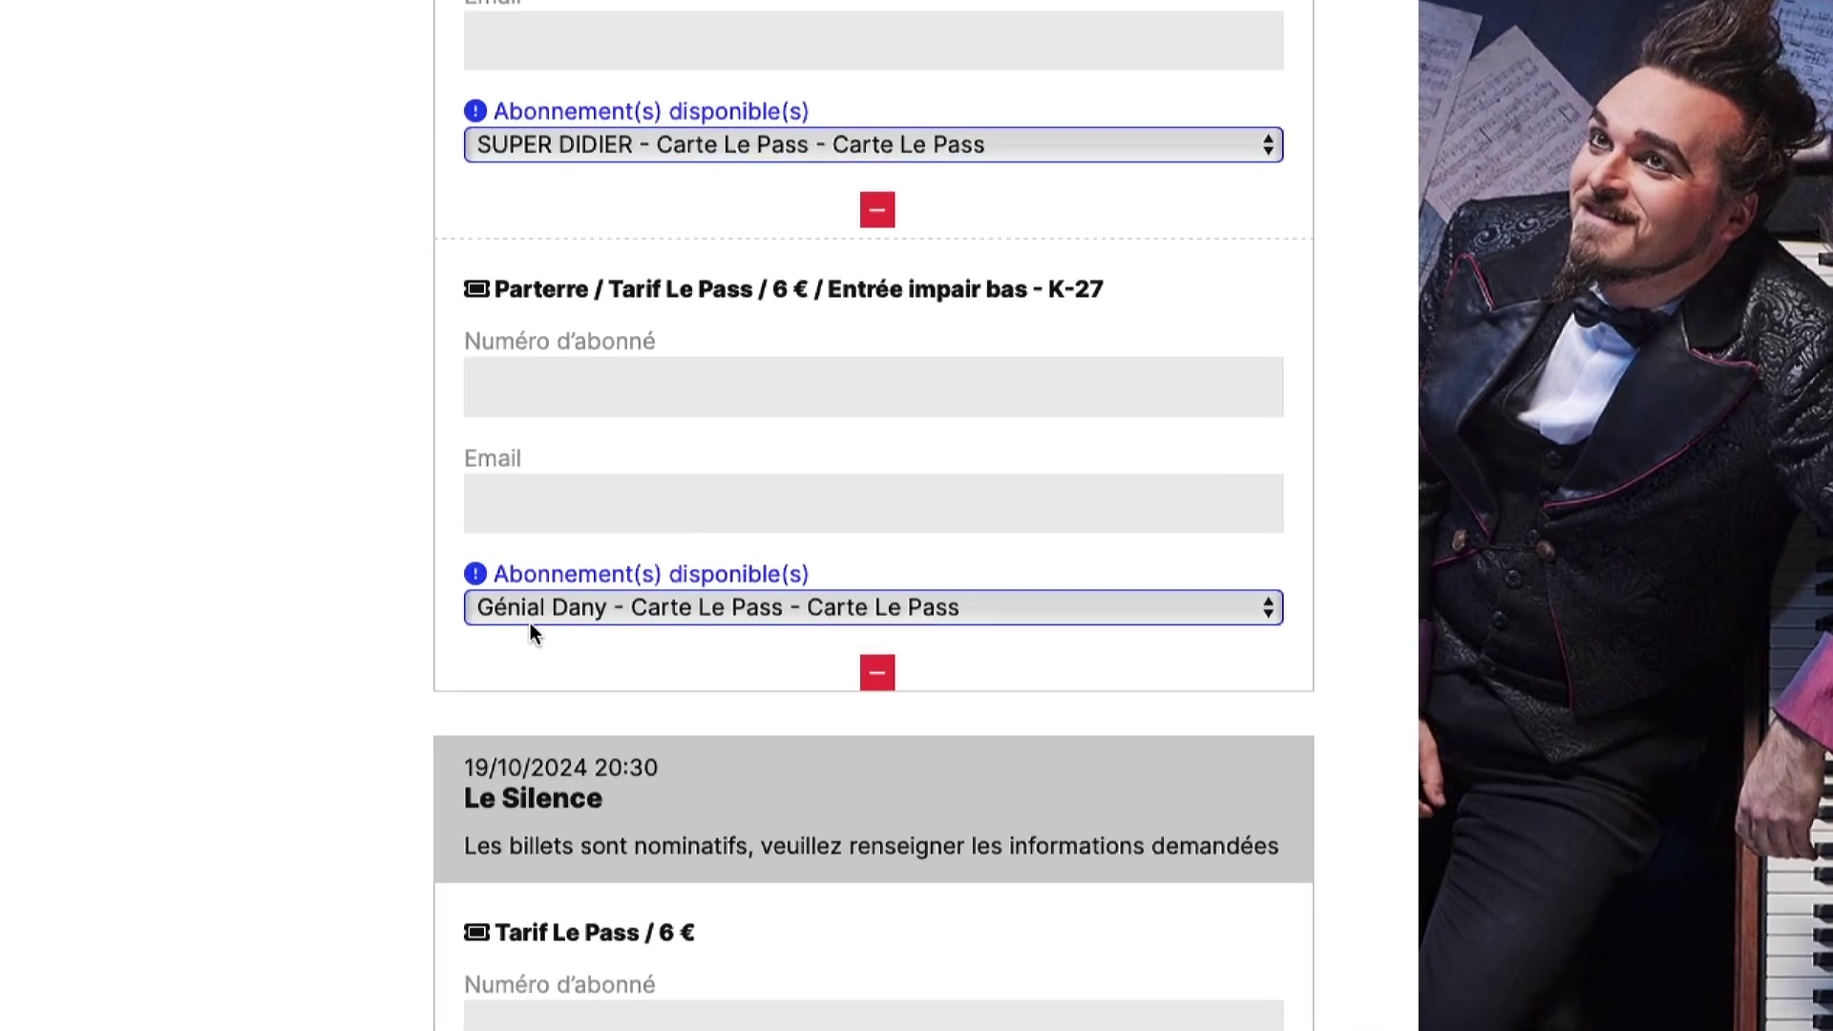
scroll(662, 611, down, 3)
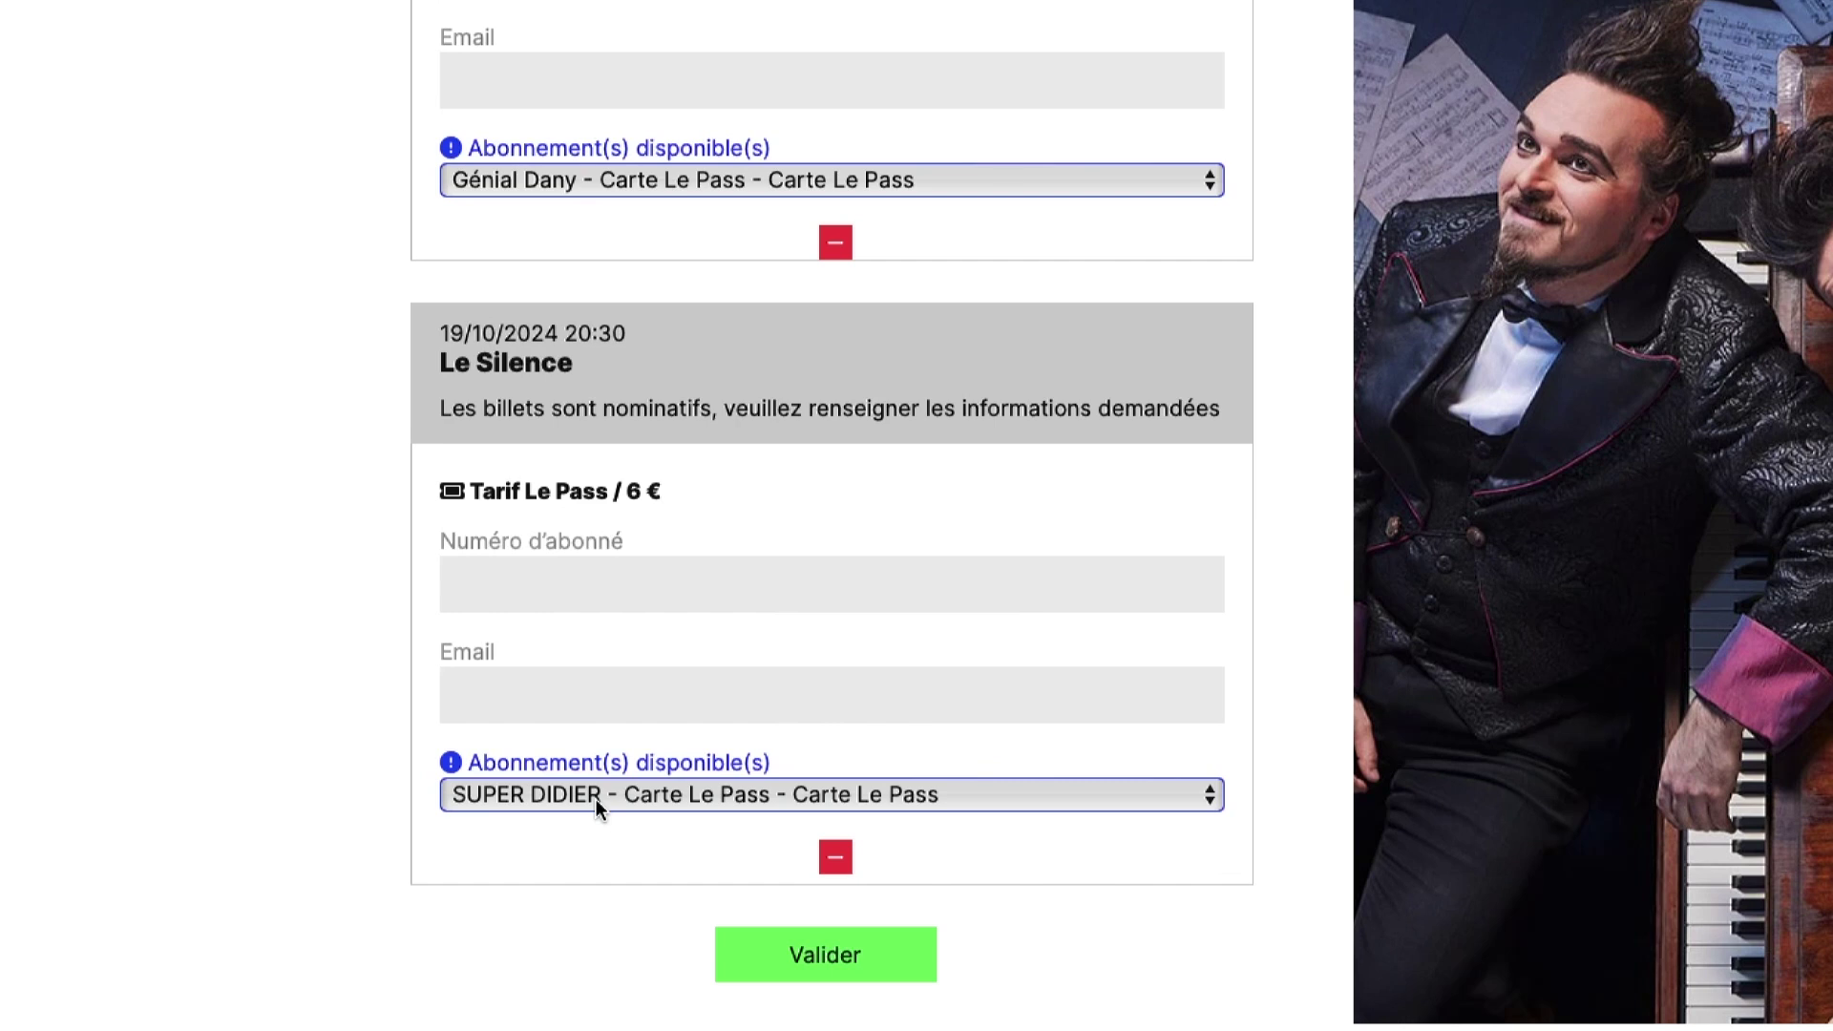
click(596, 799)
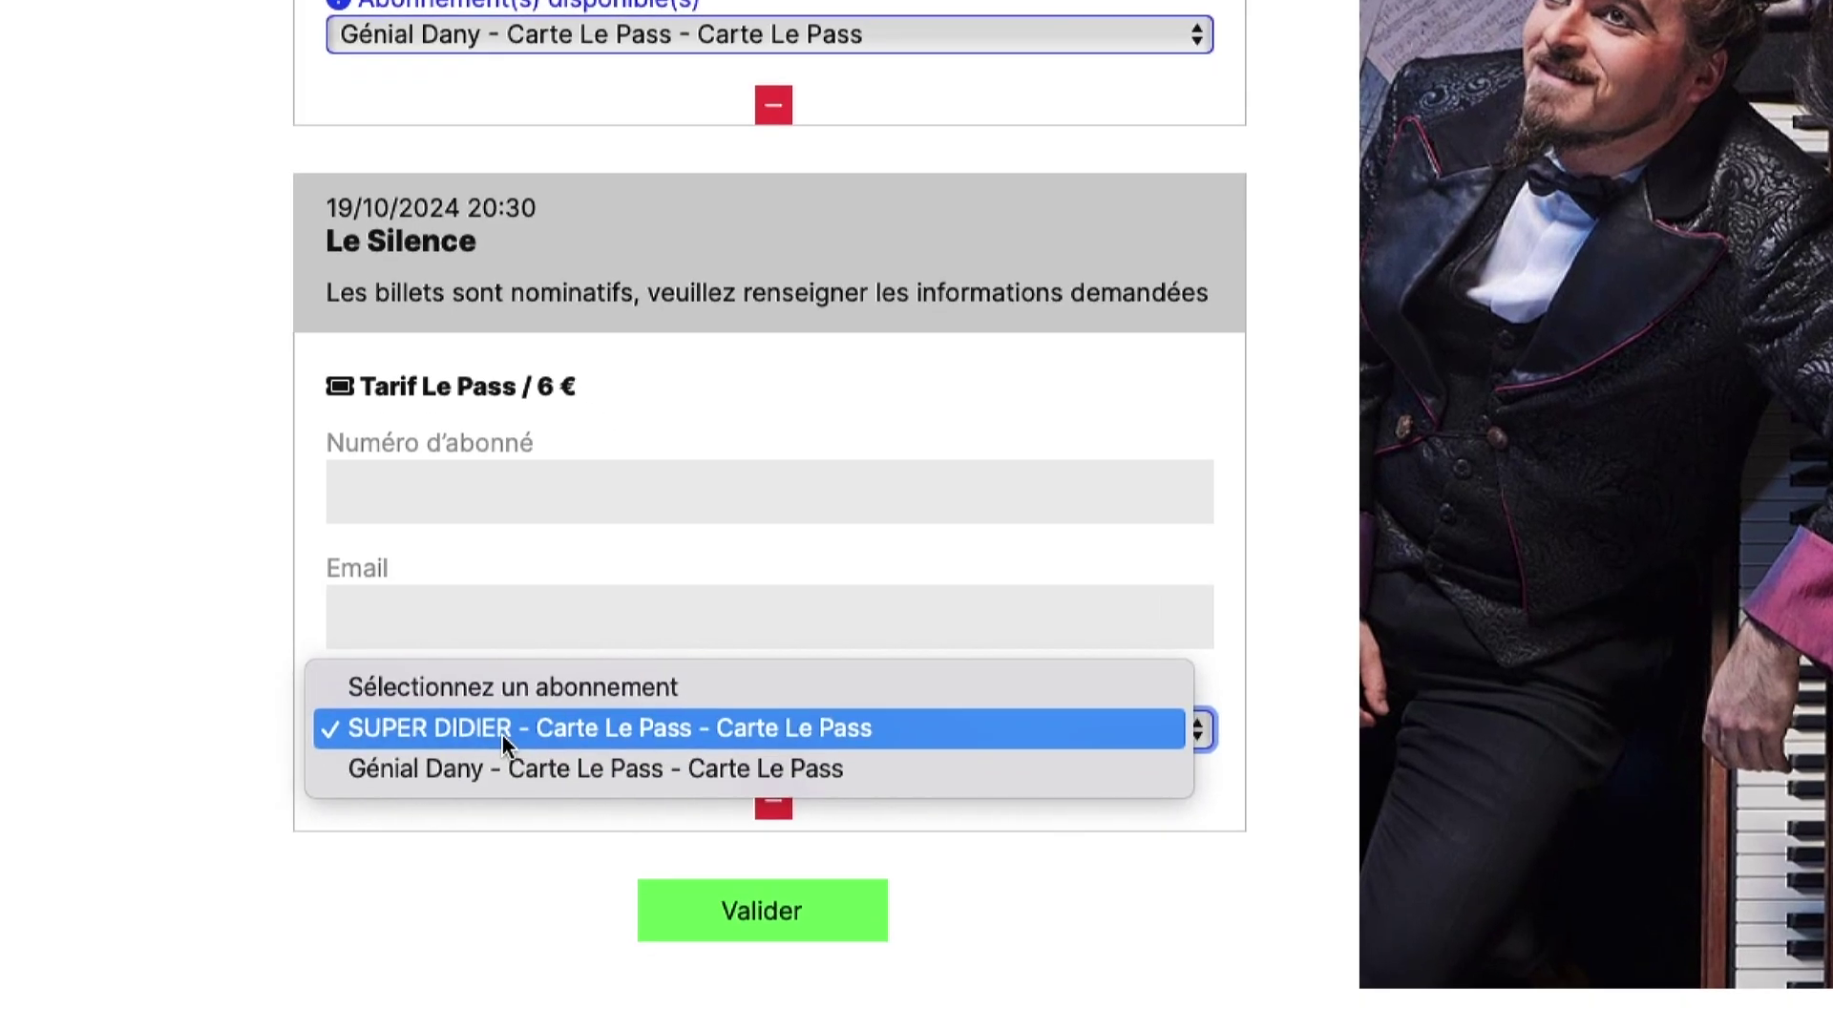
click(512, 774)
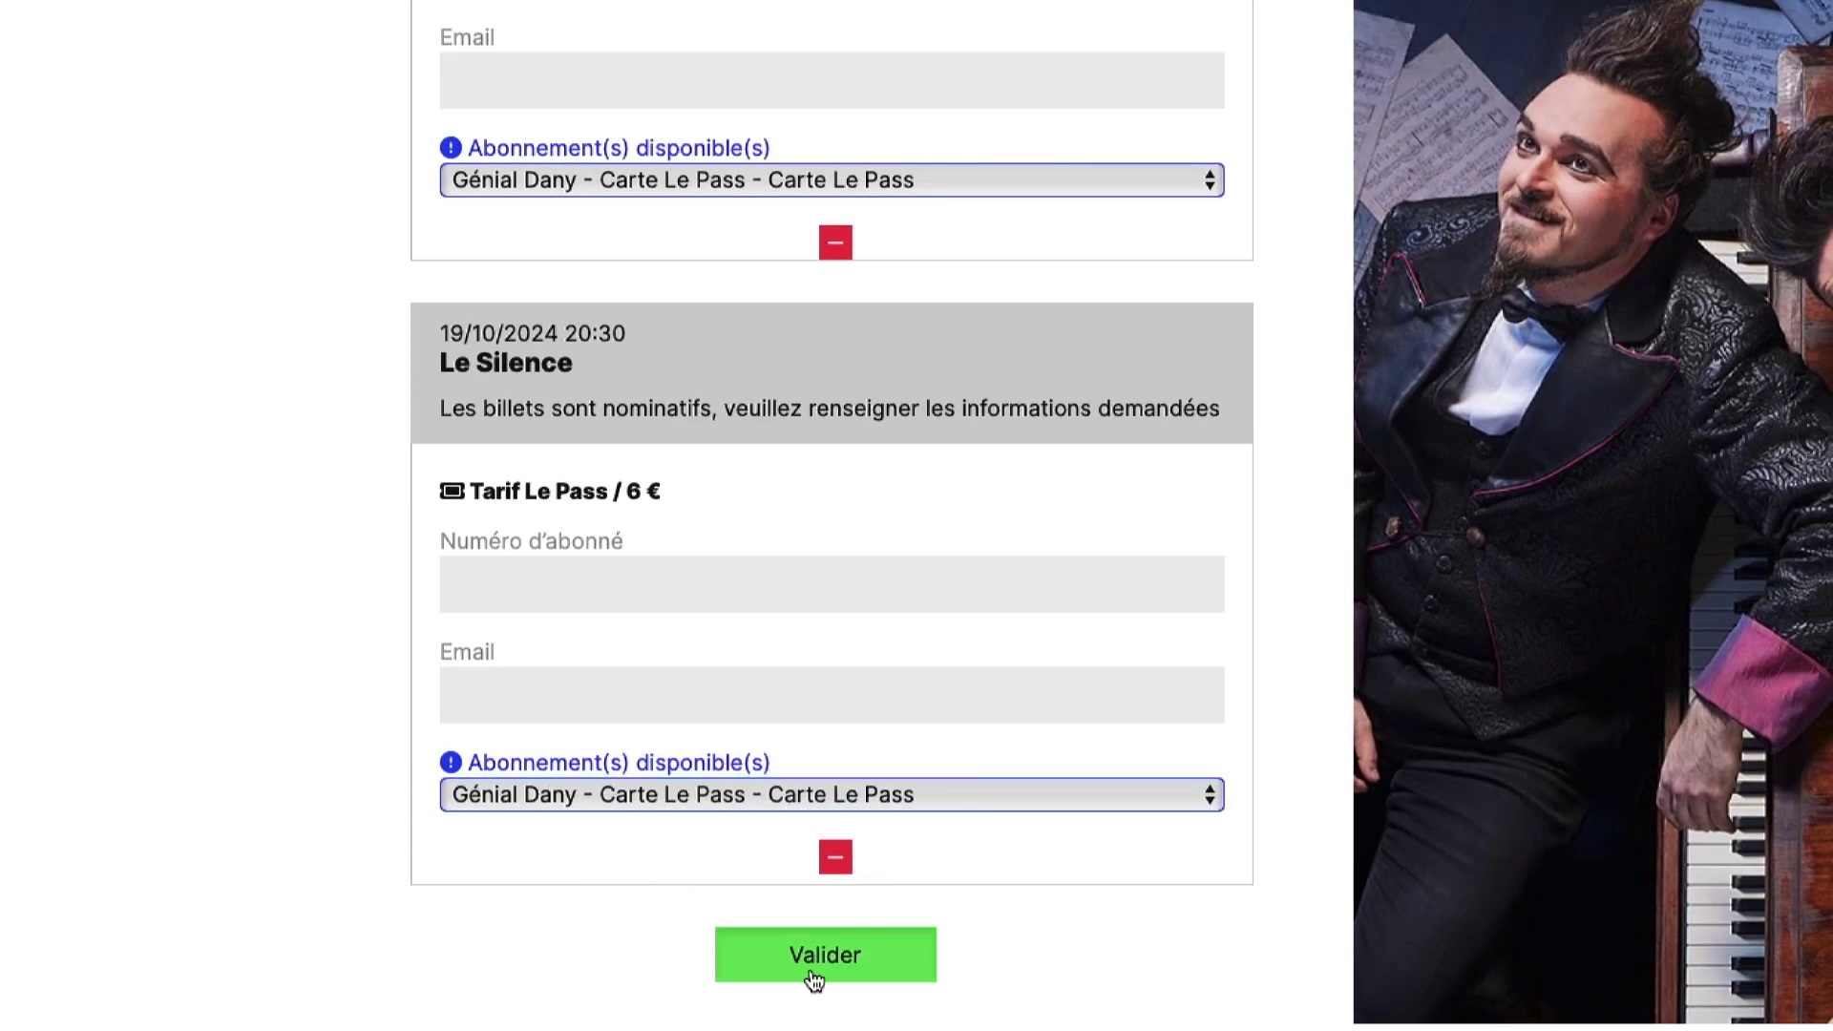
click(958, 802)
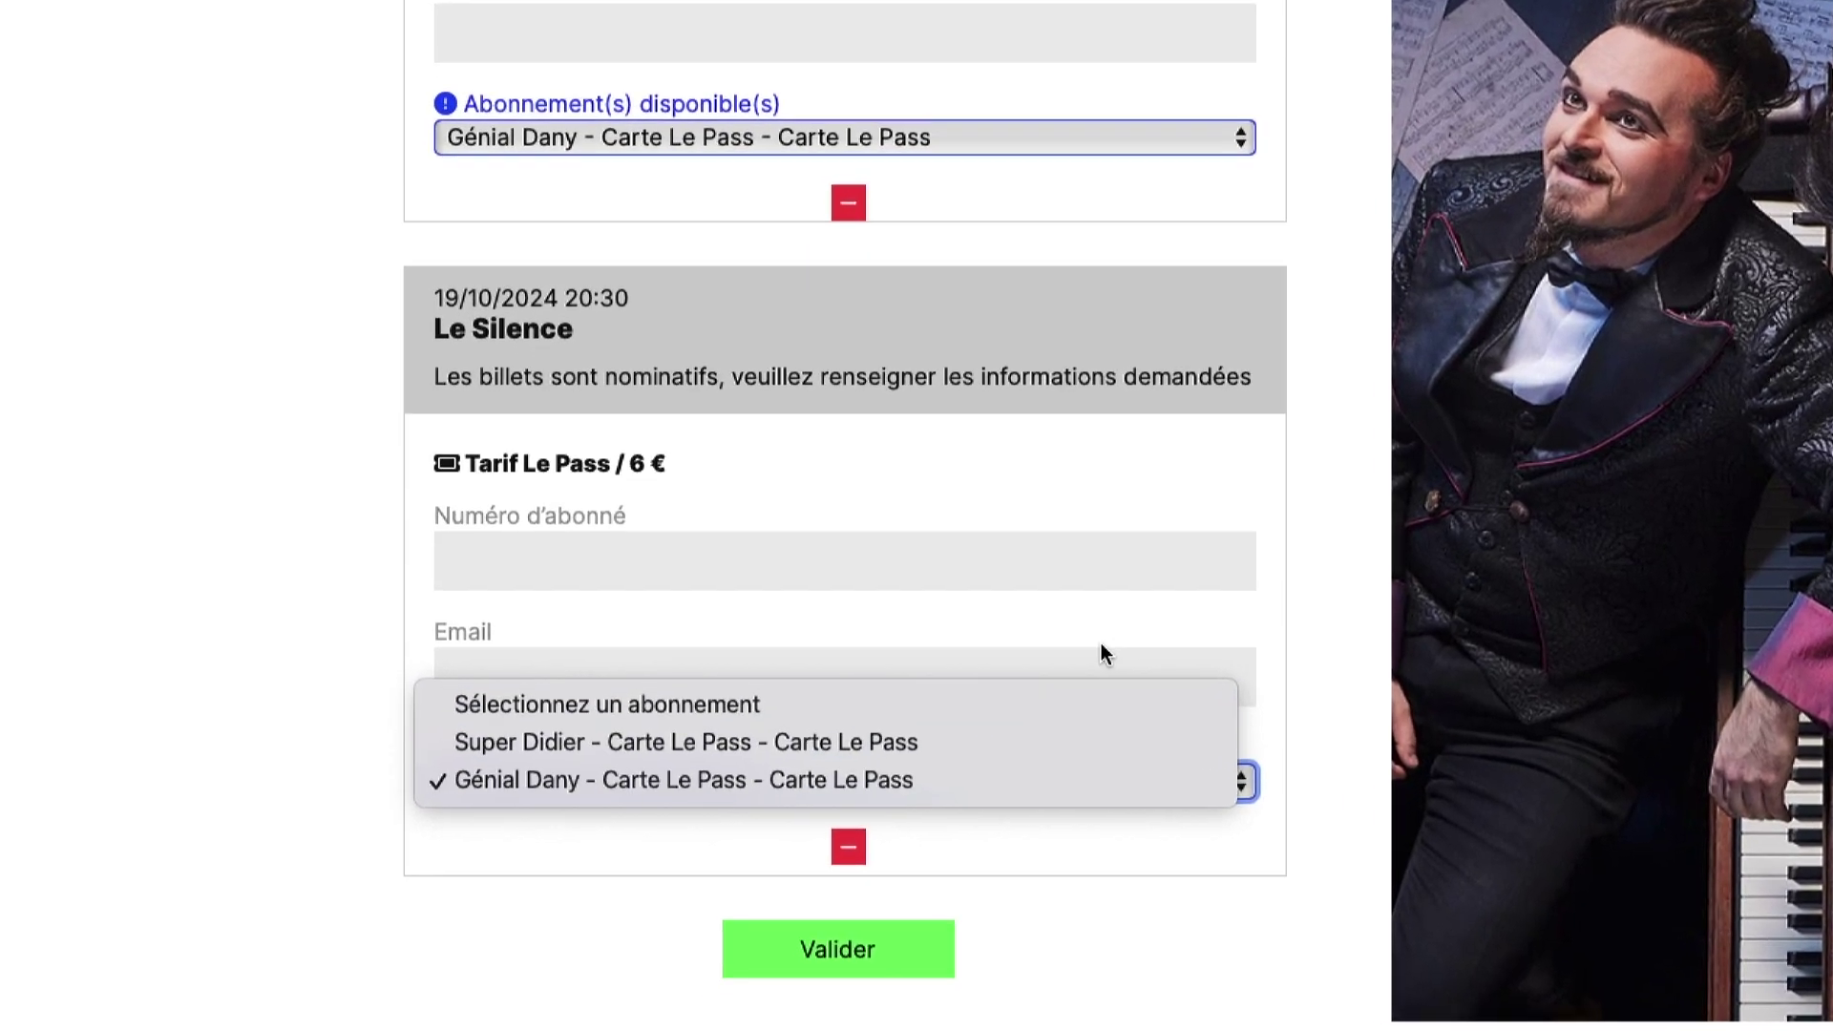
click(1101, 652)
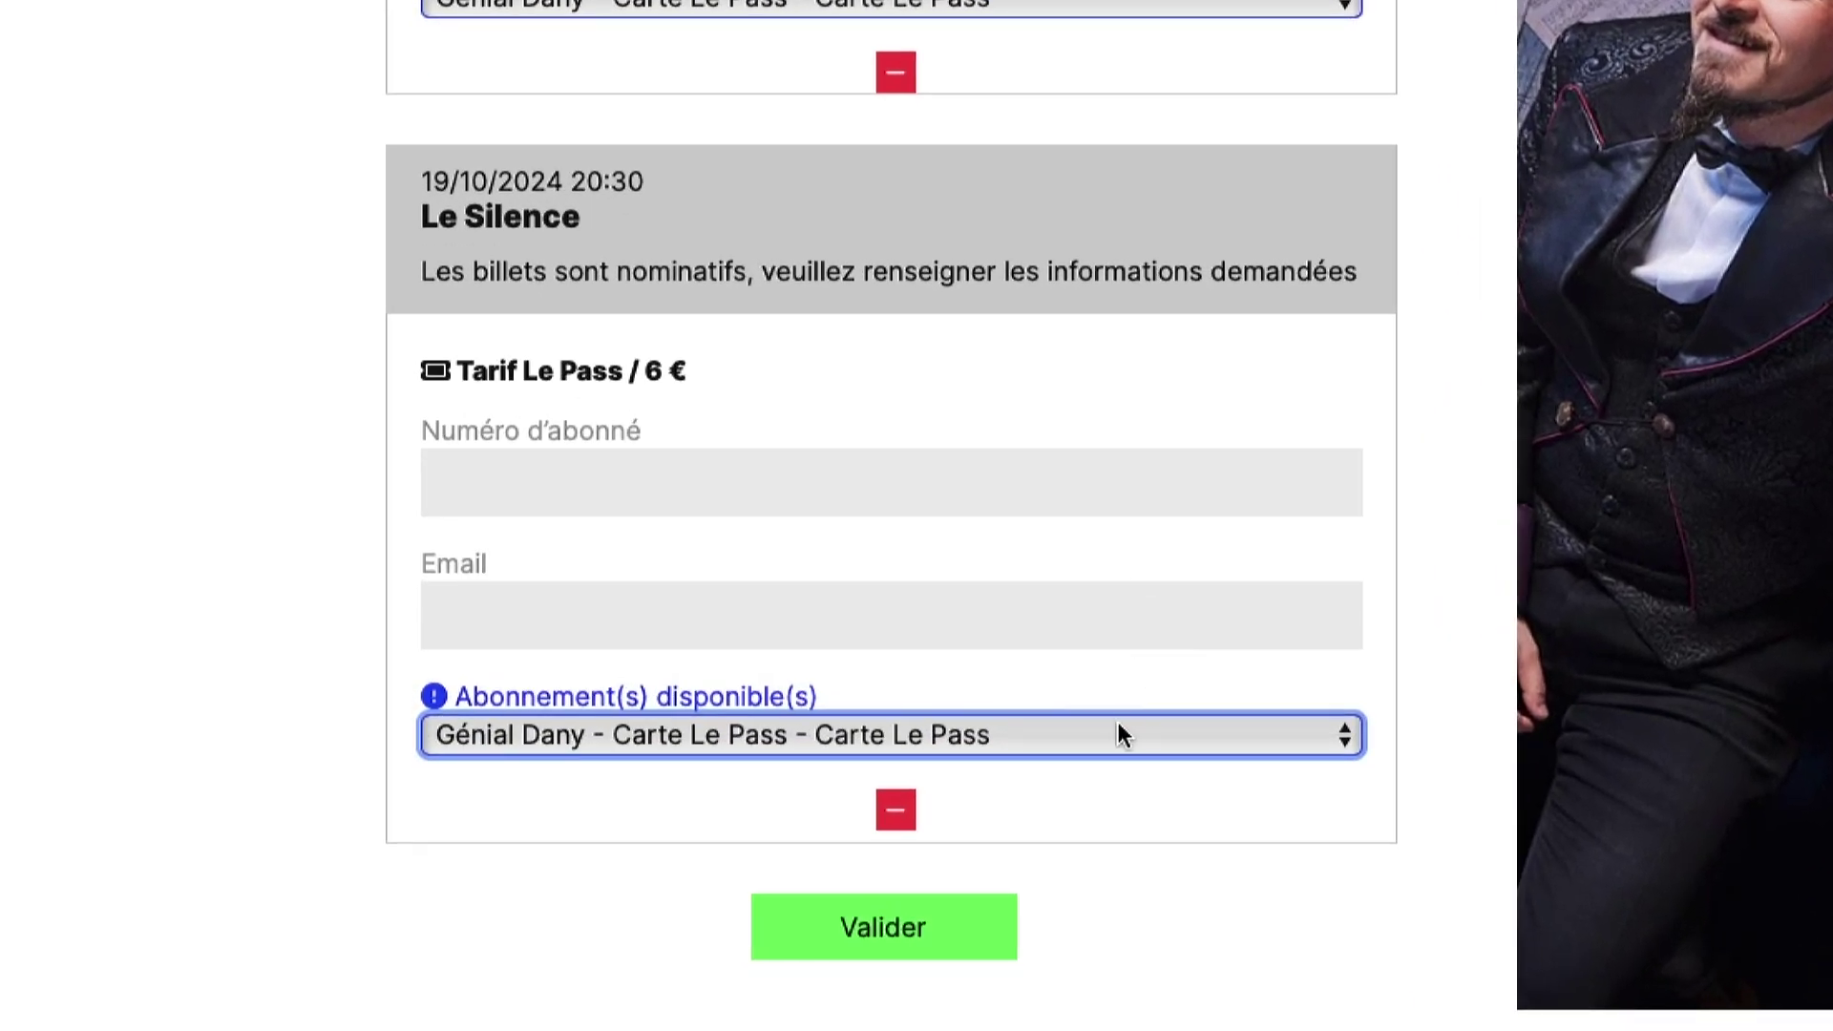
- Reselect the second subscriber for Le Silence and validate the ticket-holder details
click(1045, 781)
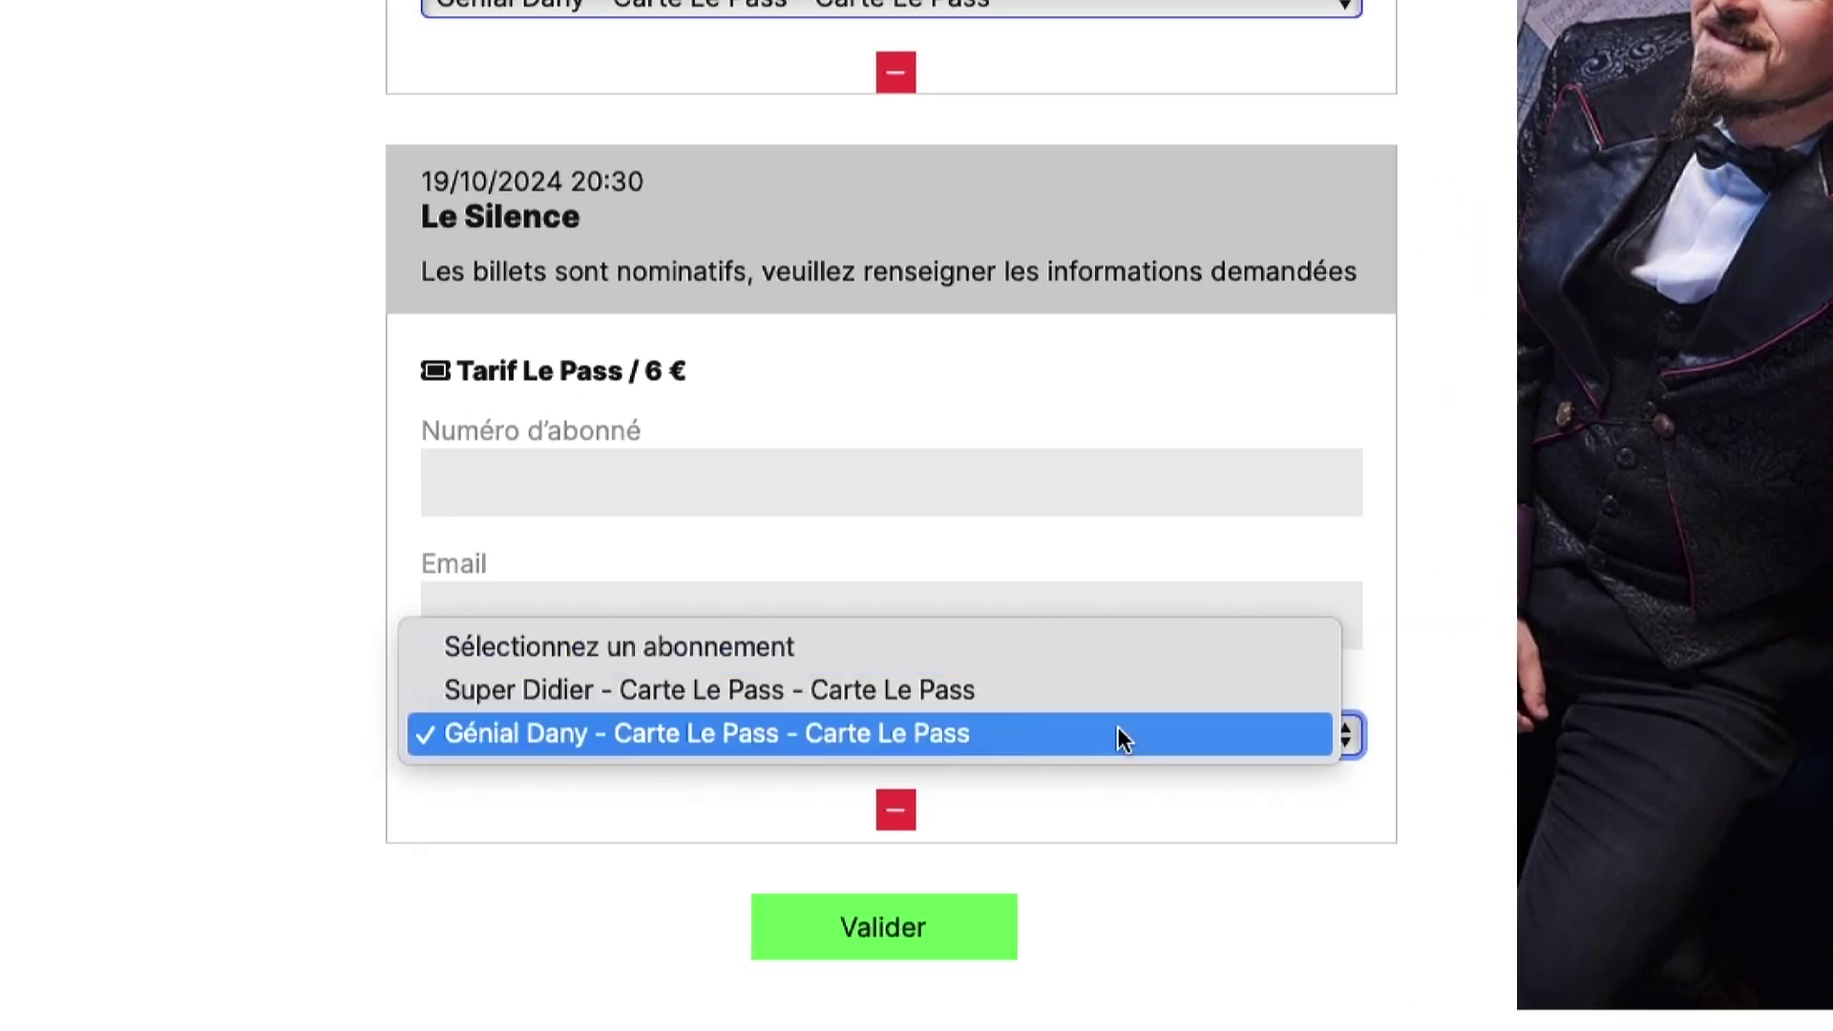
click(1016, 659)
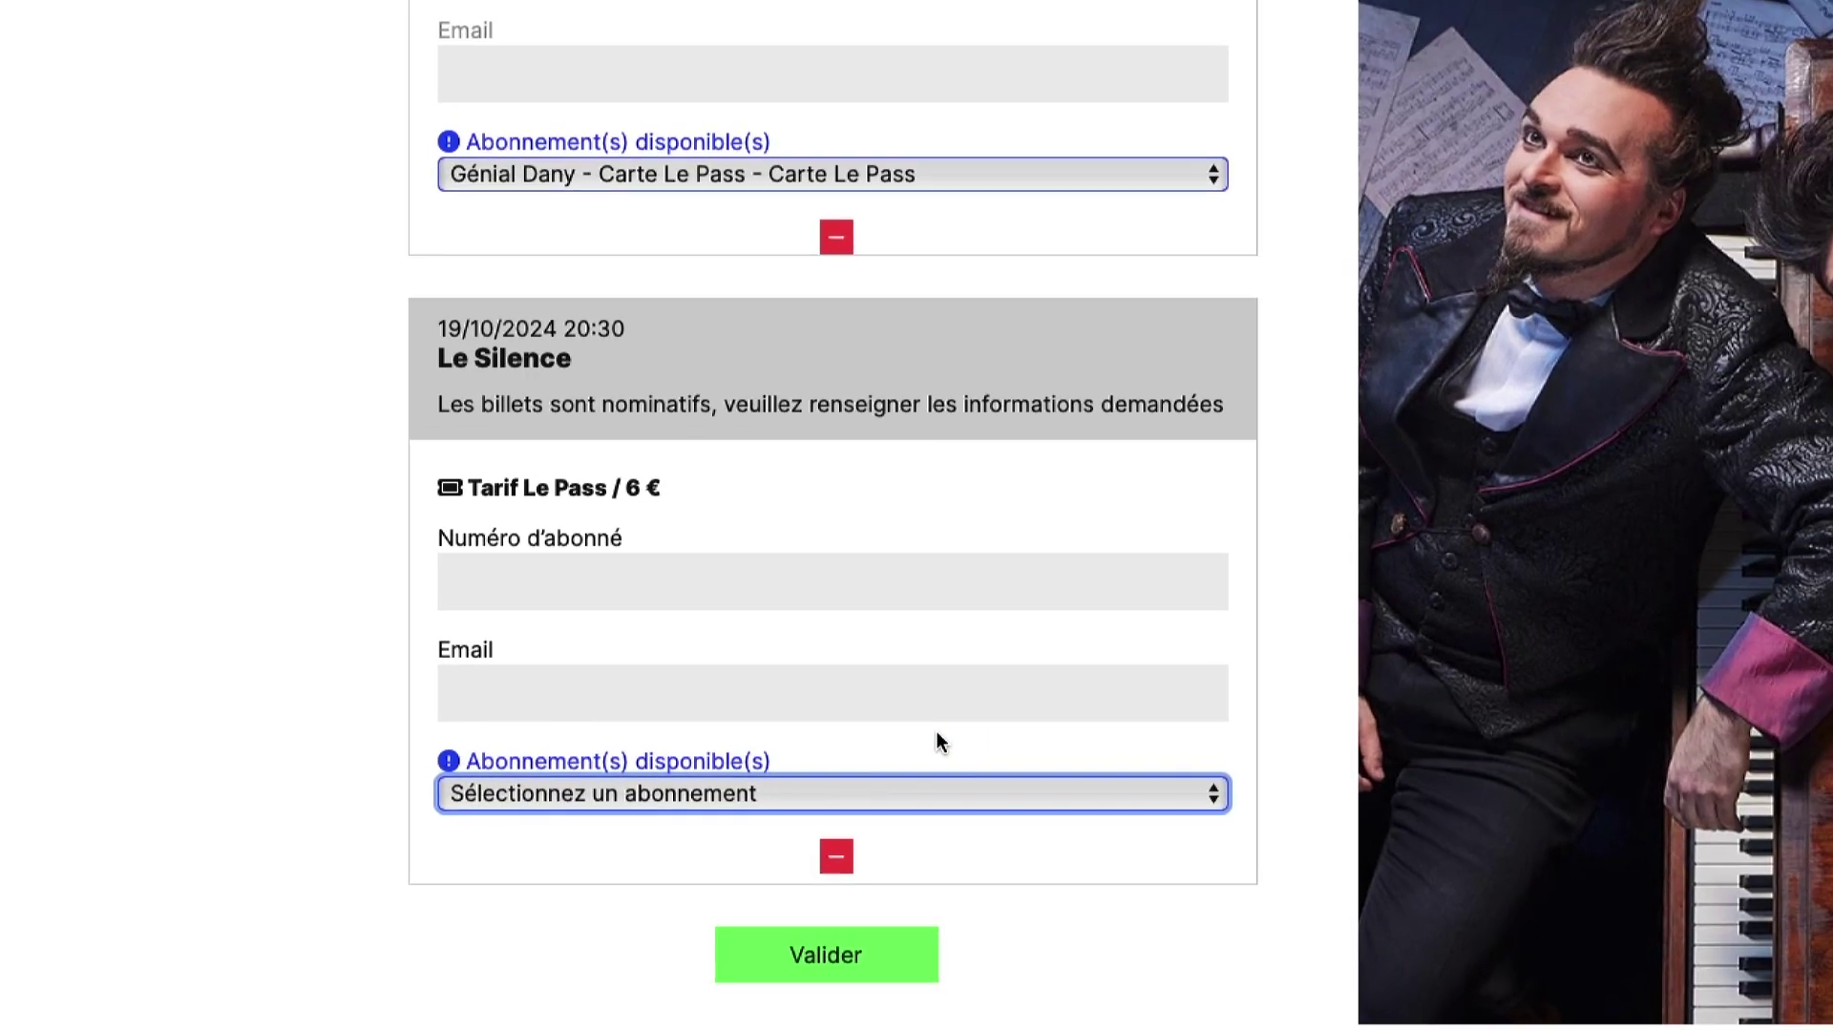
click(635, 577)
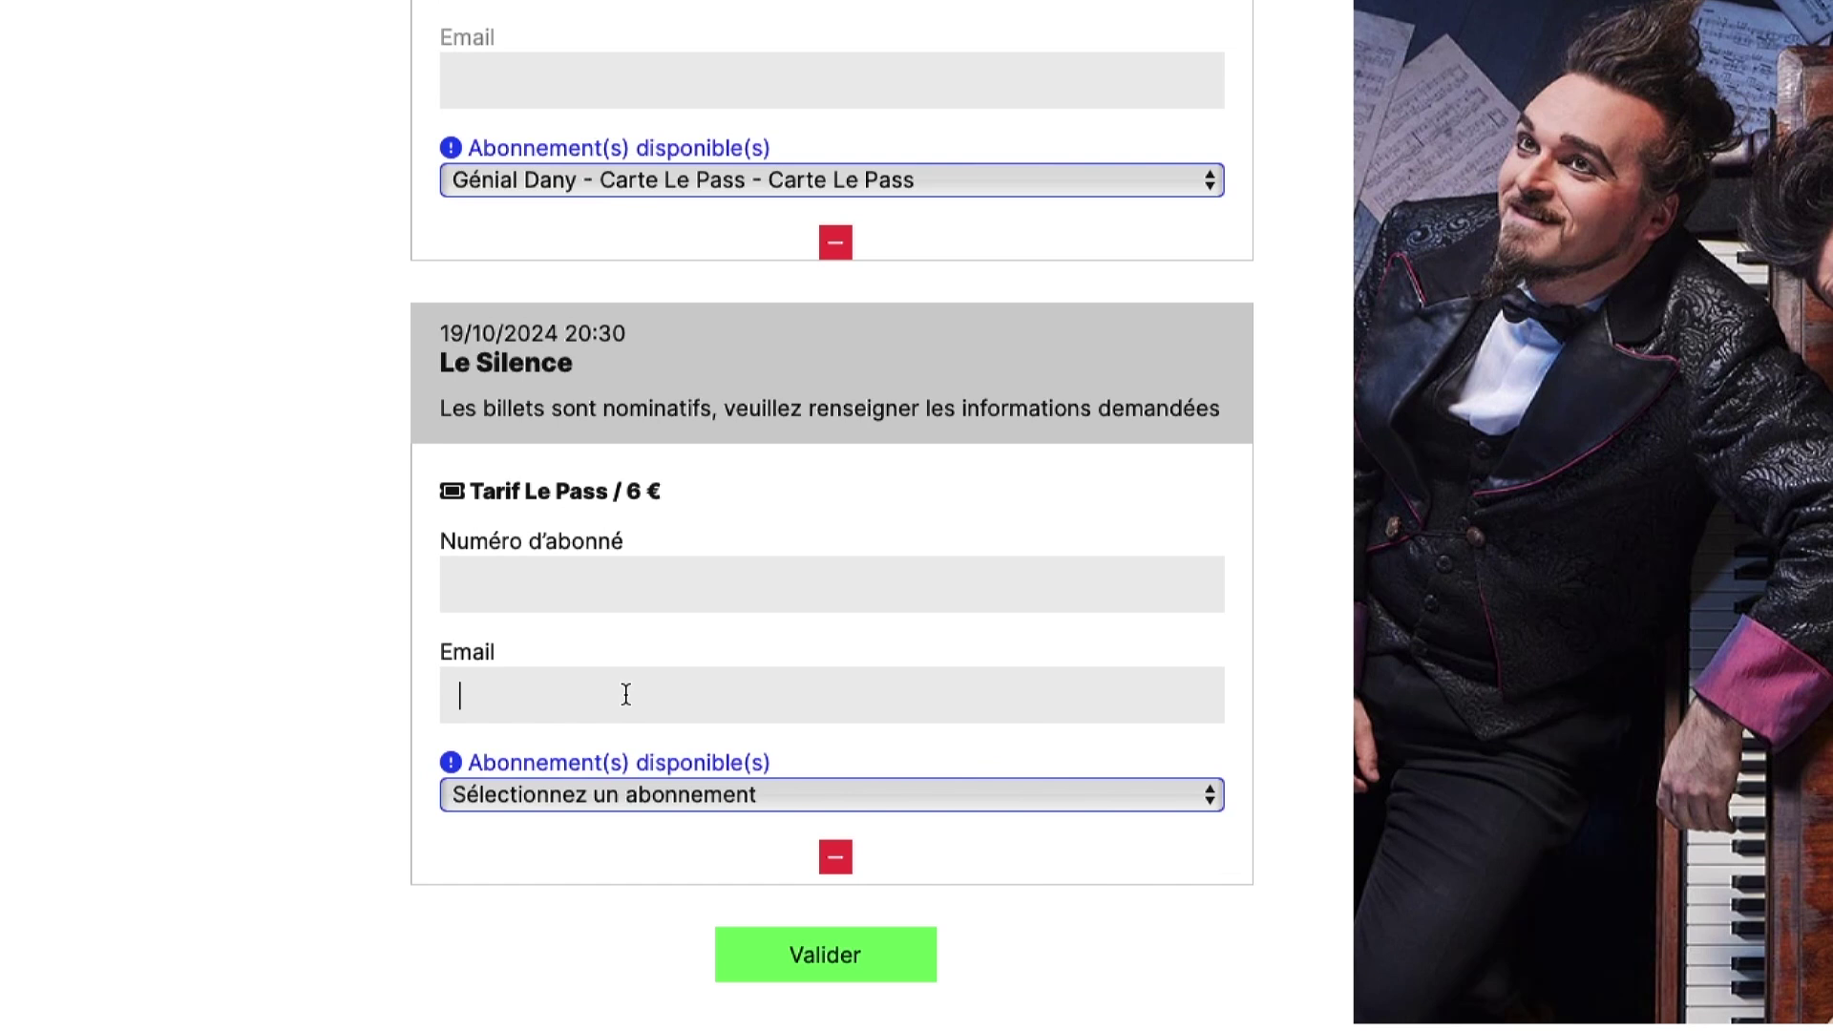
click(636, 799)
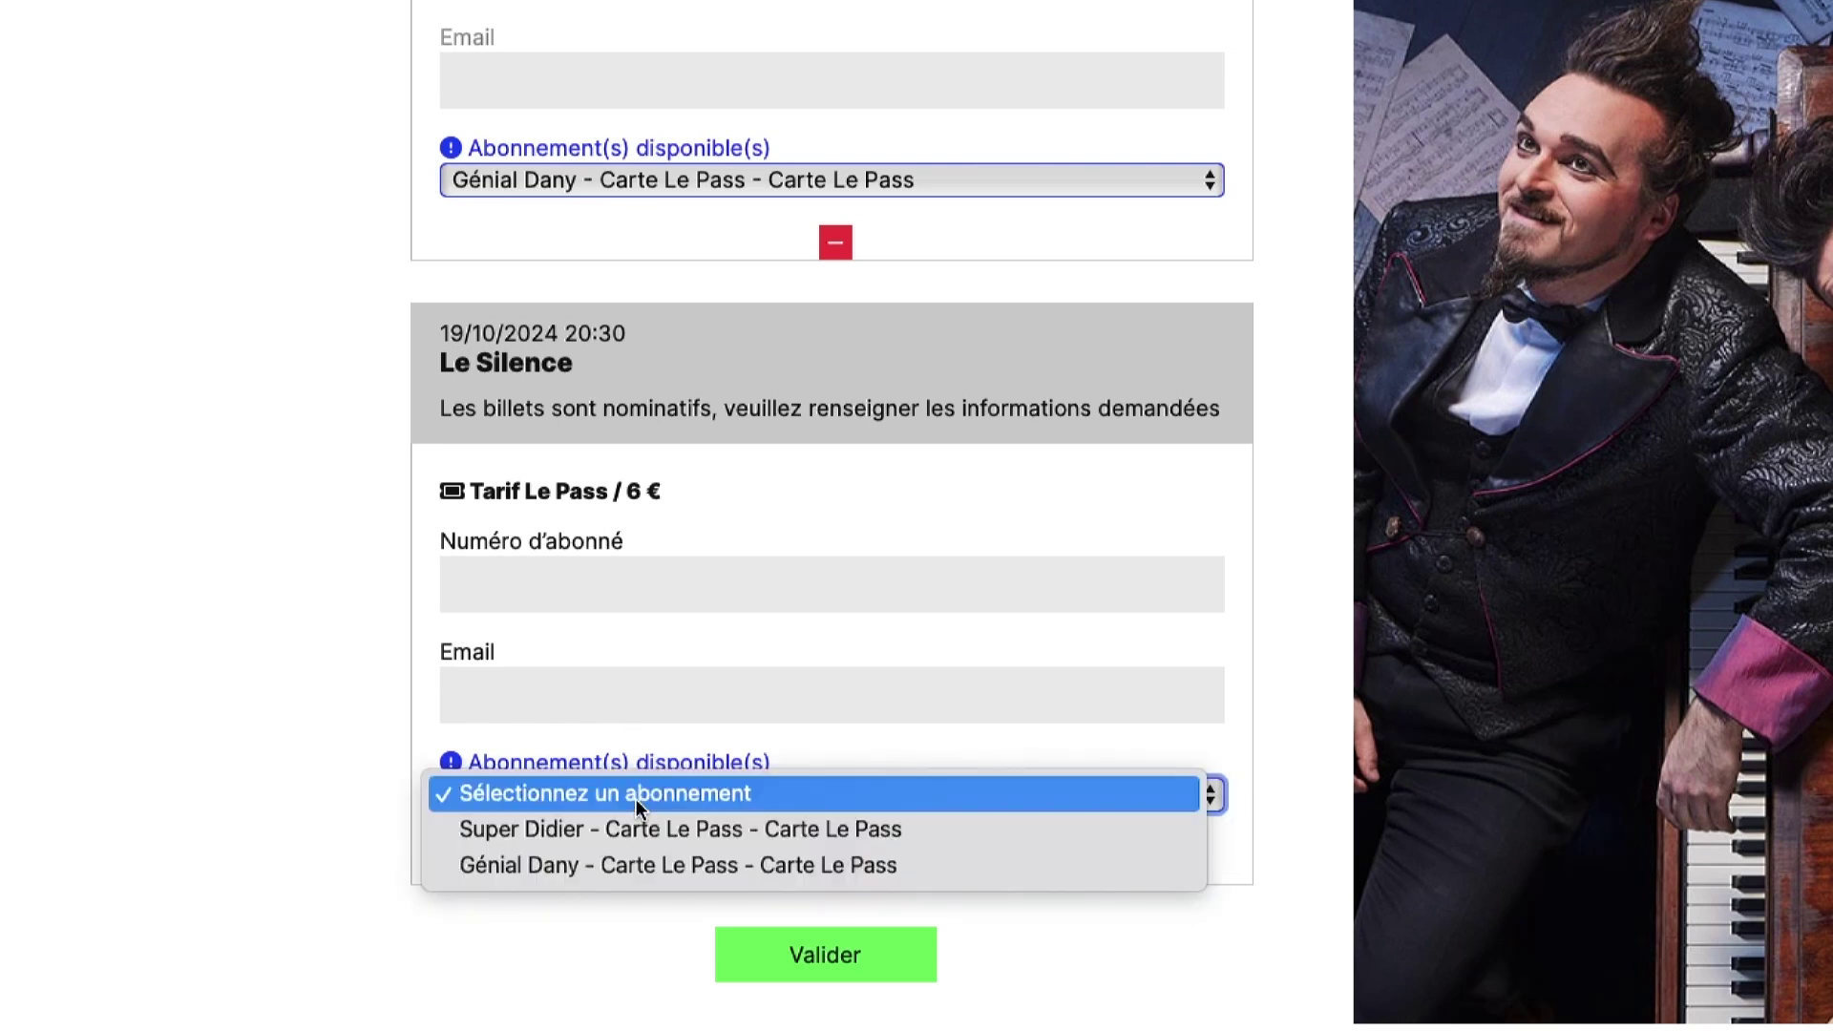
click(643, 869)
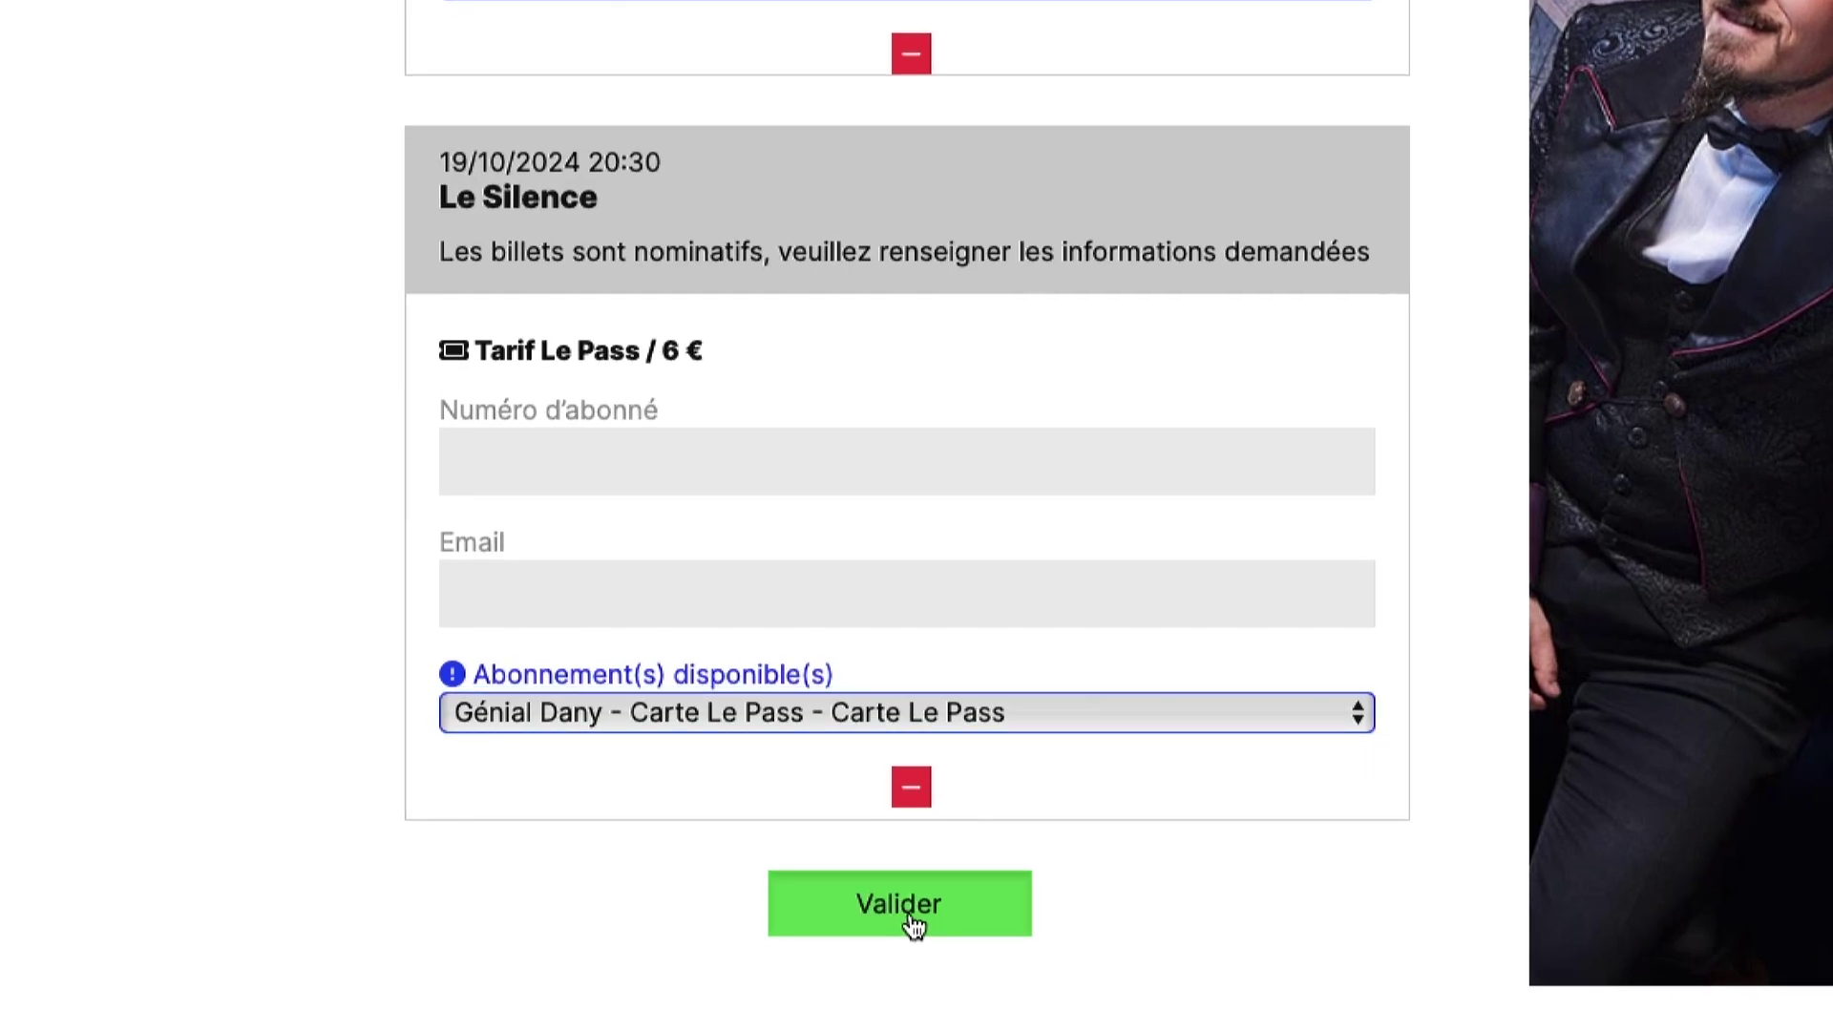
click(914, 925)
- Accept the general terms of sale to complete the Le Pass order
scroll(418, 725, down, 1)
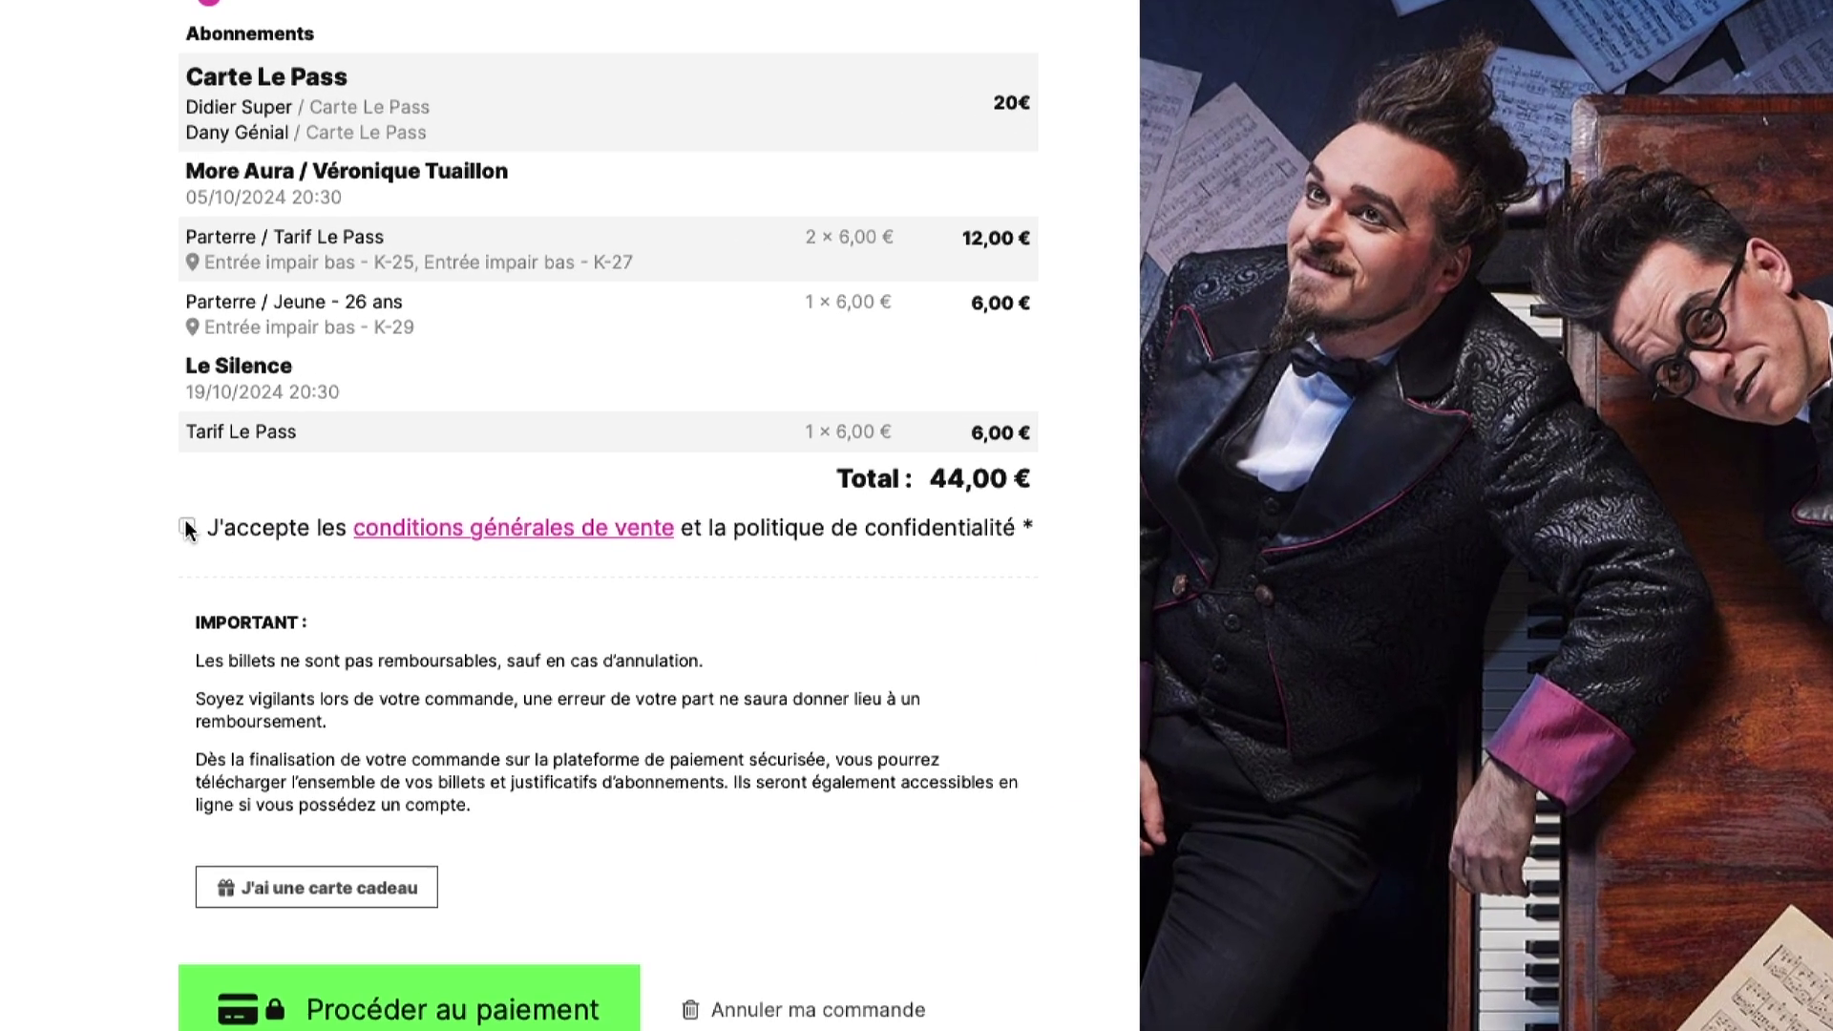
click(224, 522)
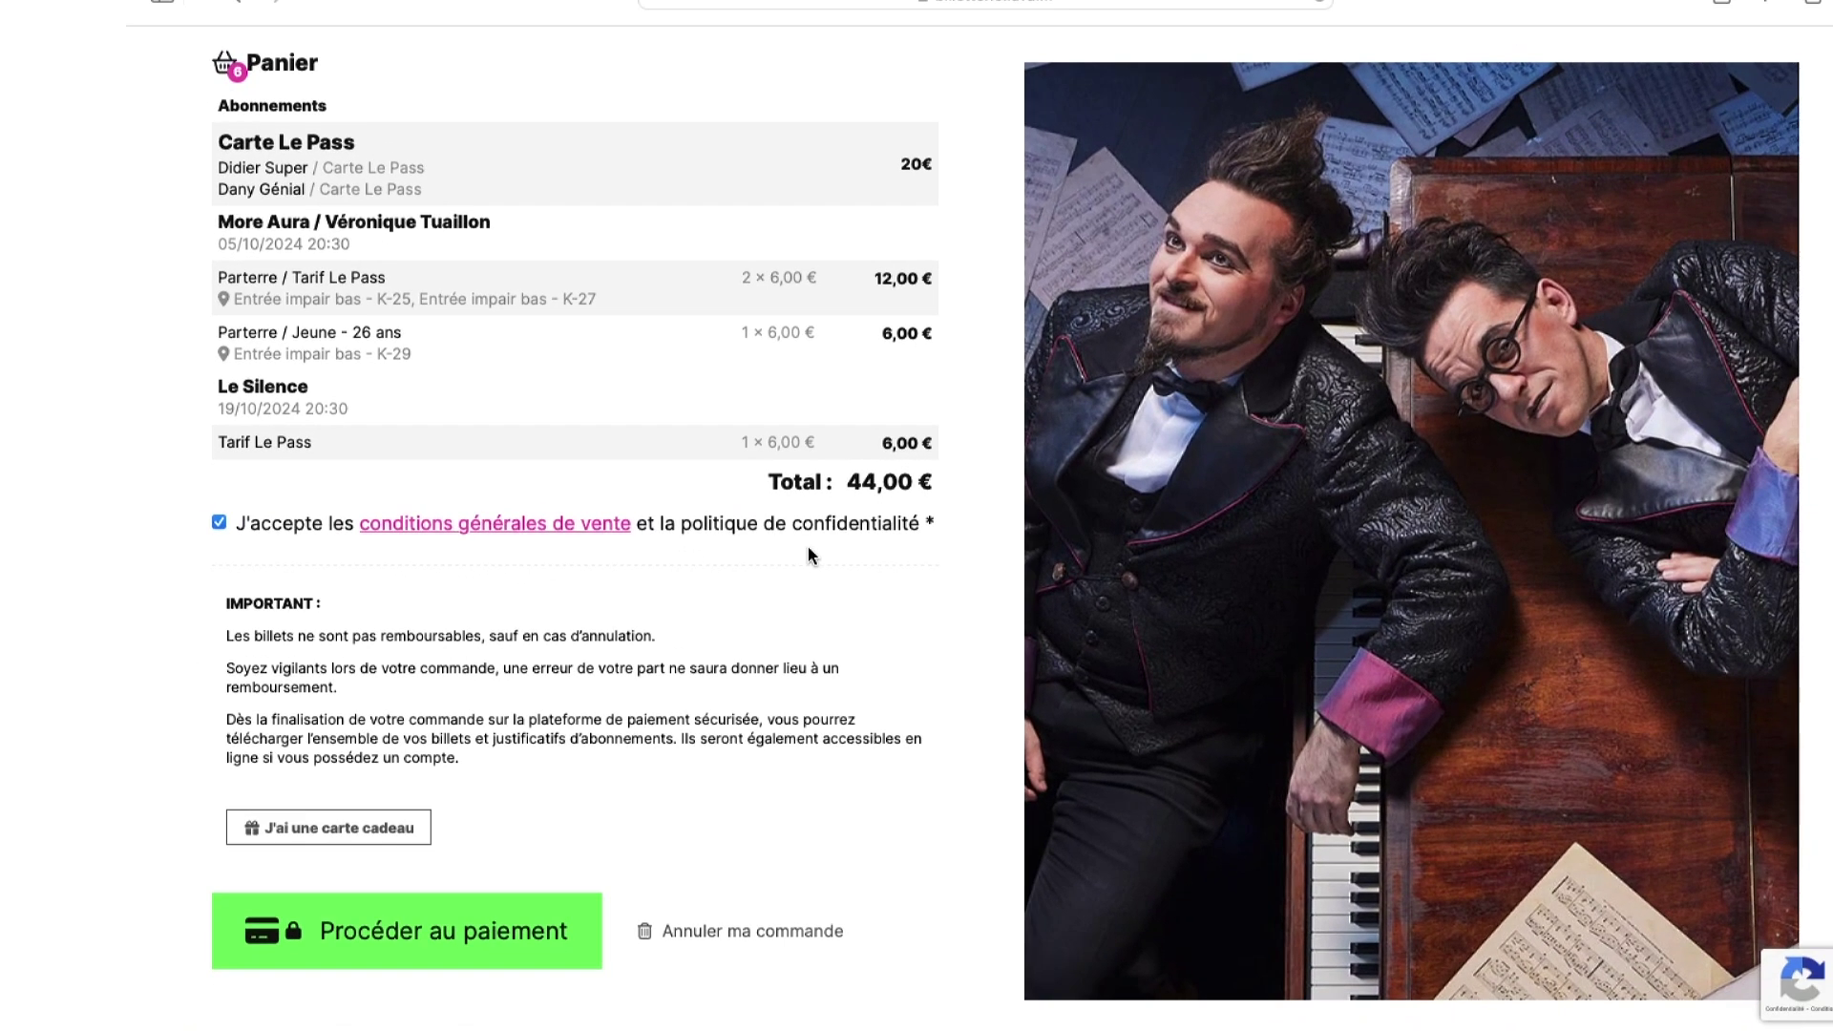
scroll(822, 548, down, 1)
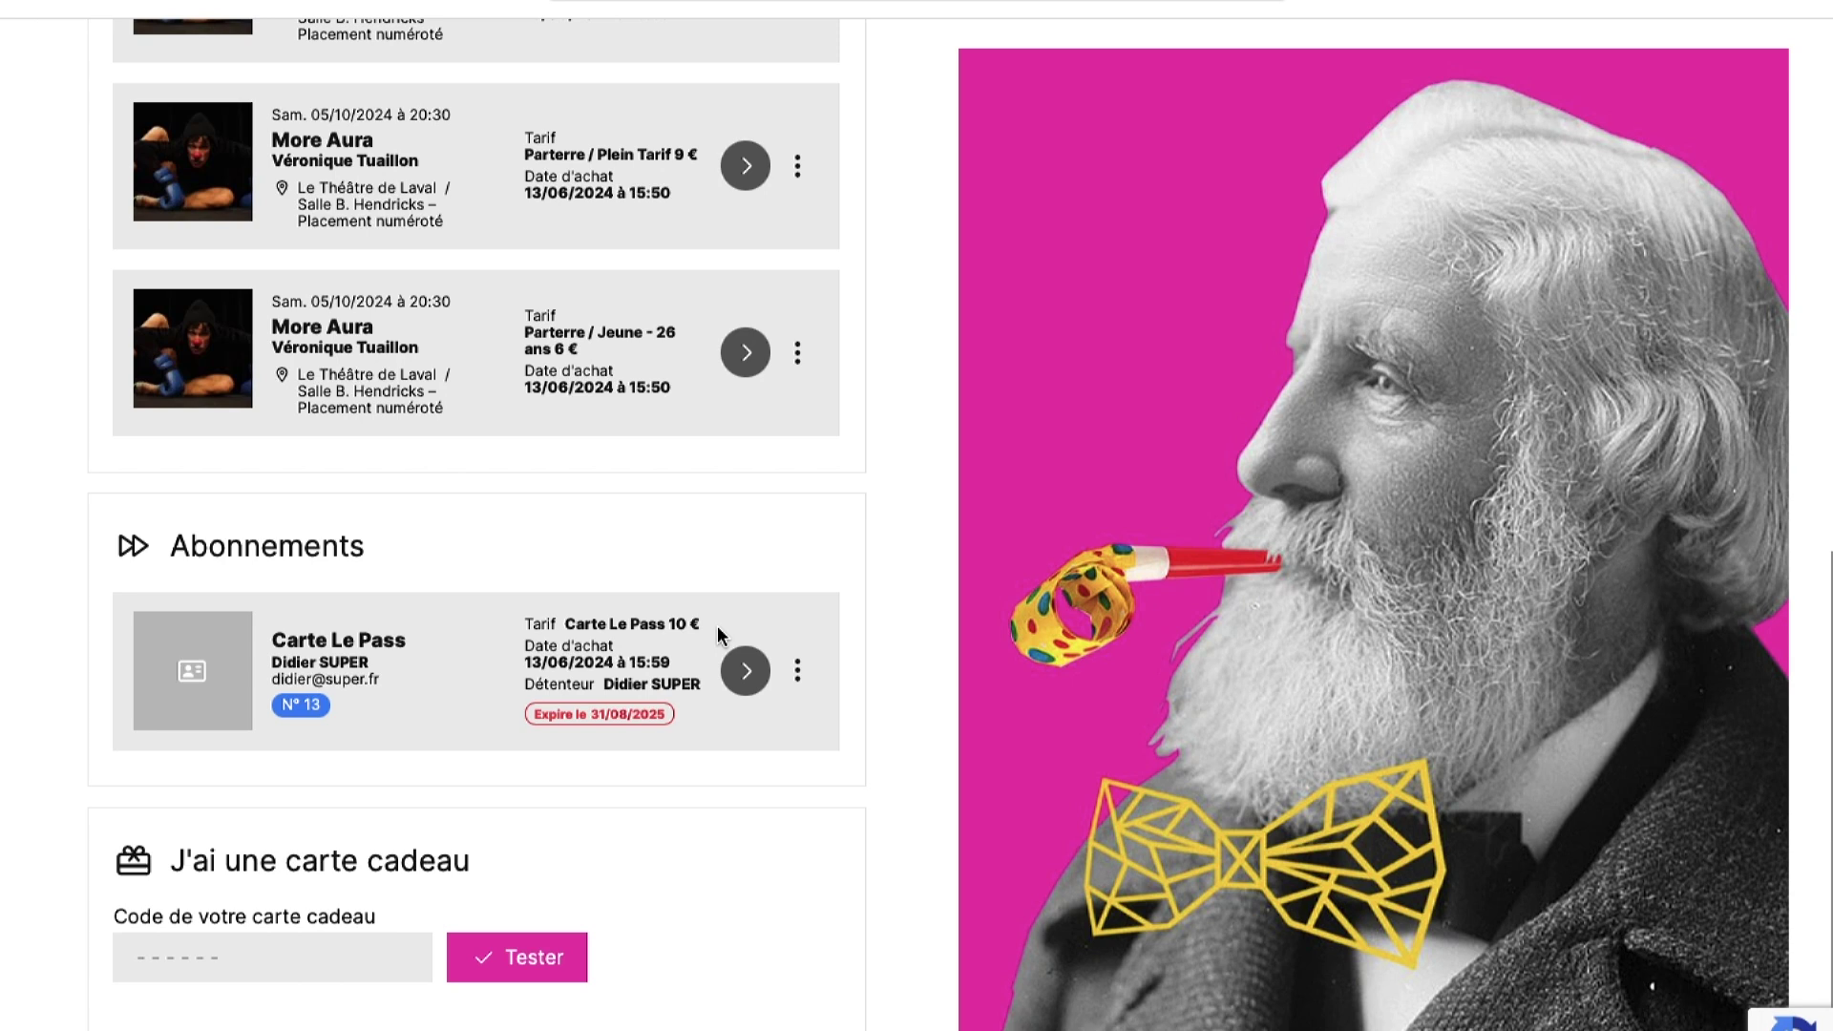
- Add a Pass Famille subscription at Tarif Pass Famille to the basket from Abonnements
scroll(458, 544, up, 15)
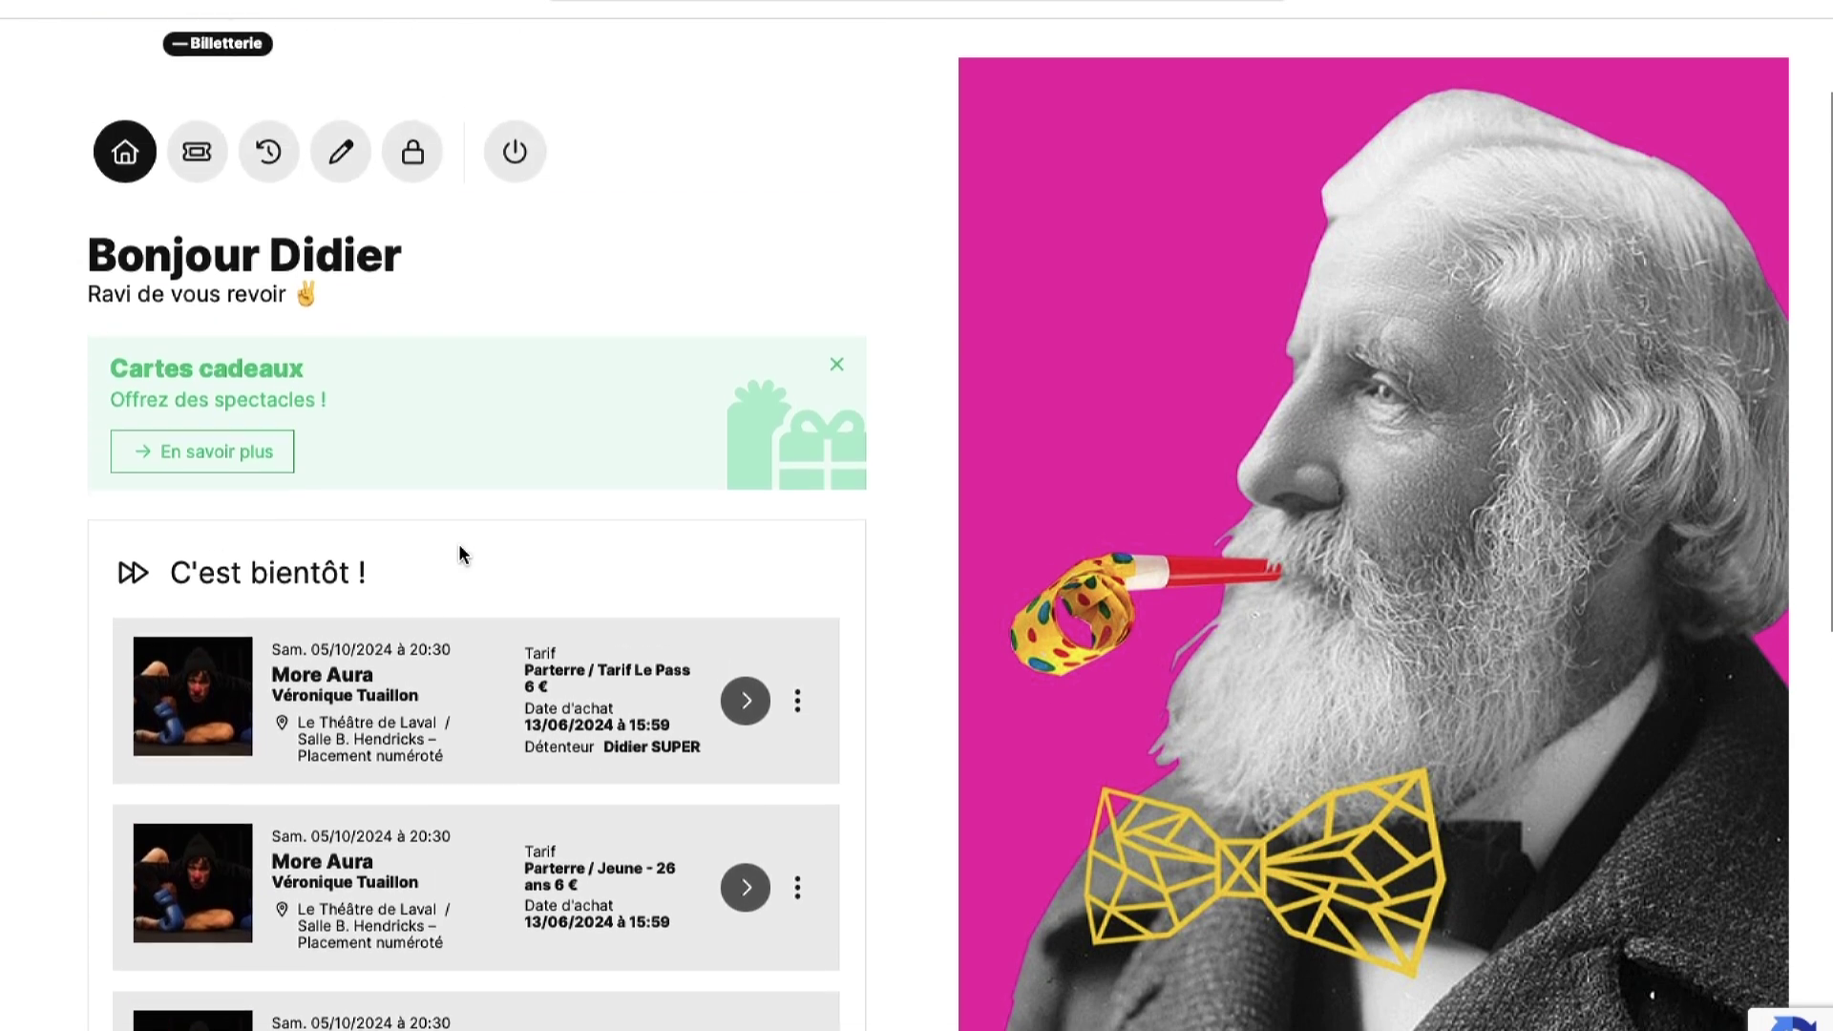
scroll(459, 548, up, 2)
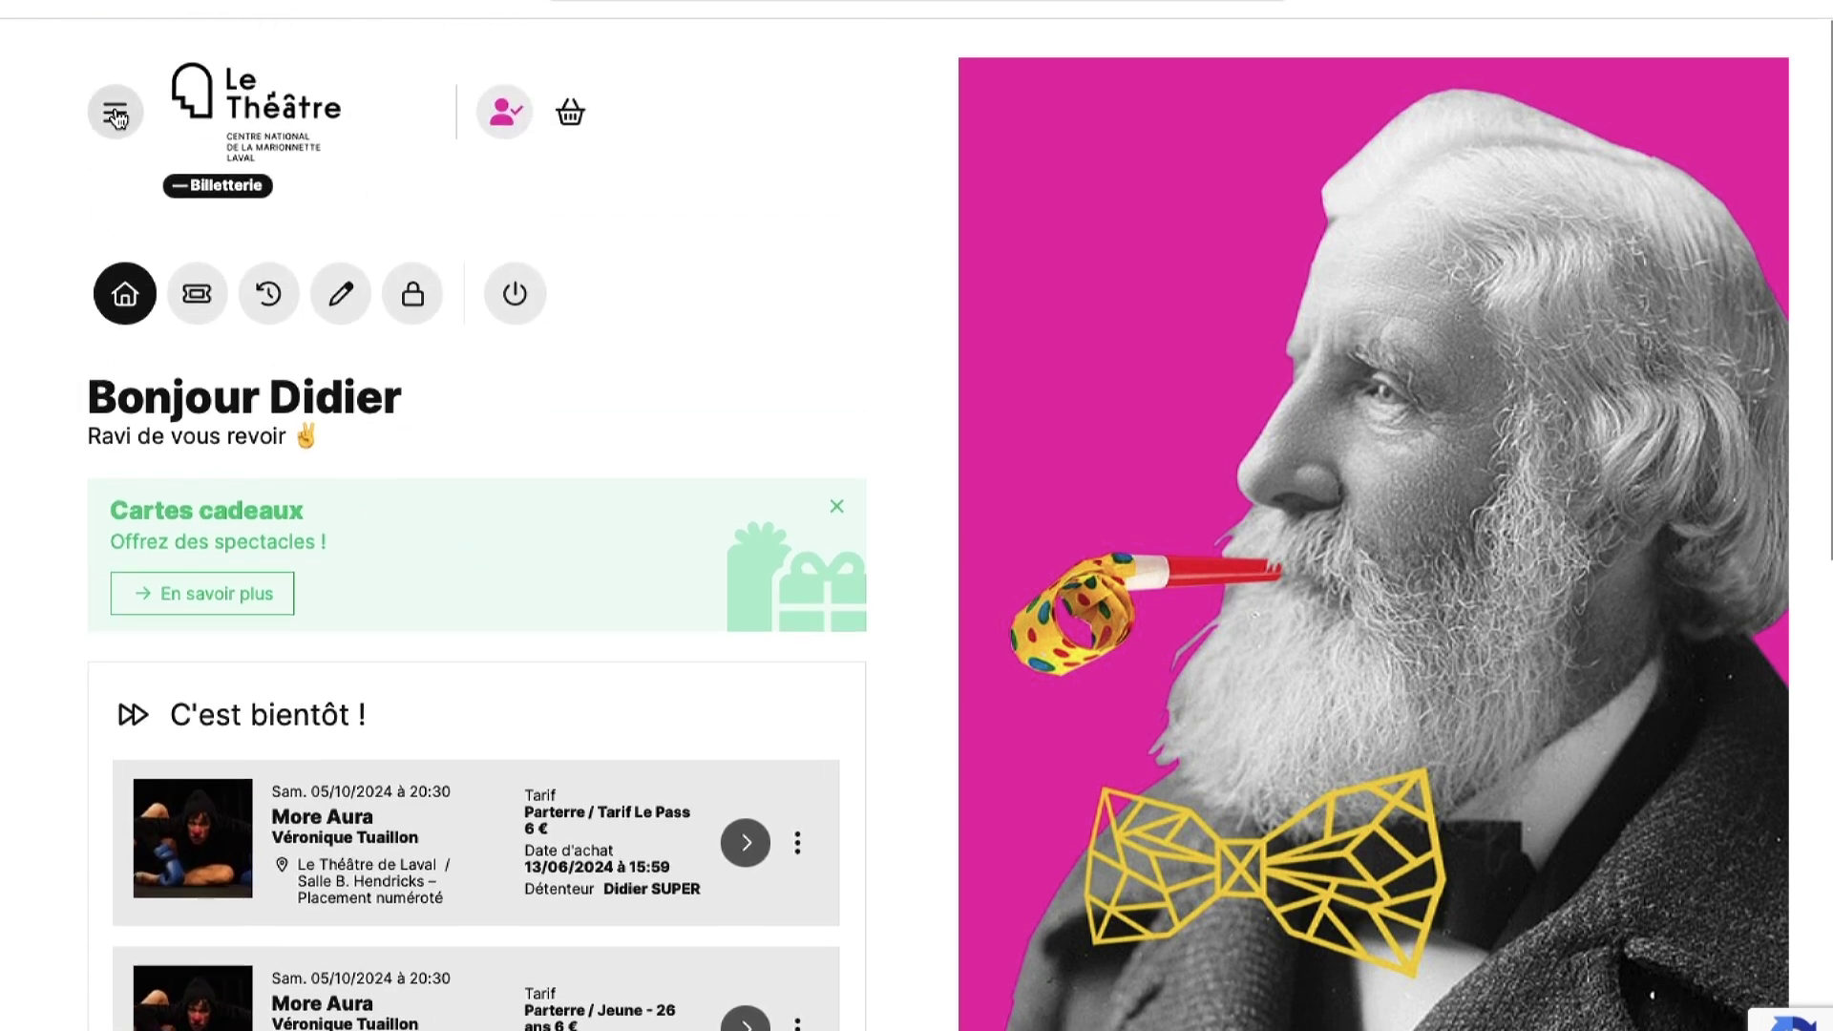
click(114, 111)
click(194, 358)
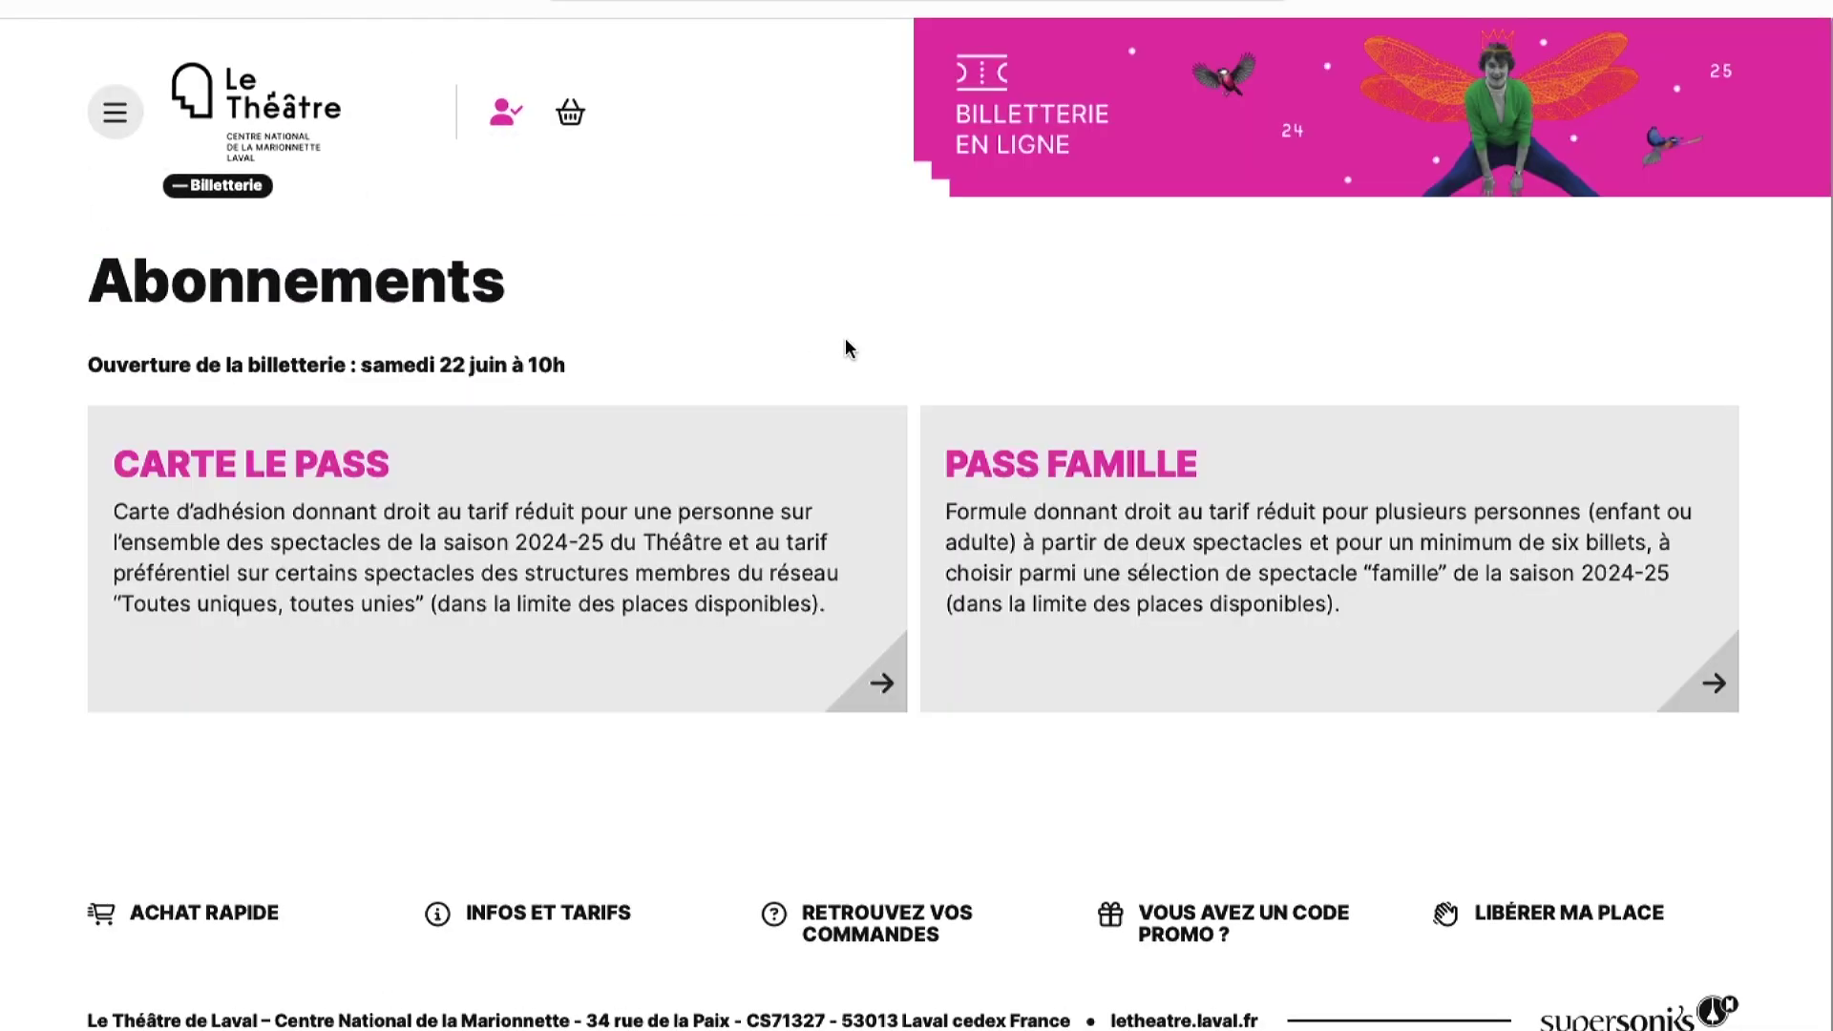
click(1038, 607)
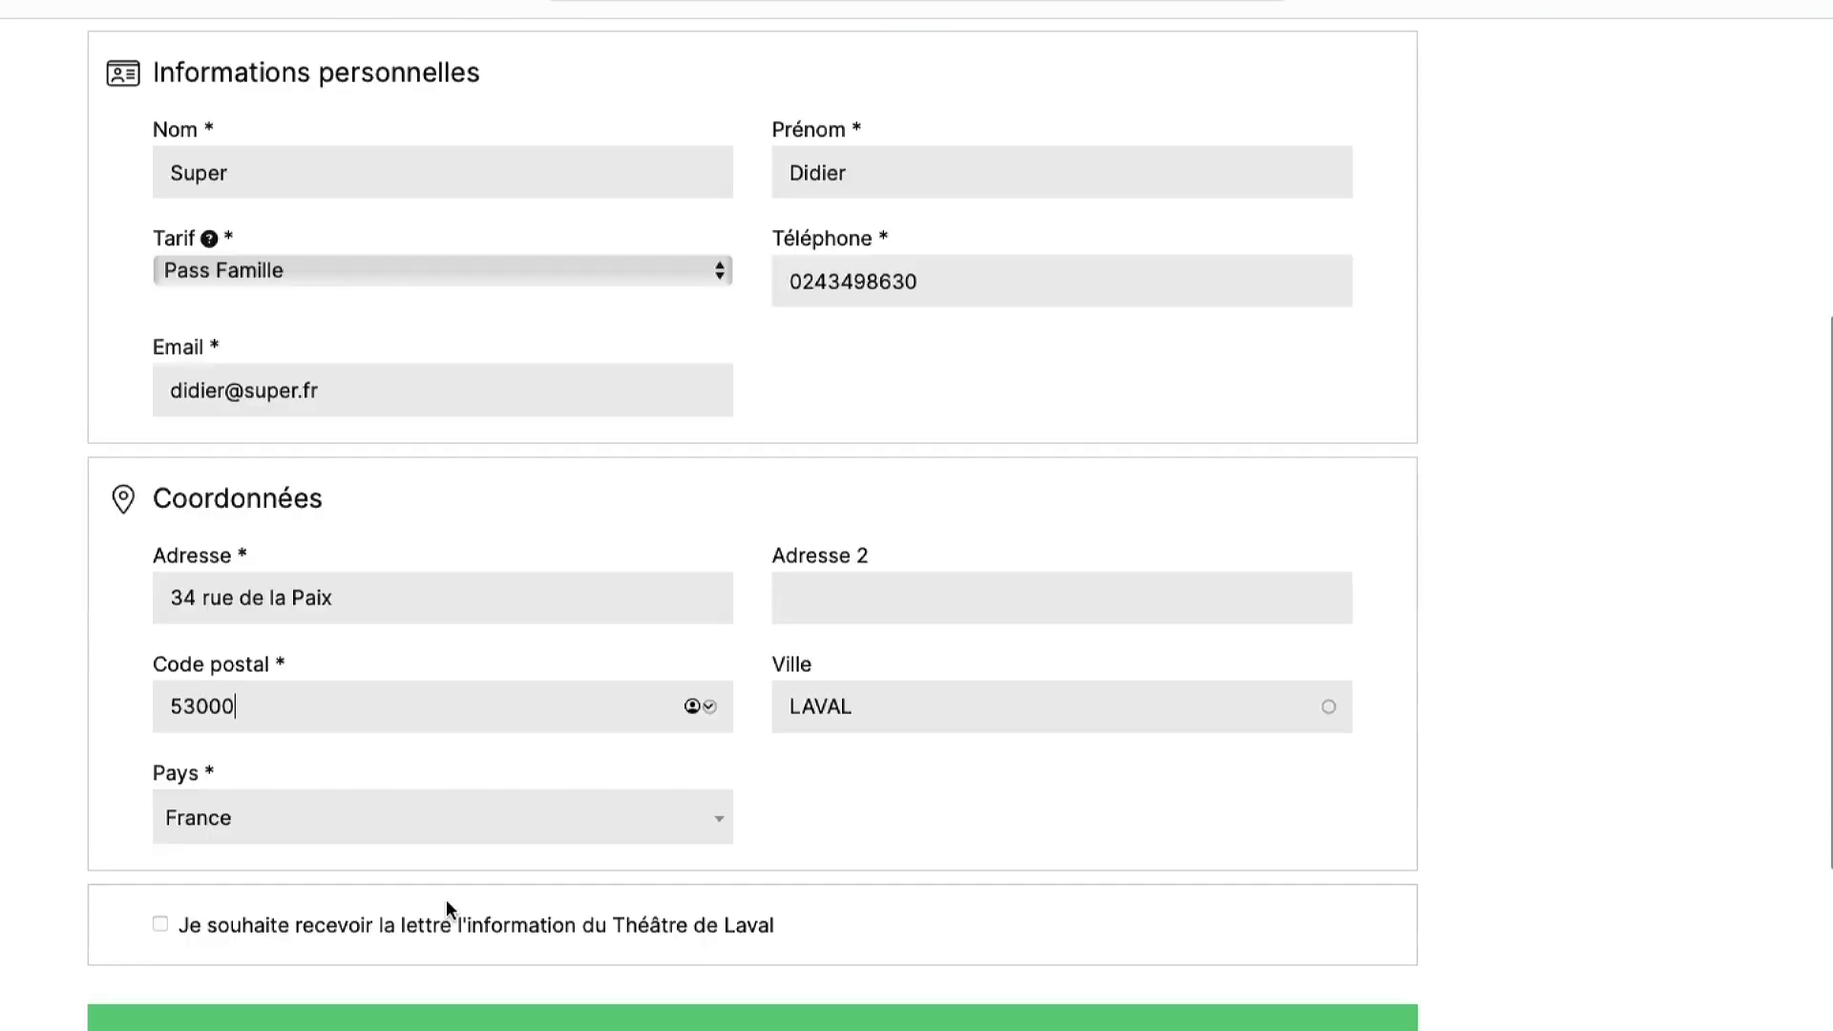
scroll(444, 900, down, 2)
click(568, 924)
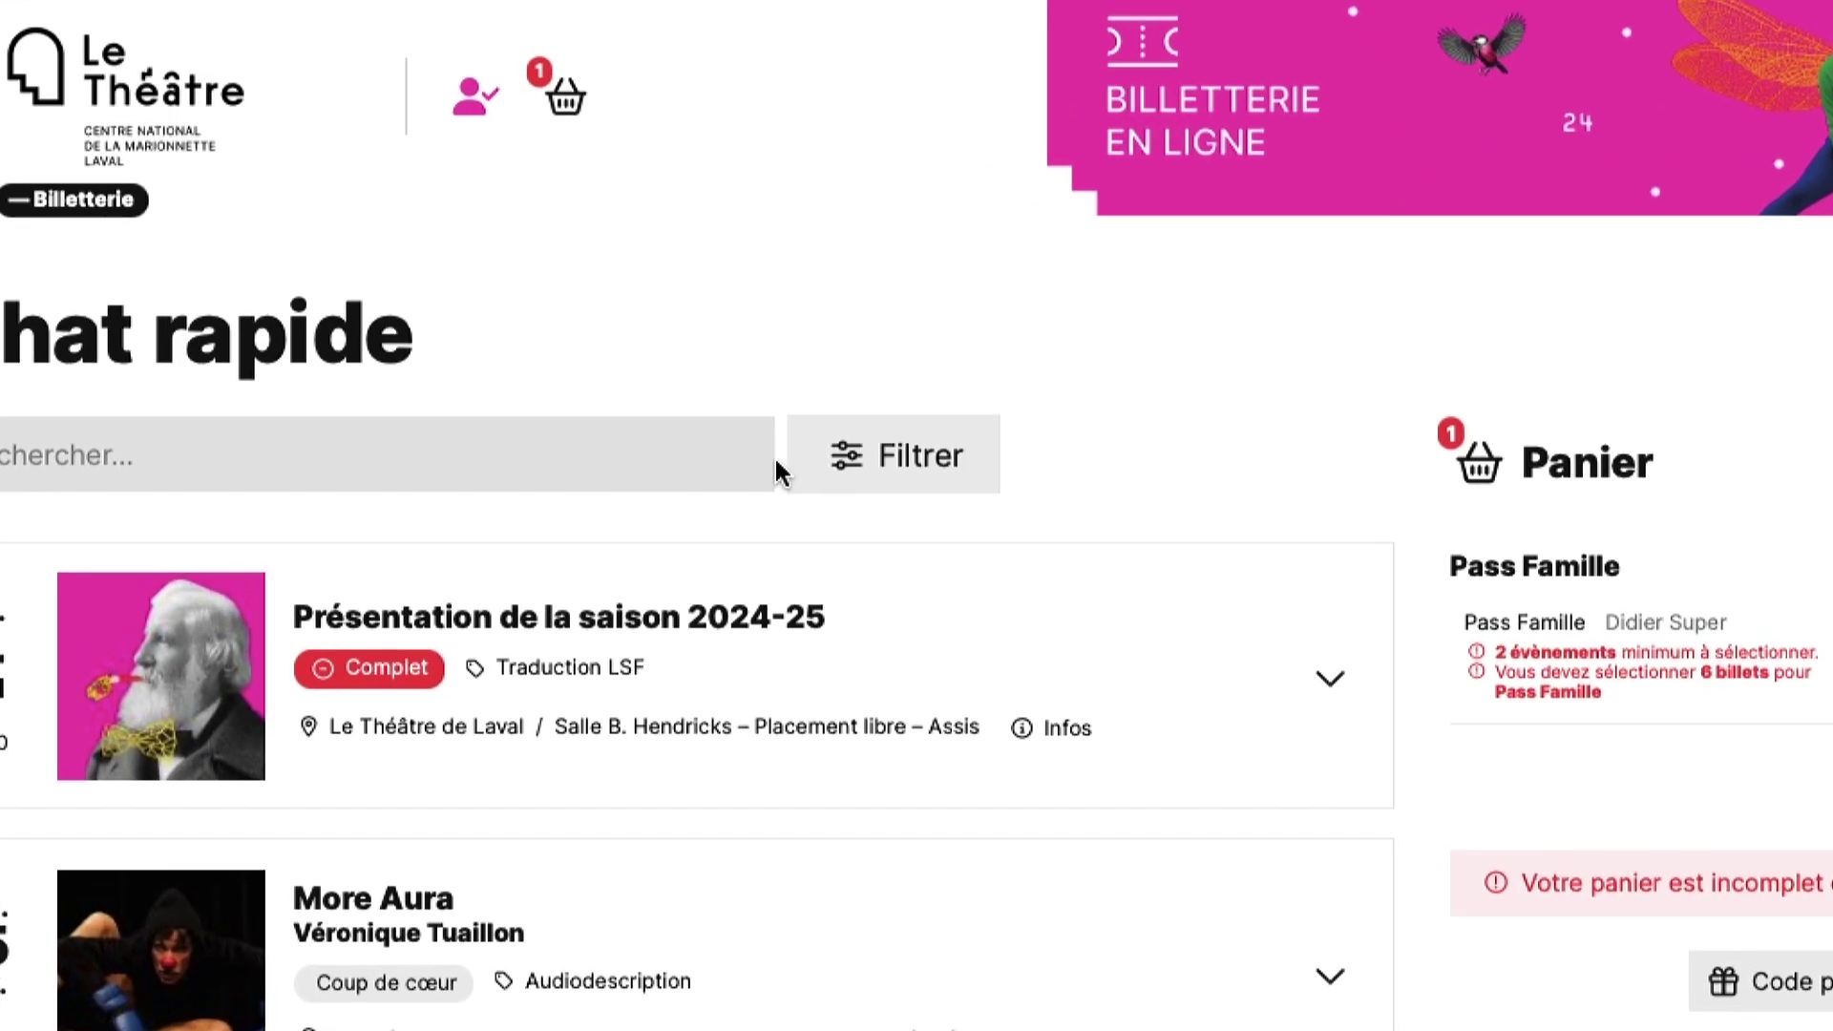
- Filter events to Pass famille and add three Tarif Pass Famille tickets for Le Silence
click(895, 506)
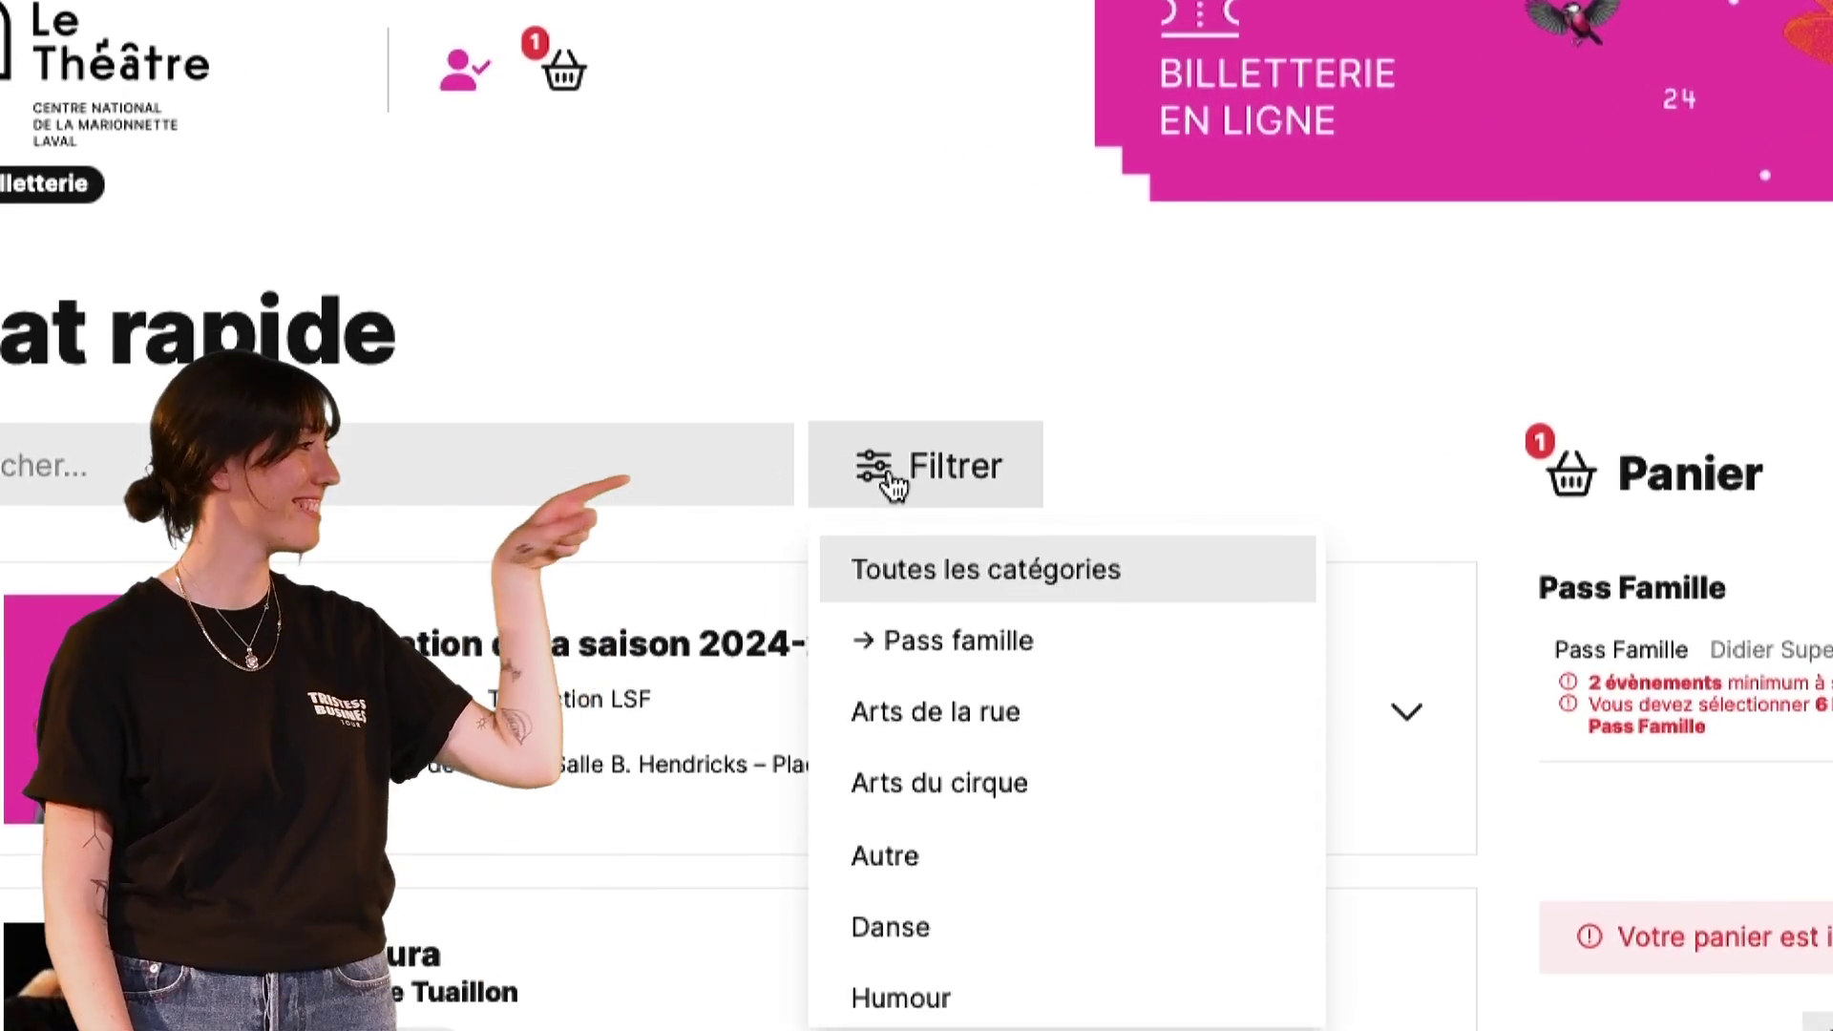
click(907, 534)
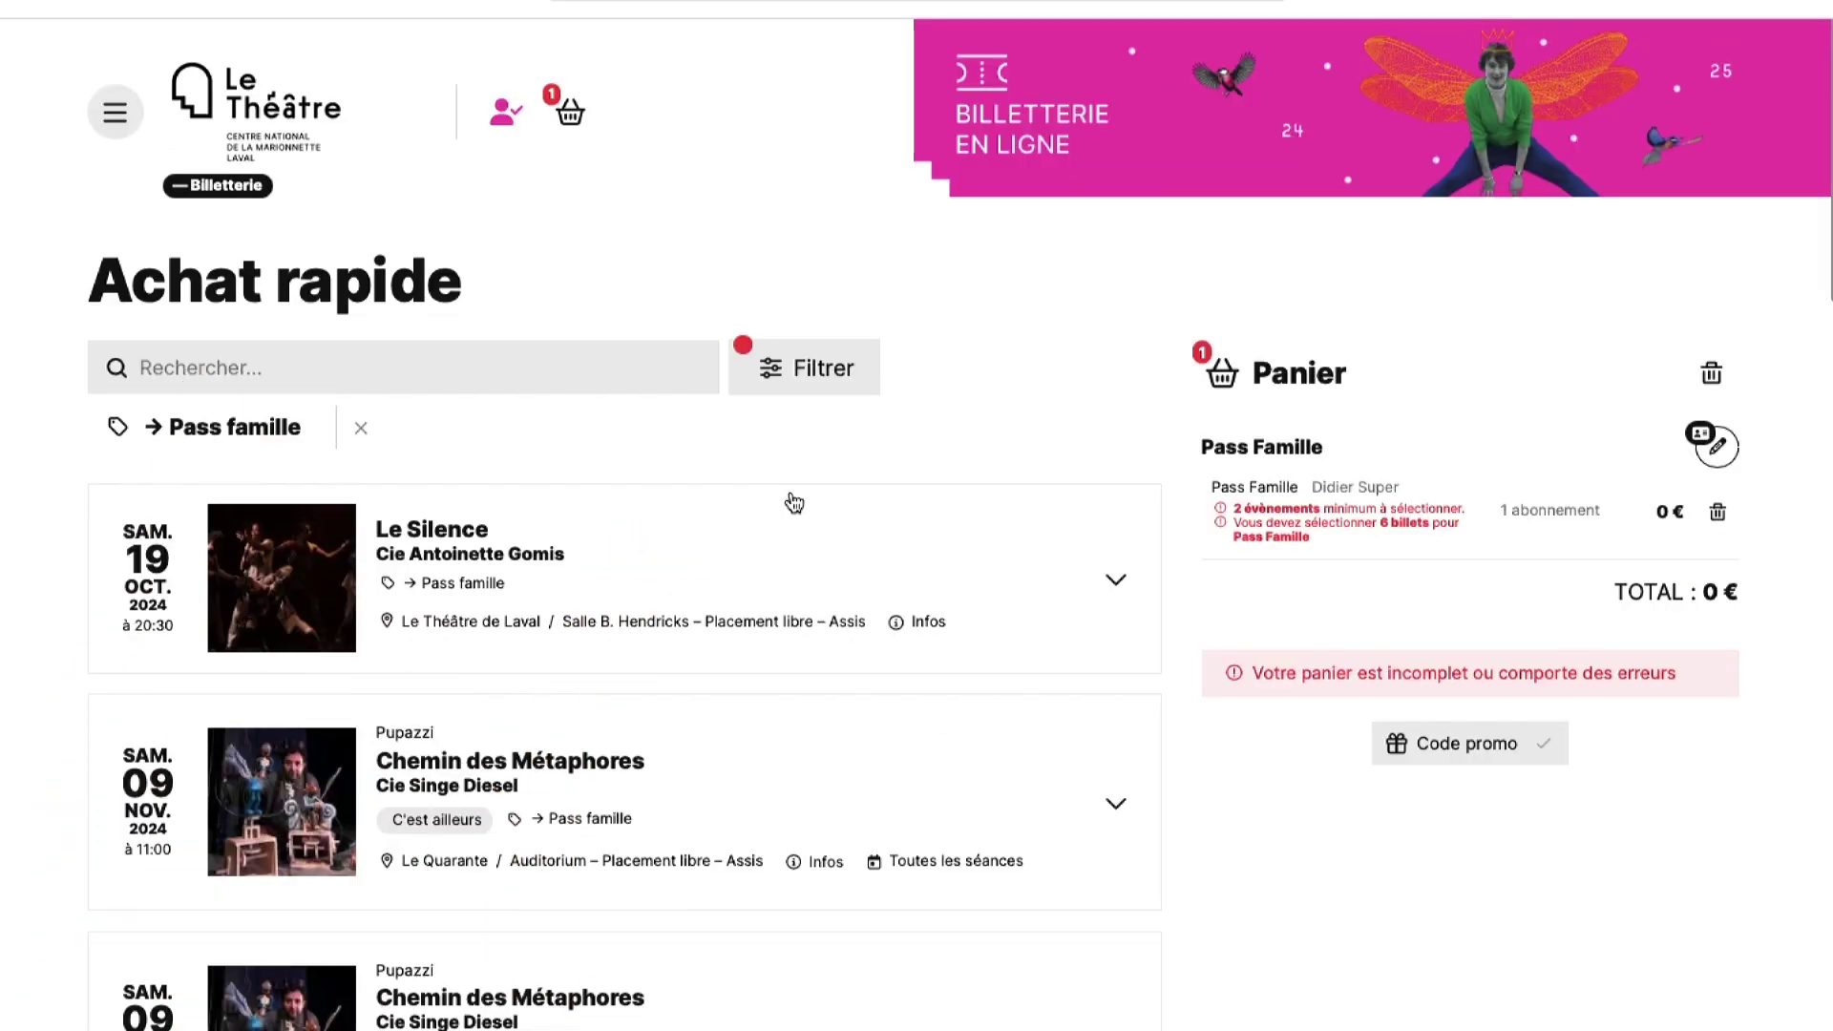
scroll(793, 503, down, 1)
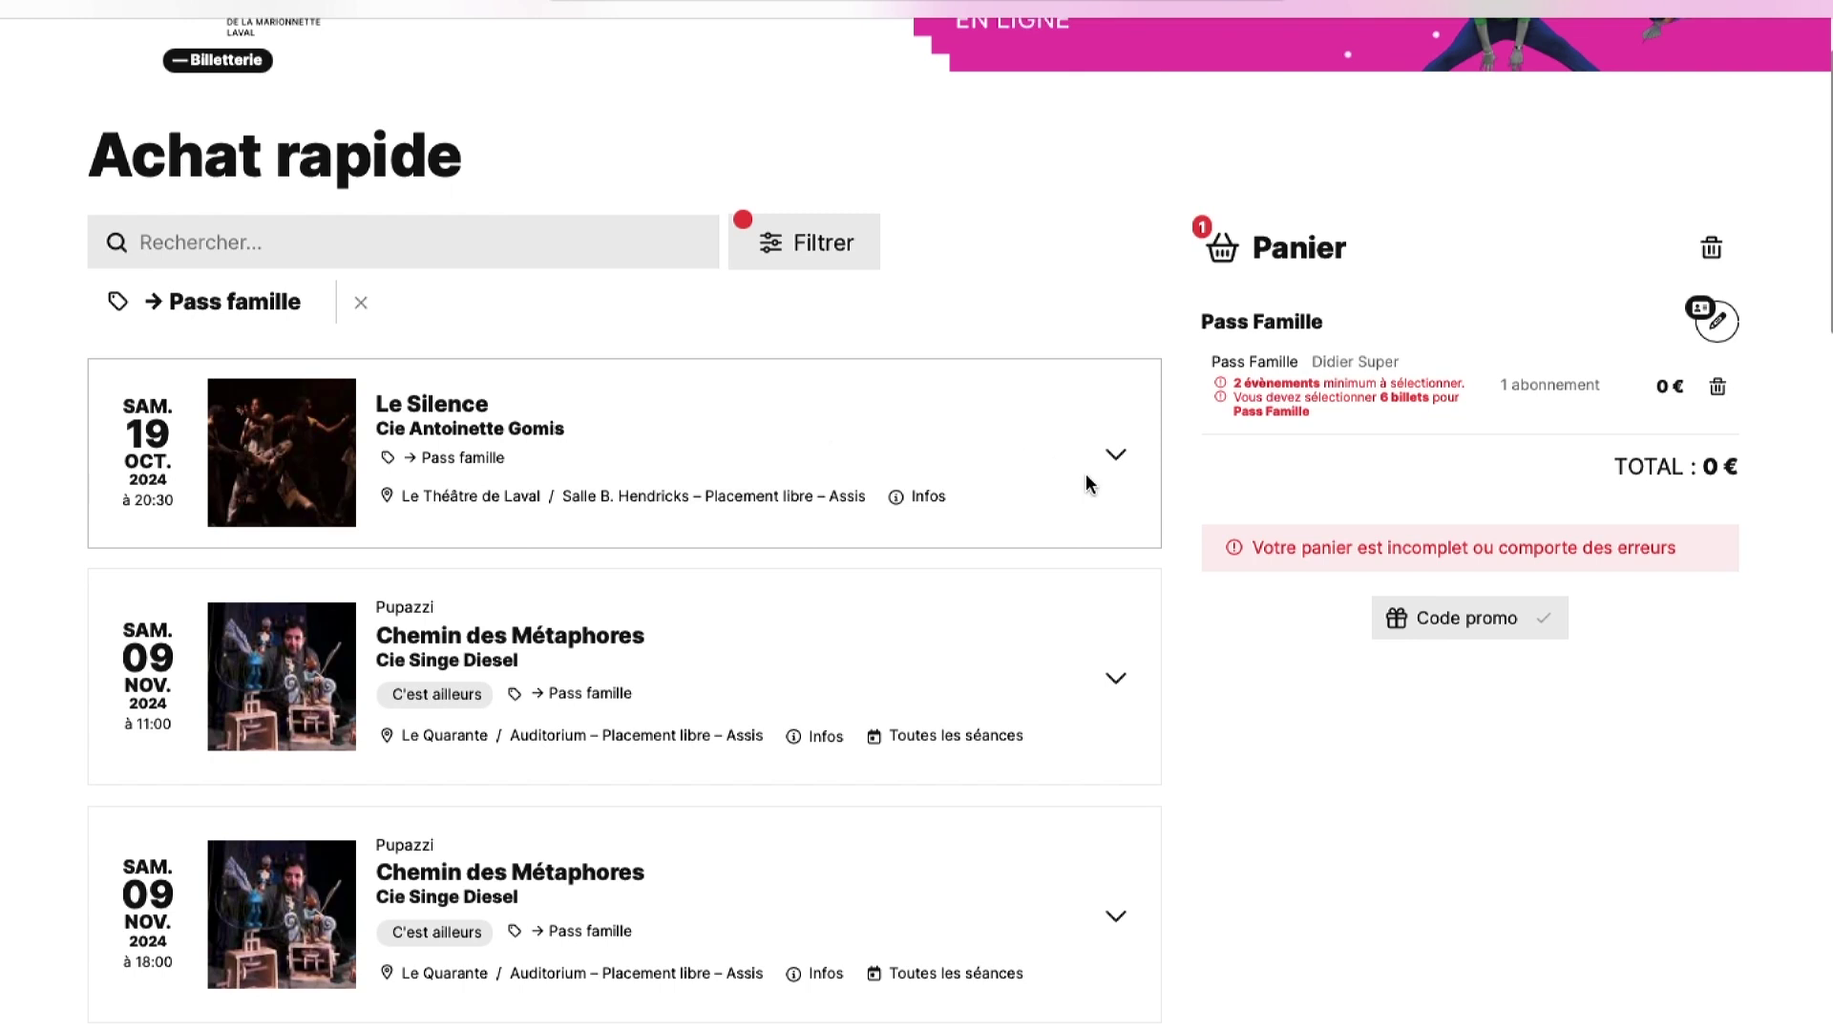
click(1117, 459)
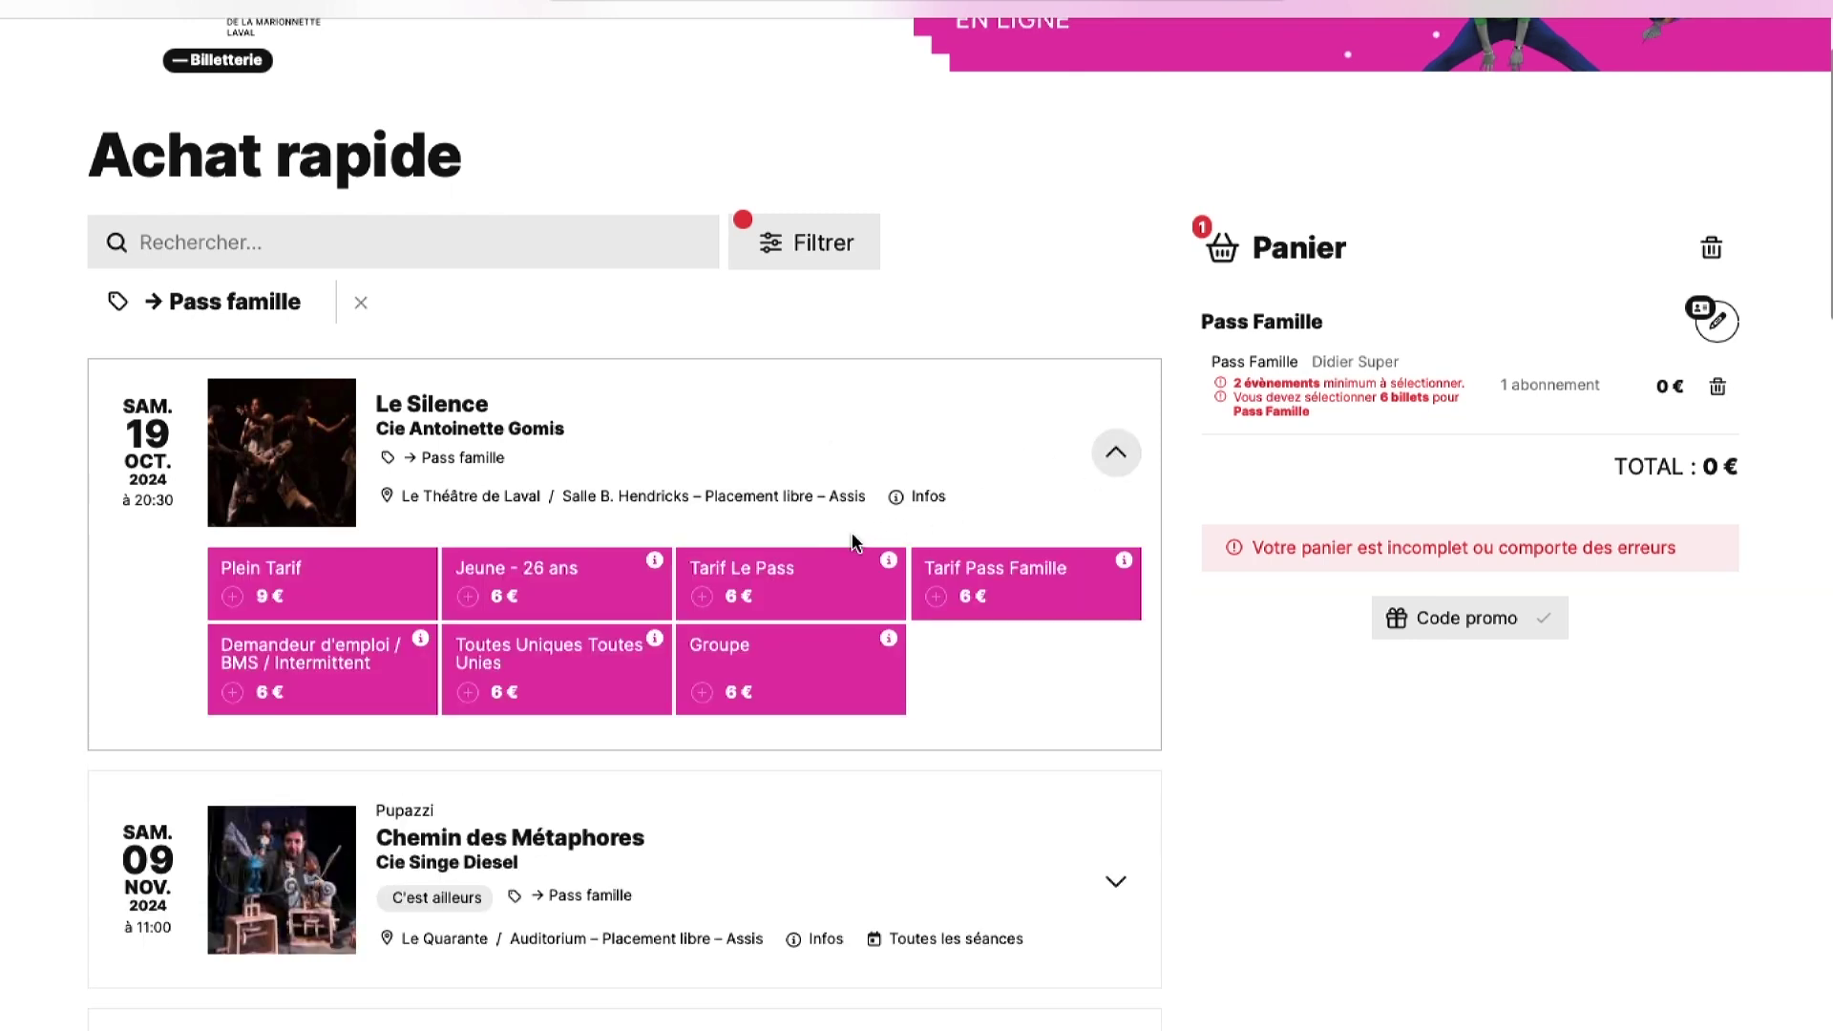
click(983, 597)
scroll(981, 597, up, 1)
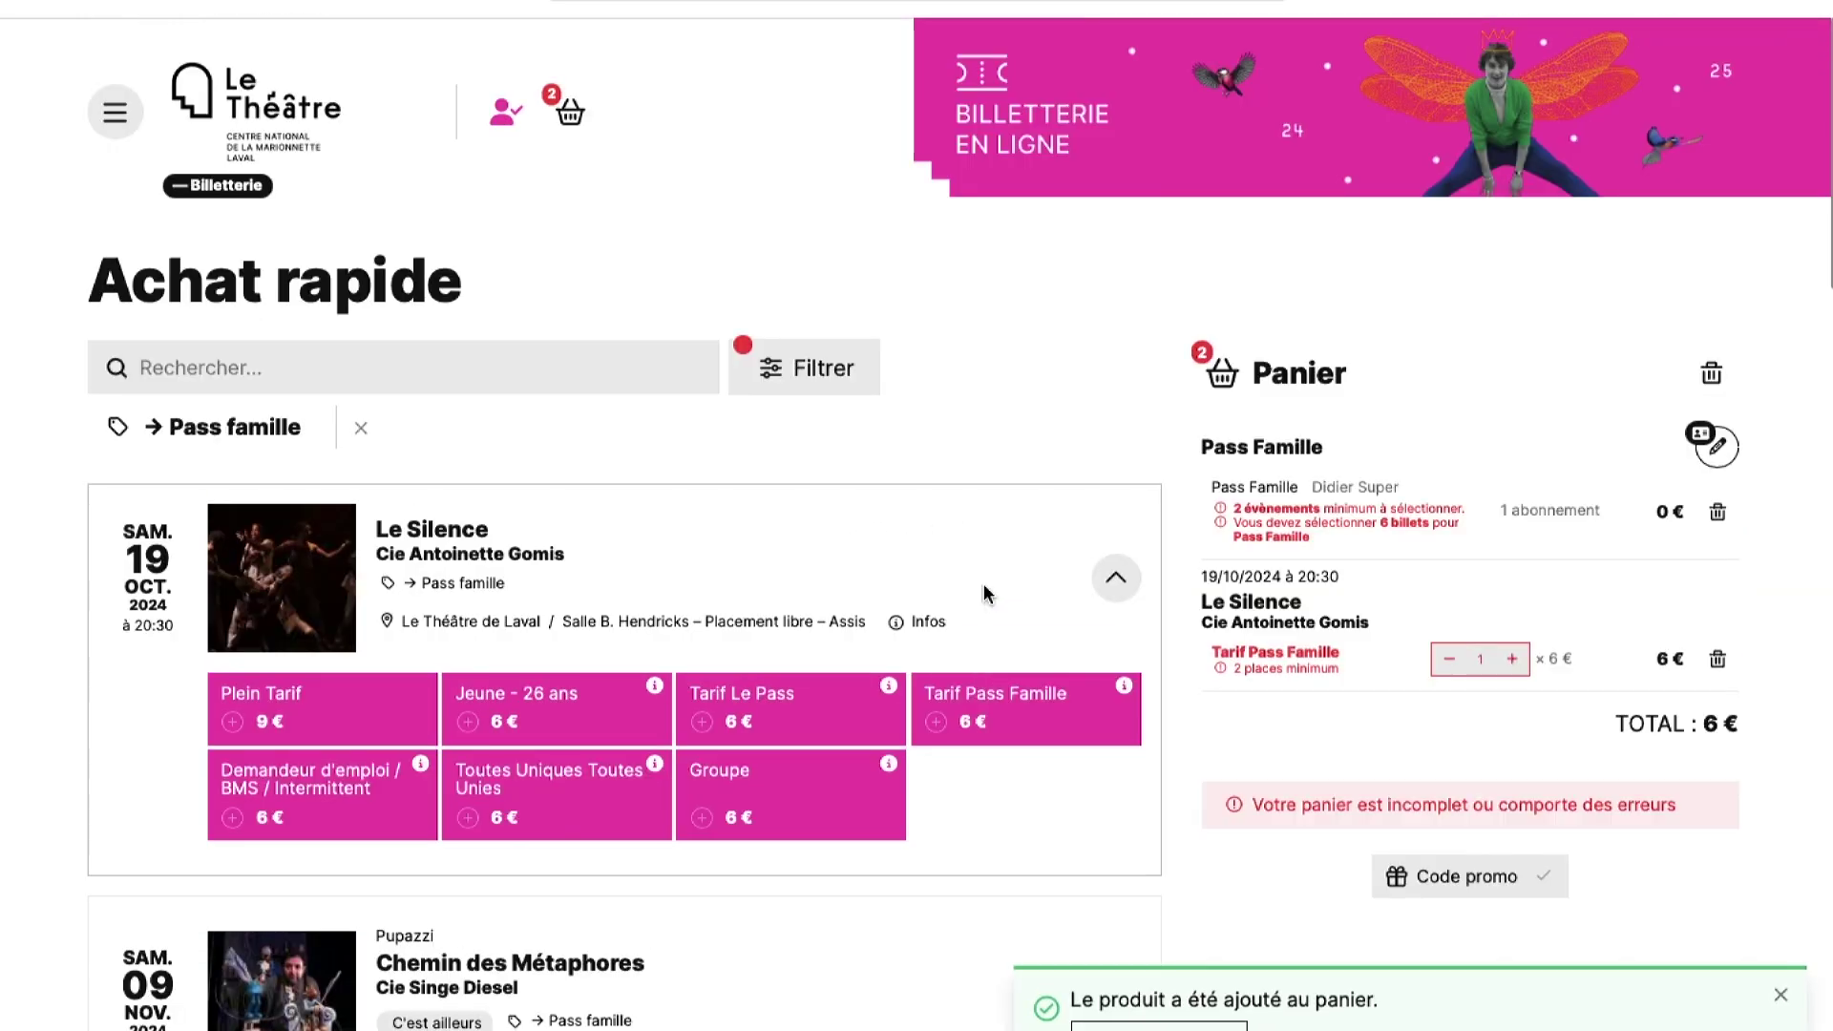
click(972, 722)
click(972, 723)
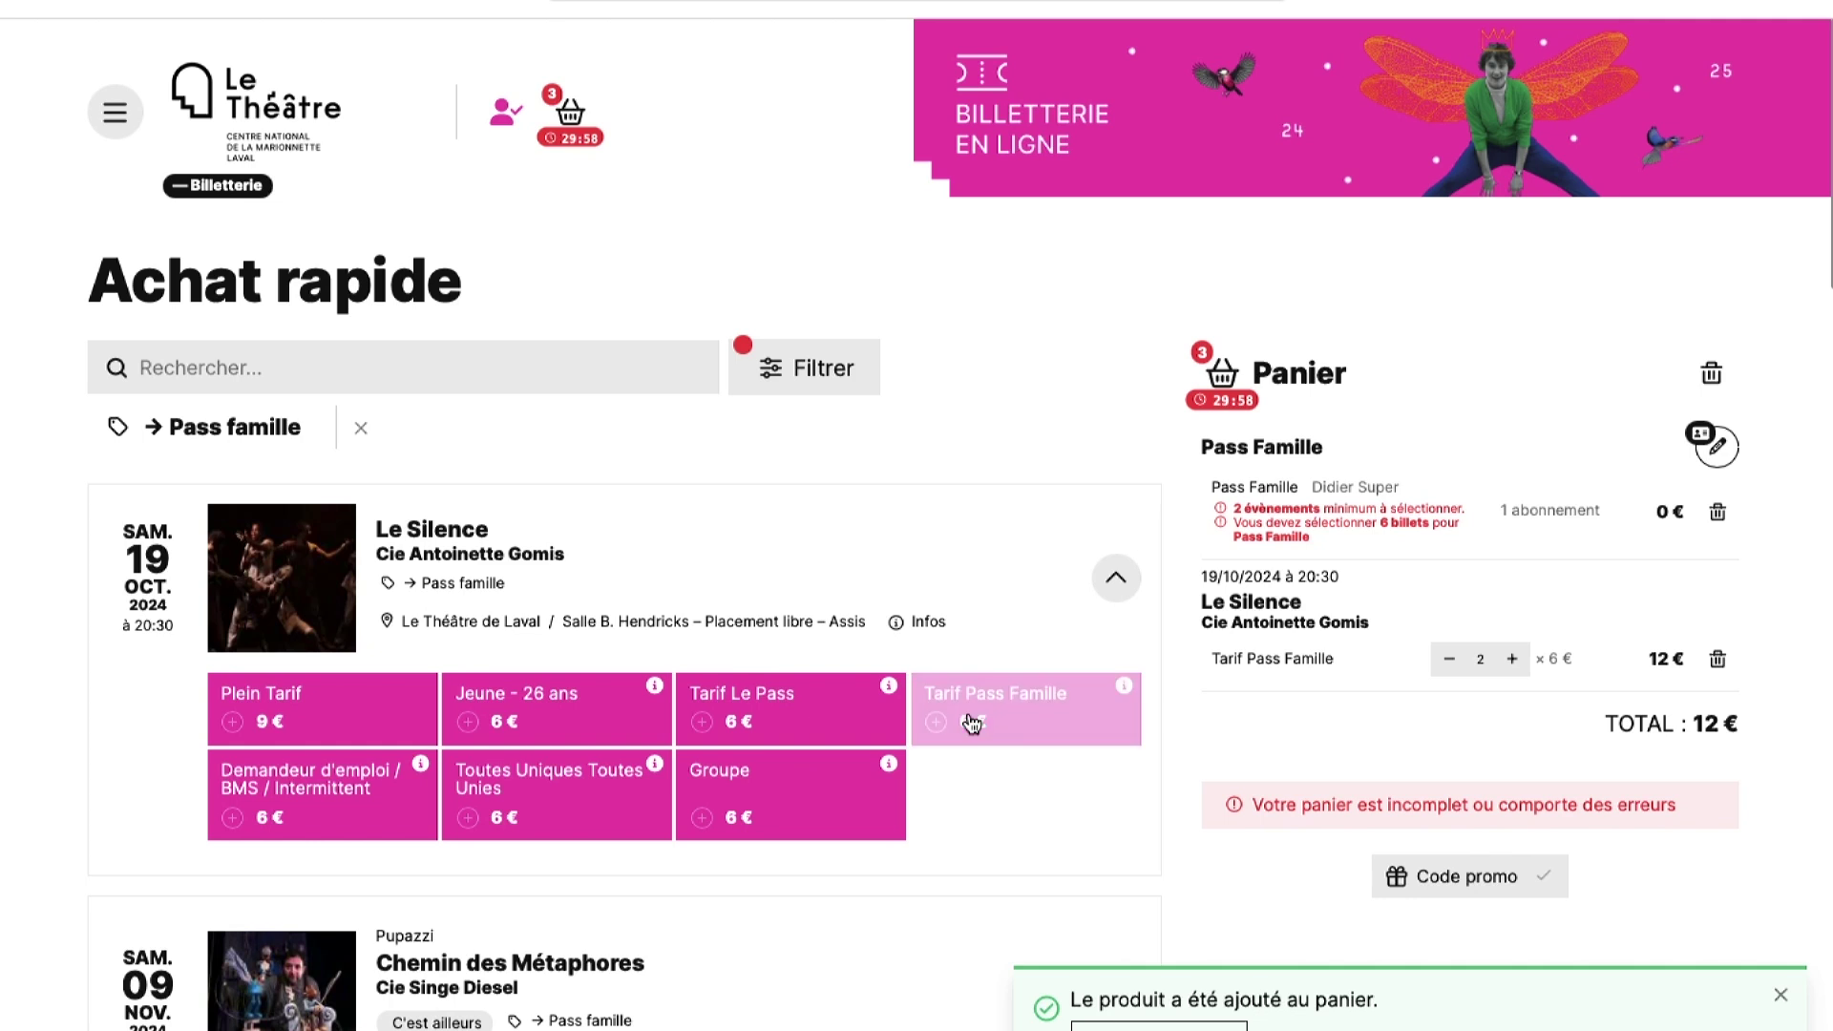
- Add three Tarif Pass Famille tickets for Chemin des Métaphores at 11:00
scroll(1079, 591, down, 1)
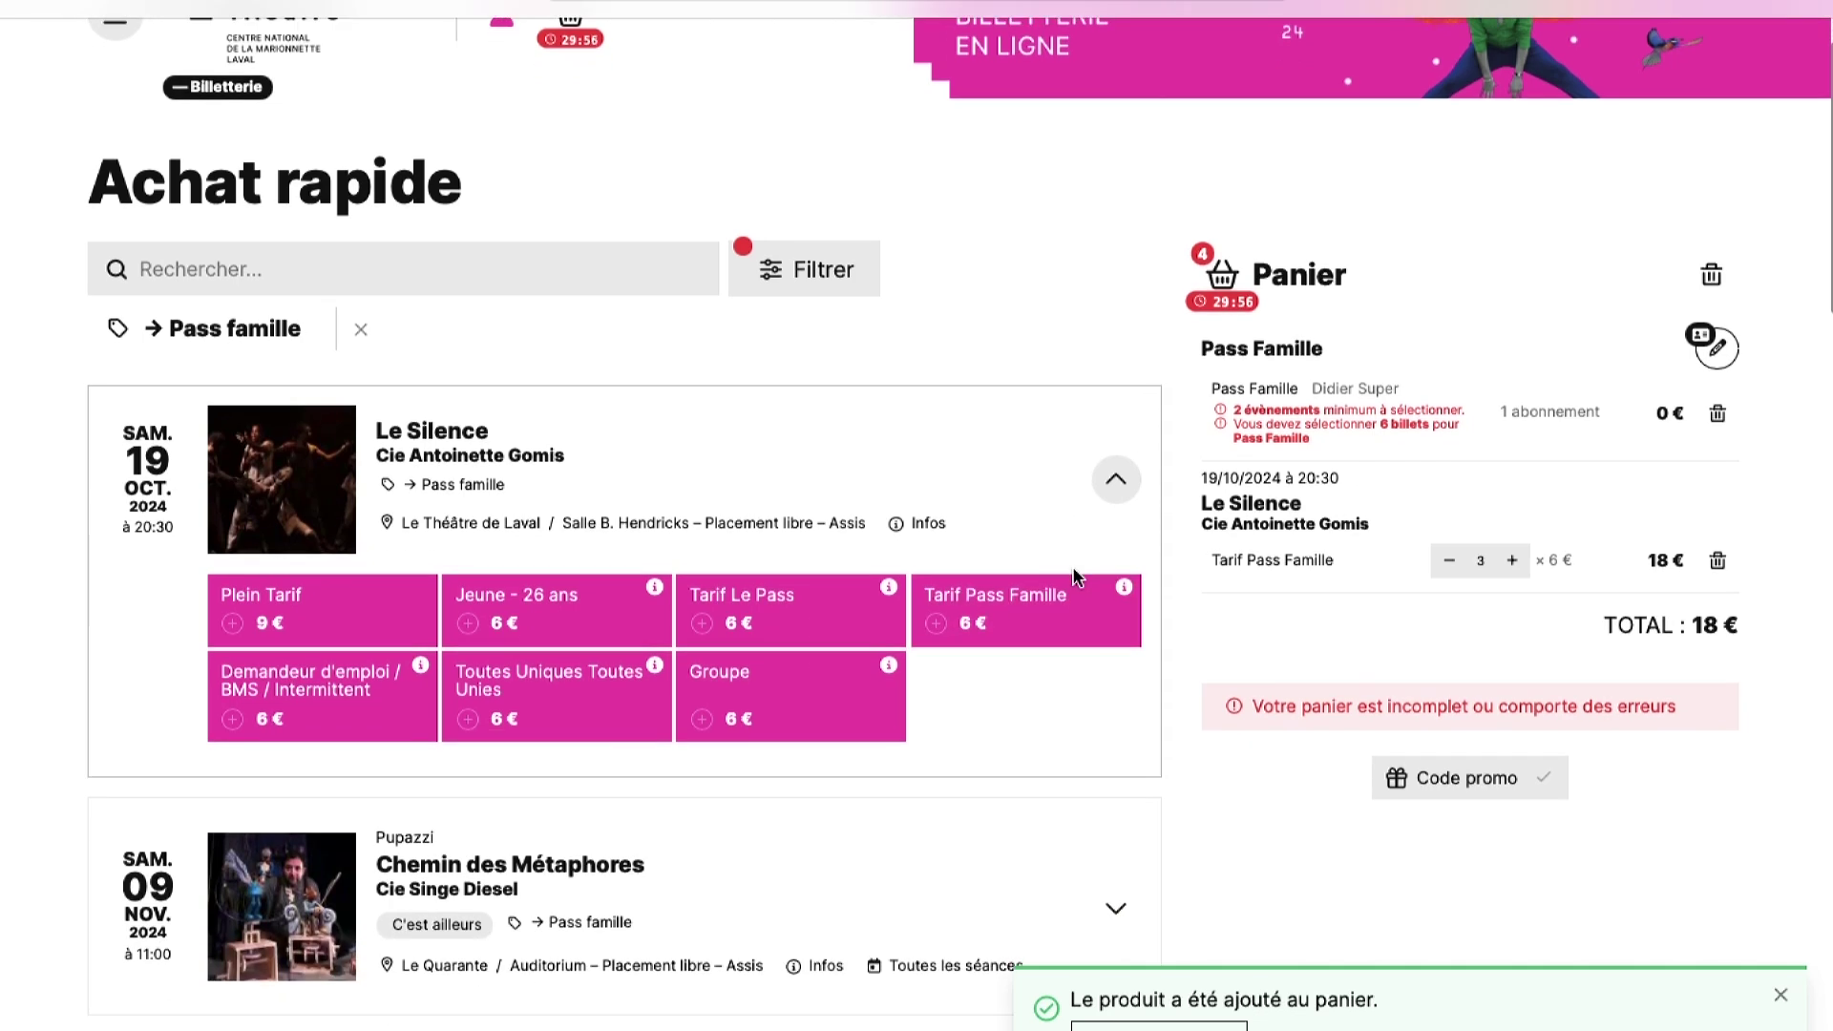
scroll(1074, 573, down, 3)
click(1115, 584)
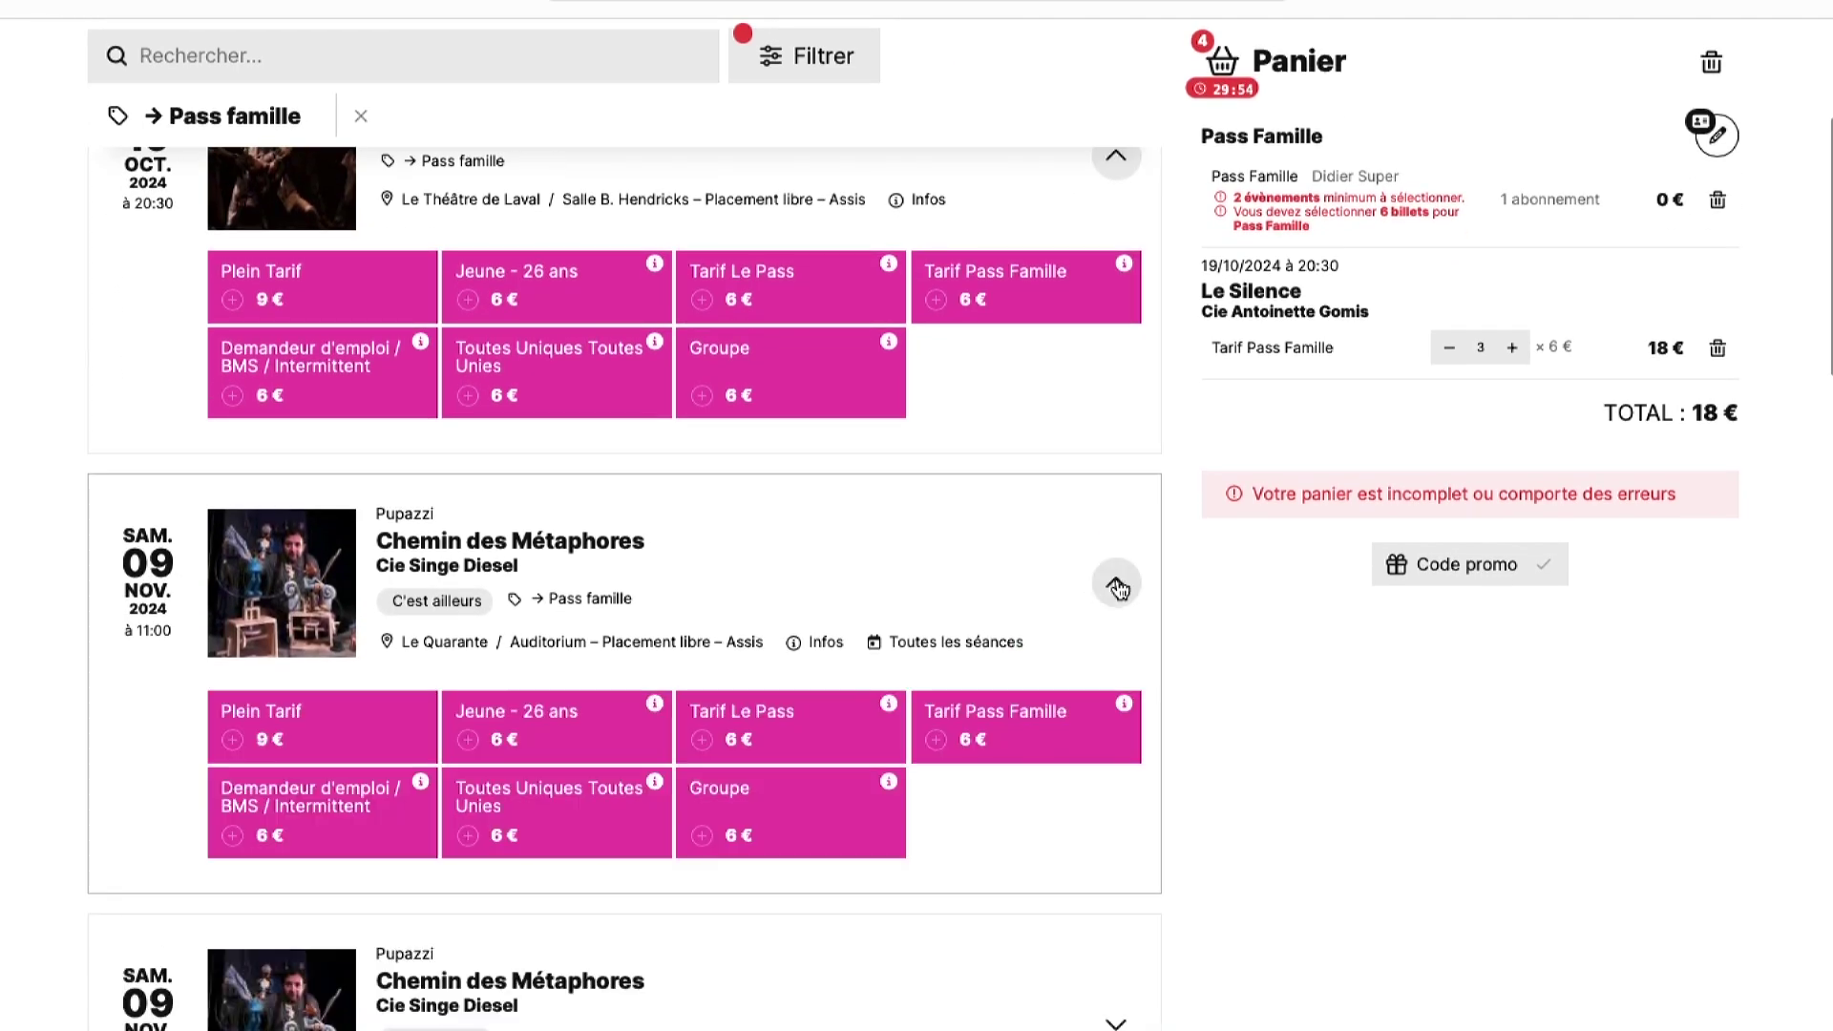
scroll(1117, 585, down, 2)
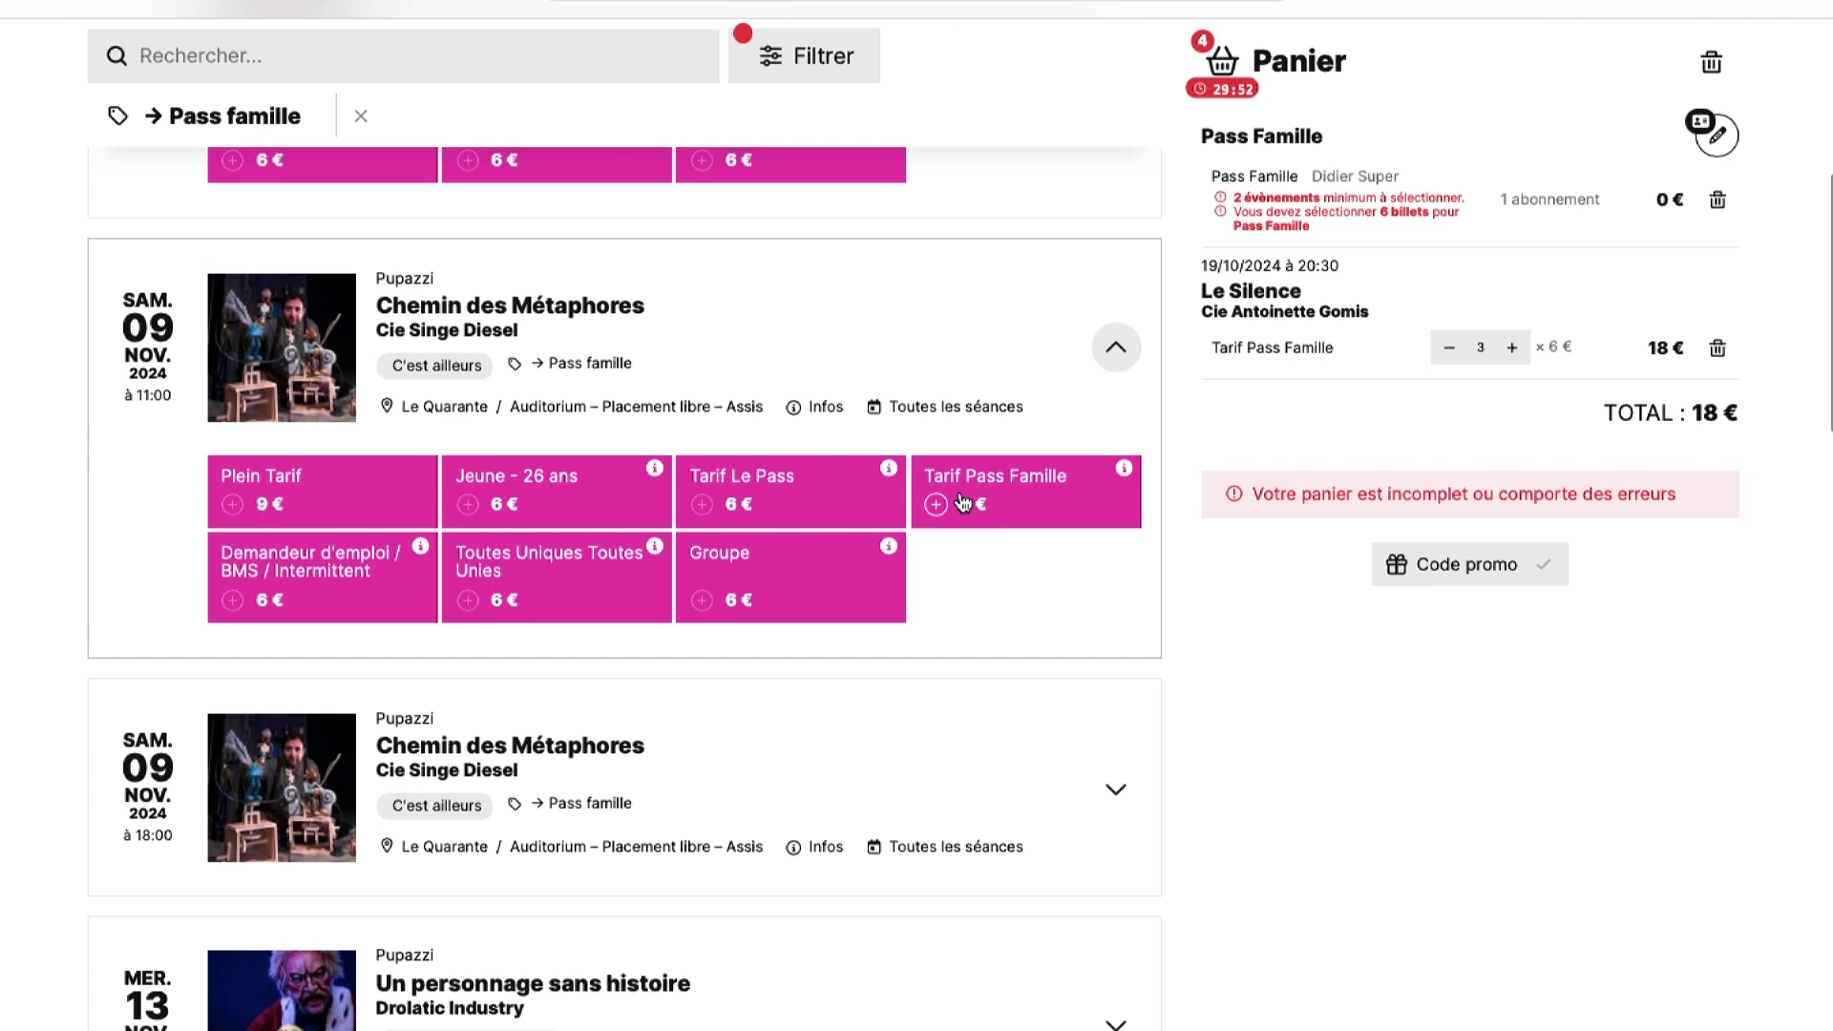
click(964, 503)
scroll(983, 696, down, 3)
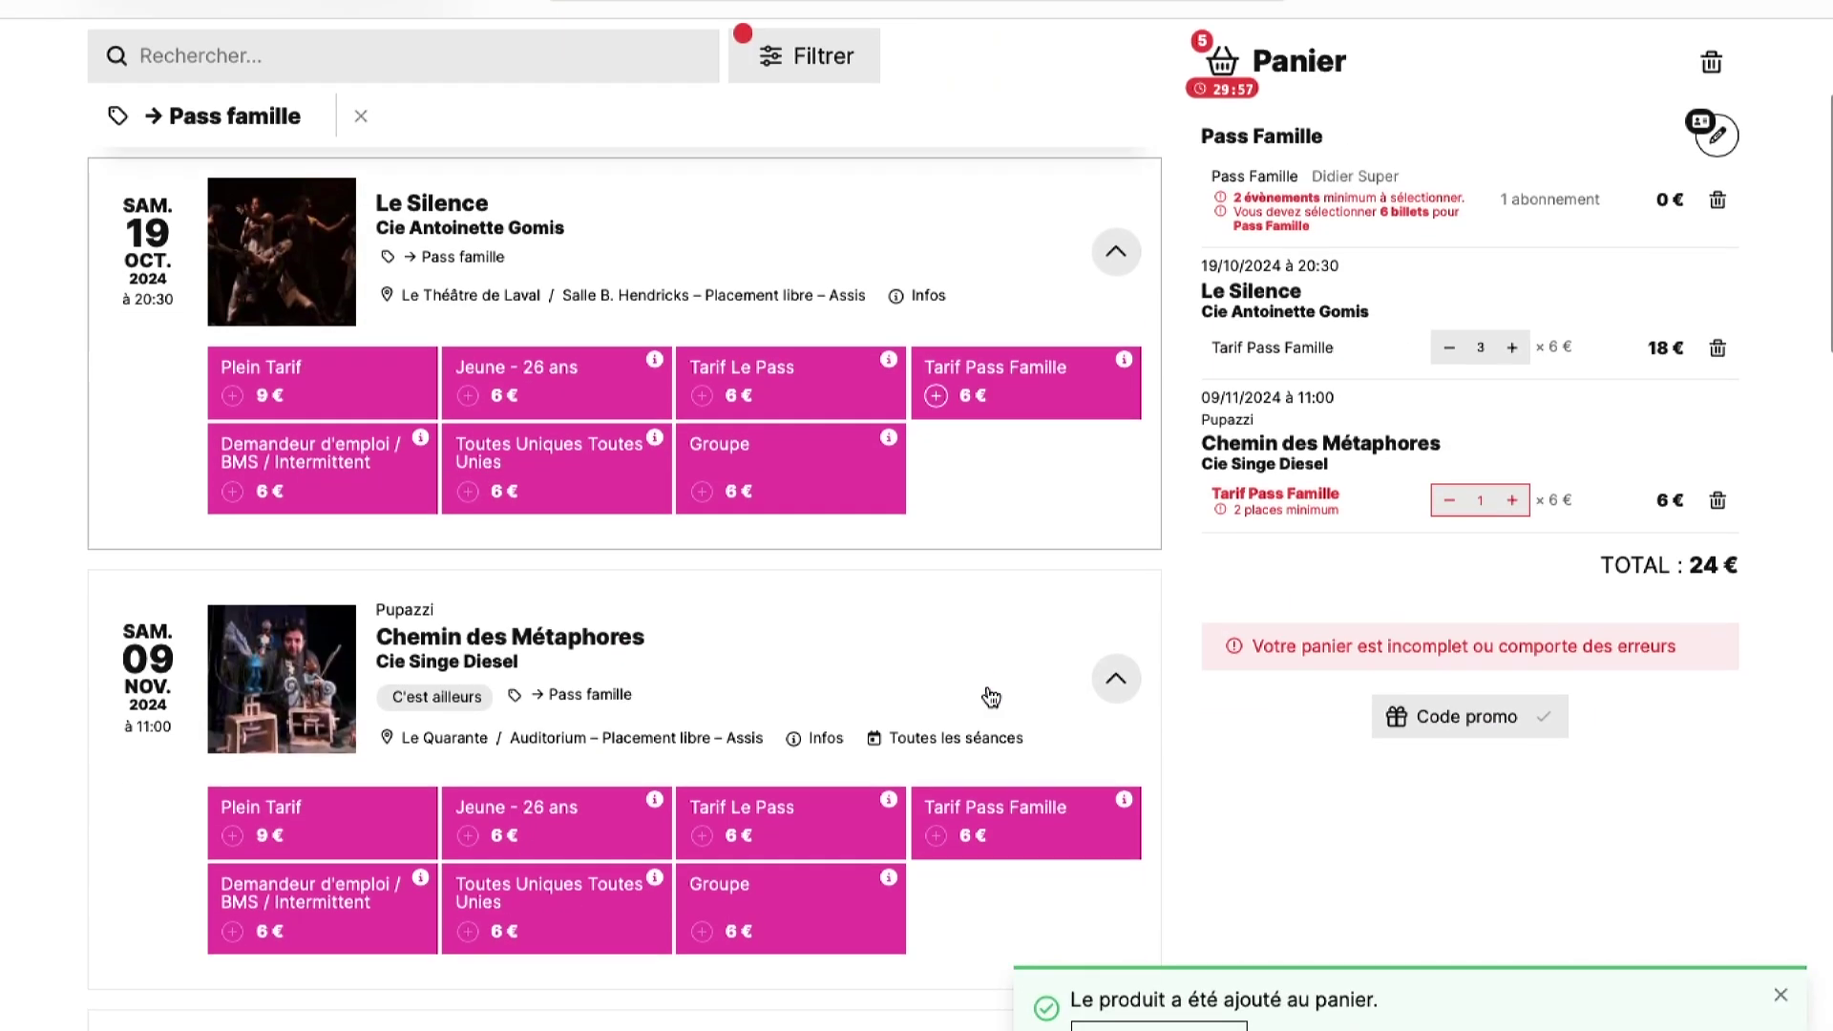
click(964, 850)
scroll(957, 821, down, 5)
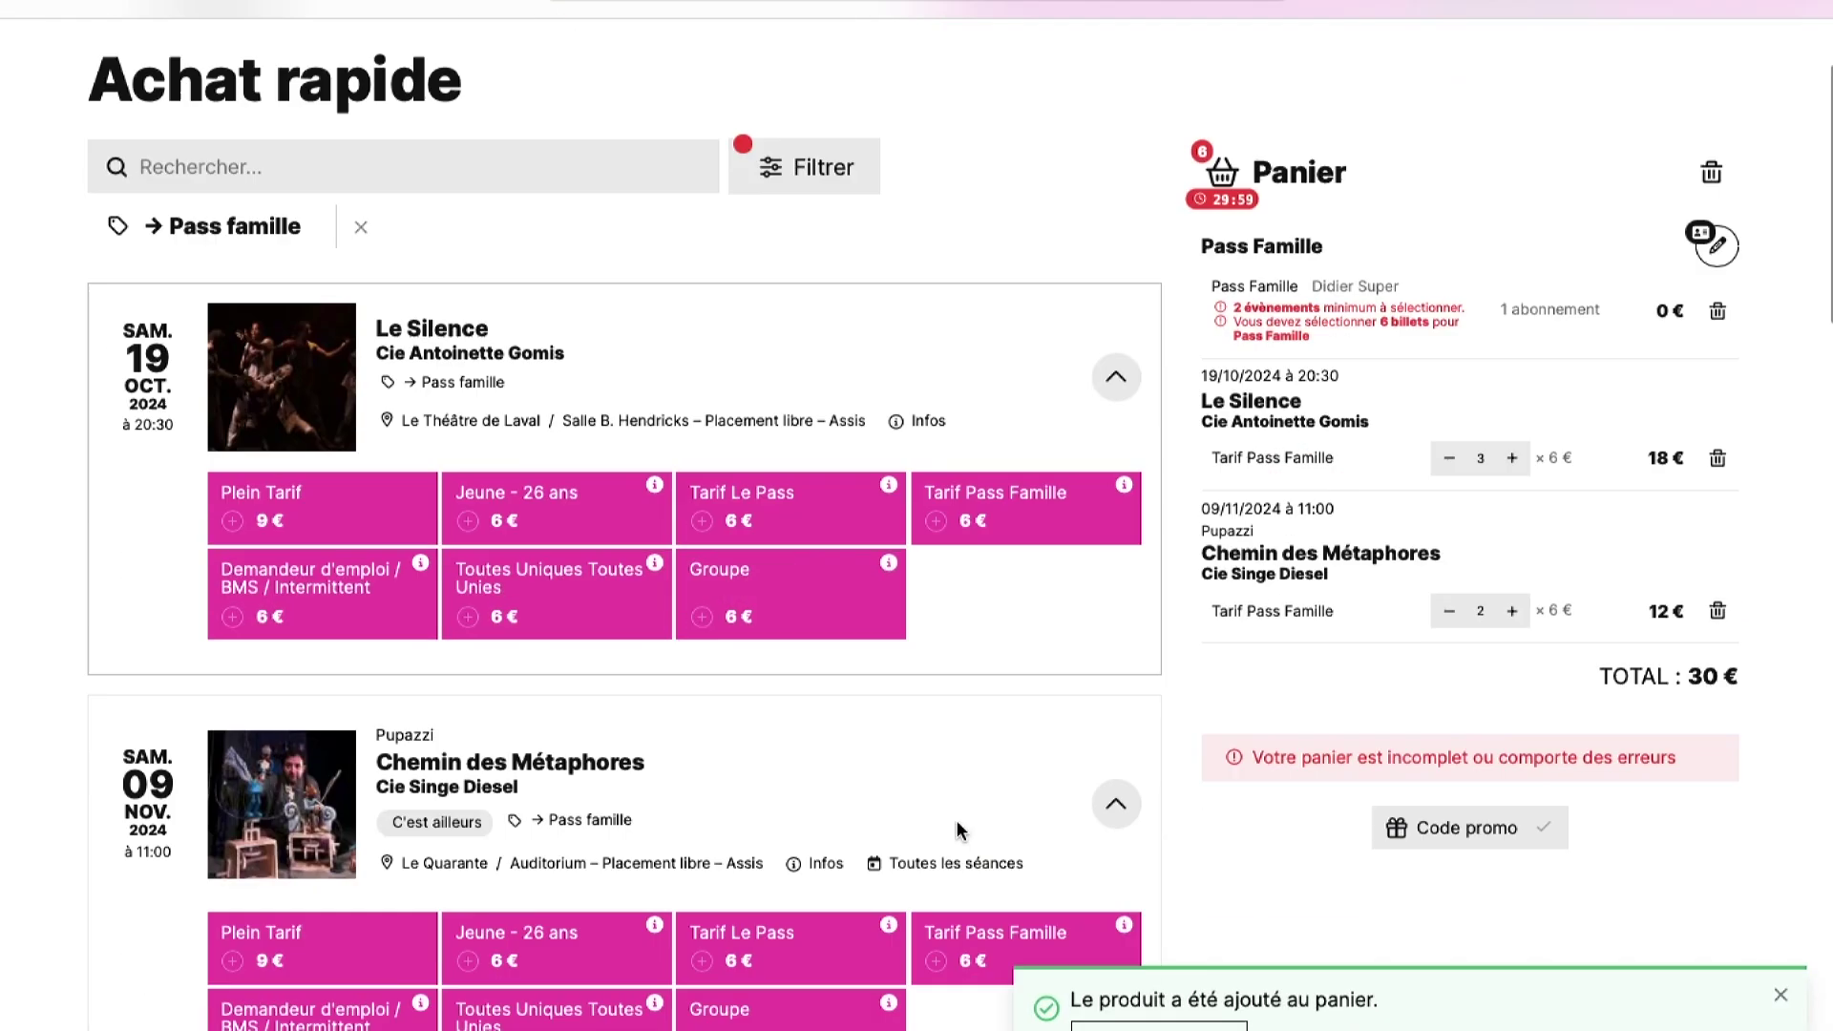
click(940, 742)
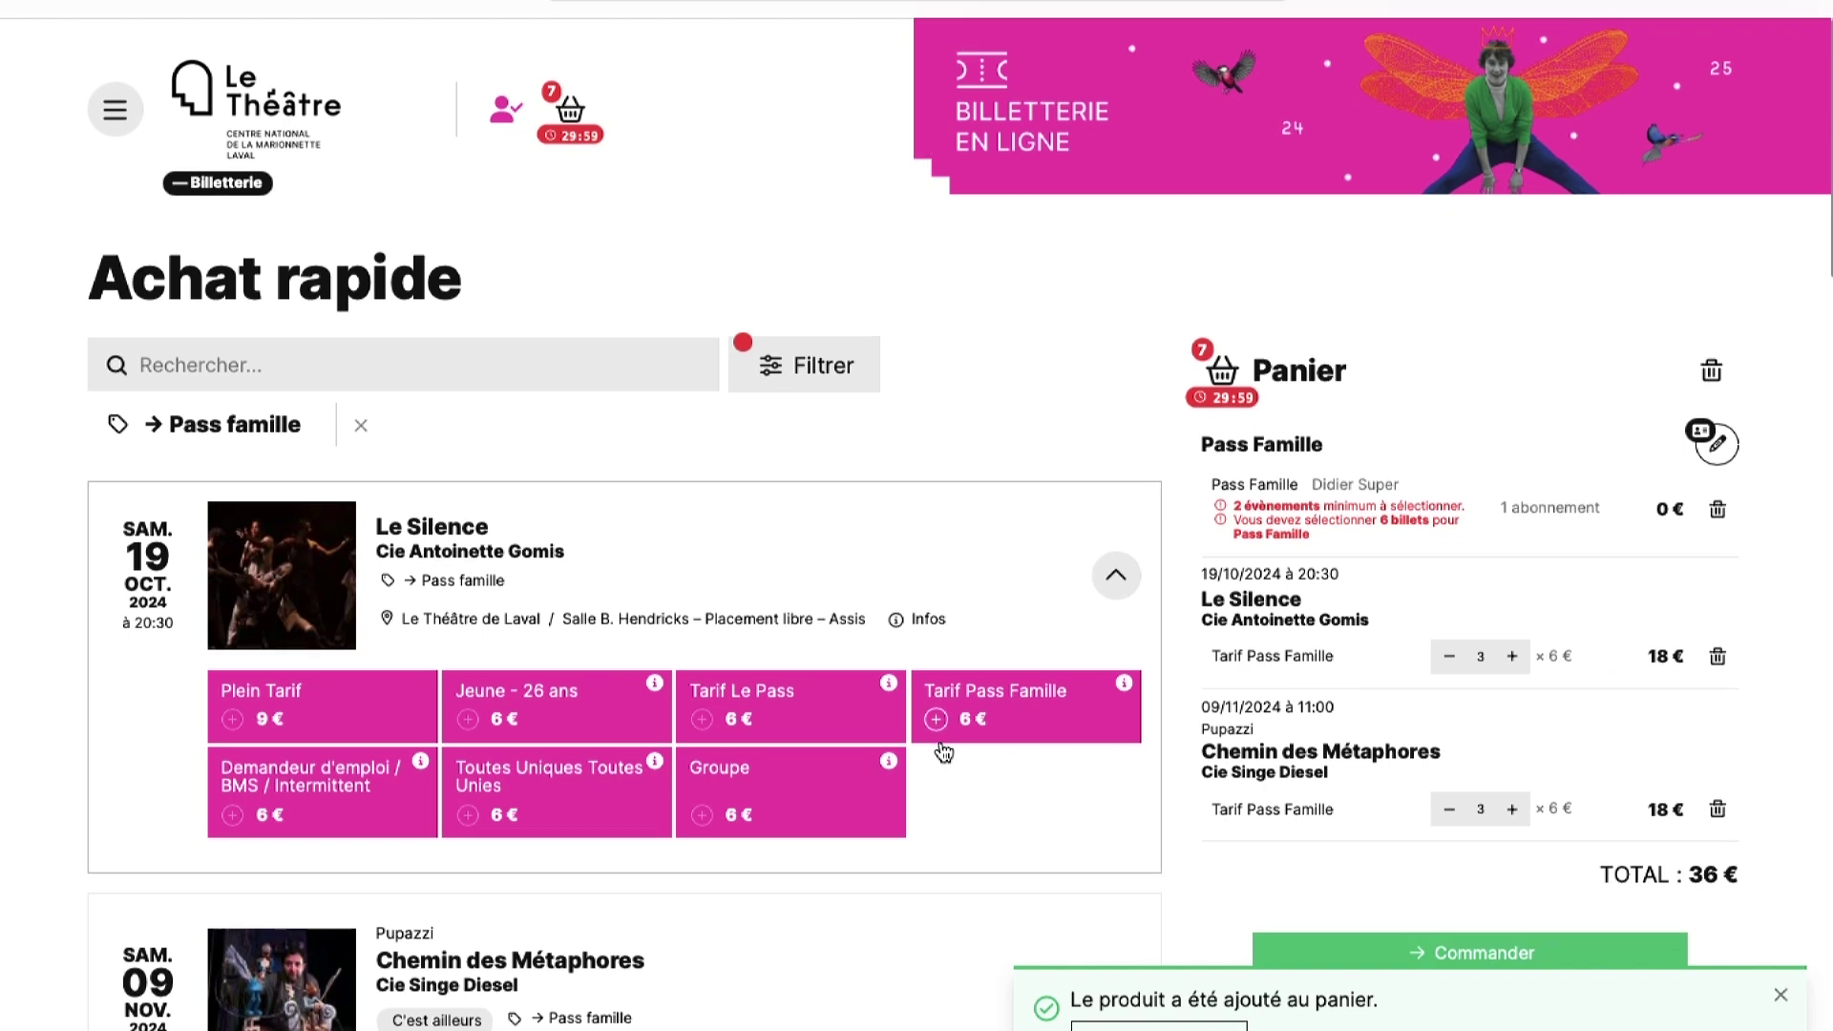
scroll(943, 752, down, 5)
scroll(949, 721, down, 3)
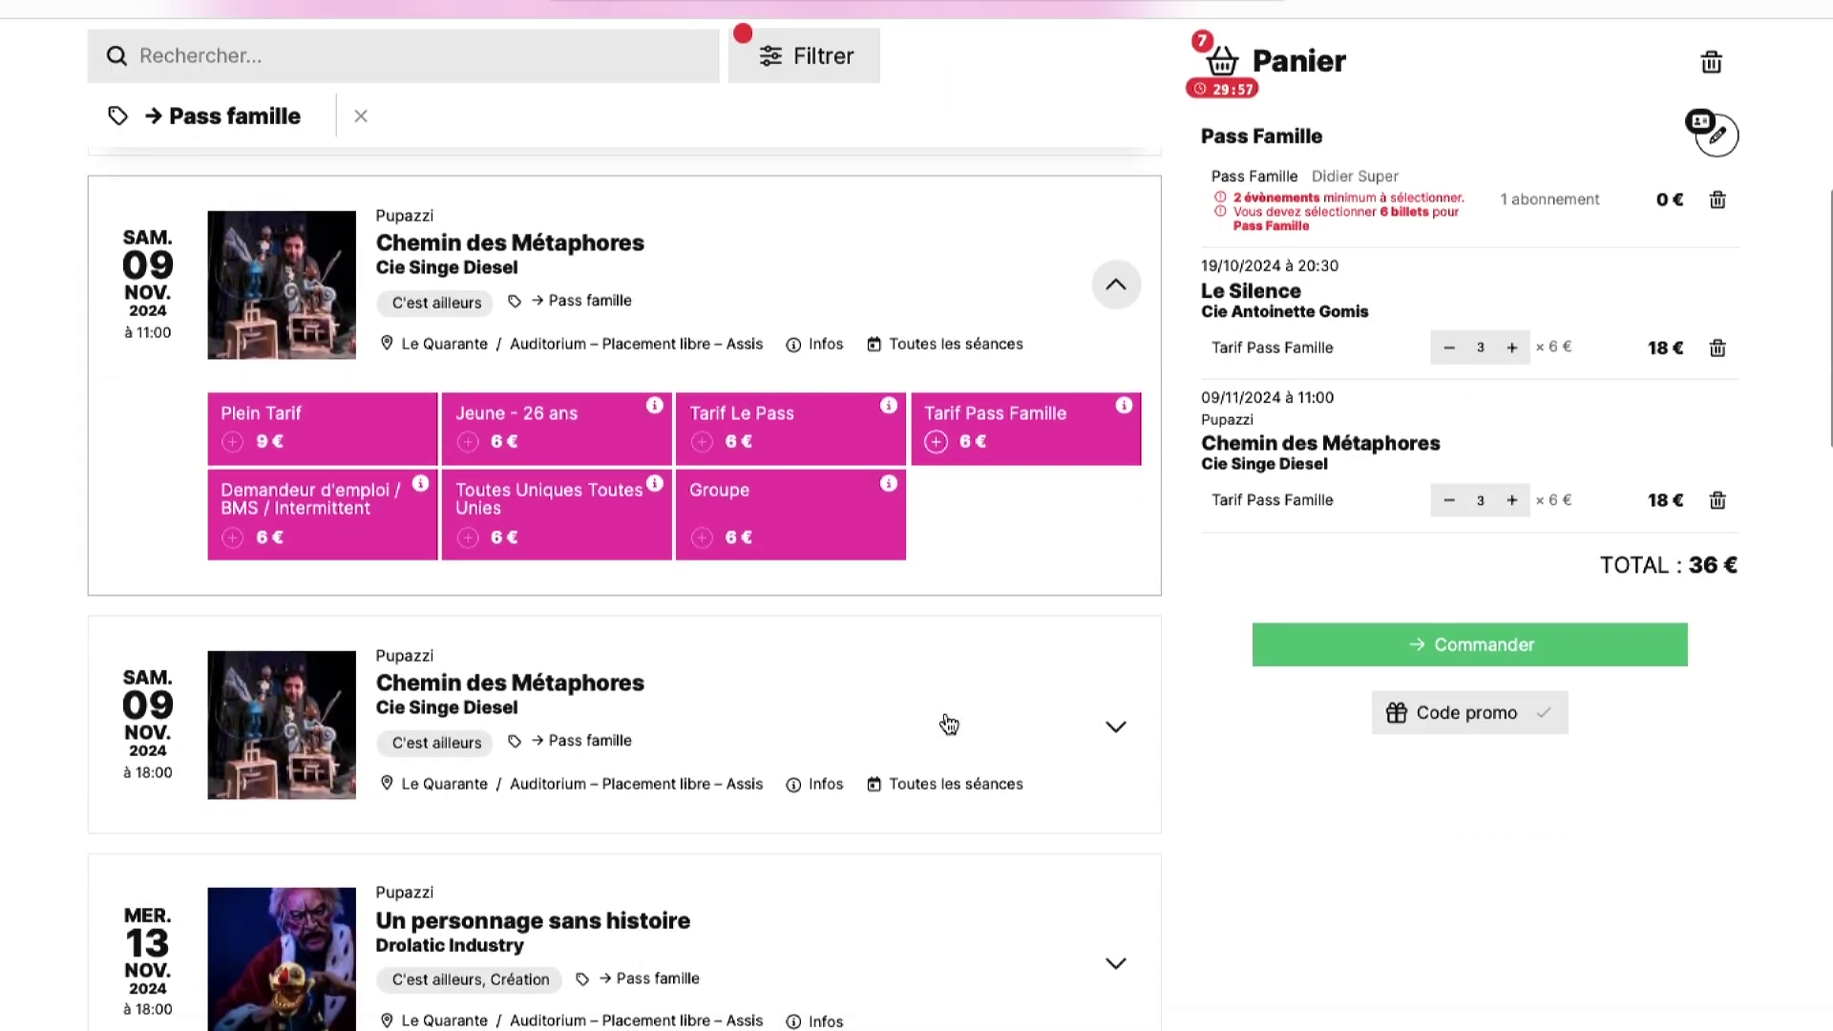
scroll(945, 721, down, 1)
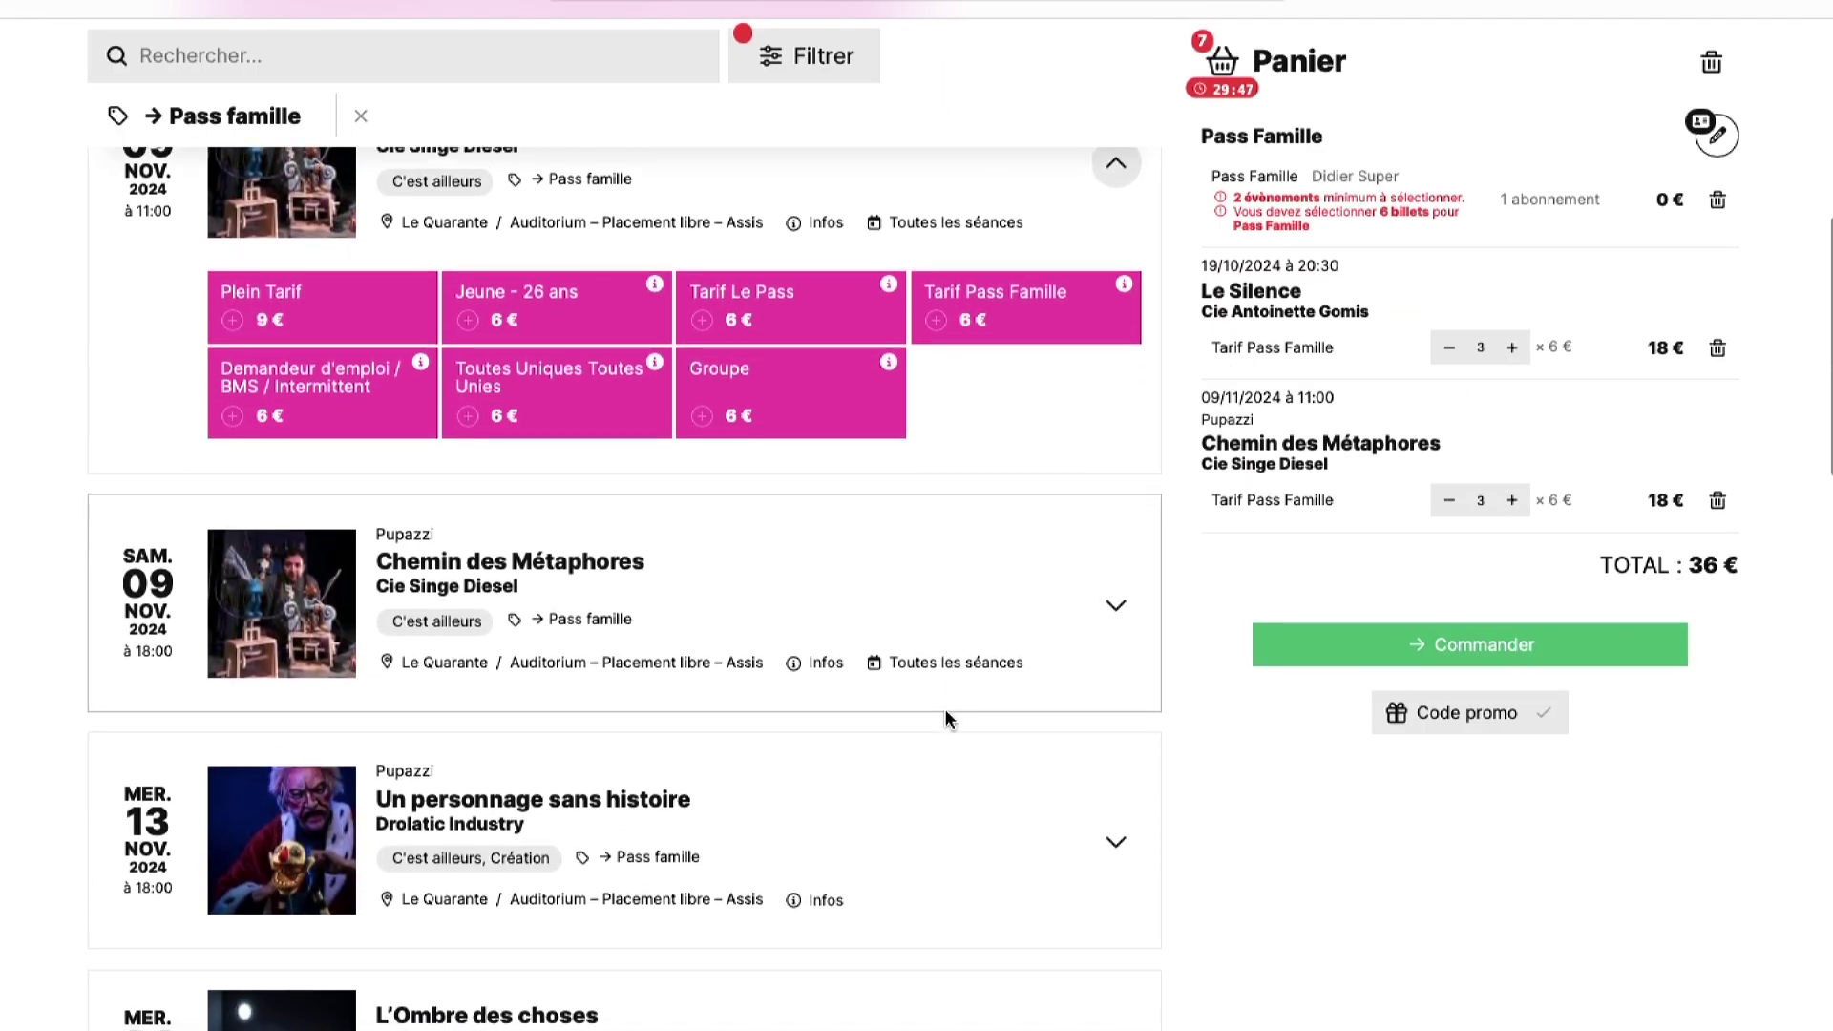
scroll(943, 718, down, 1)
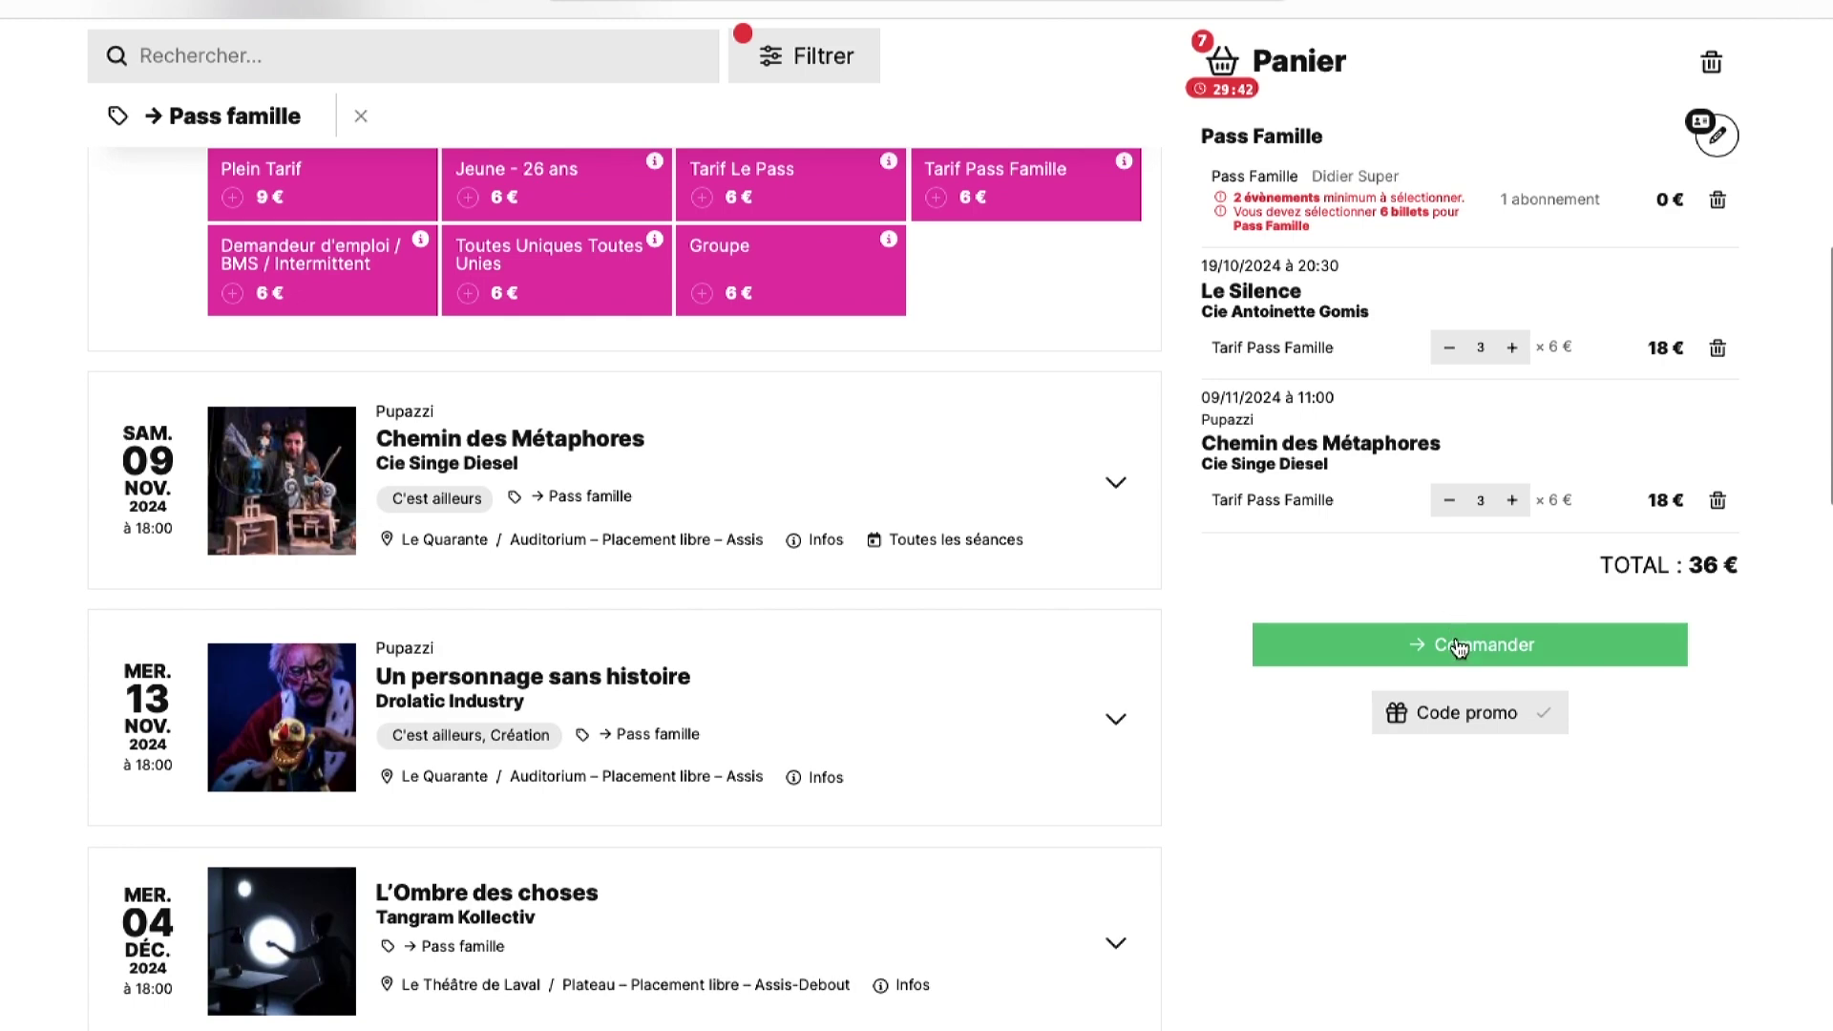
- Order the basket, keeping Pass Famille linked to each ticket, reaching a 36,00 € summary
click(1458, 646)
scroll(834, 556, down, 2)
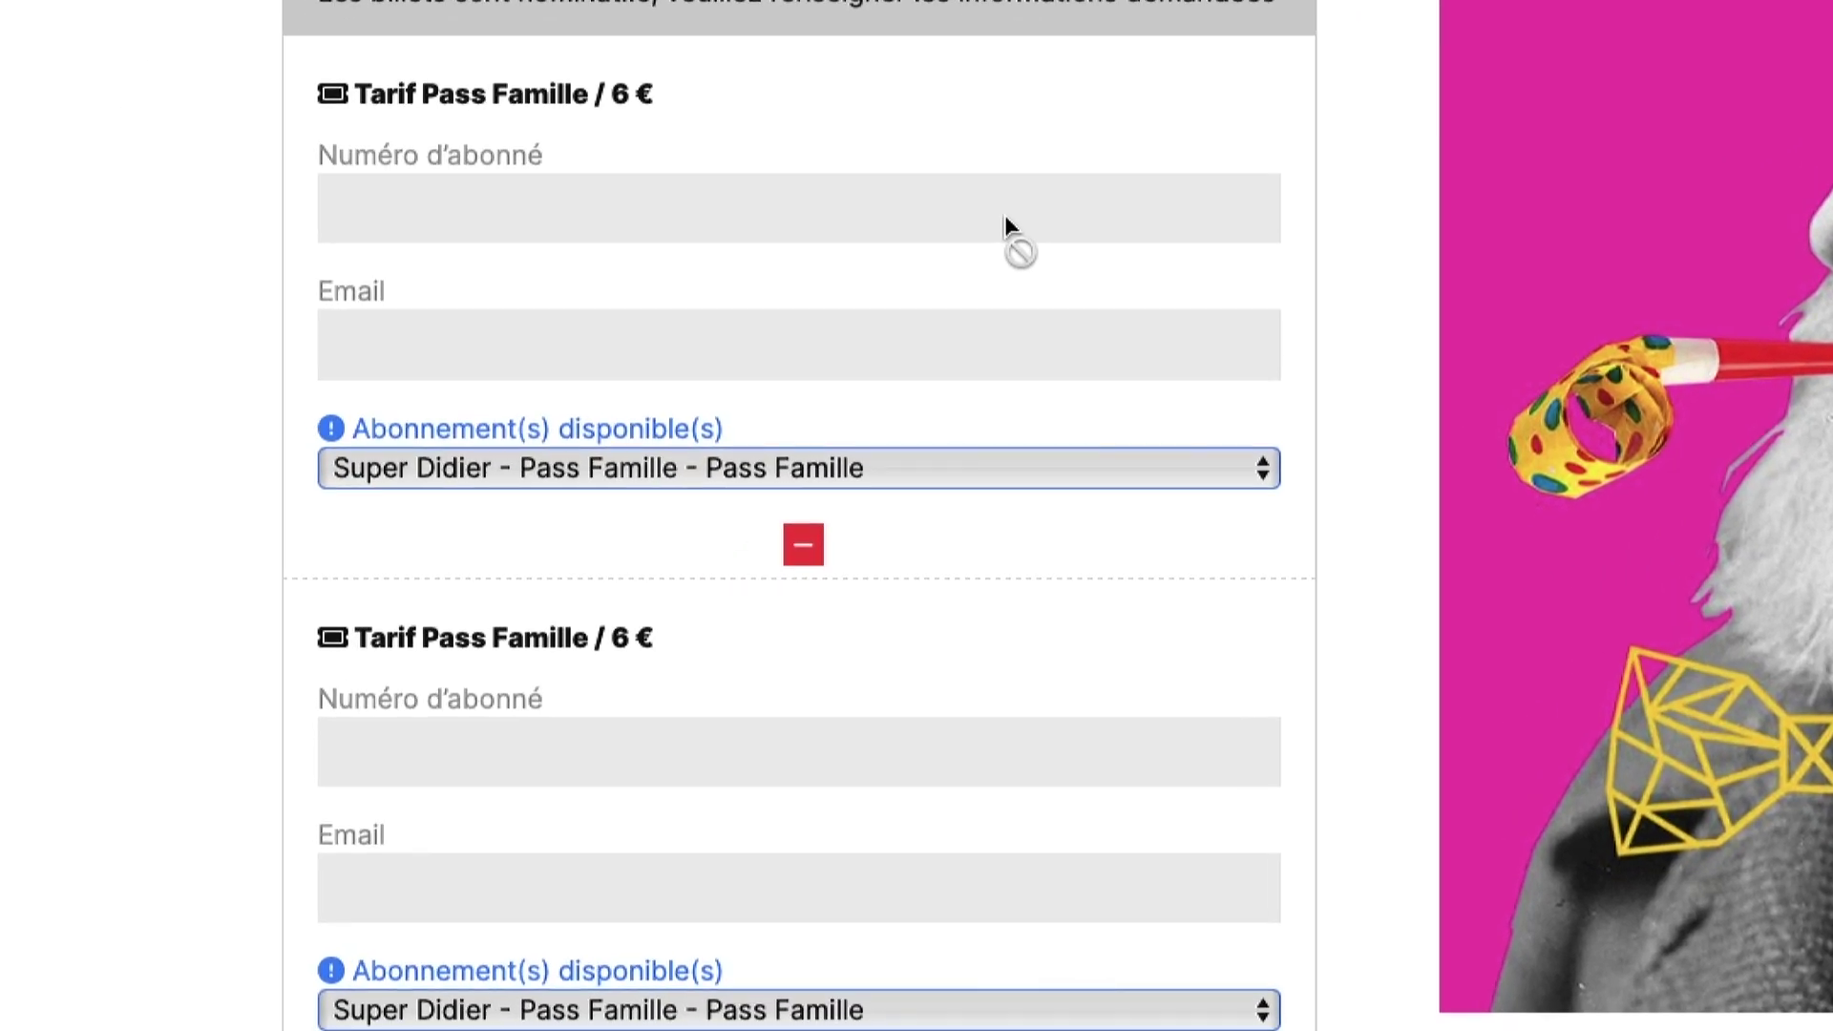
scroll(1004, 224, down, 3)
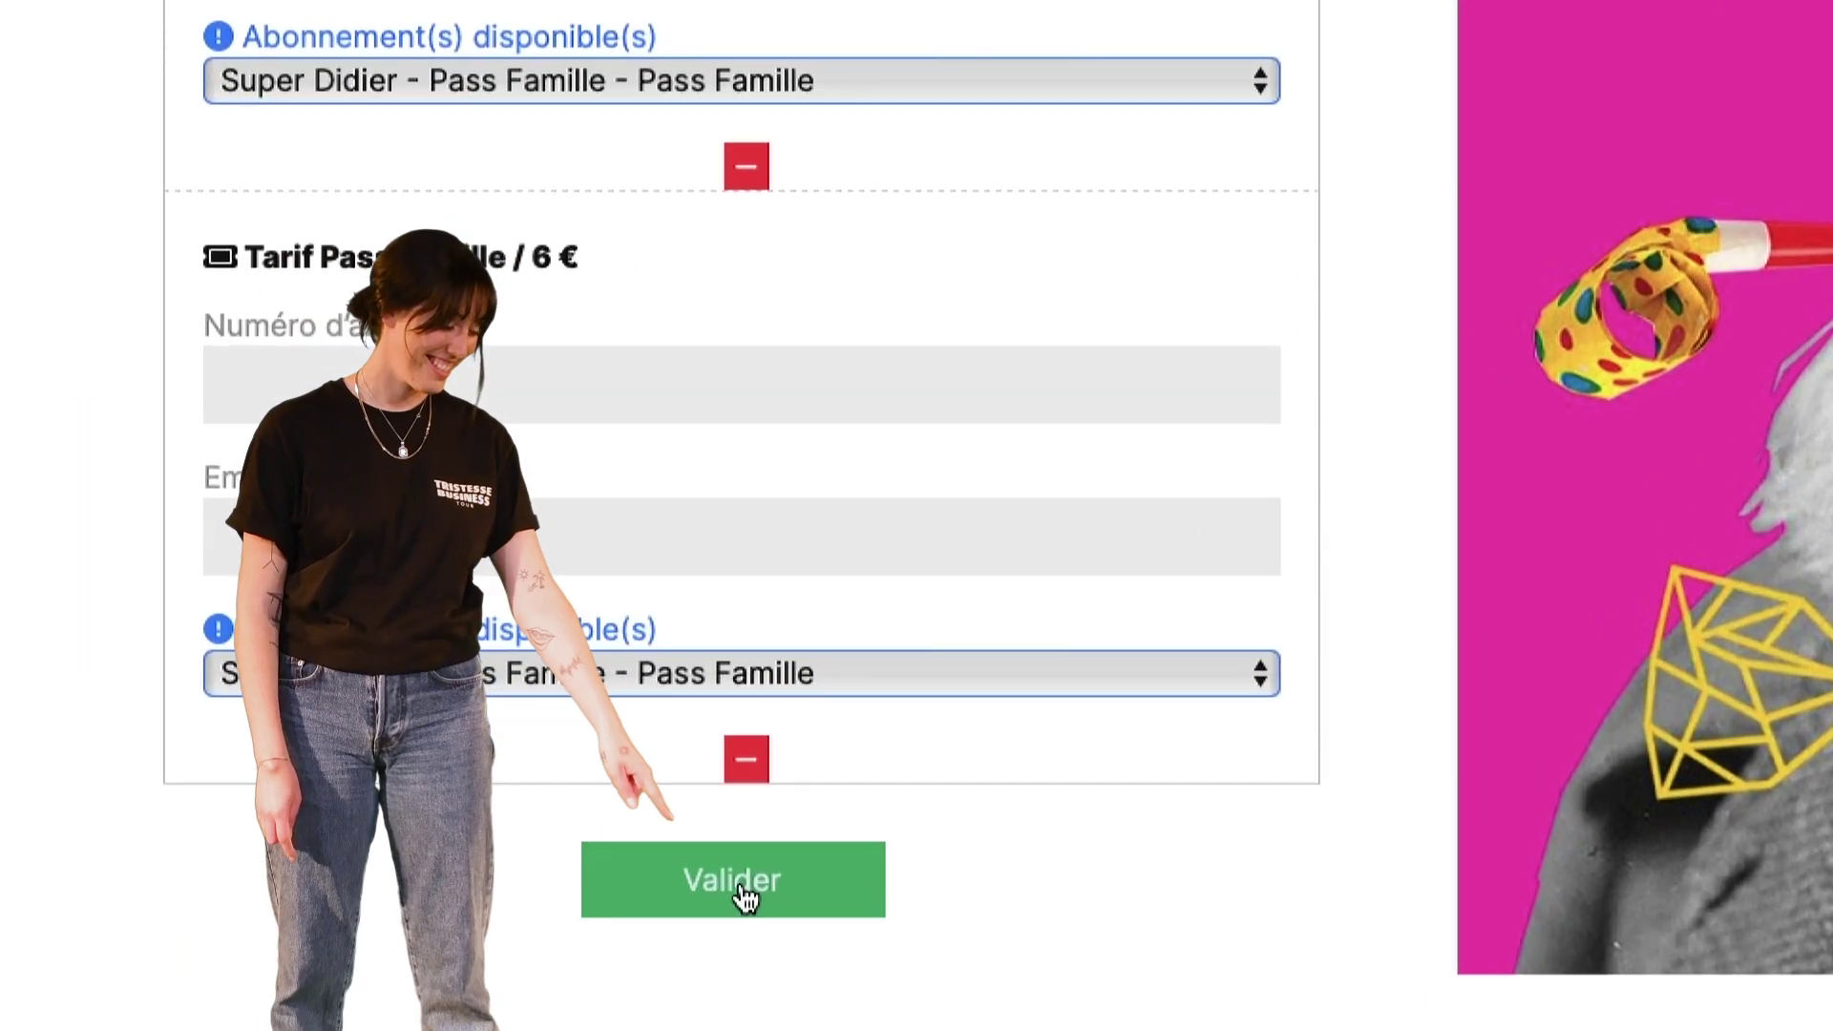
click(477, 988)
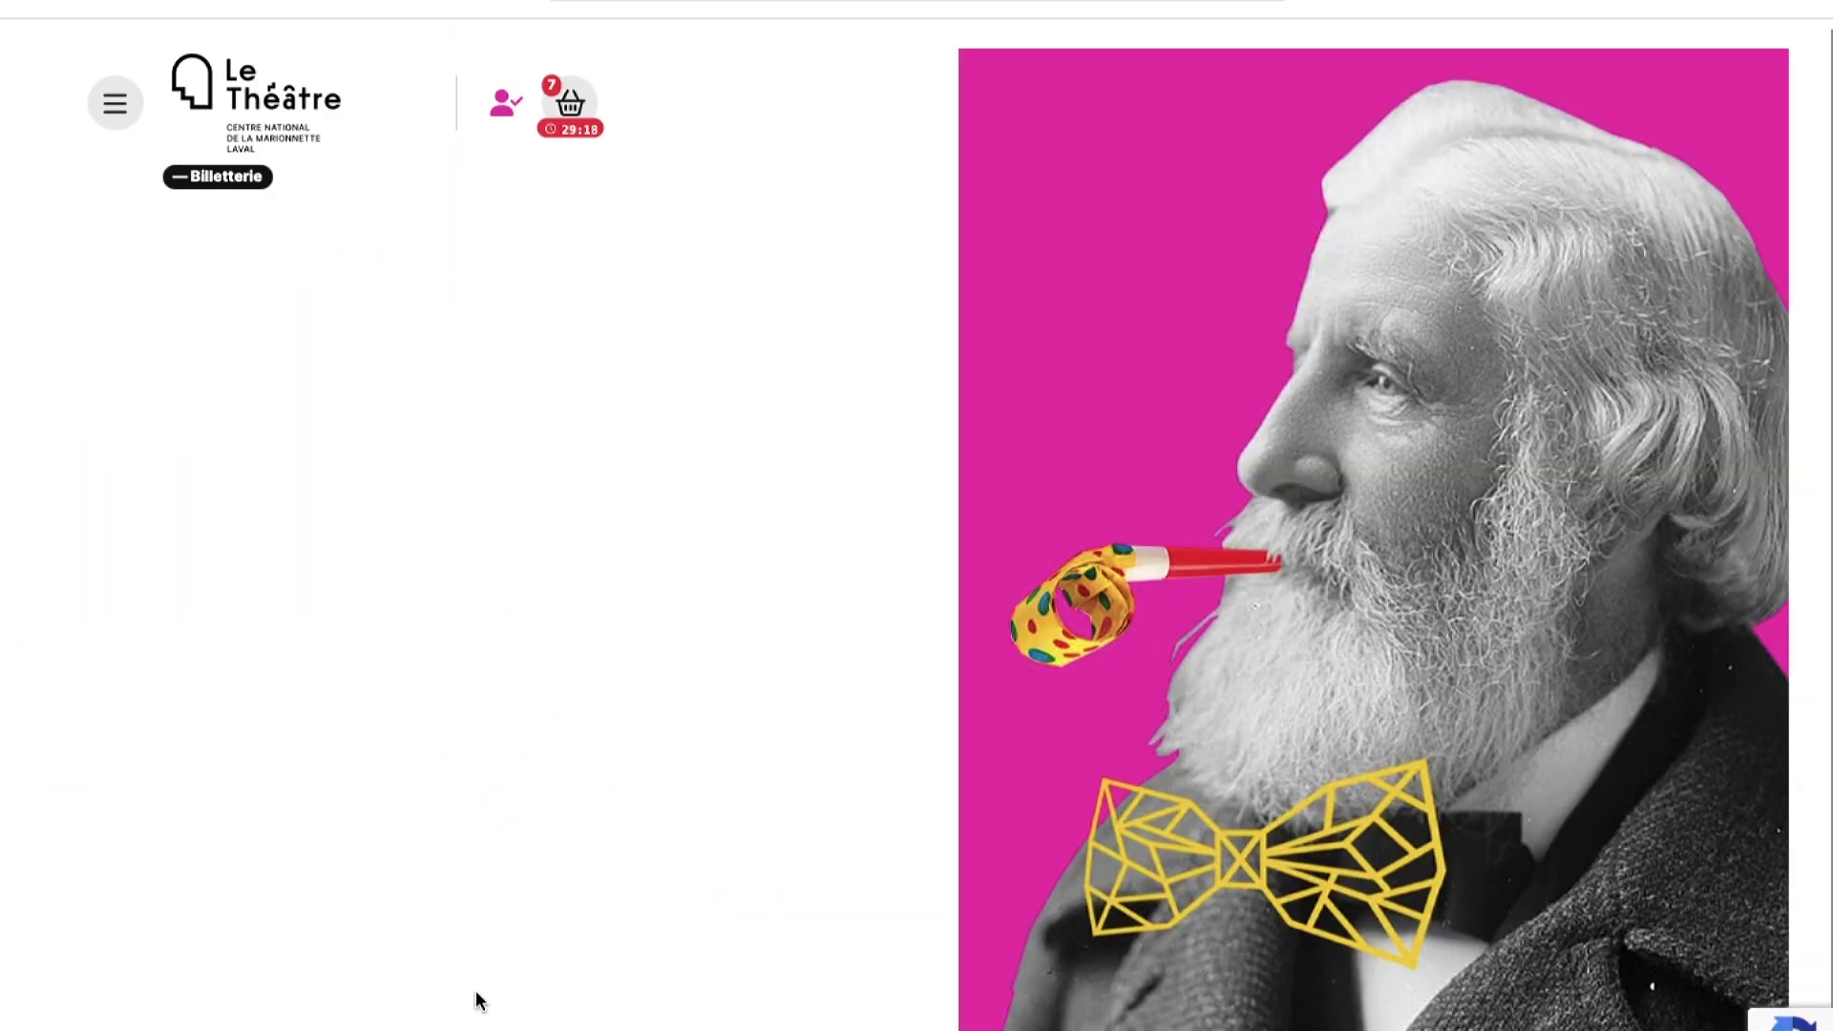
scroll(559, 862, down, 2)
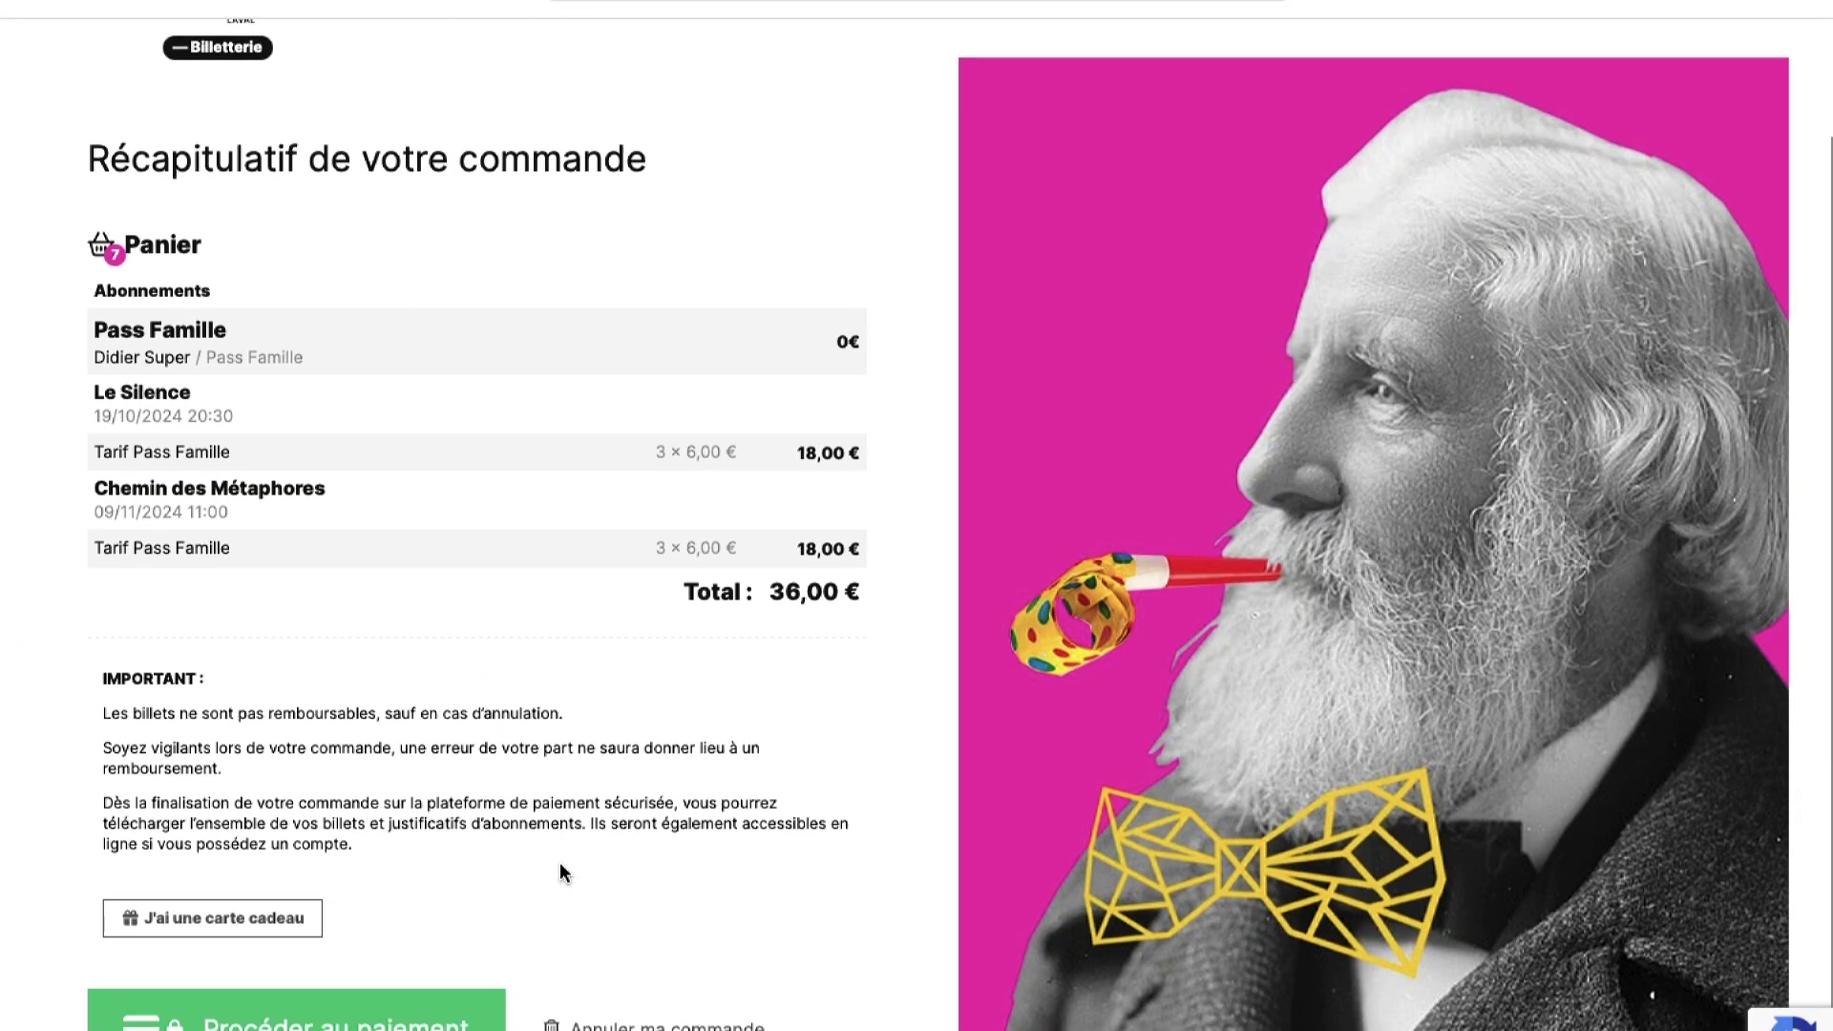